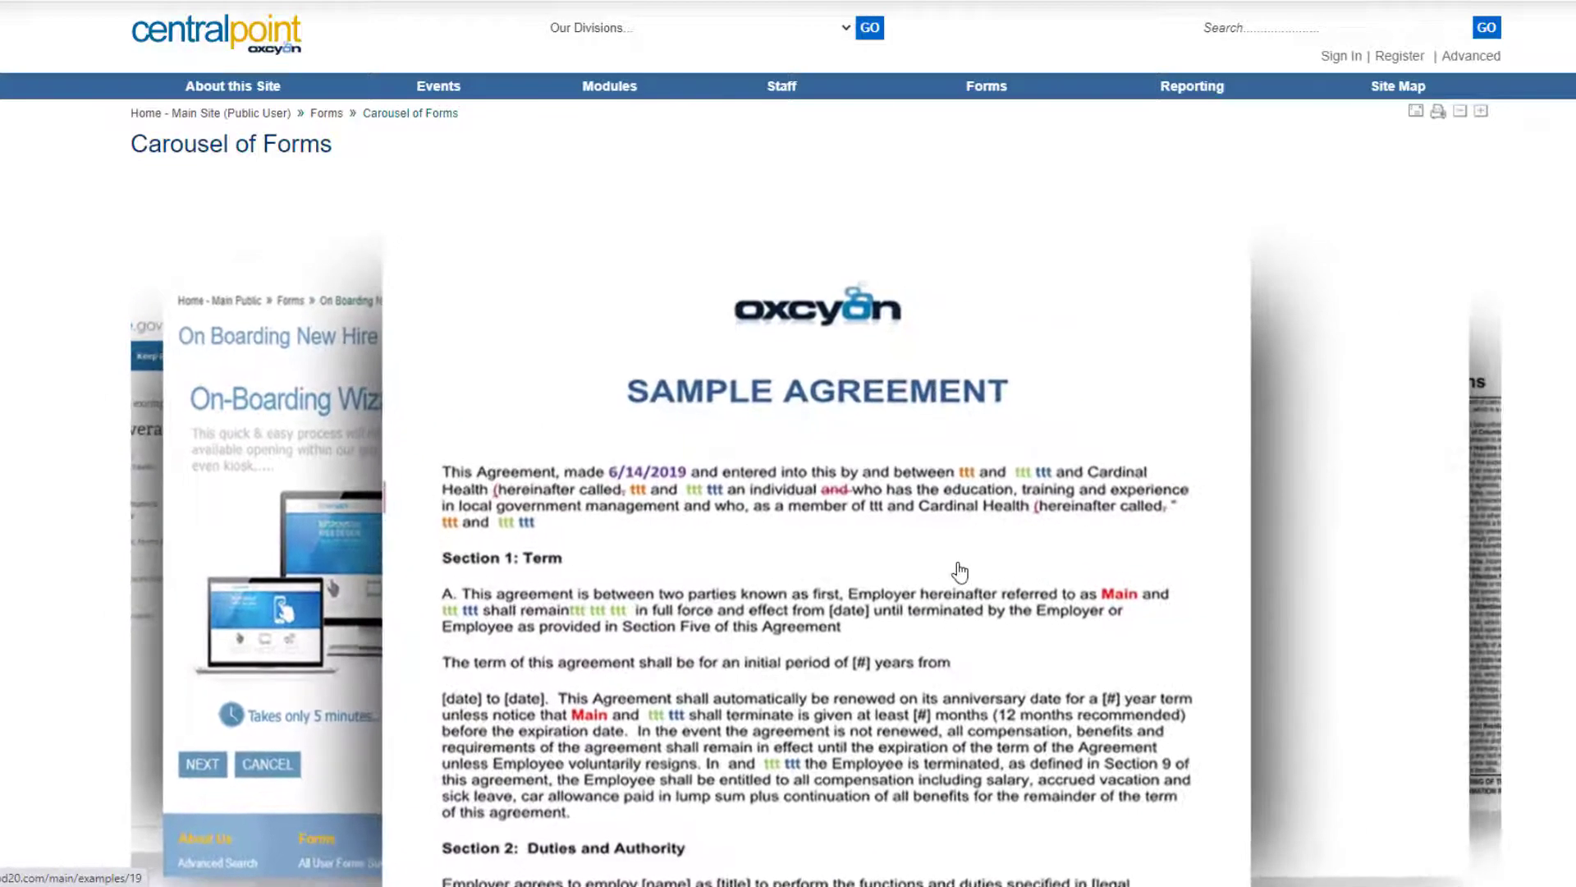
Open the Sample Agreement (Form to Word) form from the carousel and draw a signature on the pad.
left_click(957, 570)
mouse_move(437, 523)
left_mouse_down()
mouse_move(380, 544)
mouse_move(525, 482)
mouse_move(736, 510)
left_mouse_up()
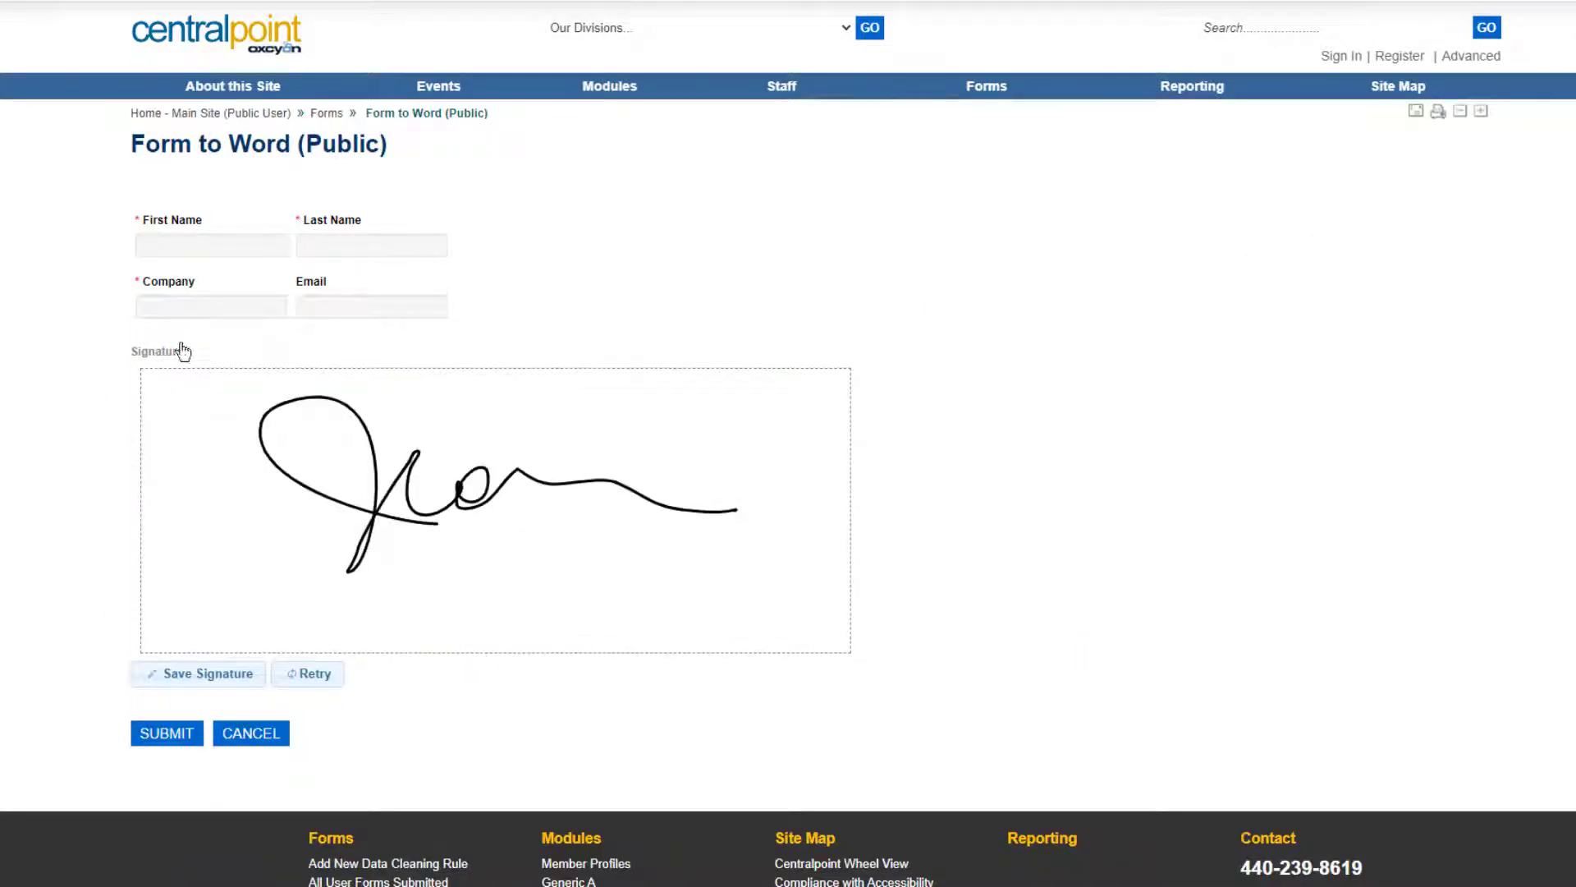
Enter the first and last name and company Oxcyon, save the signature, and submit the form.
left_click(223, 247)
key("Tab")
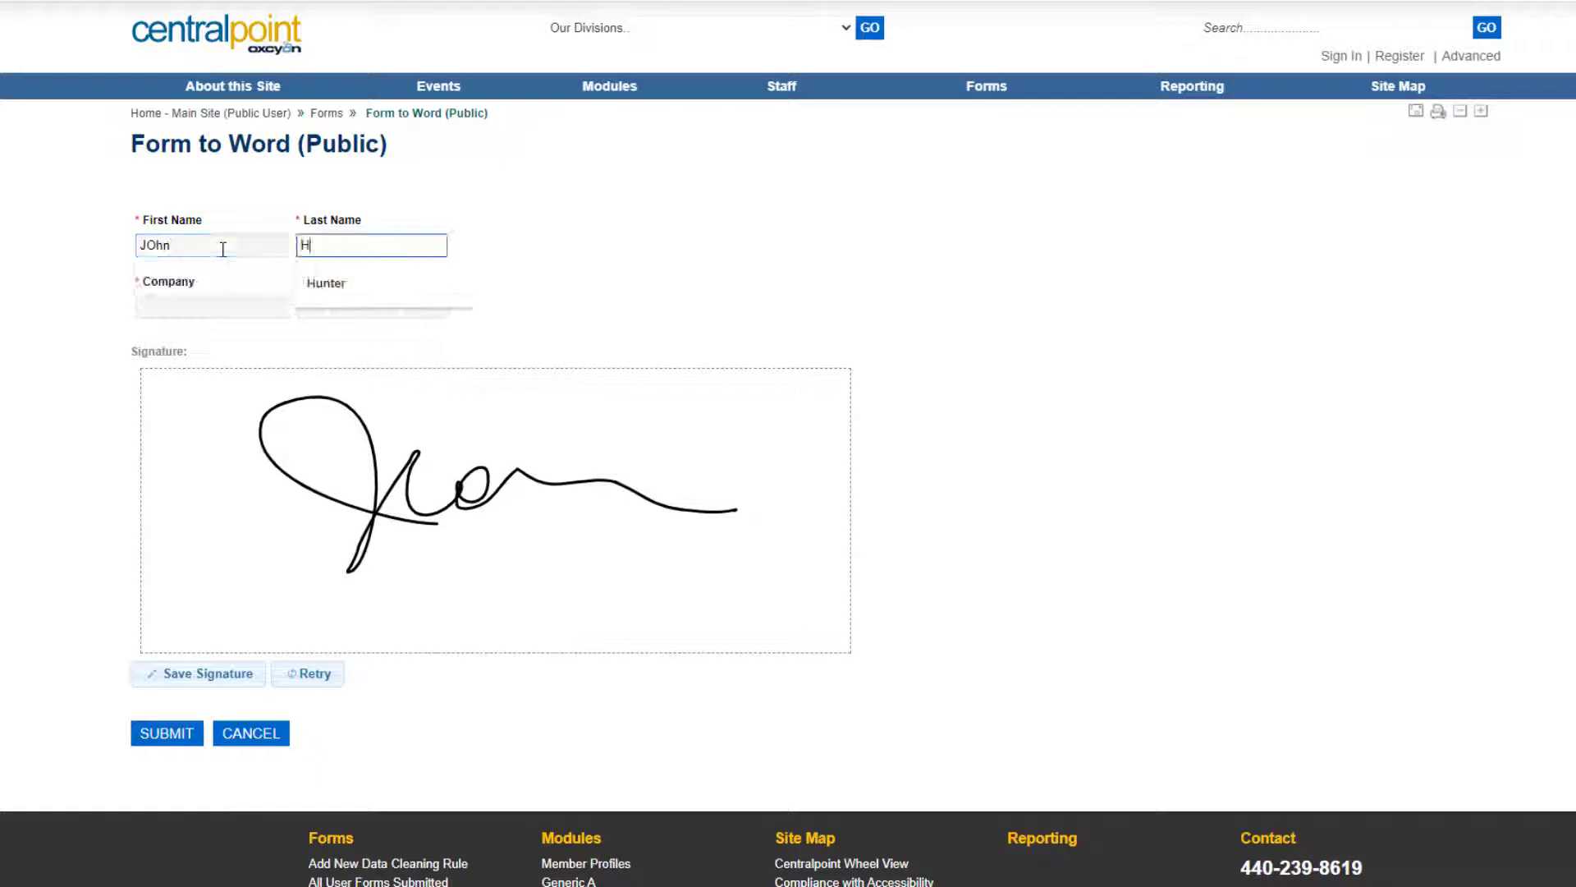
key("Tab")
type("Oxc")
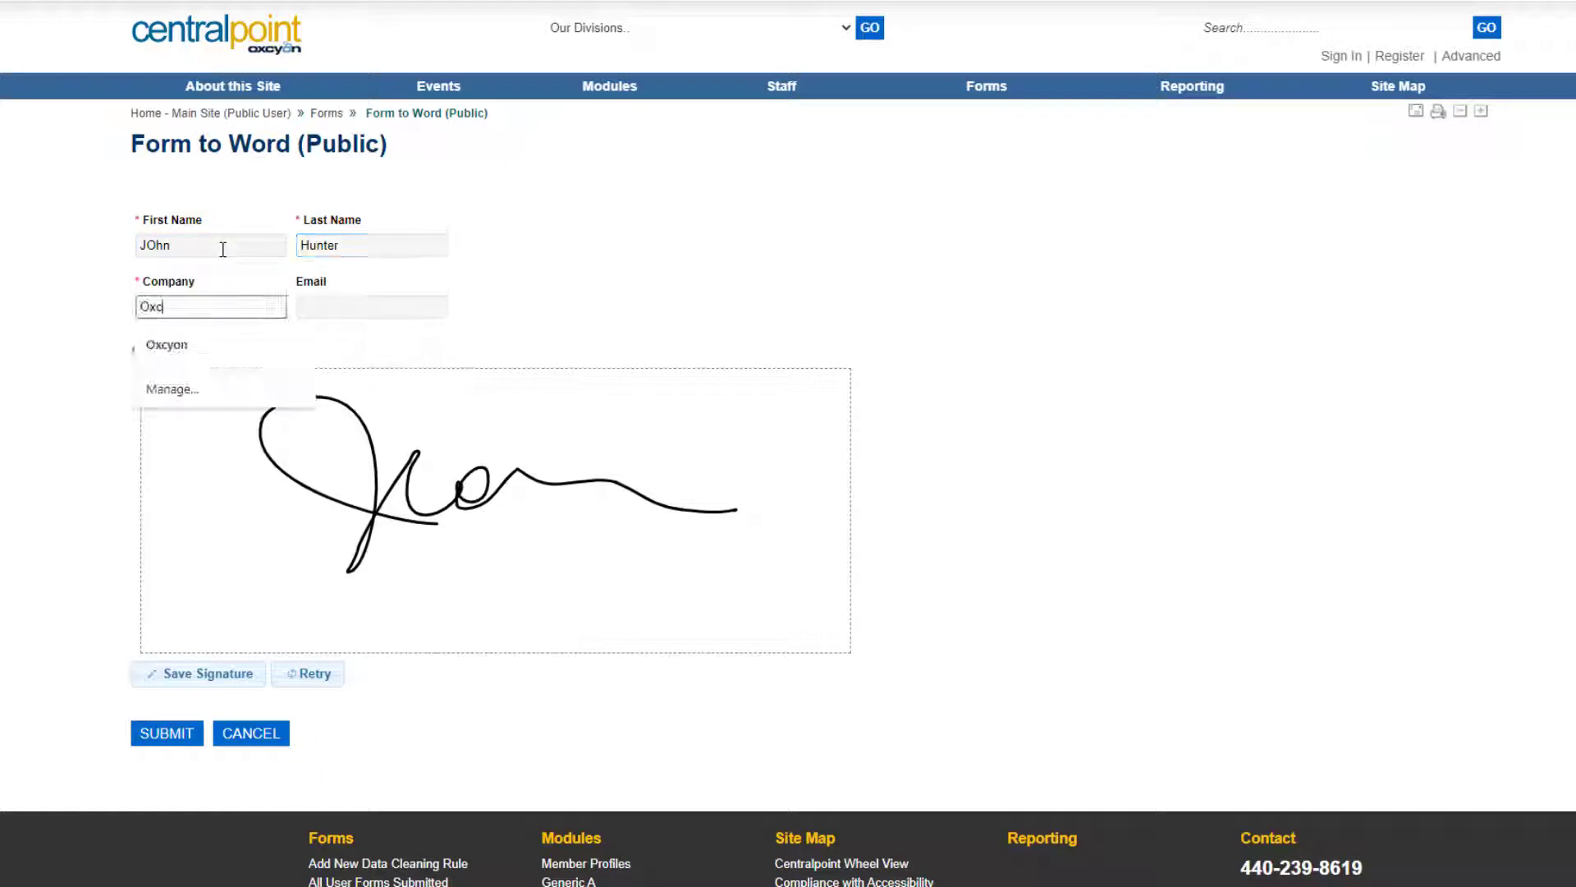
type("yon")
left_click(1488, 633)
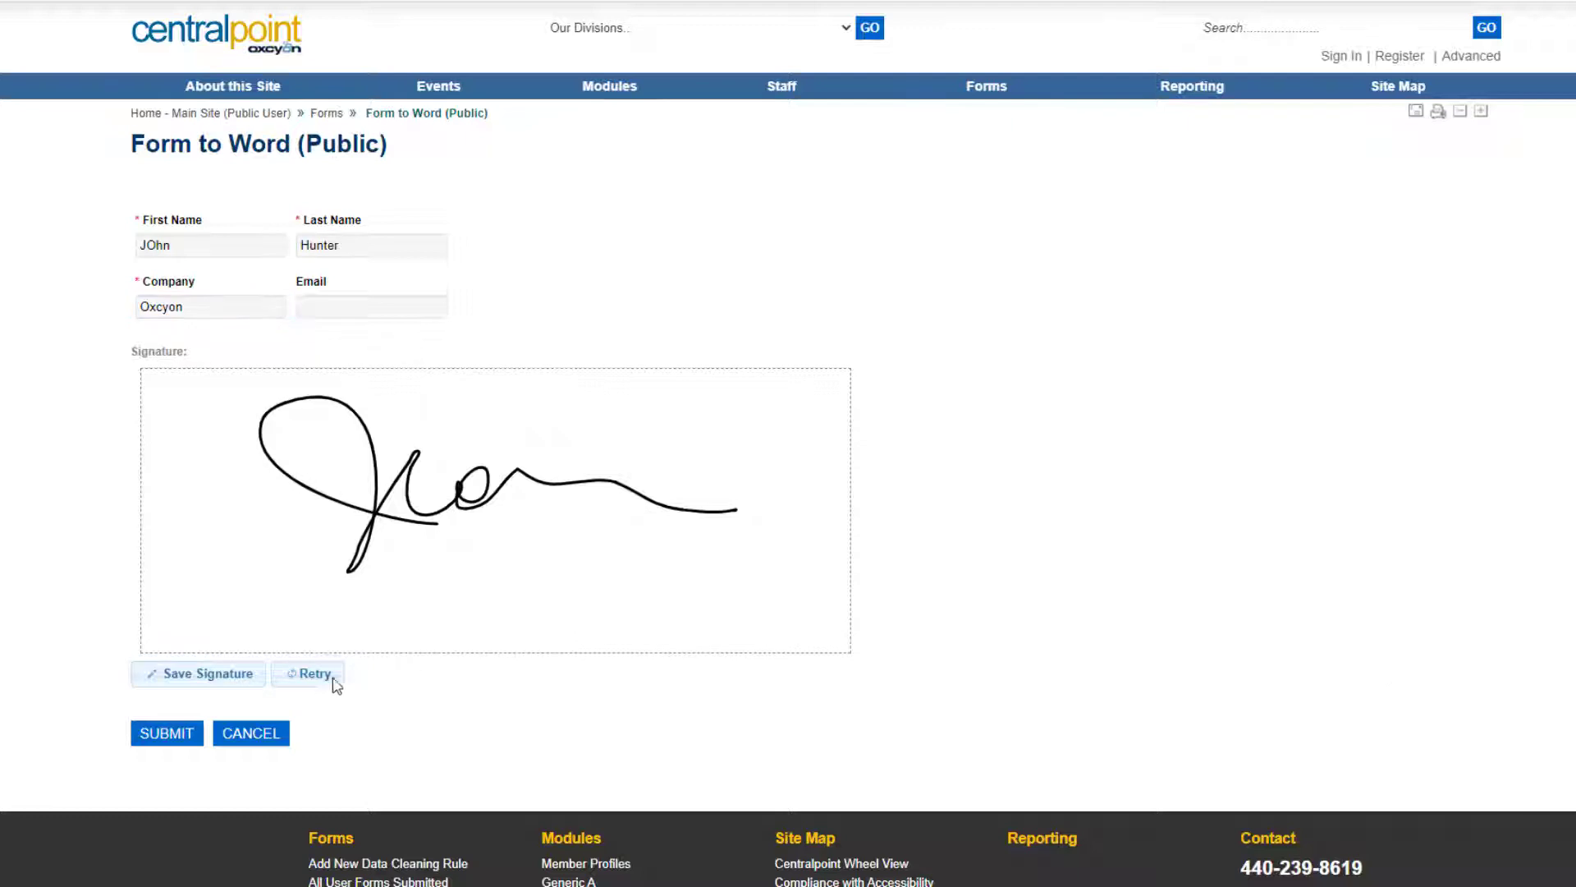
left_click(215, 681)
left_click(170, 732)
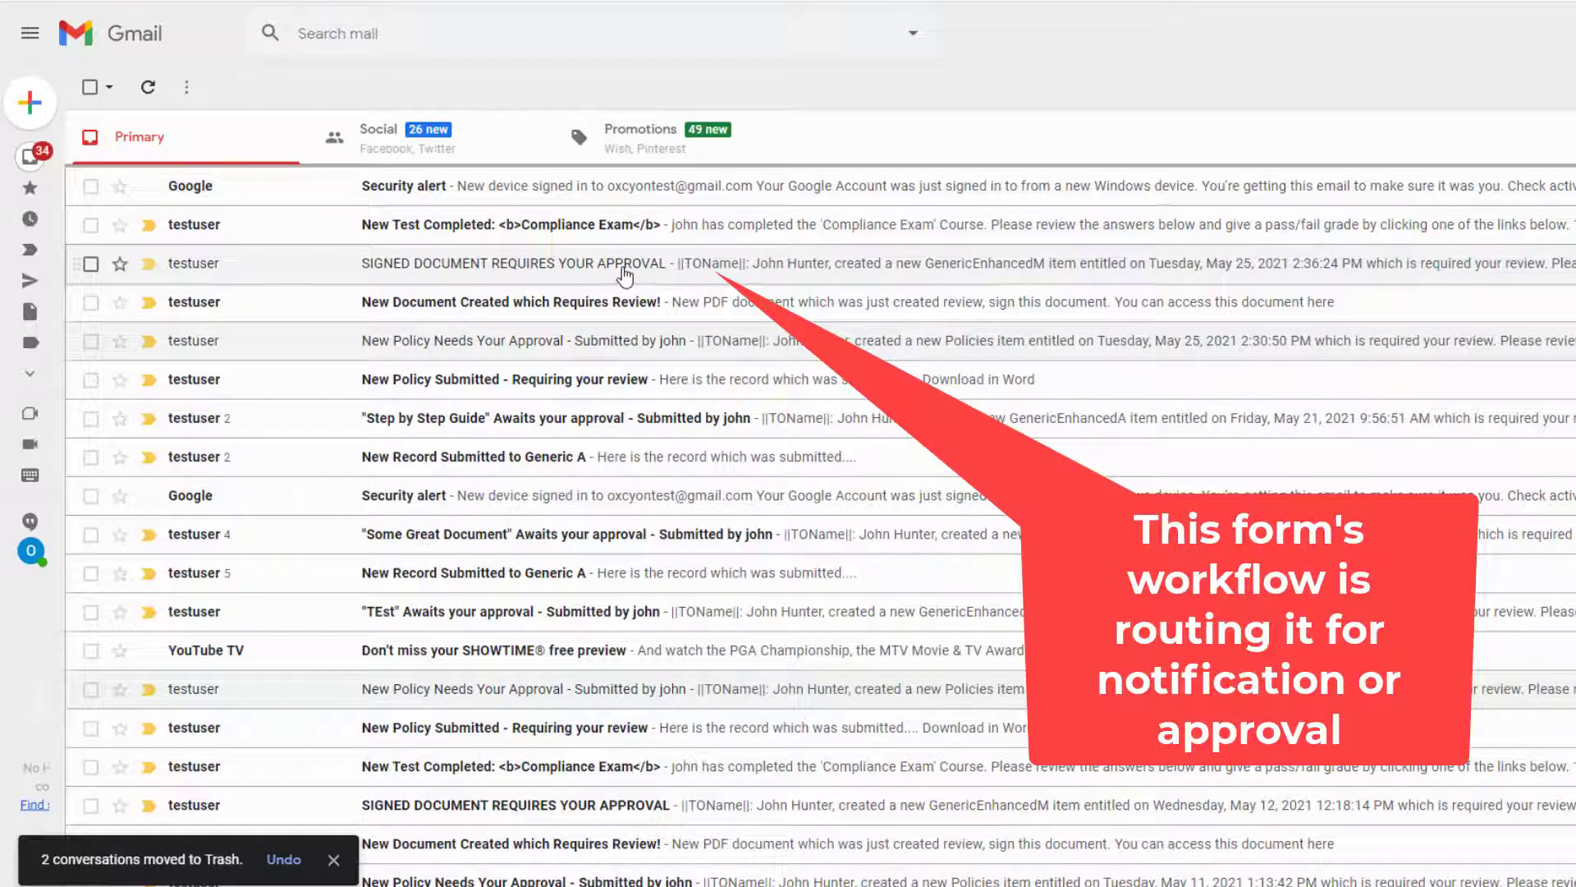
Open the 'SIGNED DOCUMENT REQUIRES YOUR APPROVAL' email in the Gmail inbox.
left_click(624, 276)
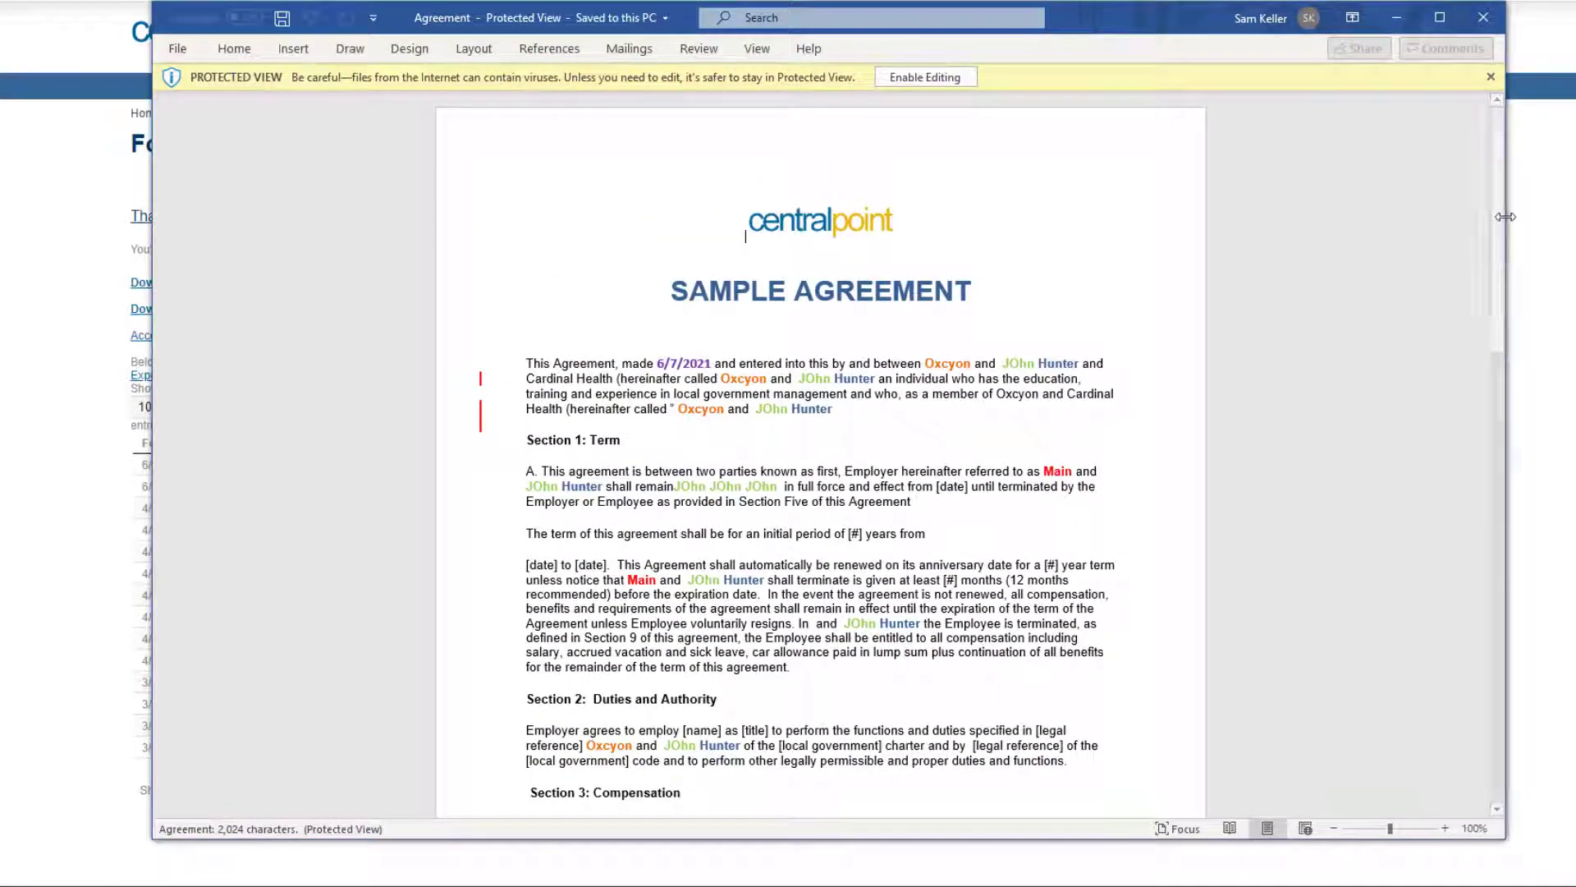
Scroll through the generated Agreement, select the company name 'Oxcyon', then close Word.
mouse_move(1508, 217)
left_mouse_down()
mouse_move(1480, 555)
mouse_move(1475, 187)
left_mouse_up()
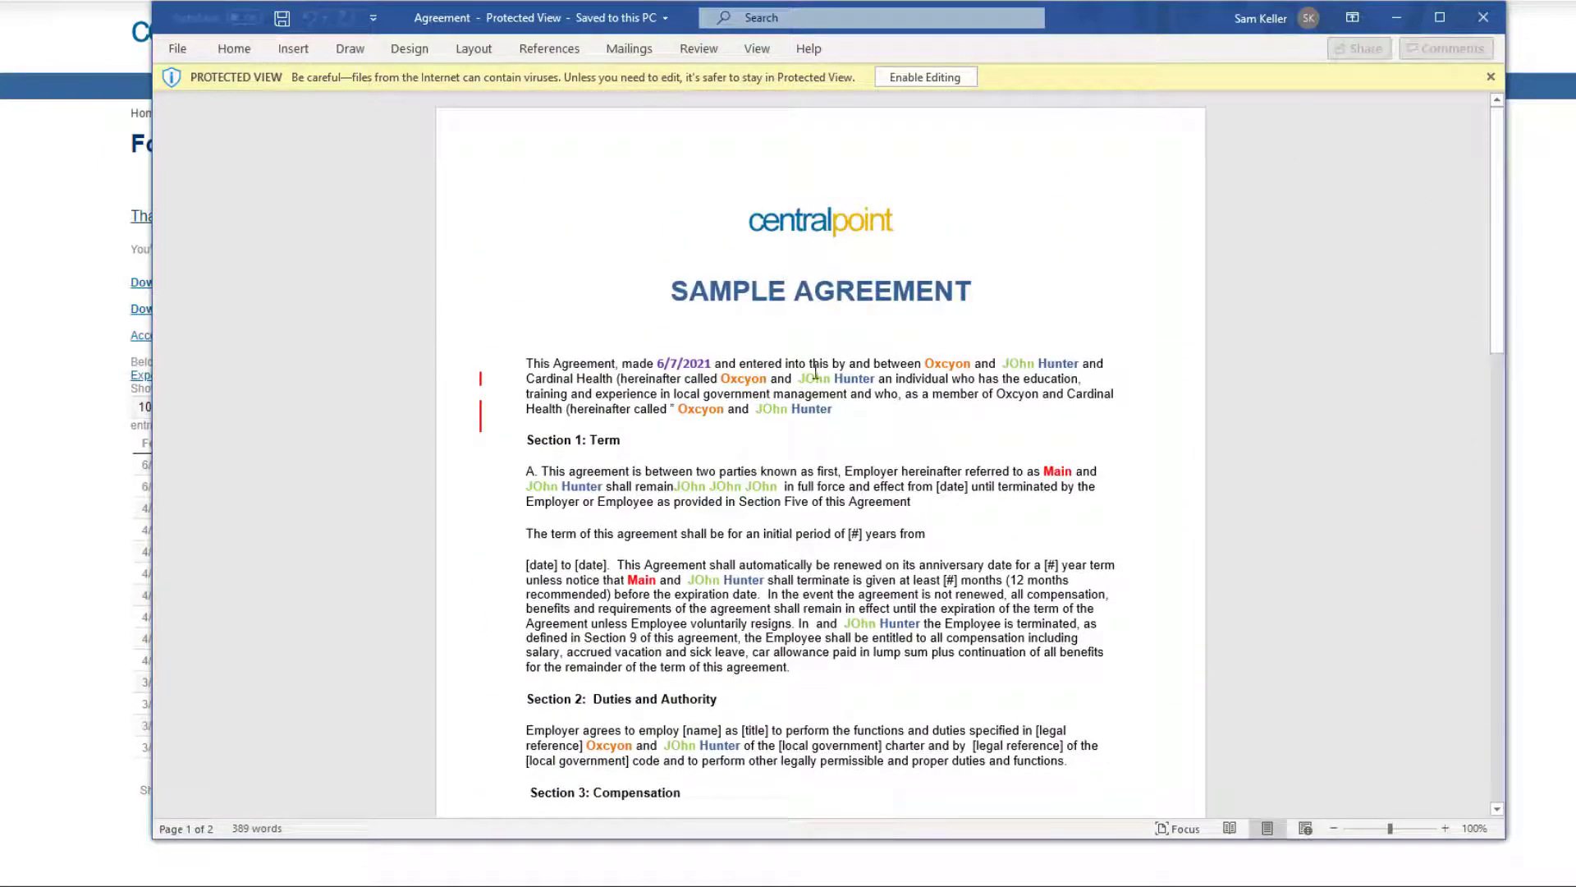
double_click(947, 363)
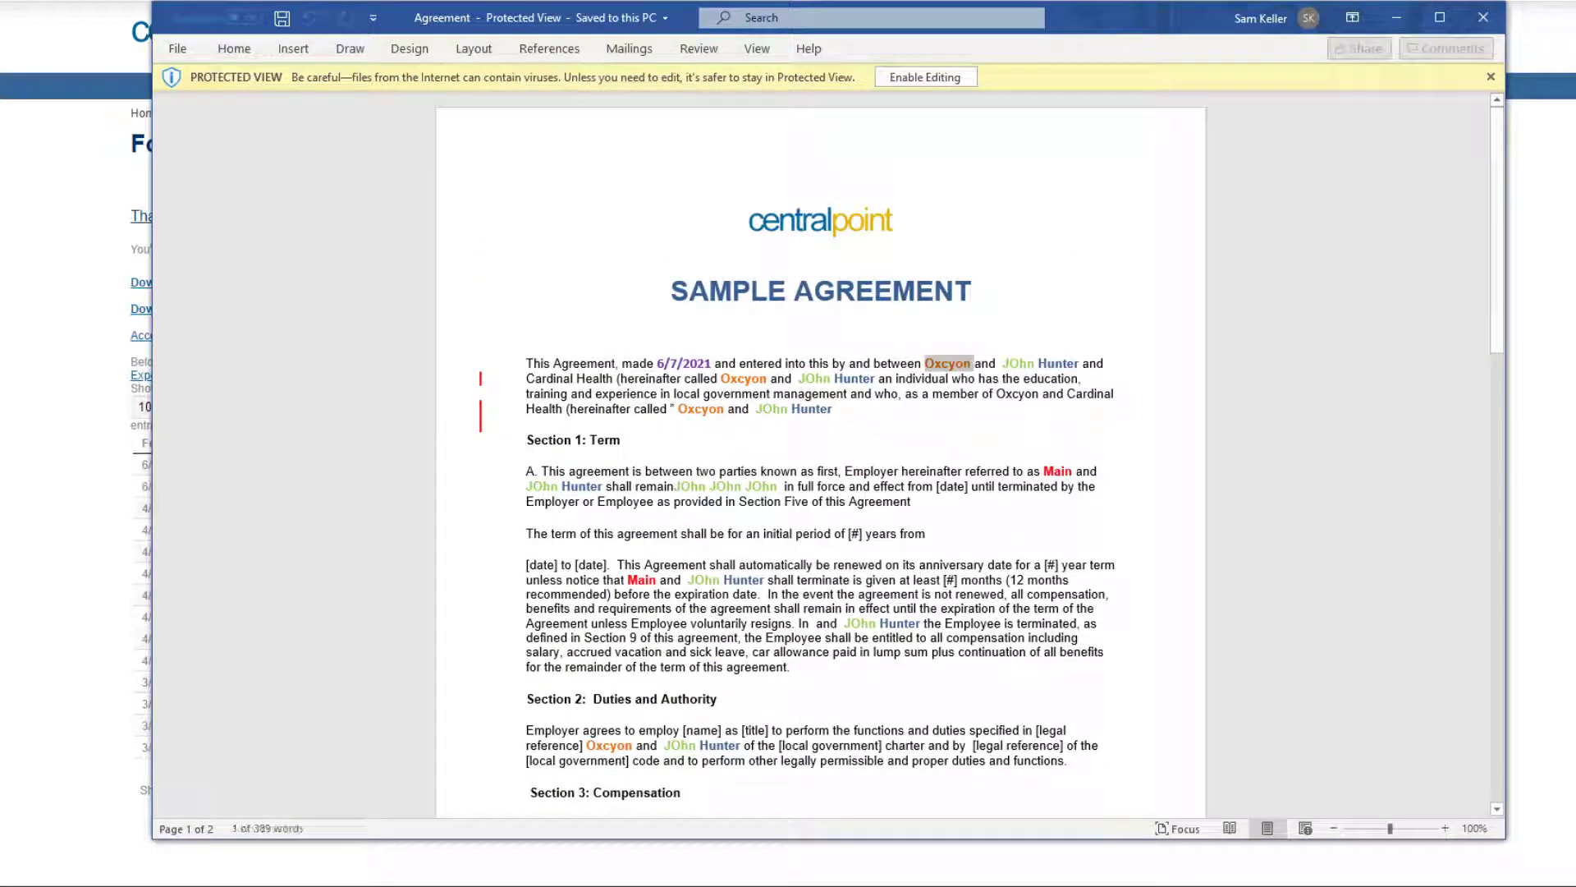
left_click(1484, 17)
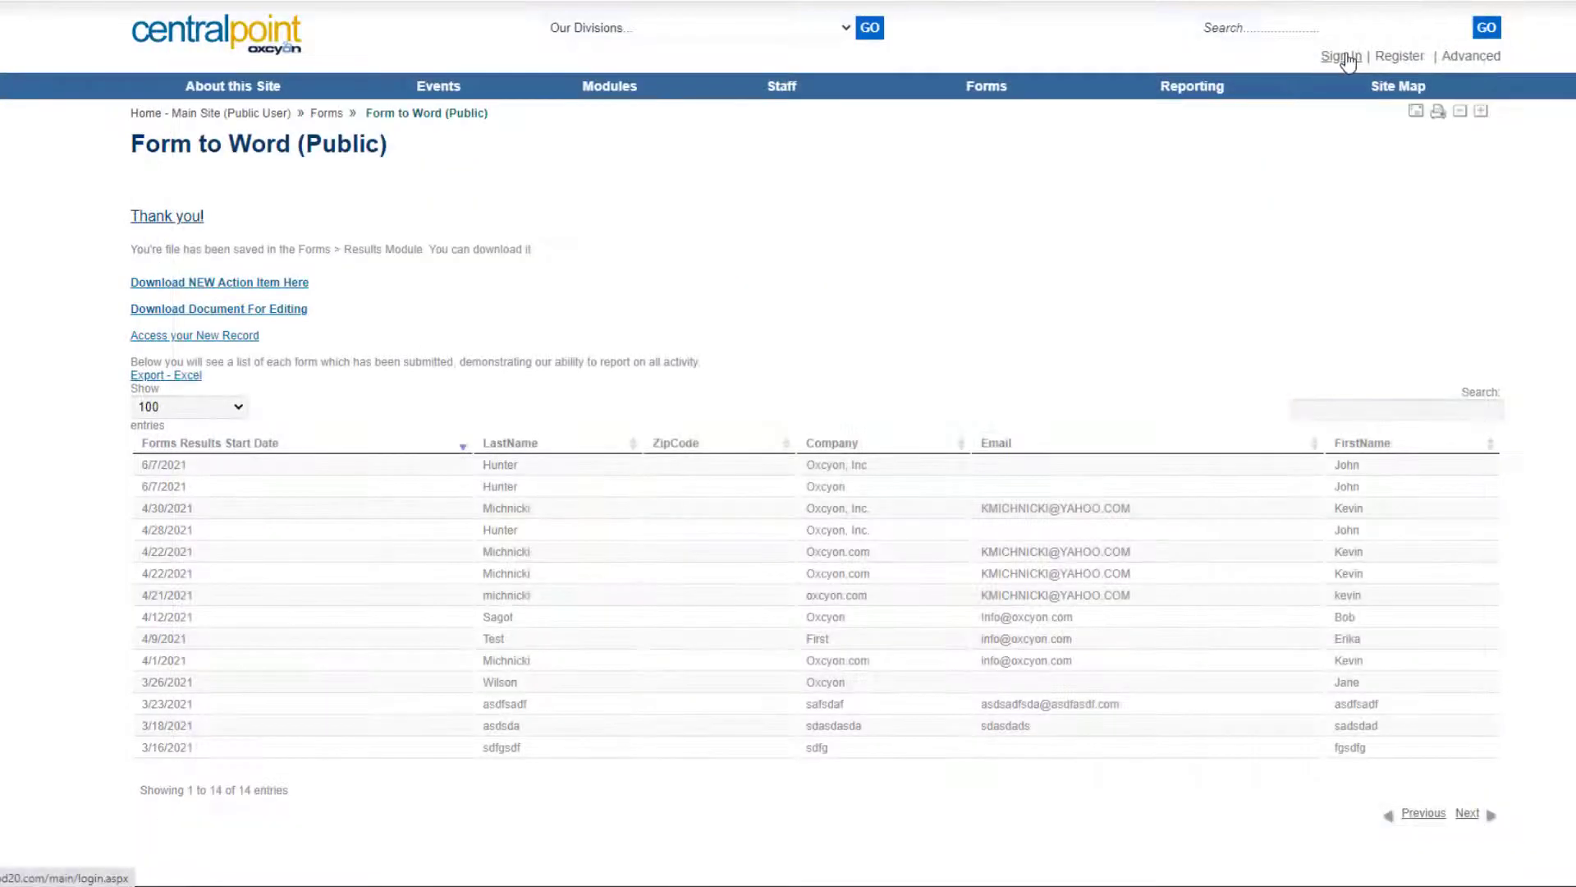
Sign in to Centralpoint and move the Bookmarks and Alerts panel down one position.
left_click(1341, 57)
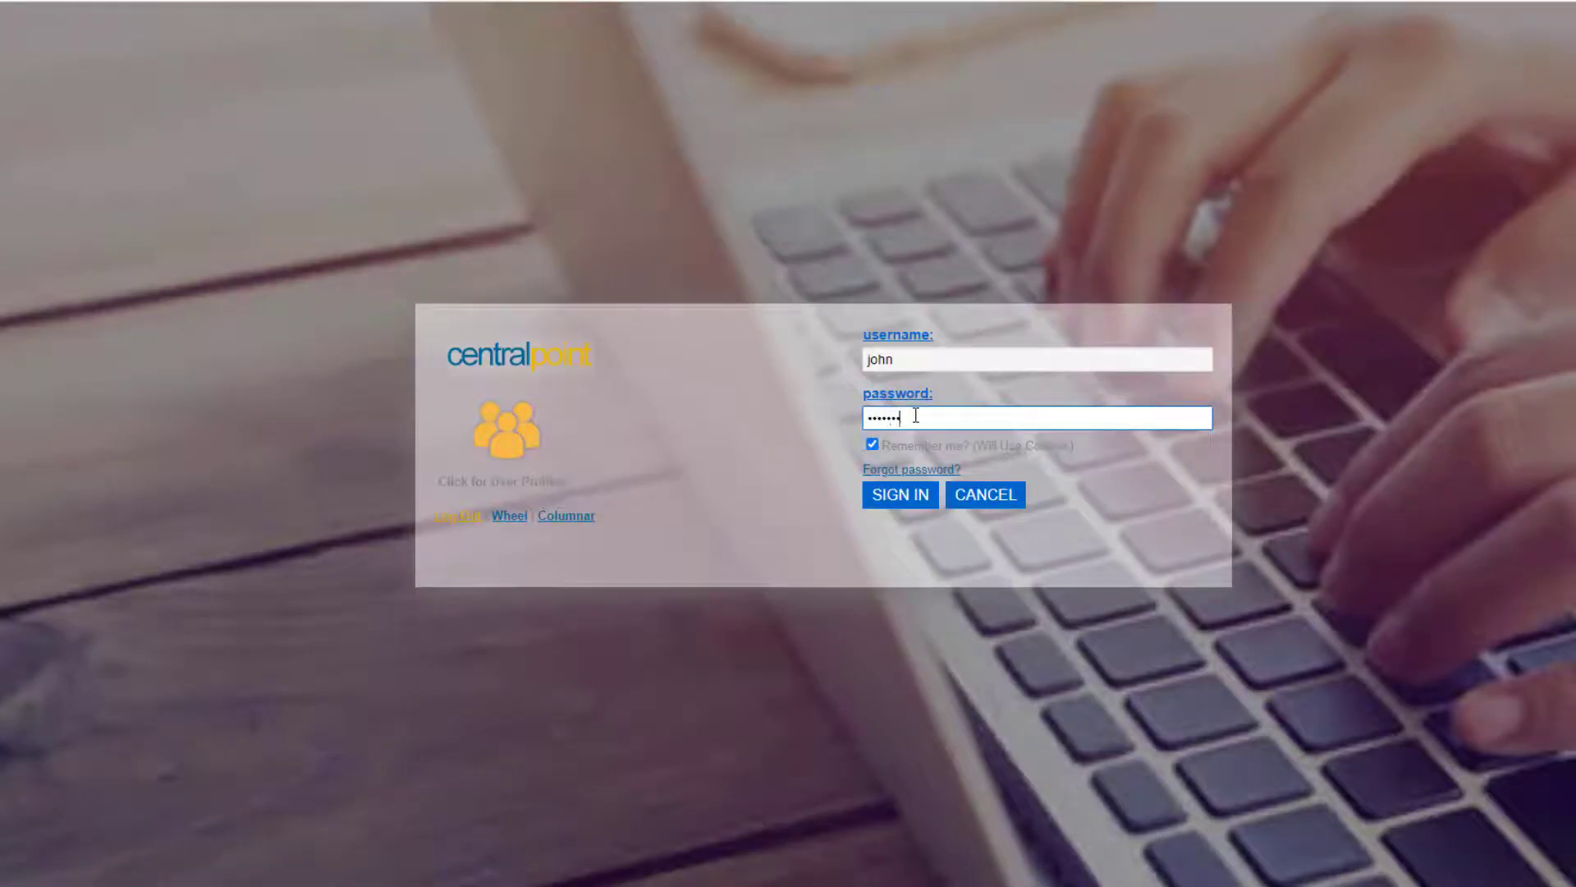
left_click(919, 506)
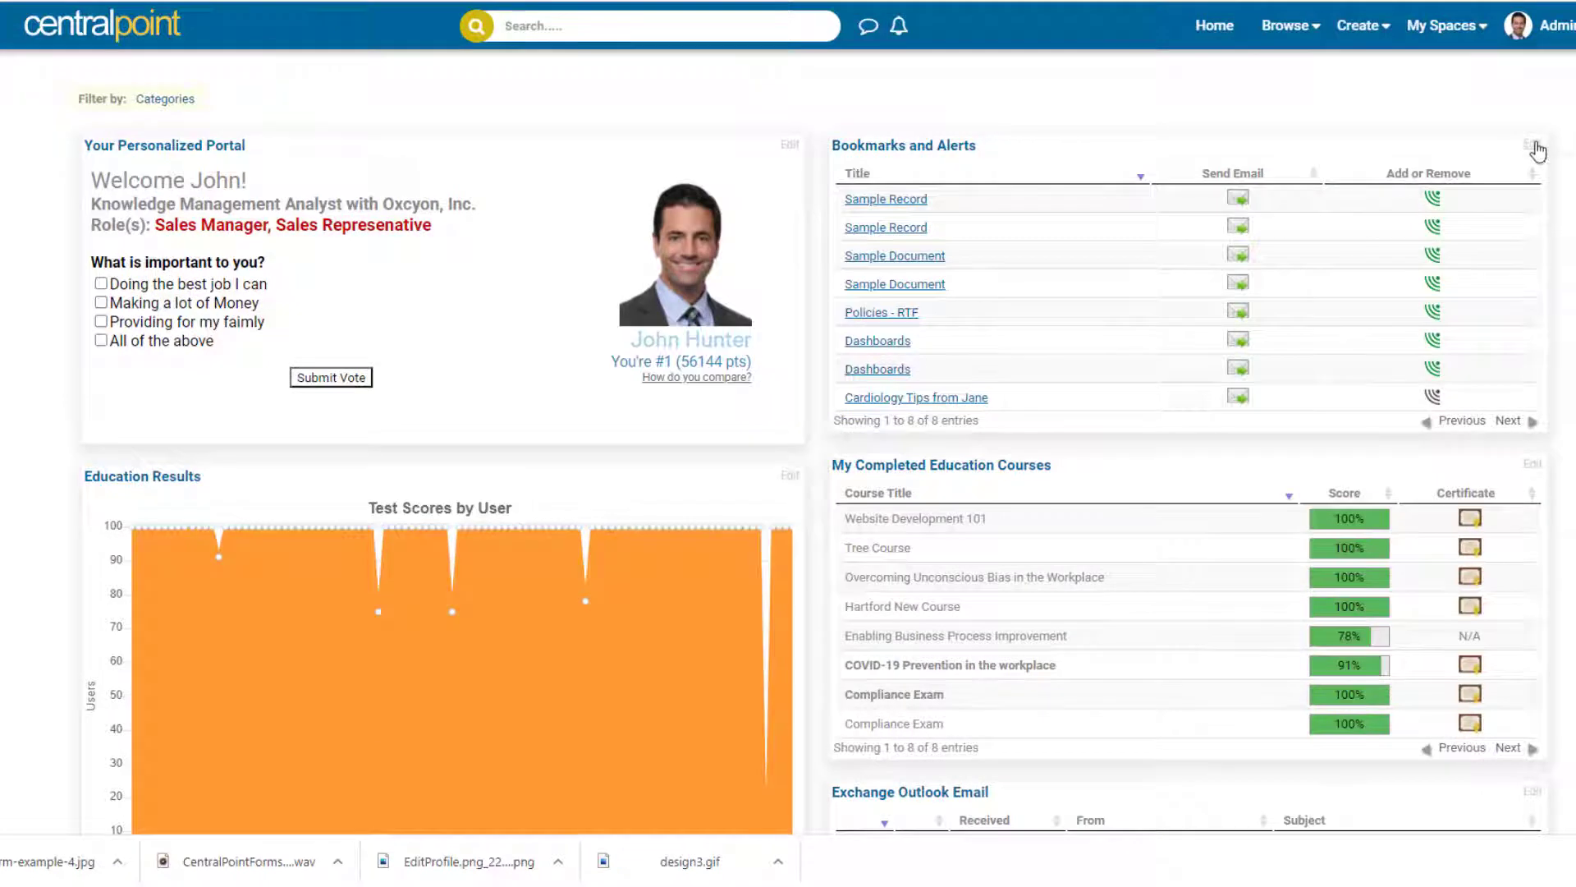
left_click(1534, 146)
left_click(1528, 208)
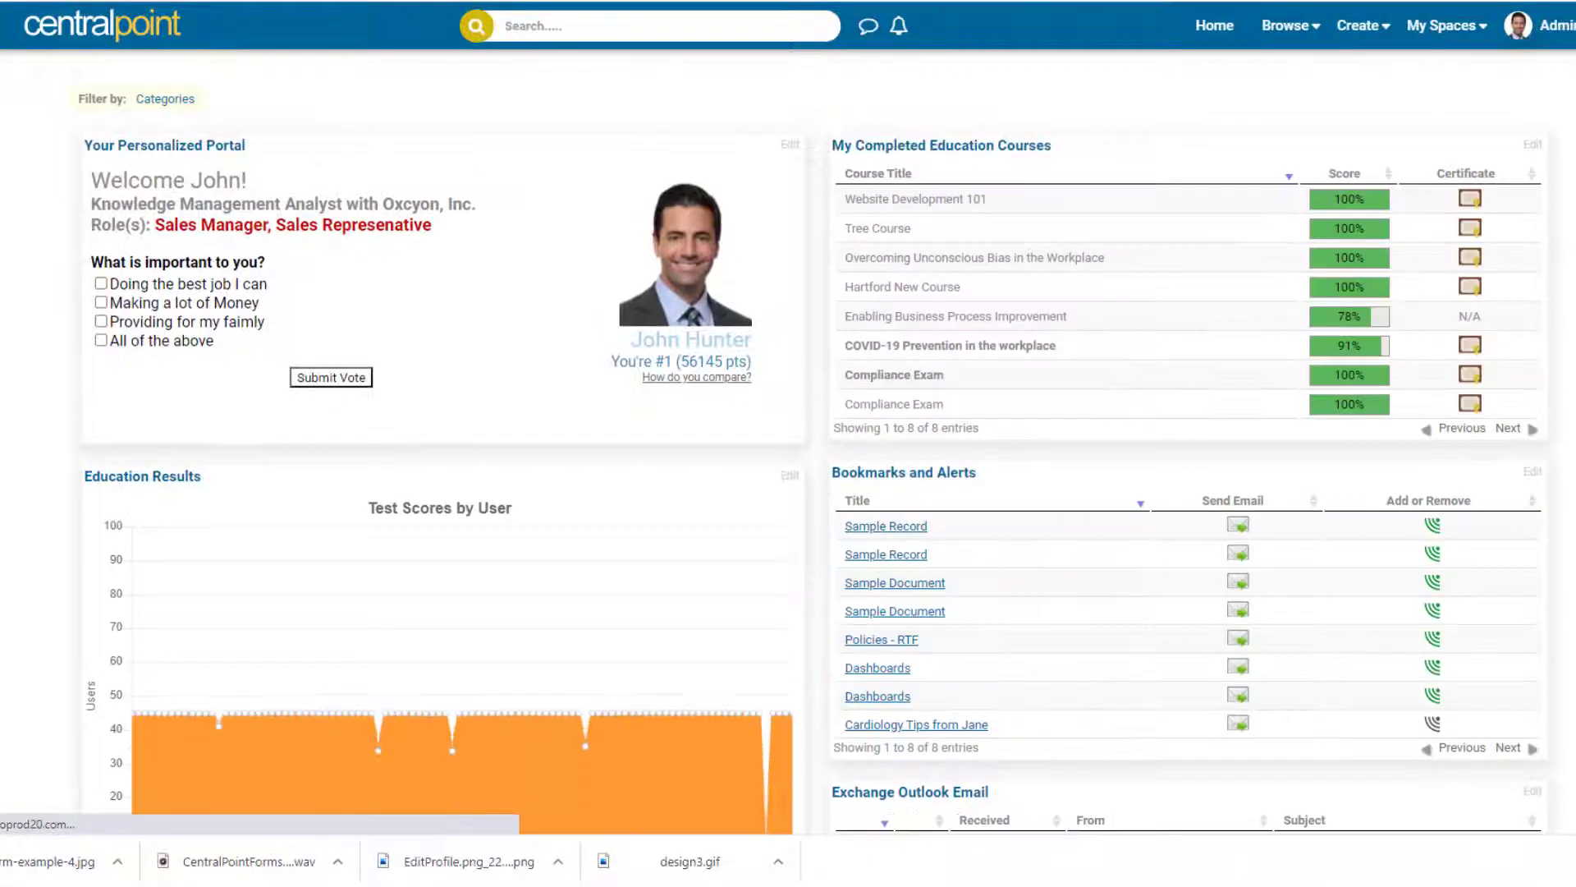
scroll(788, 443, "down", 14)
scroll(1500, 760, "down", 5)
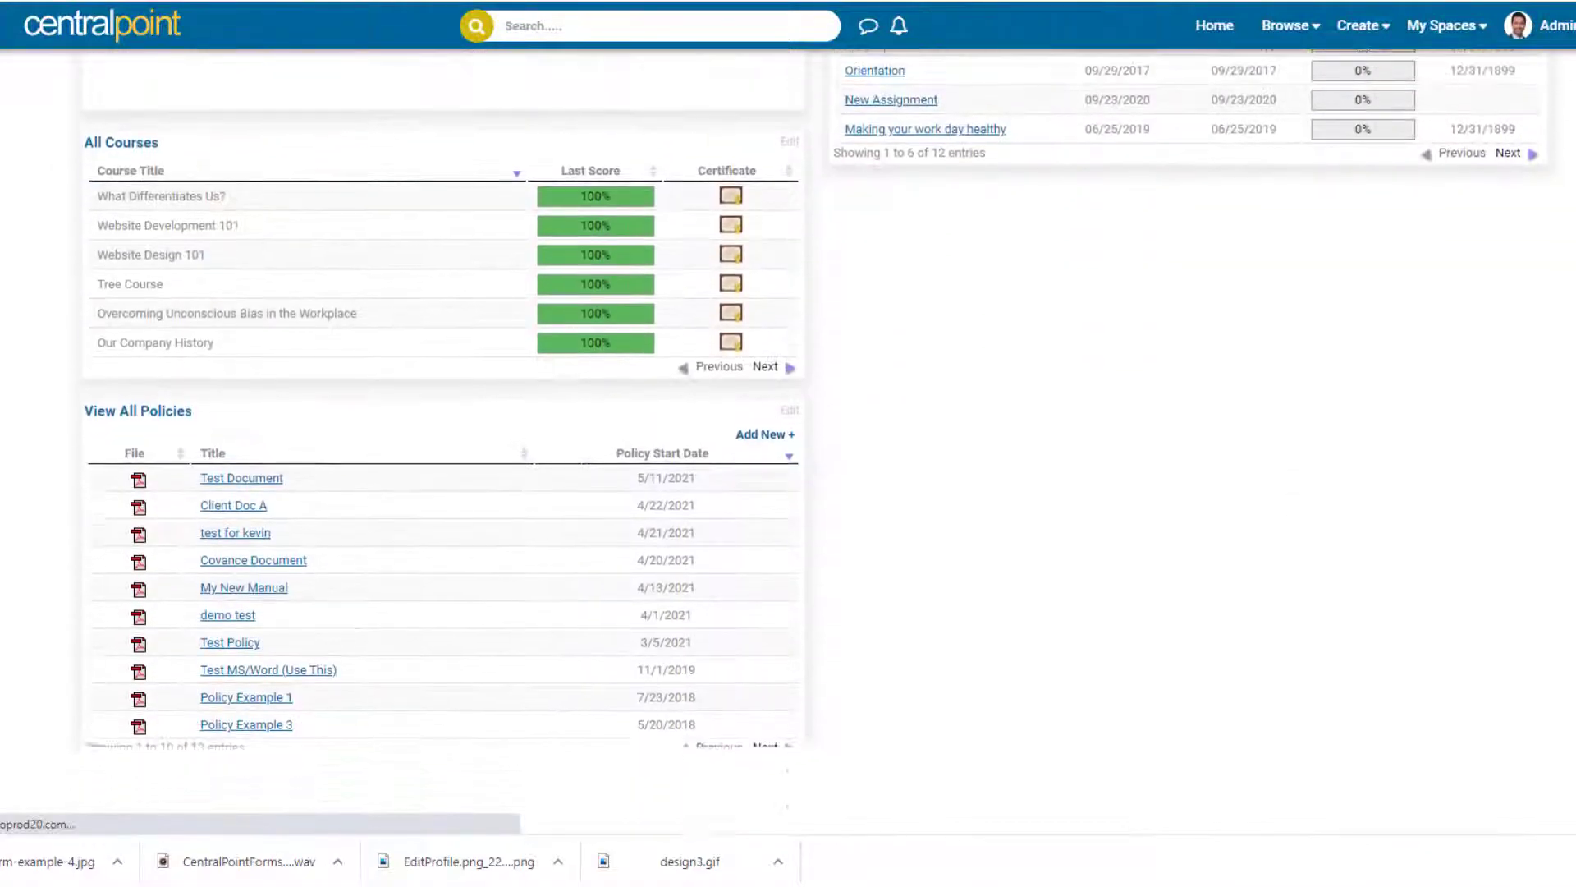
Adjust the dashboard layout settings and submit them.
left_click(1504, 768)
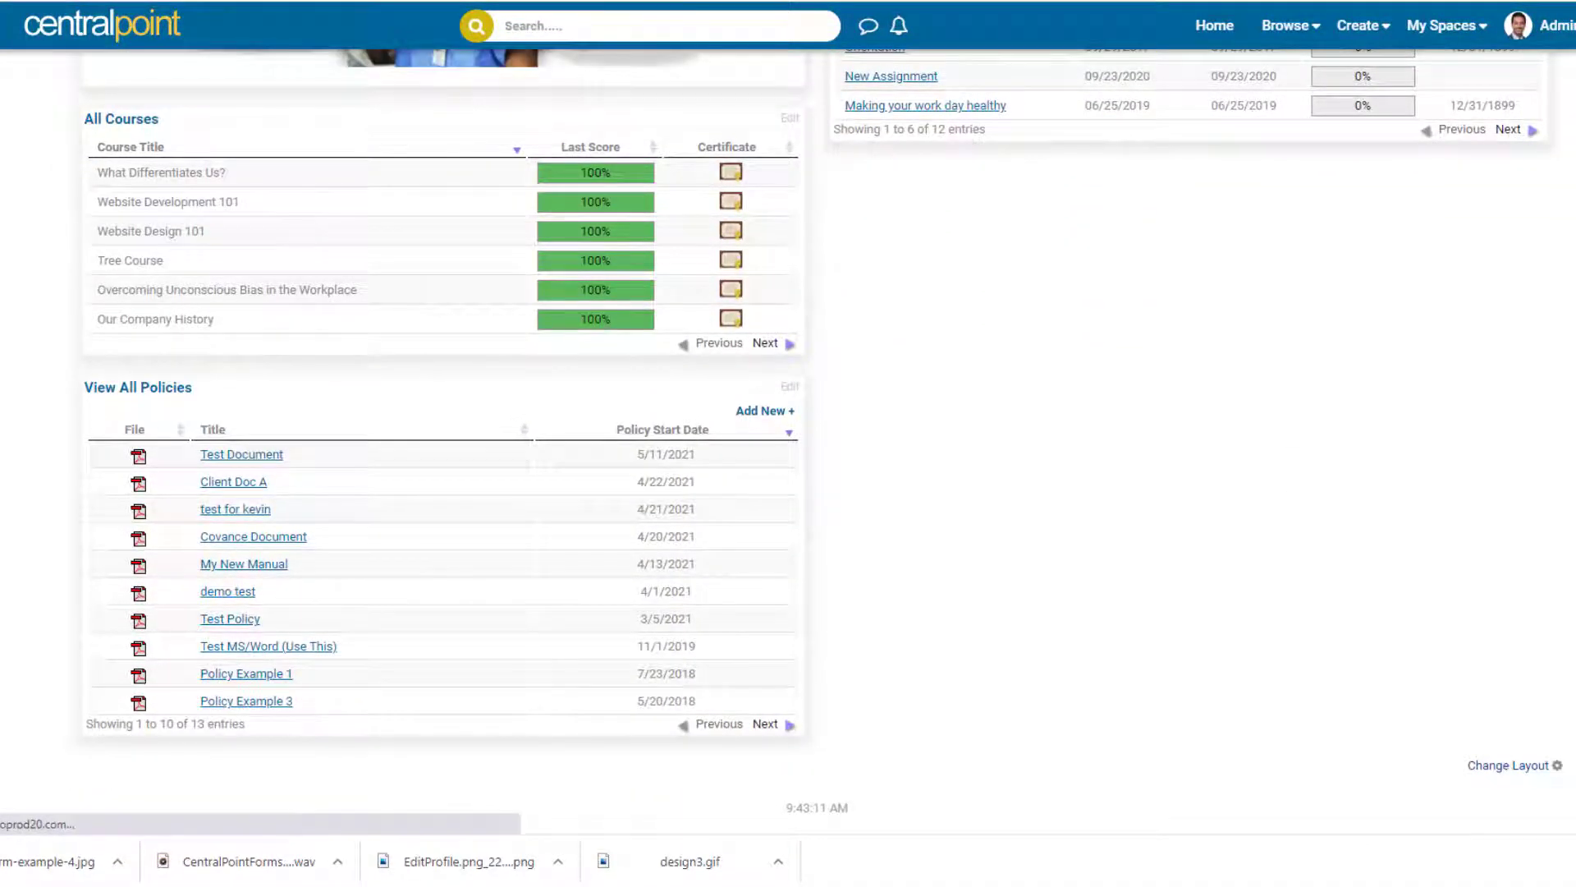
scroll(788, 443, "down", 15)
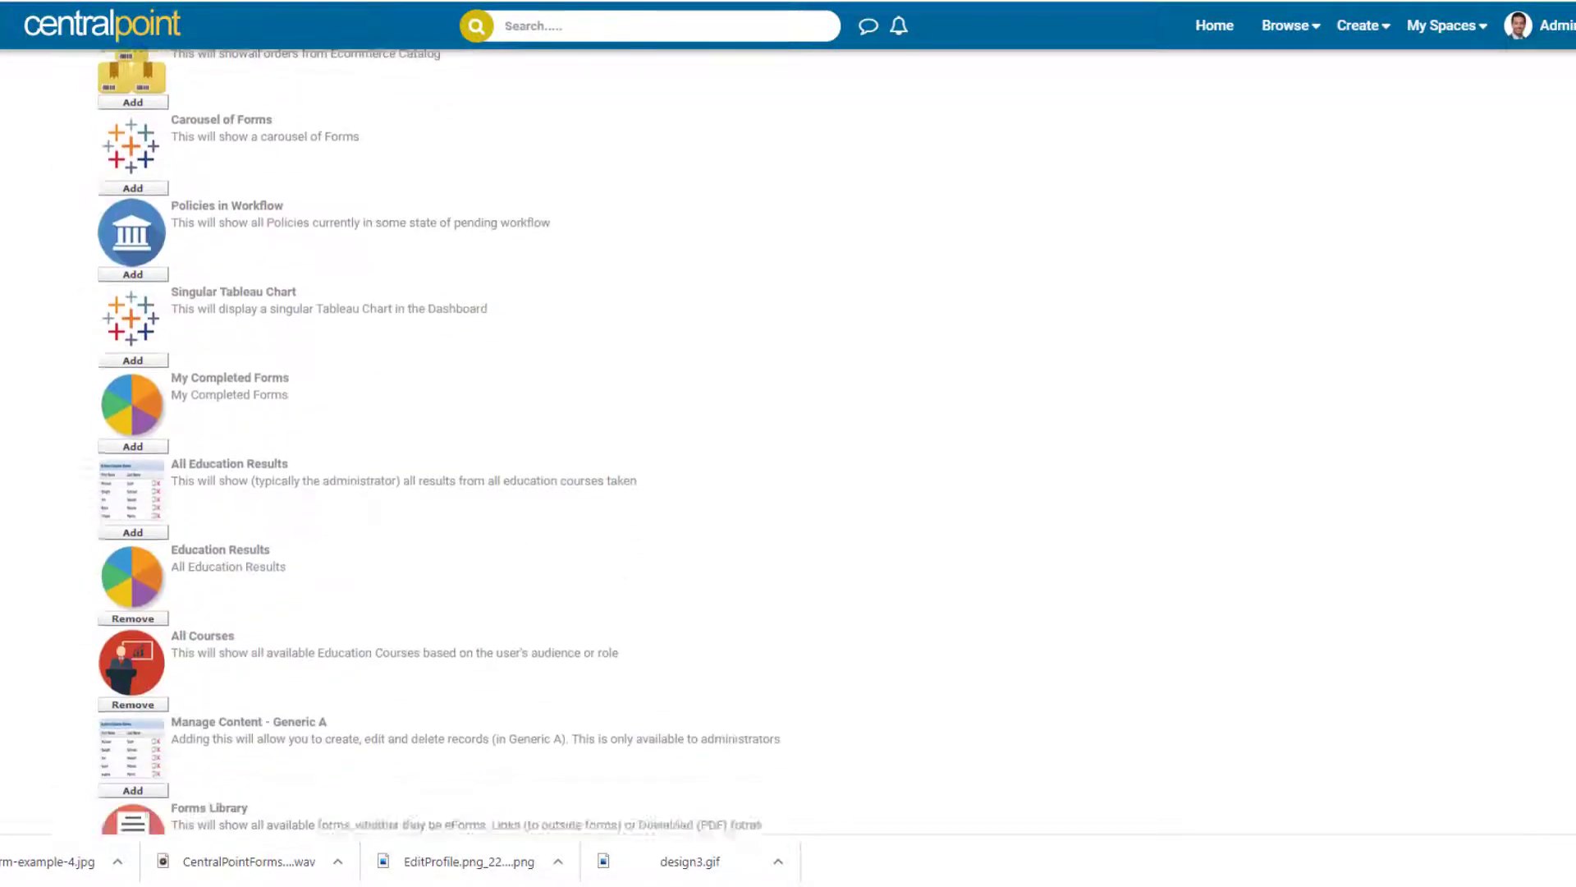
scroll(1142, 416, "down", 2)
left_click_drag(637, 453, 151, 142)
left_click(861, 308)
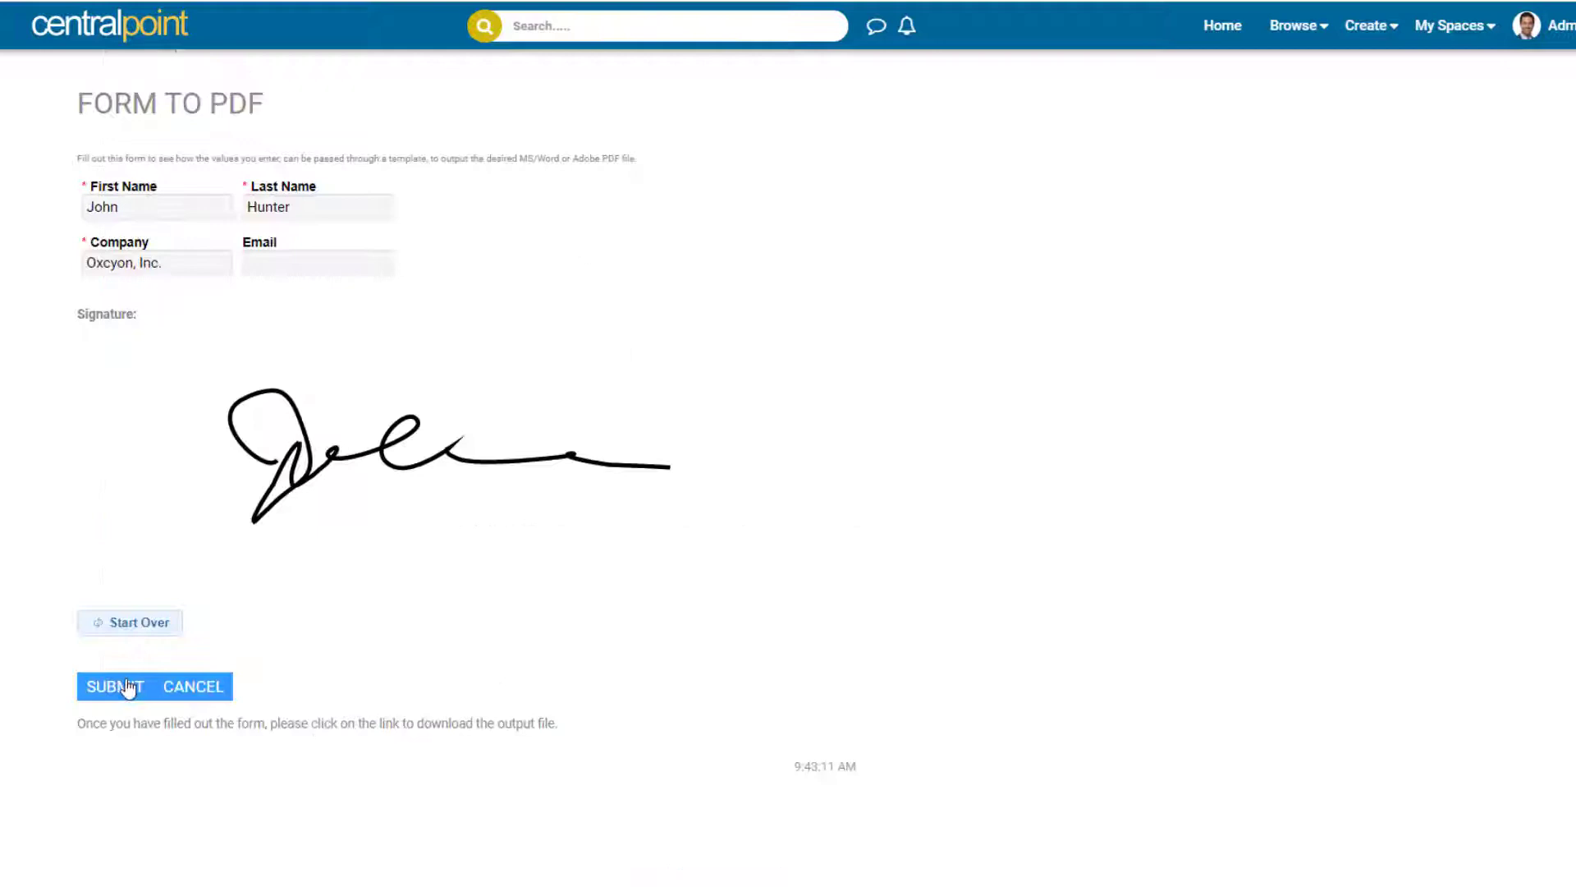
left_click(127, 689)
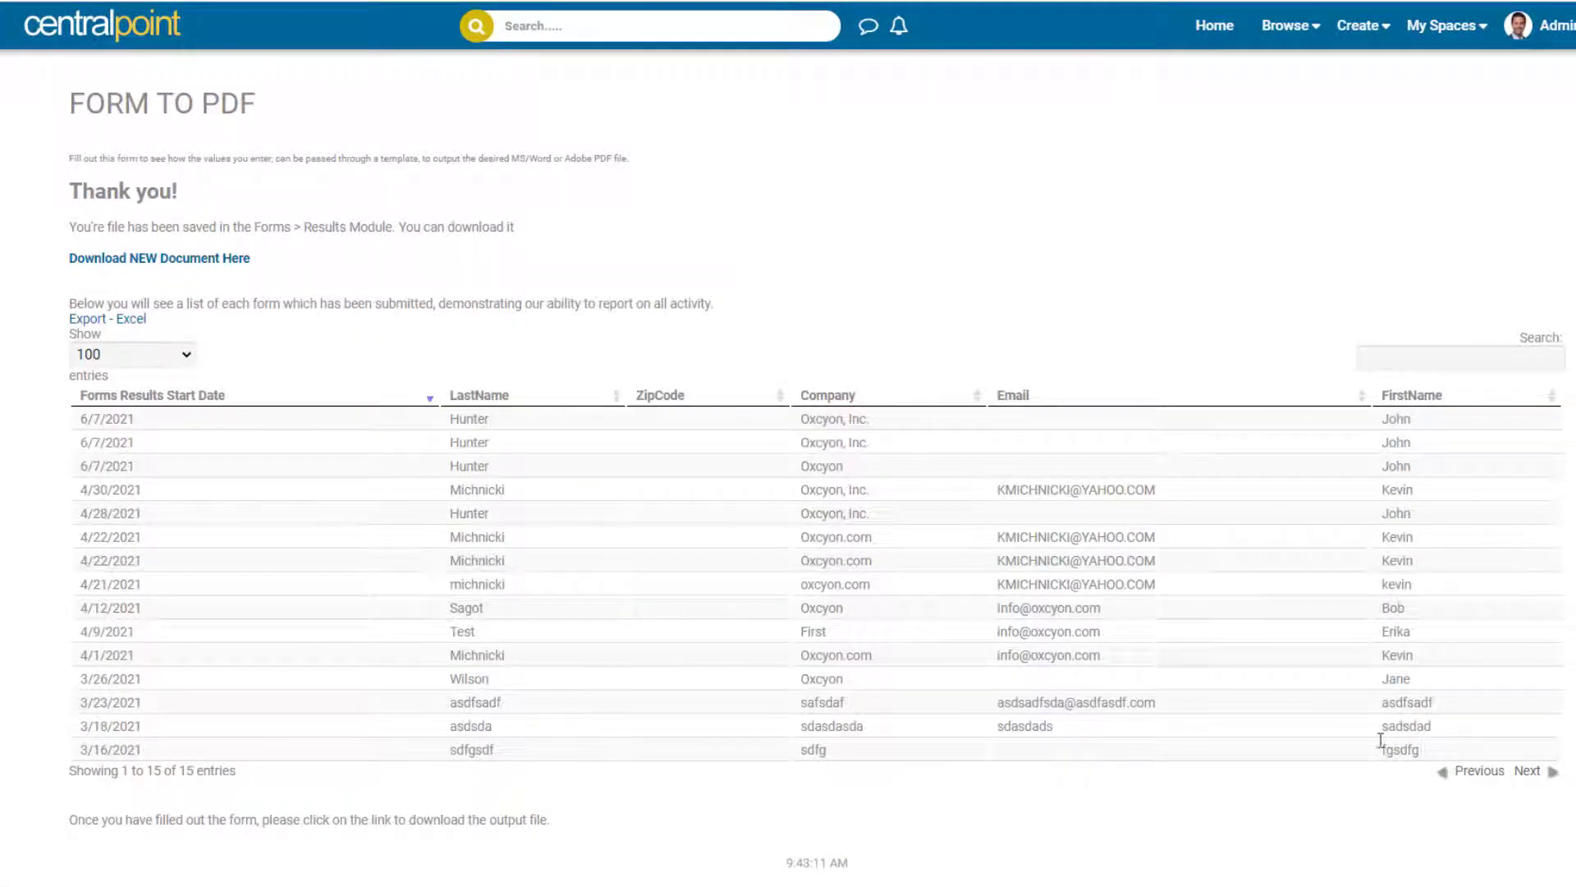
Highlight the submission results table and the form's prefilled first and last name.
left_click_drag(1381, 739, 589, 398)
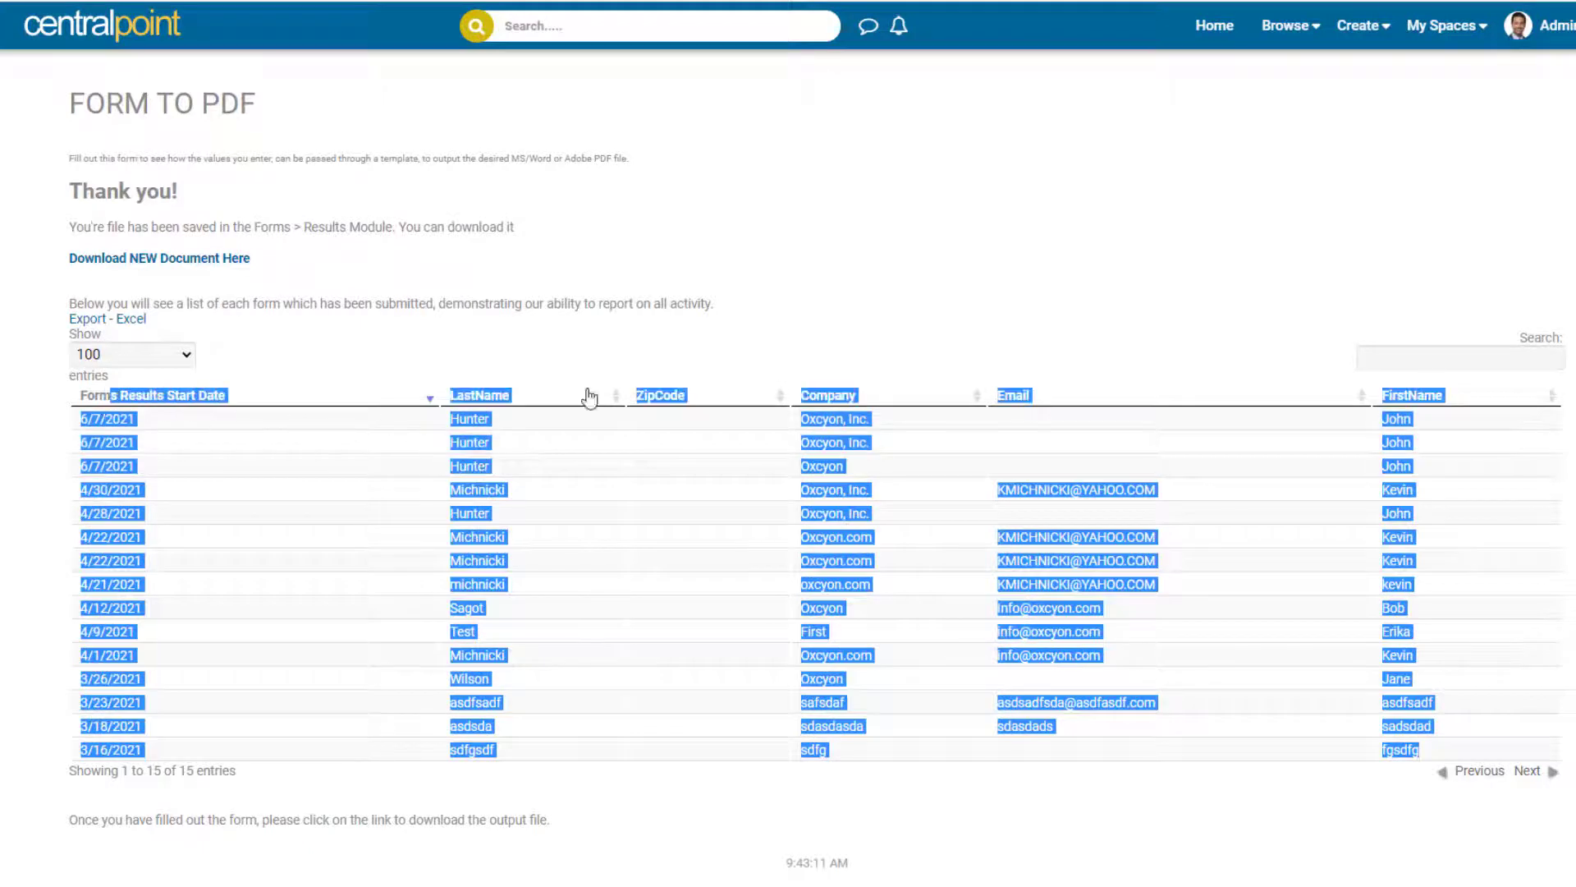
left_click(741, 352)
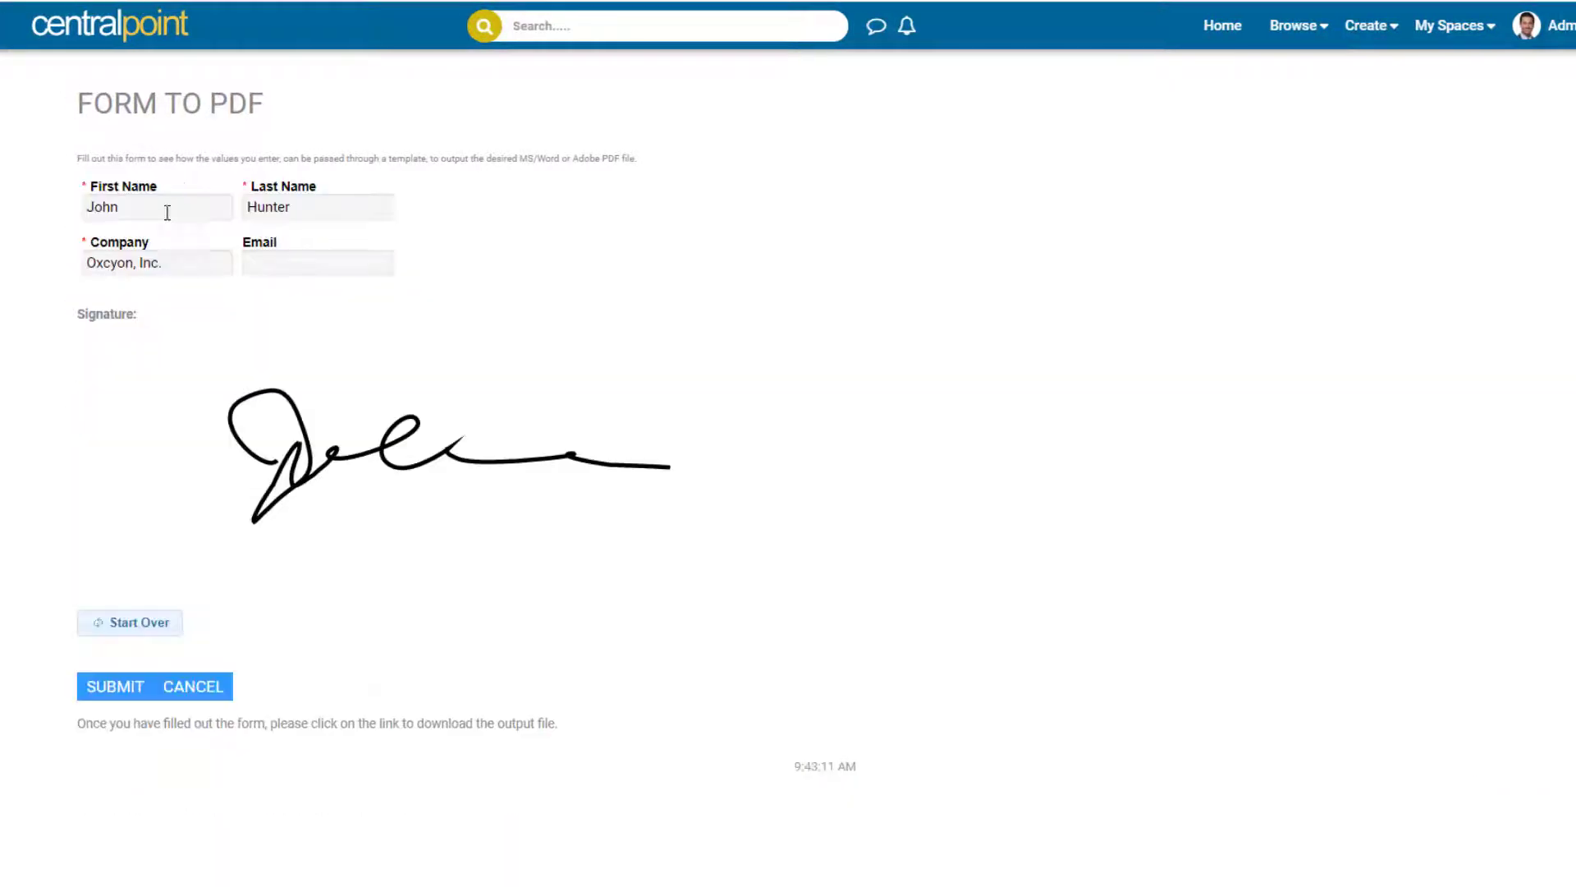
double_click(166, 212)
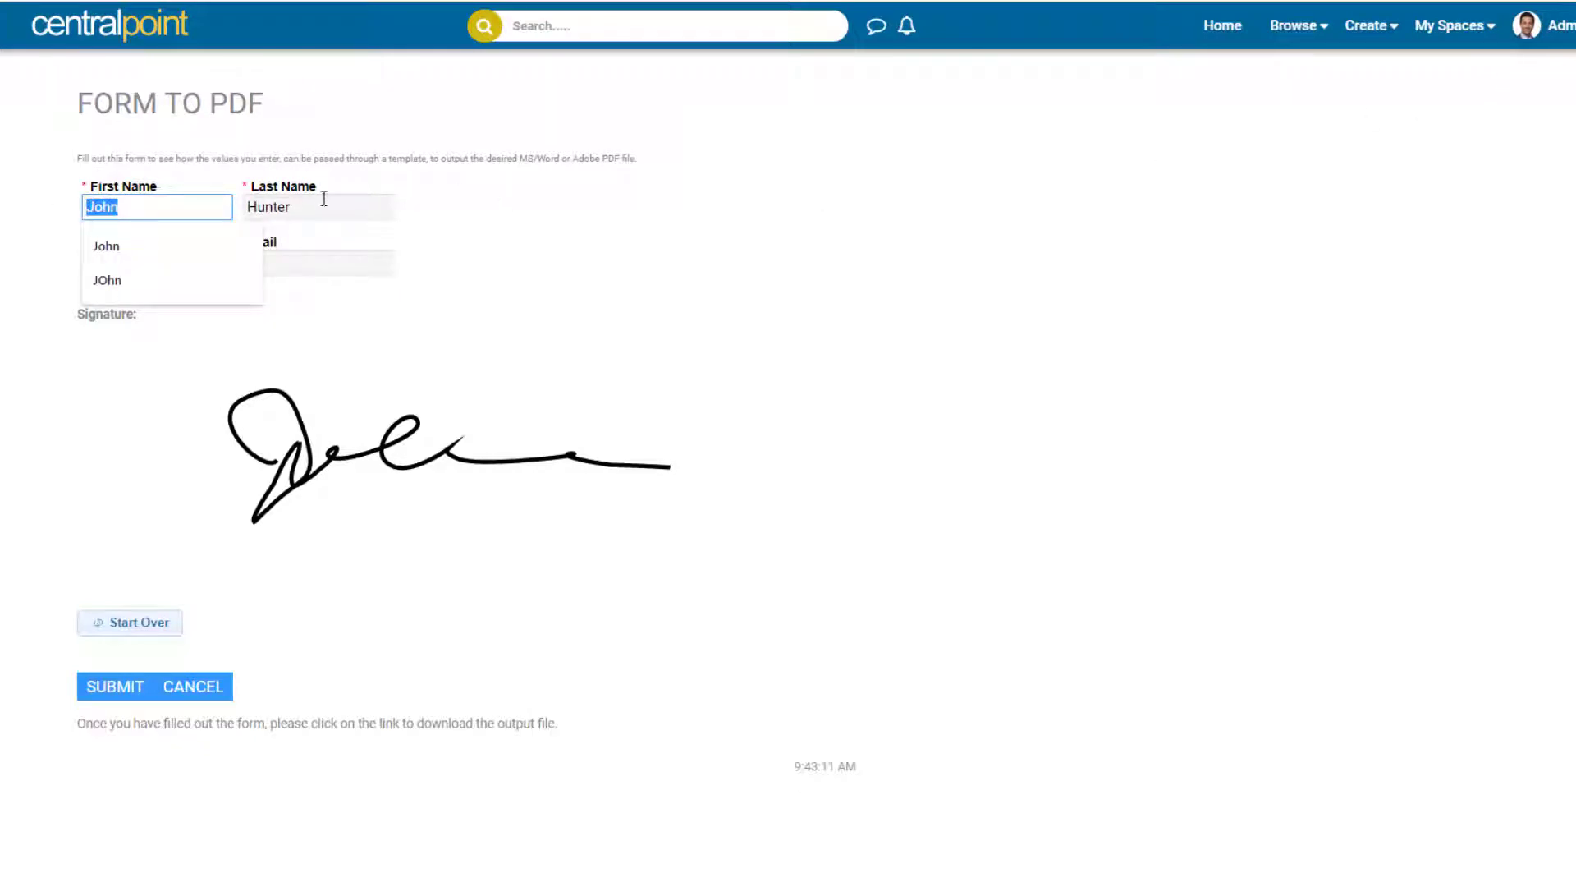
left_click_drag(319, 204, 179, 195)
left_click(1347, 240)
Open Edit Your Profile and review the profile's first name, last name, city and cell phone.
mouse_move(1563, 28)
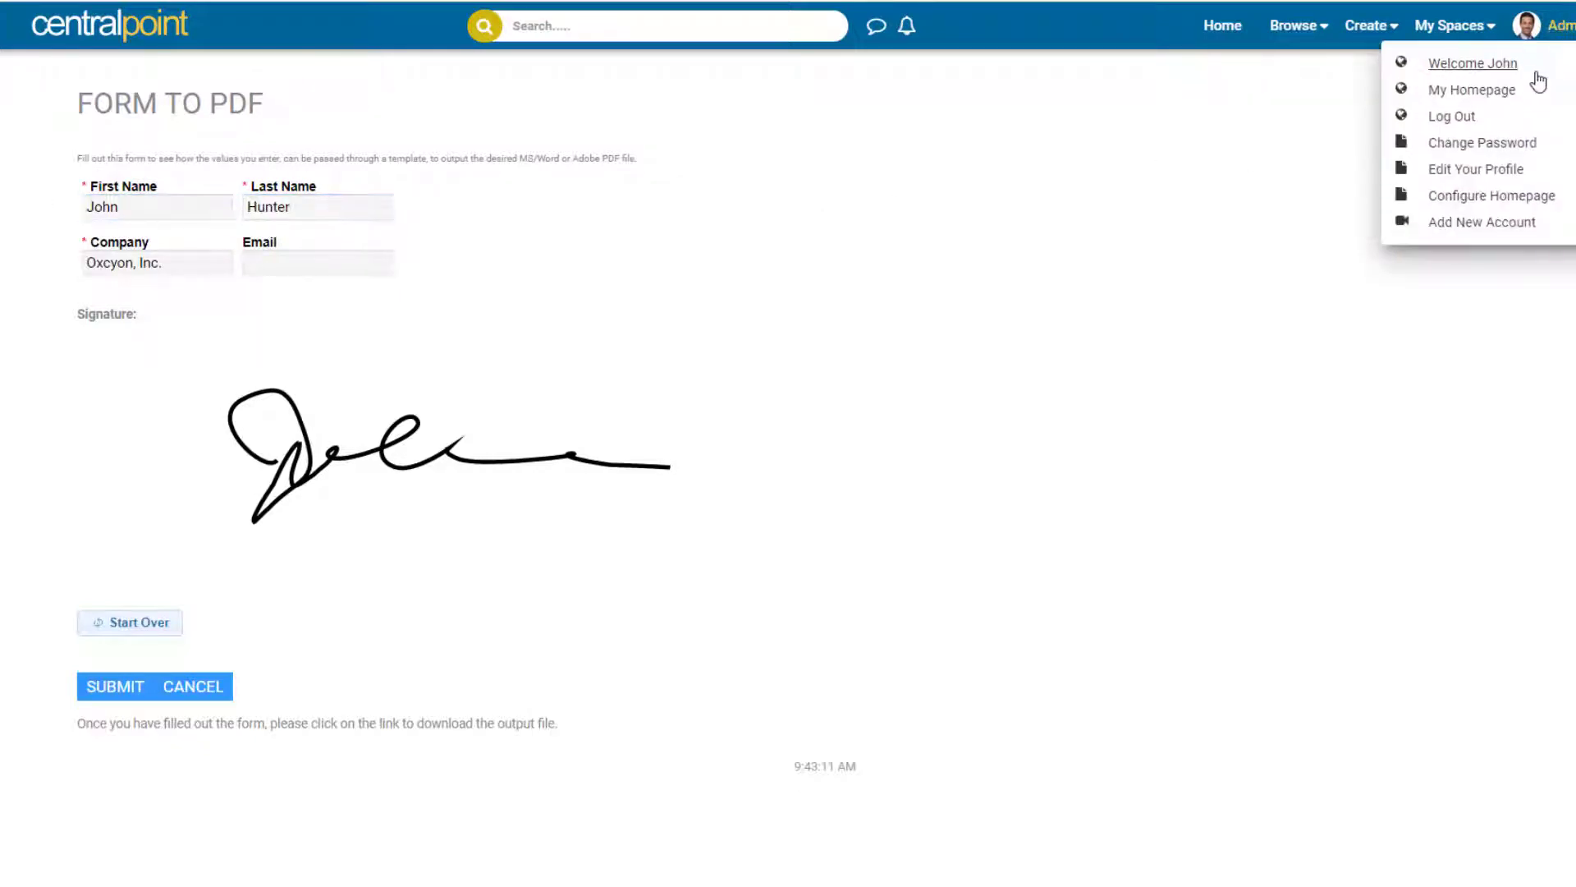
left_click(1502, 172)
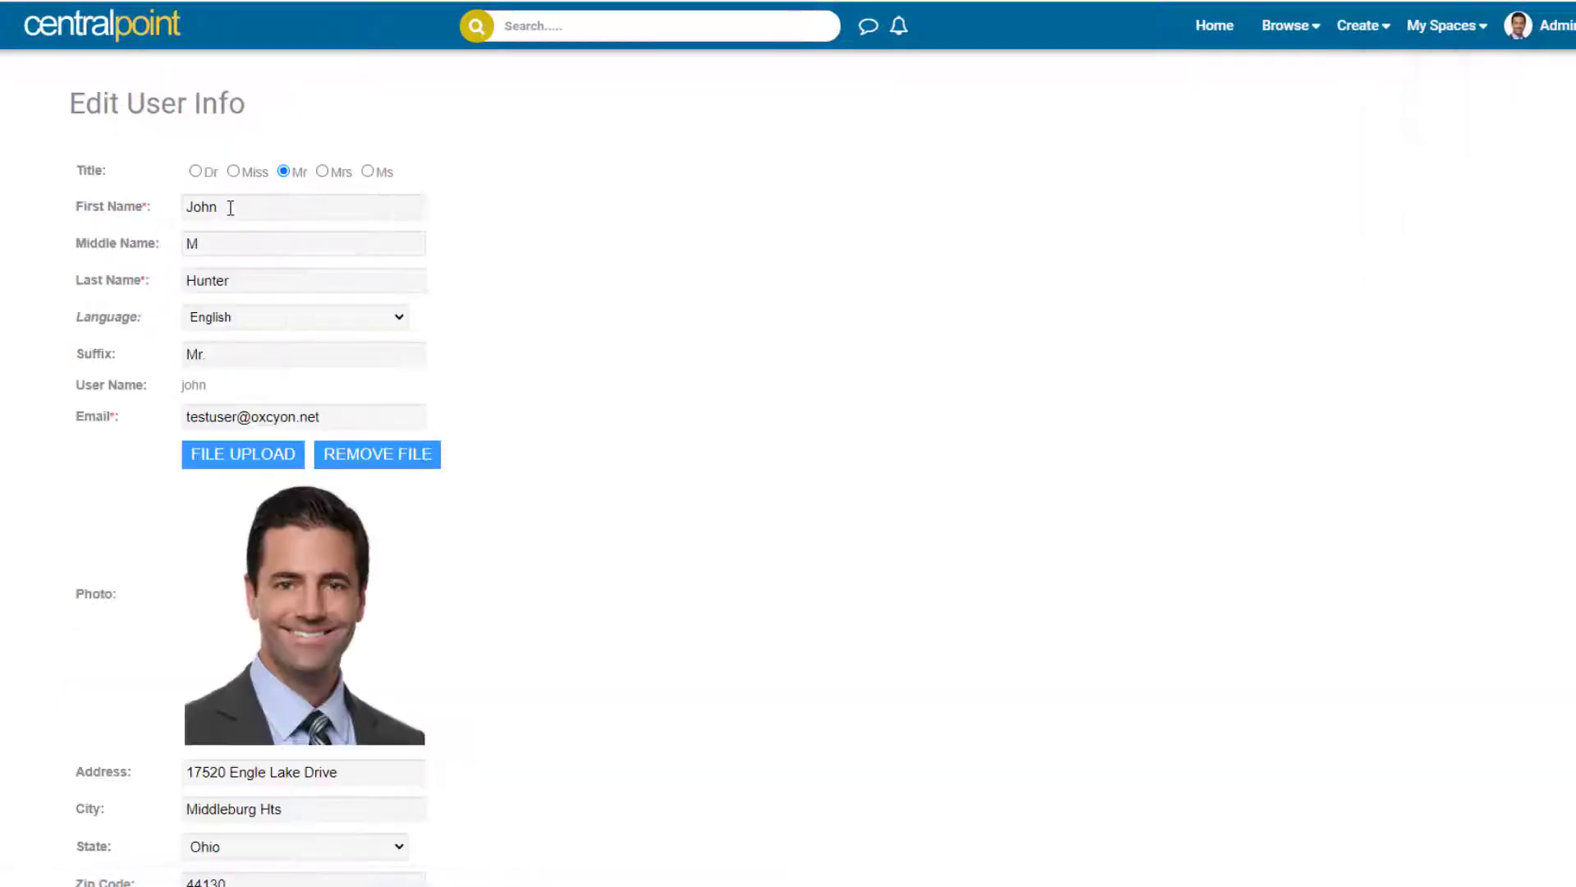
left_click_drag(230, 208, 159, 220)
double_click(235, 284)
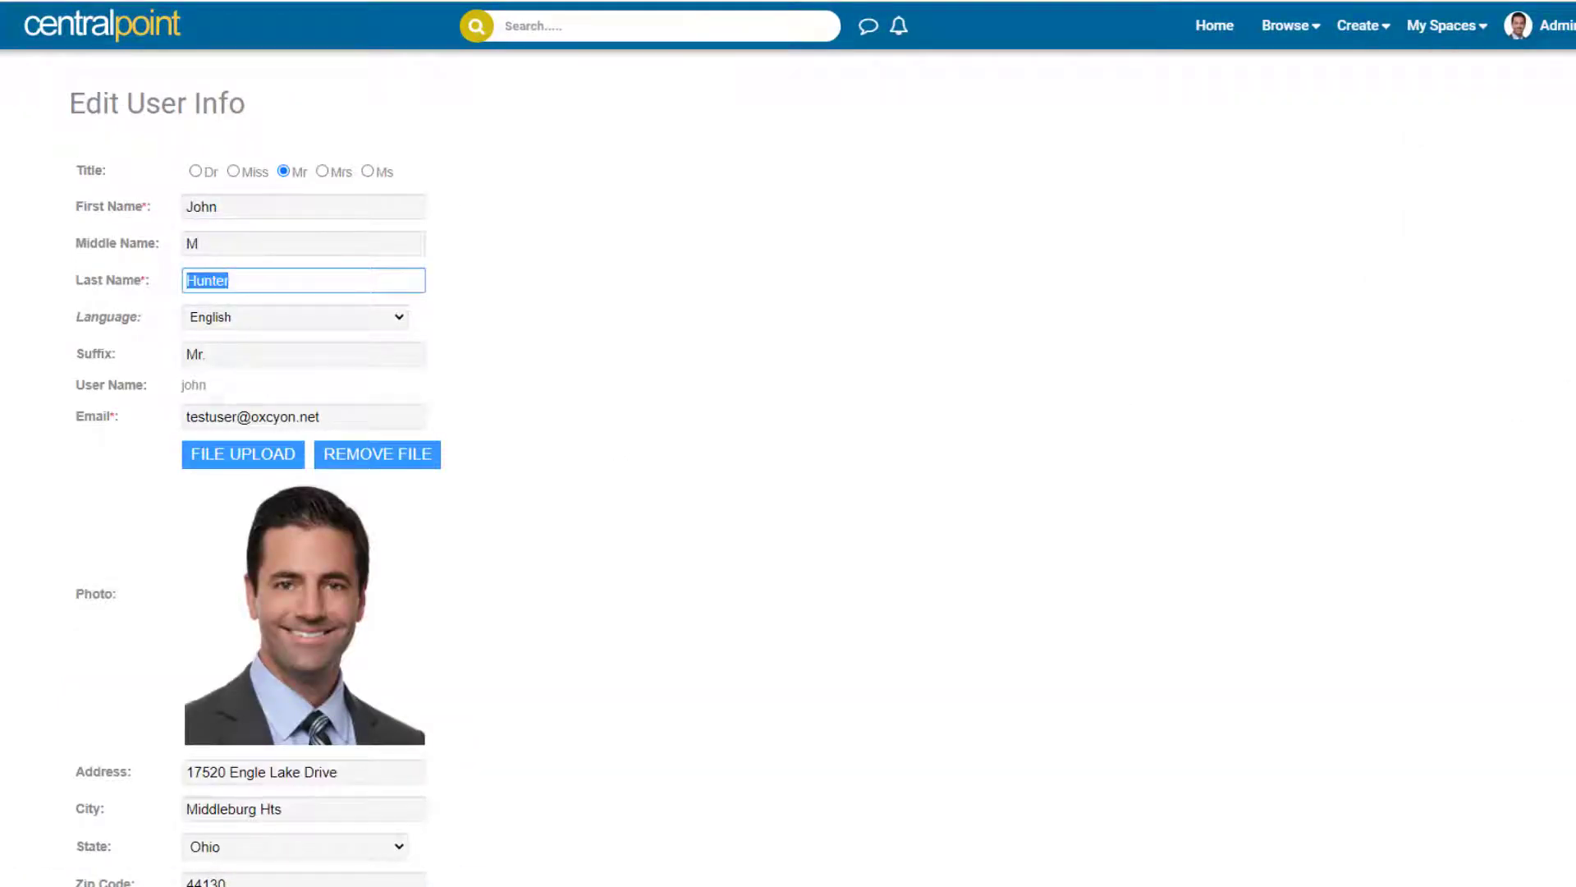
scroll(631, 626, "down", 5)
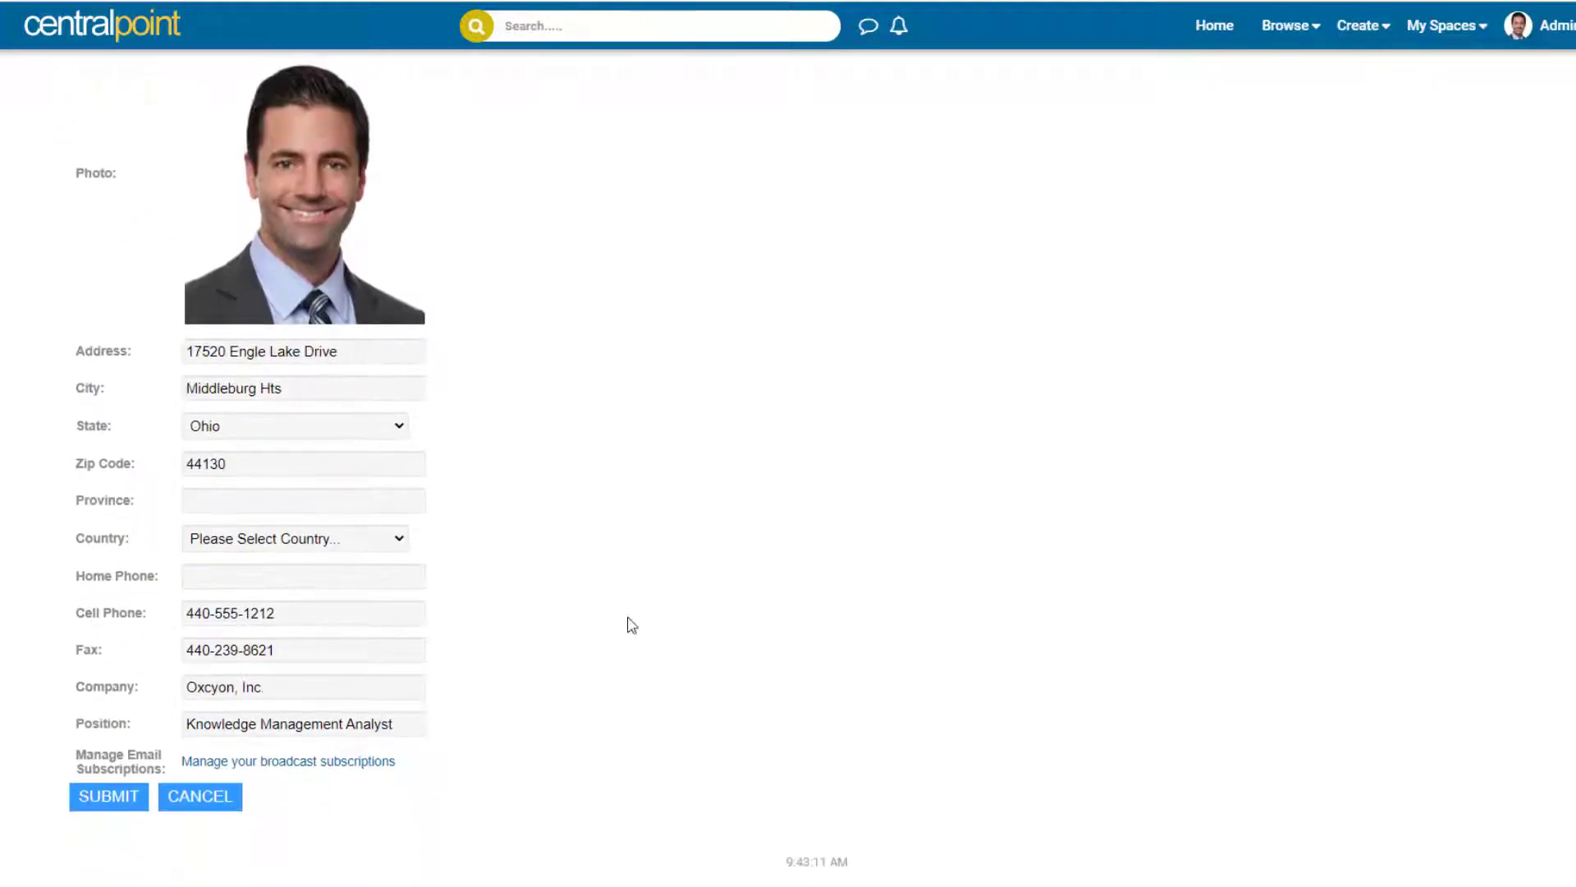
left_click_drag(290, 387, 135, 376)
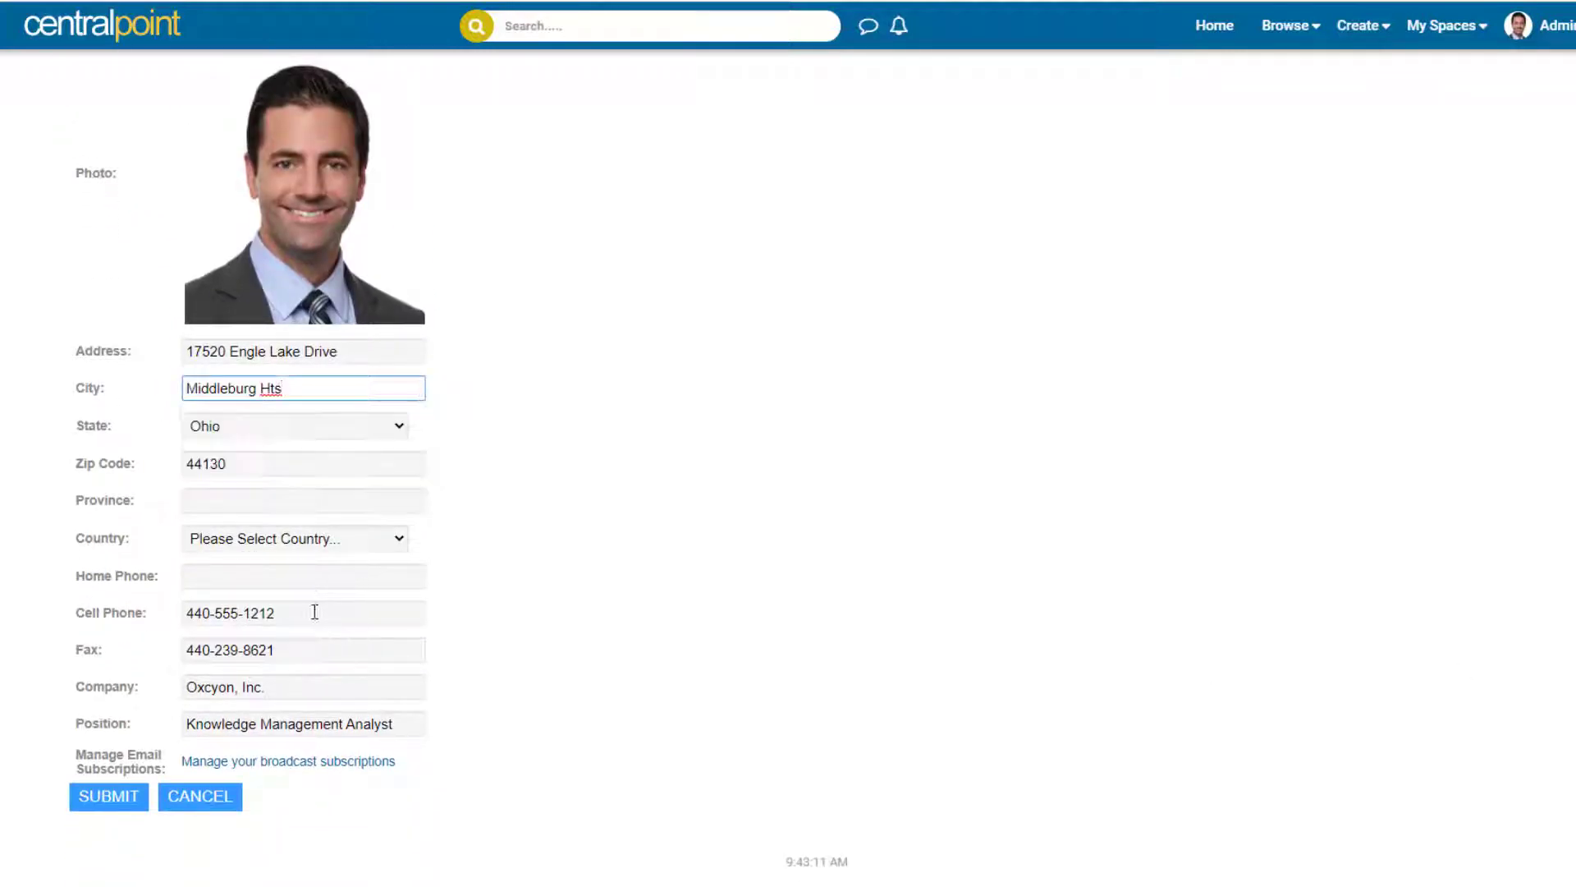
left_click_drag(315, 612, 86, 610)
left_click(1370, 586)
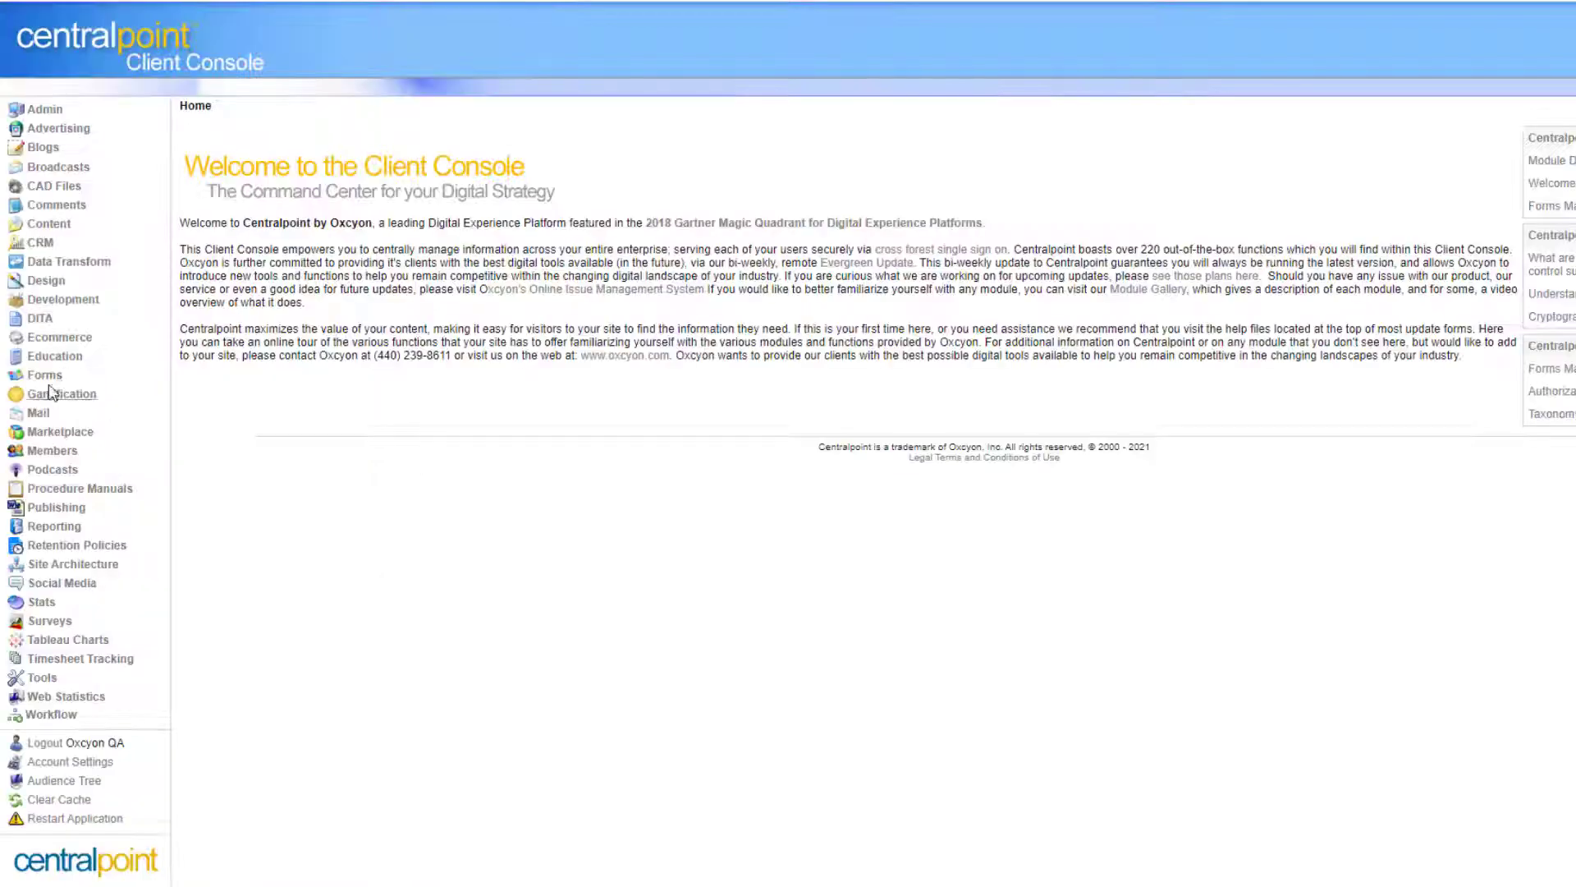
left_click(82, 404)
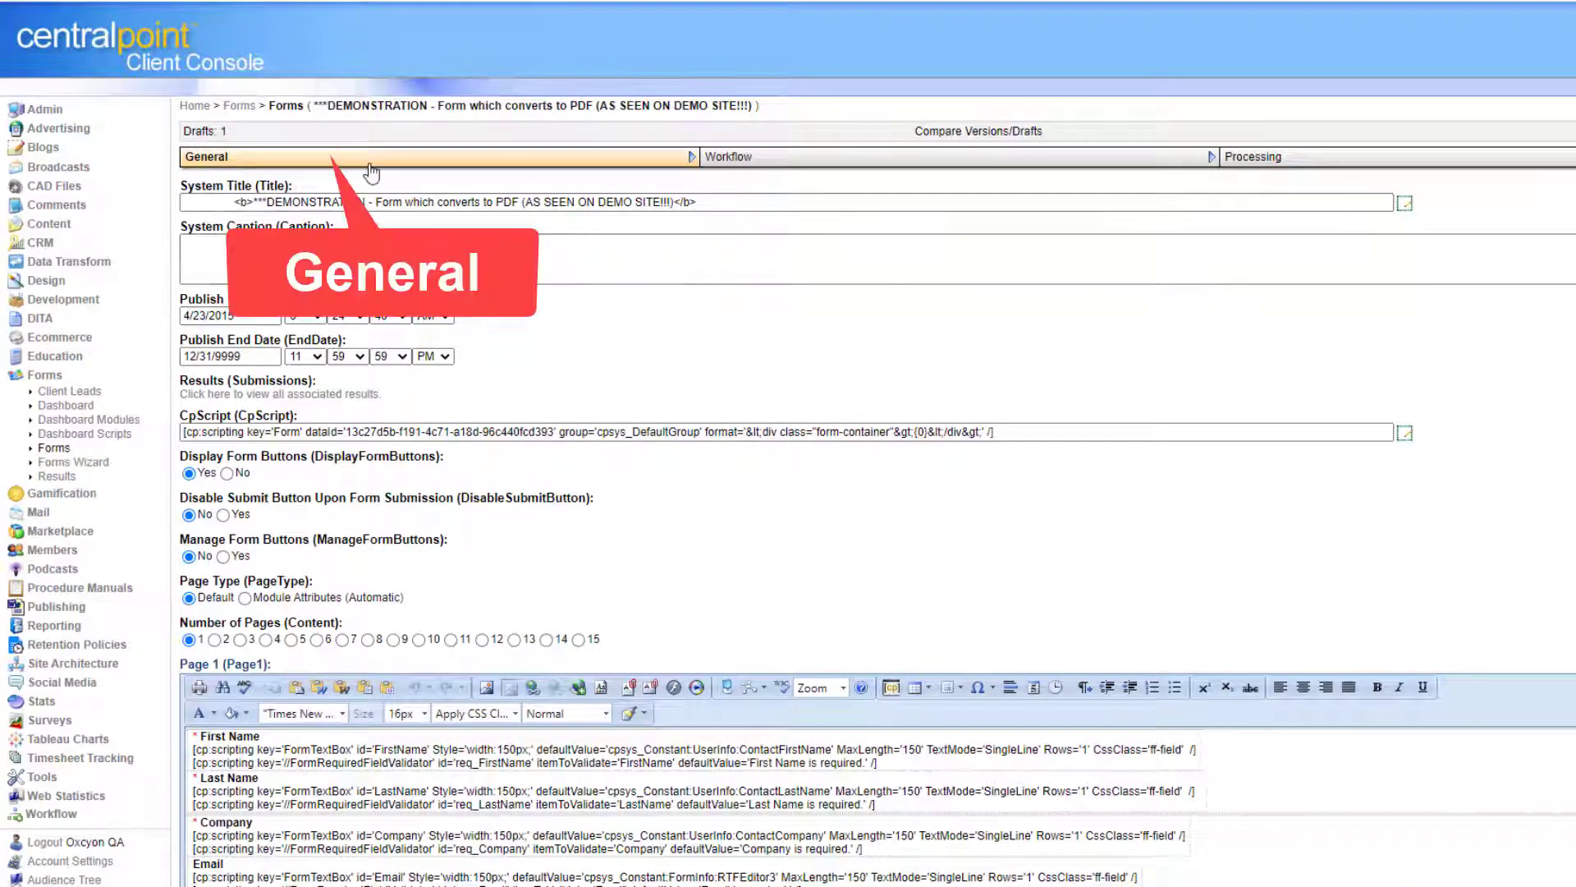
left_click(1363, 160)
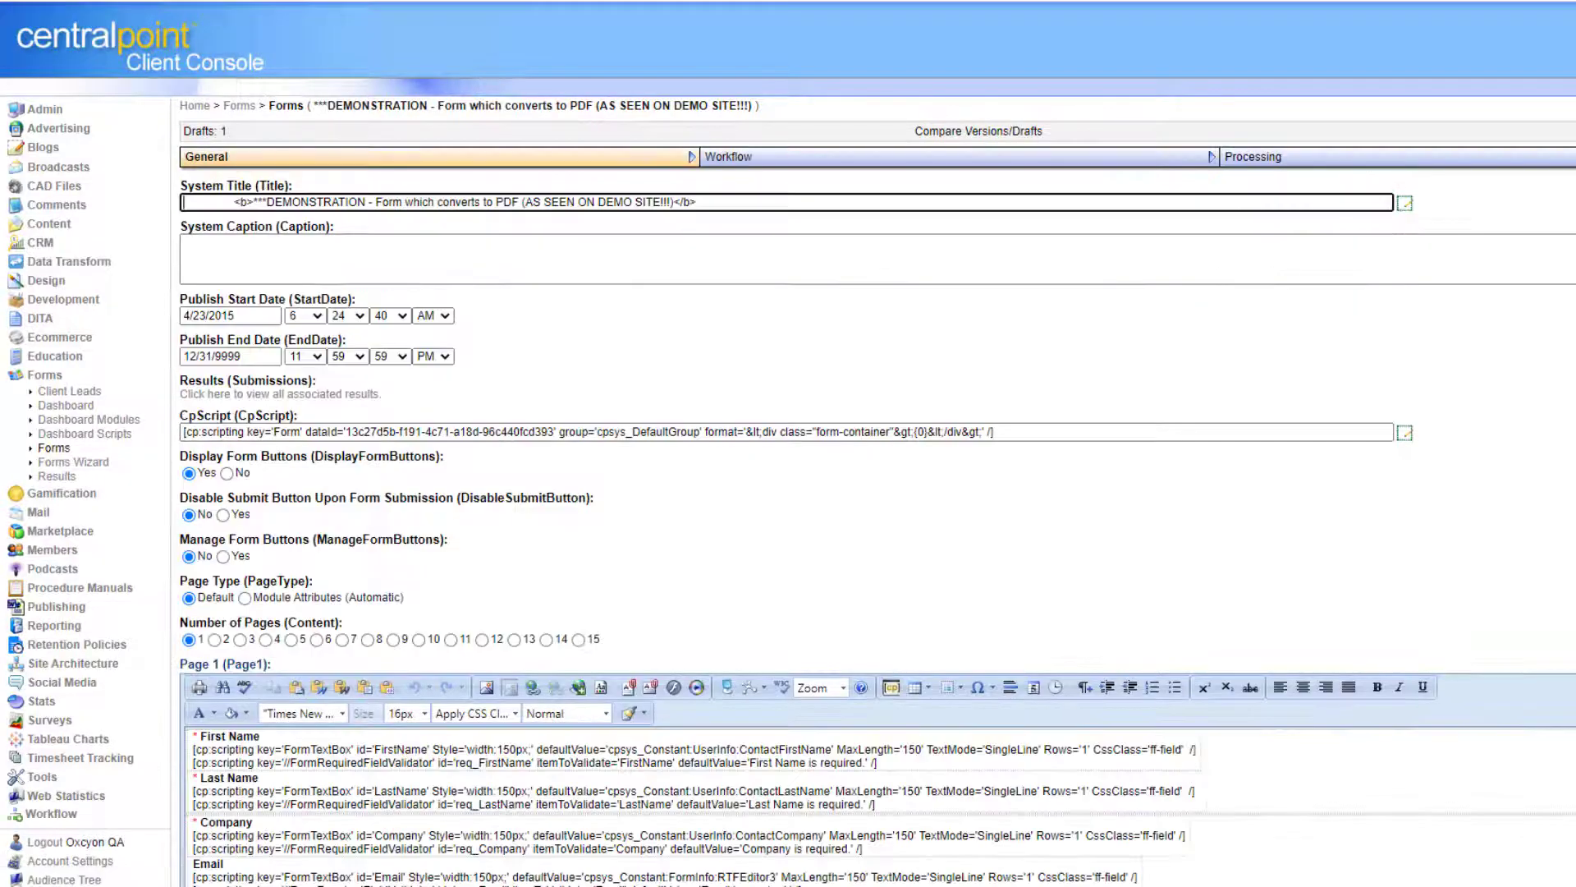
scroll(876, 493, "down", 7)
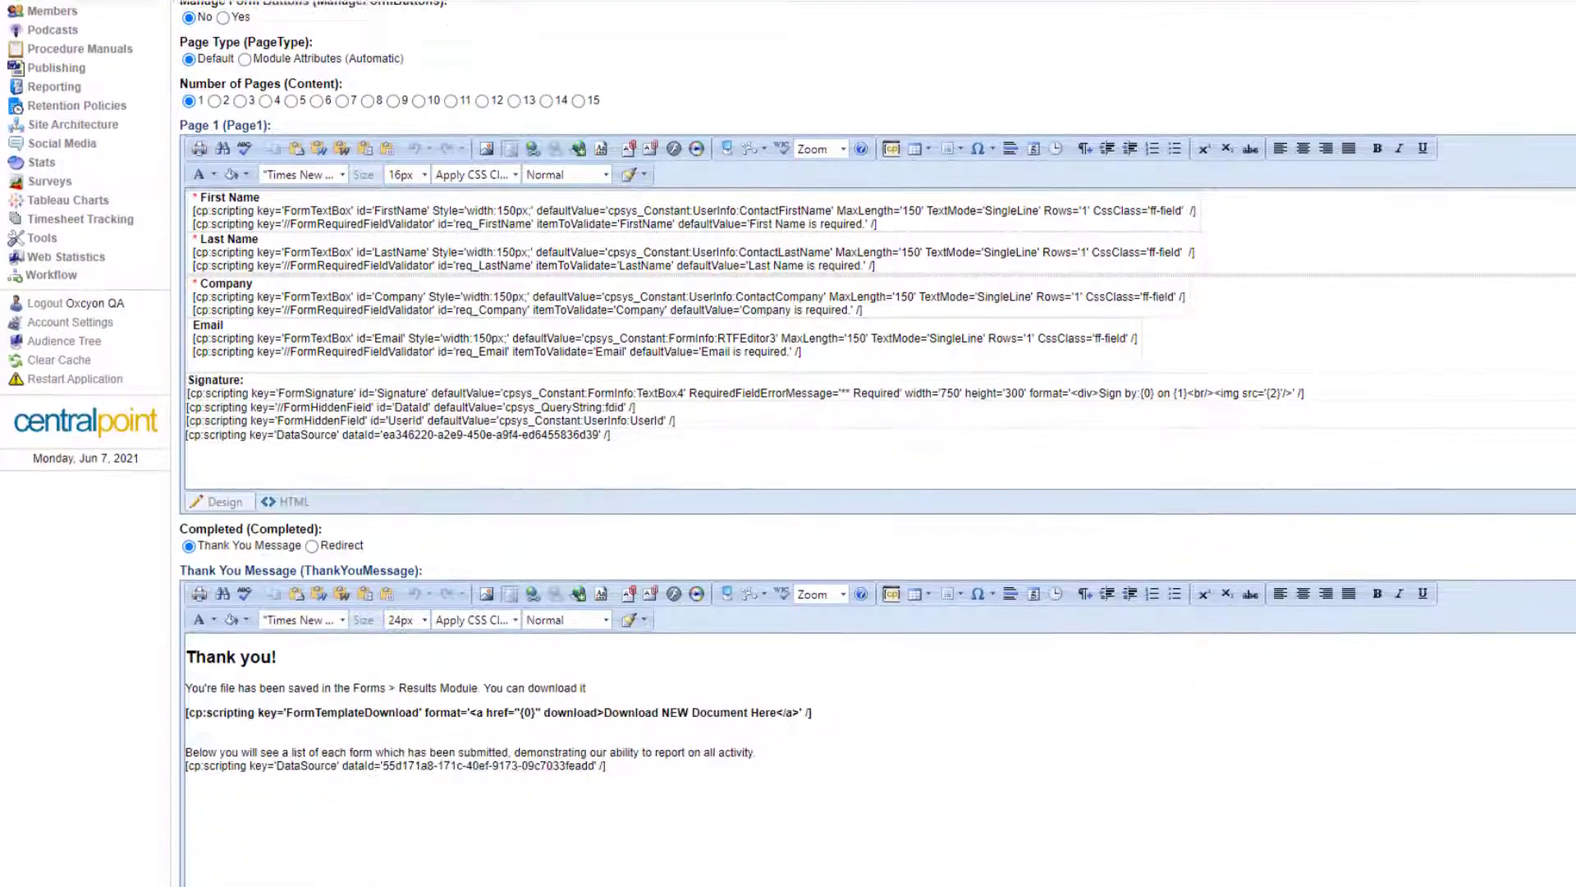
scroll(877, 493, "up", 3)
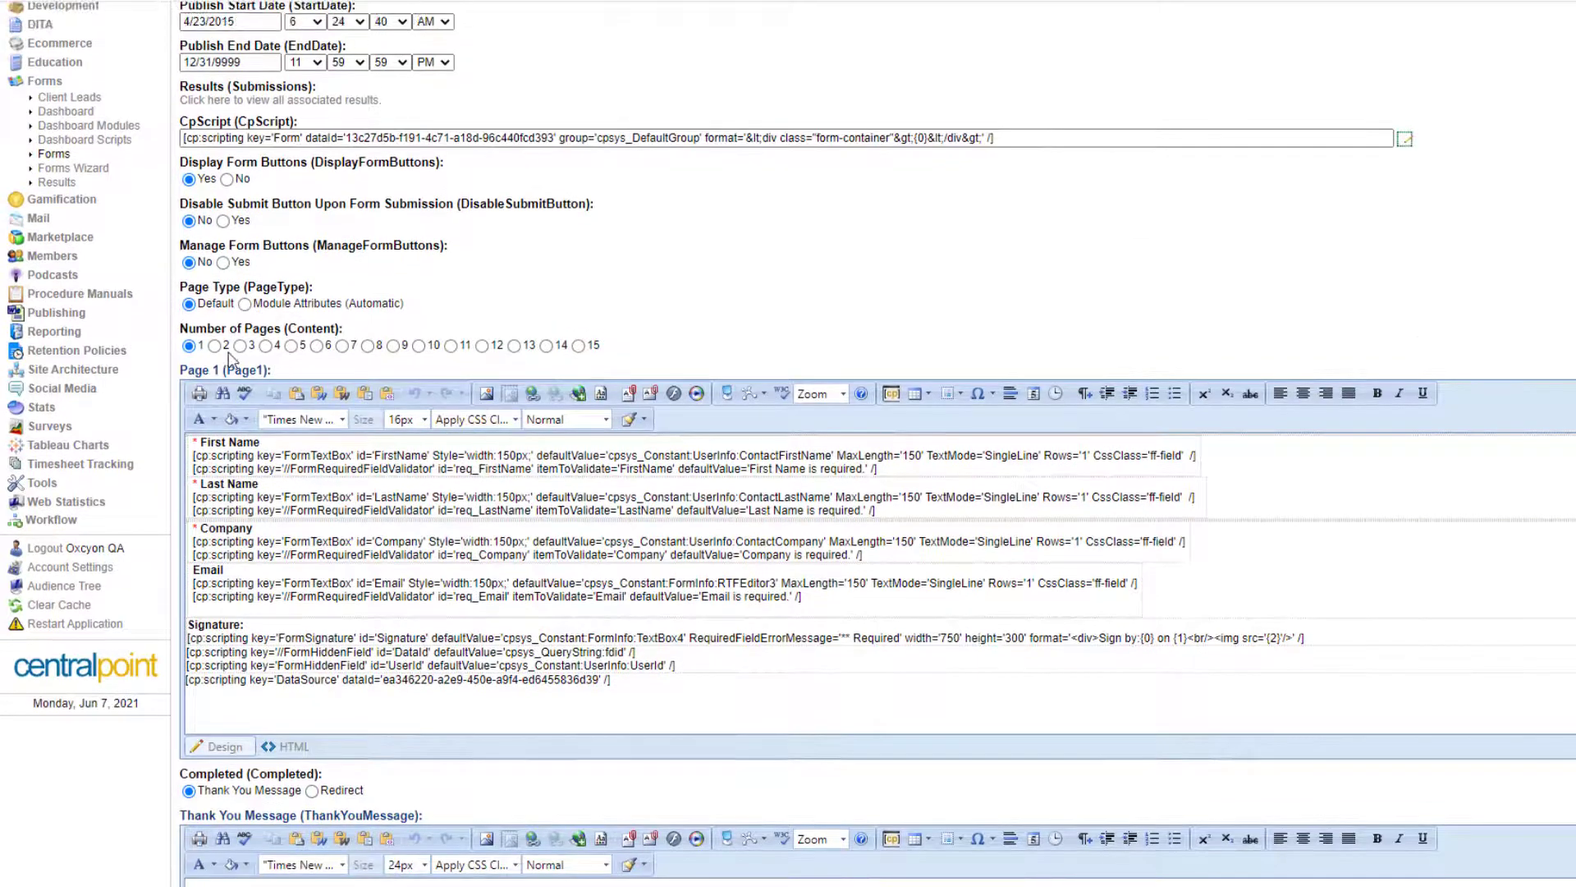
left_click(240, 346)
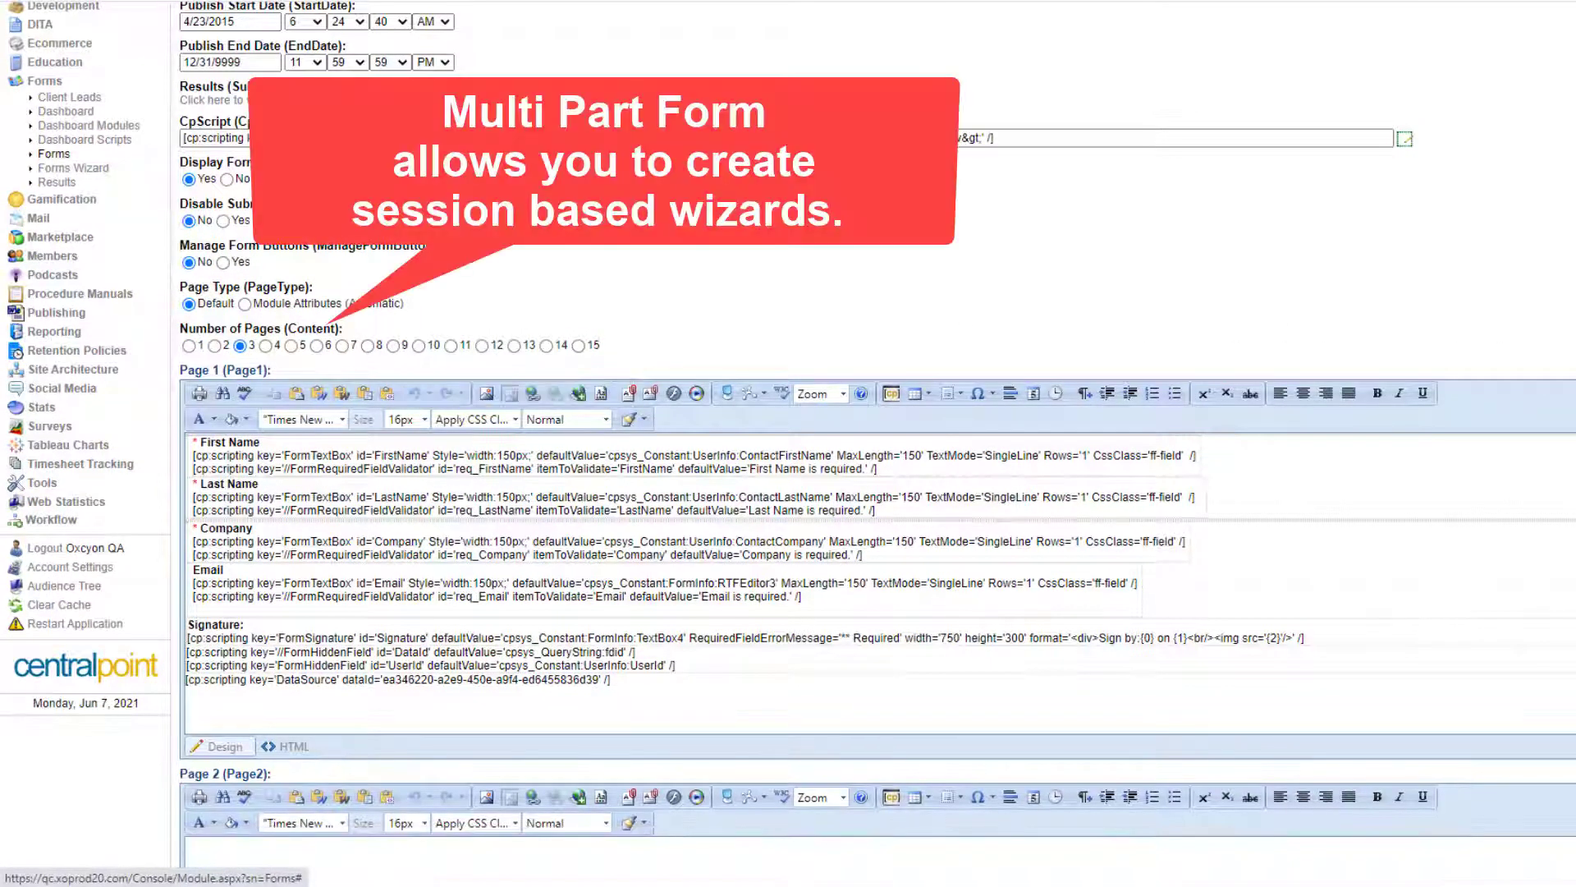
scroll(622, 332, "down", 3)
scroll(382, 539, "down", 3)
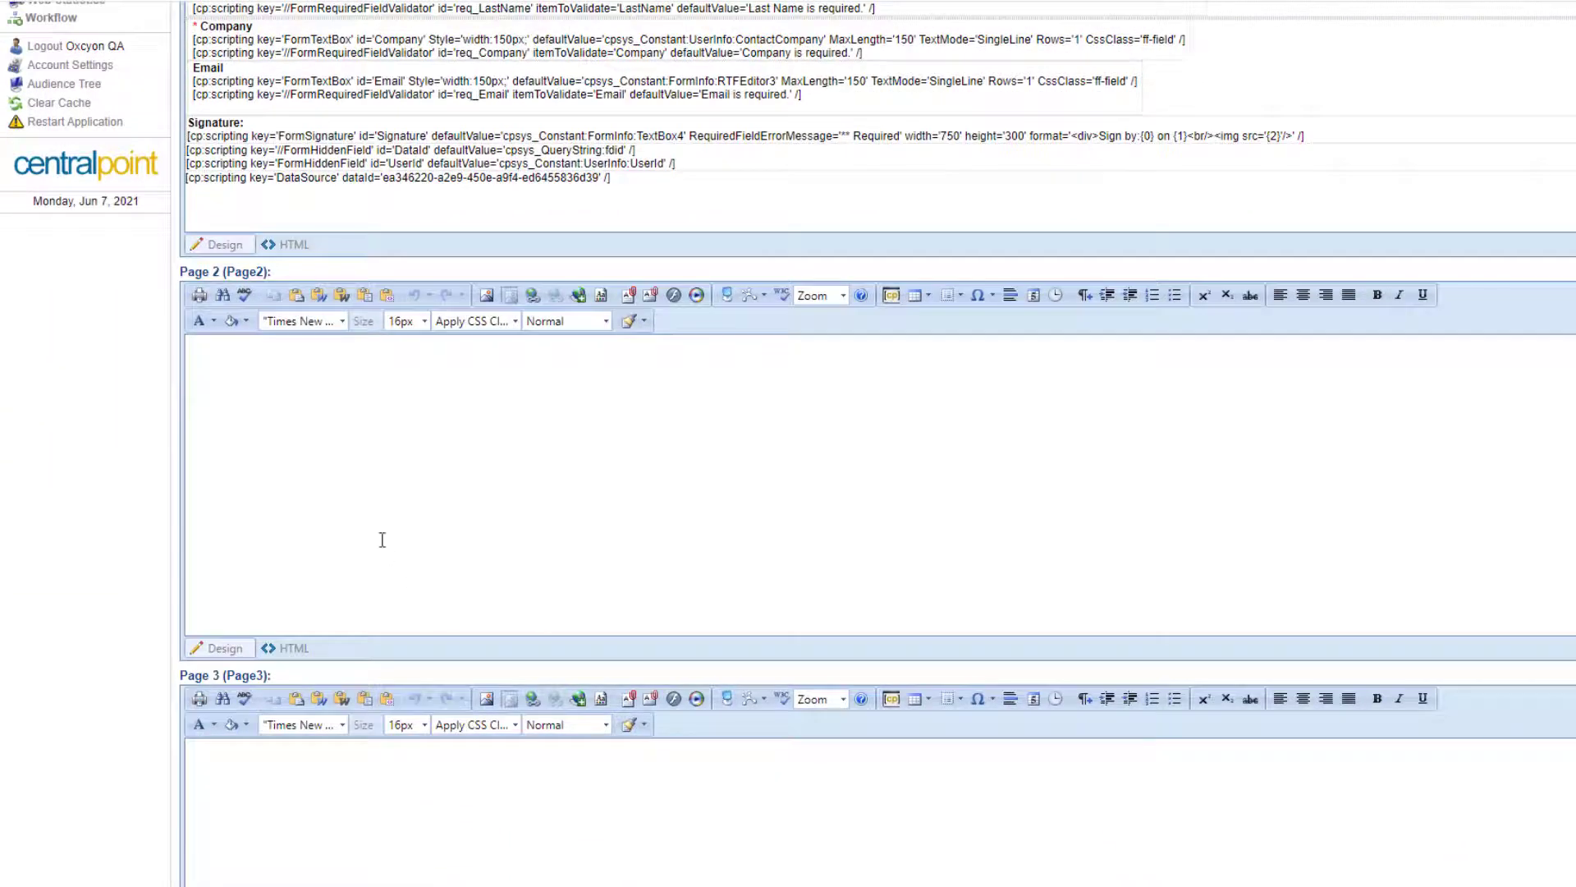
left_click(456, 785)
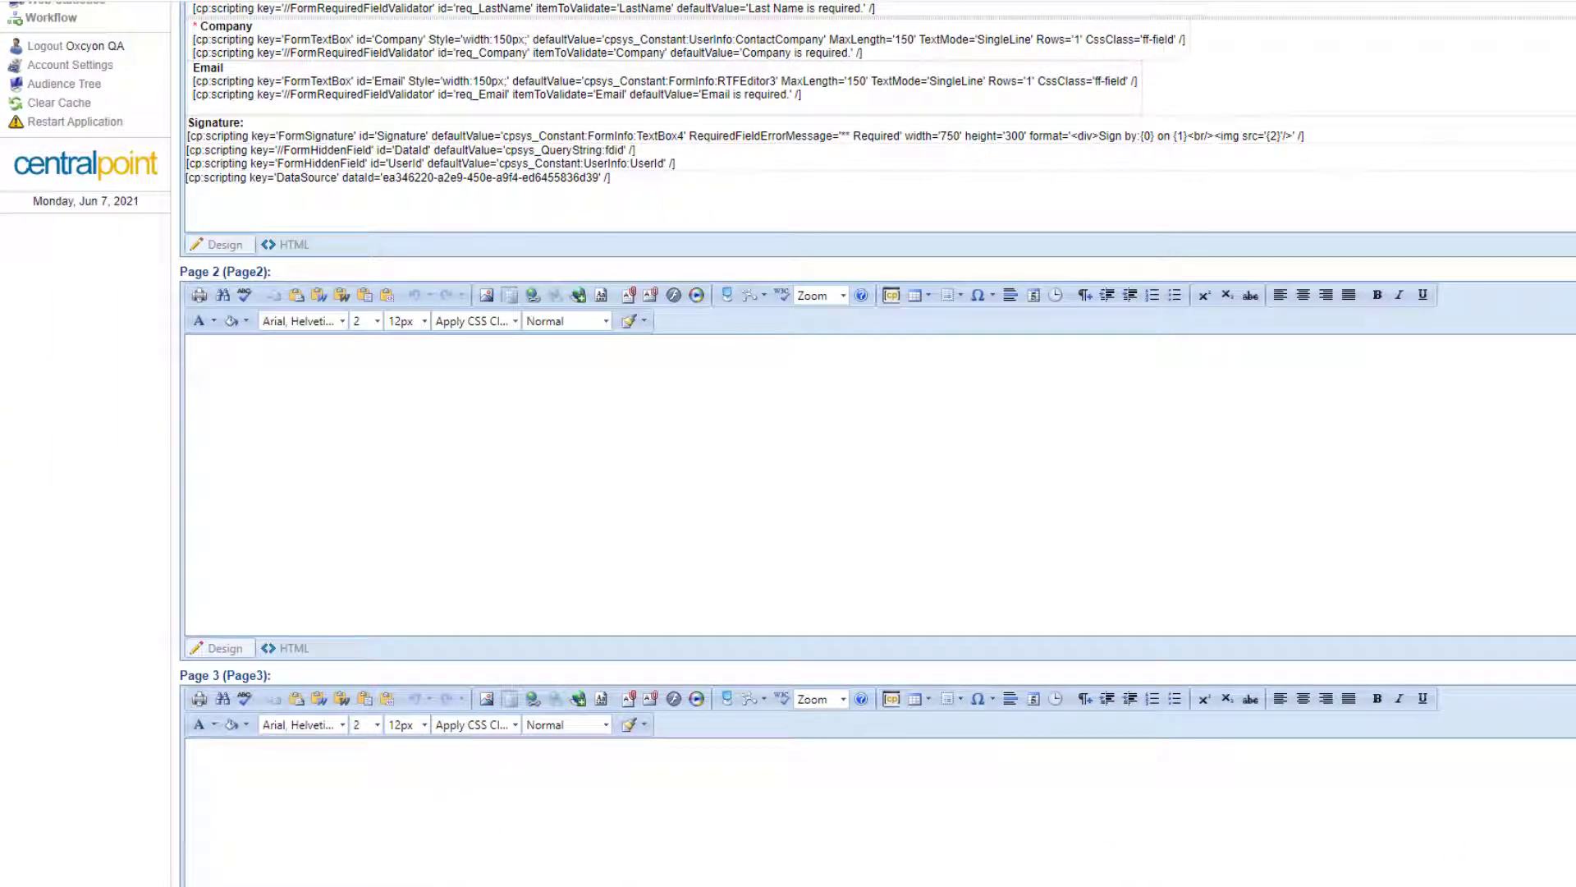
scroll(876, 493, "down", 7)
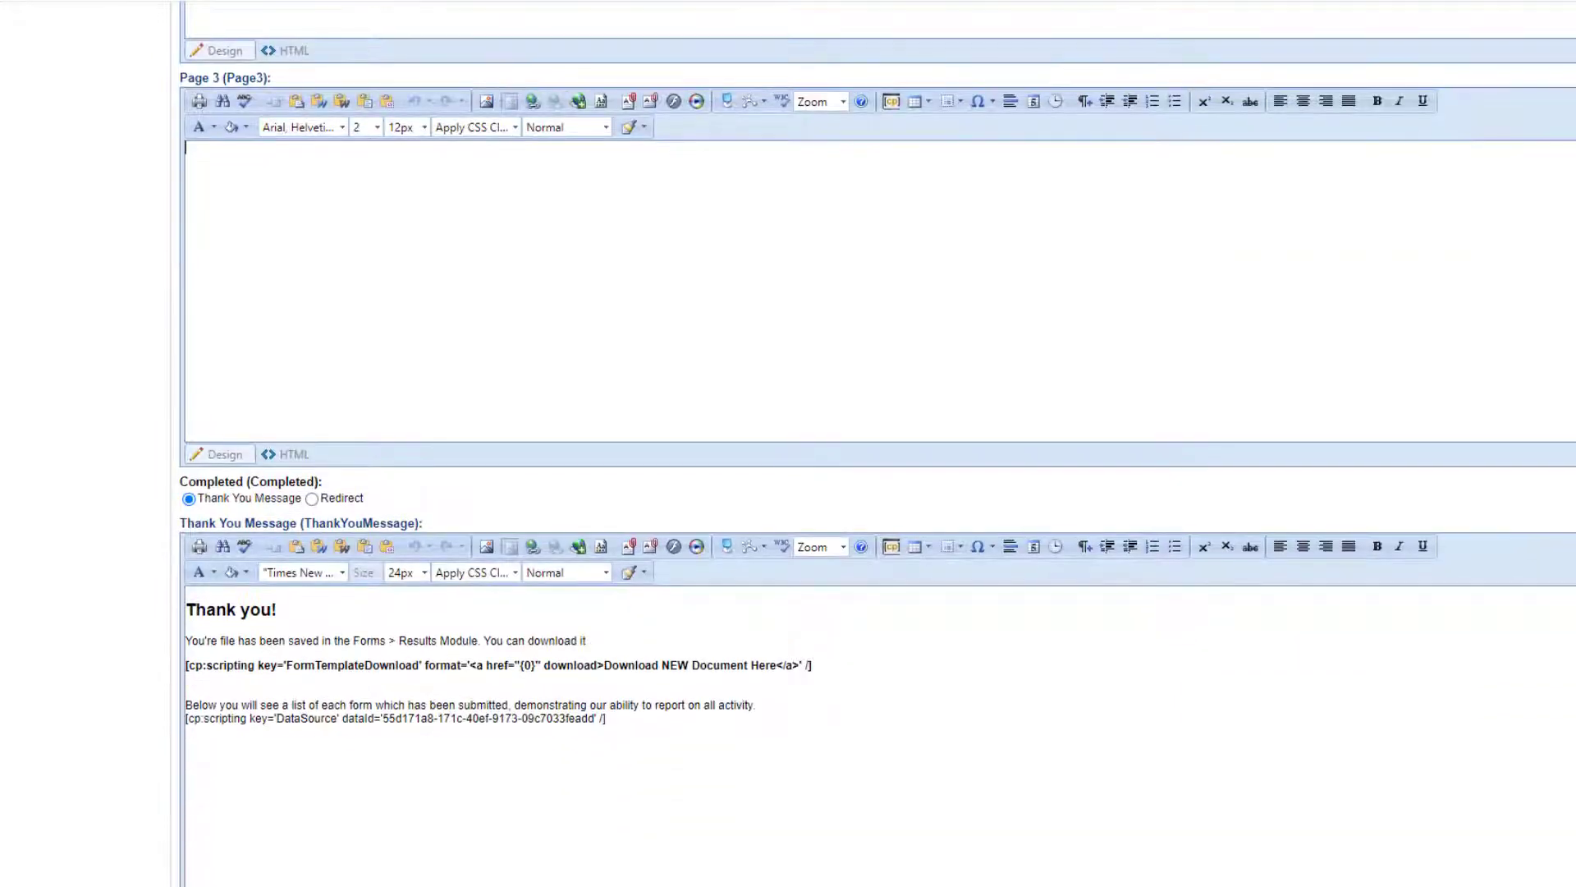
scroll(876, 492, "up", 9)
scroll(190, 263, "up", 3)
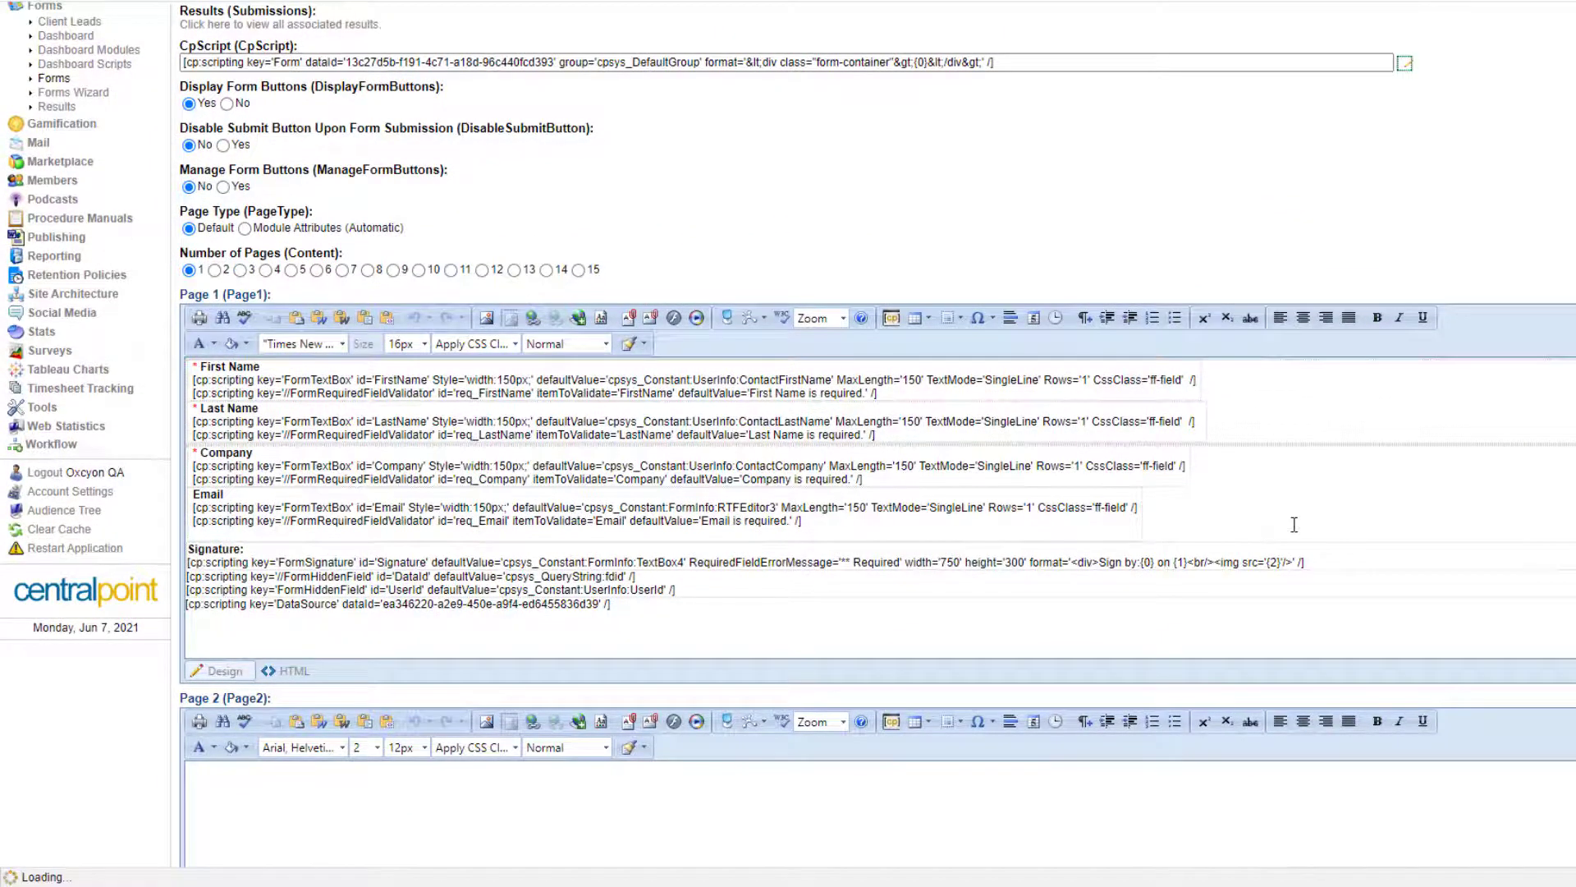
scroll(788, 443, "up", 3)
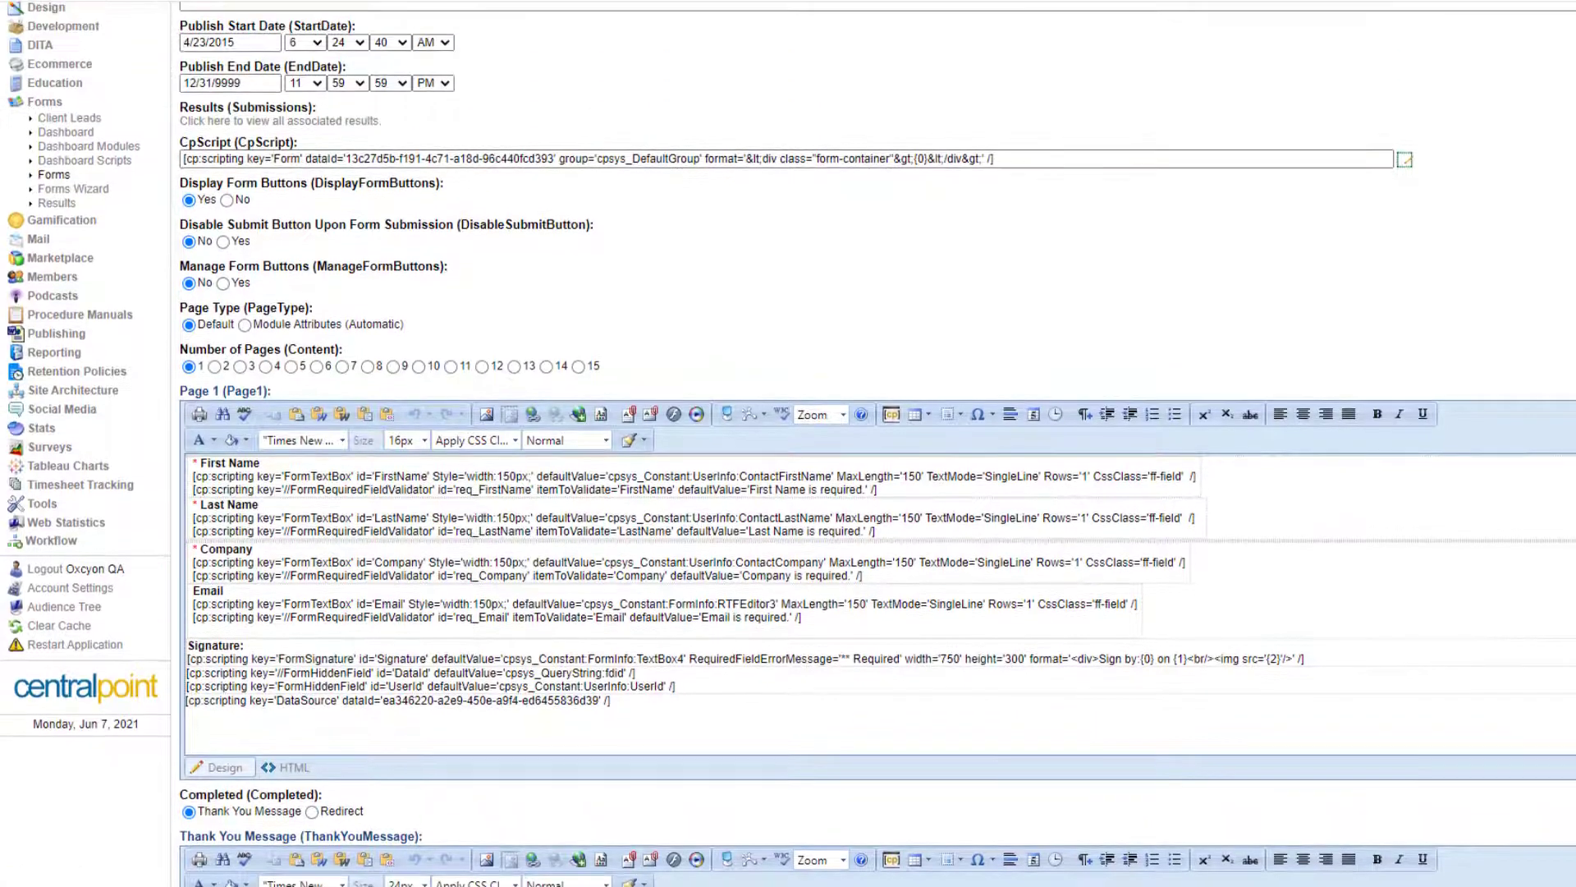
scroll(877, 575, "down", 1)
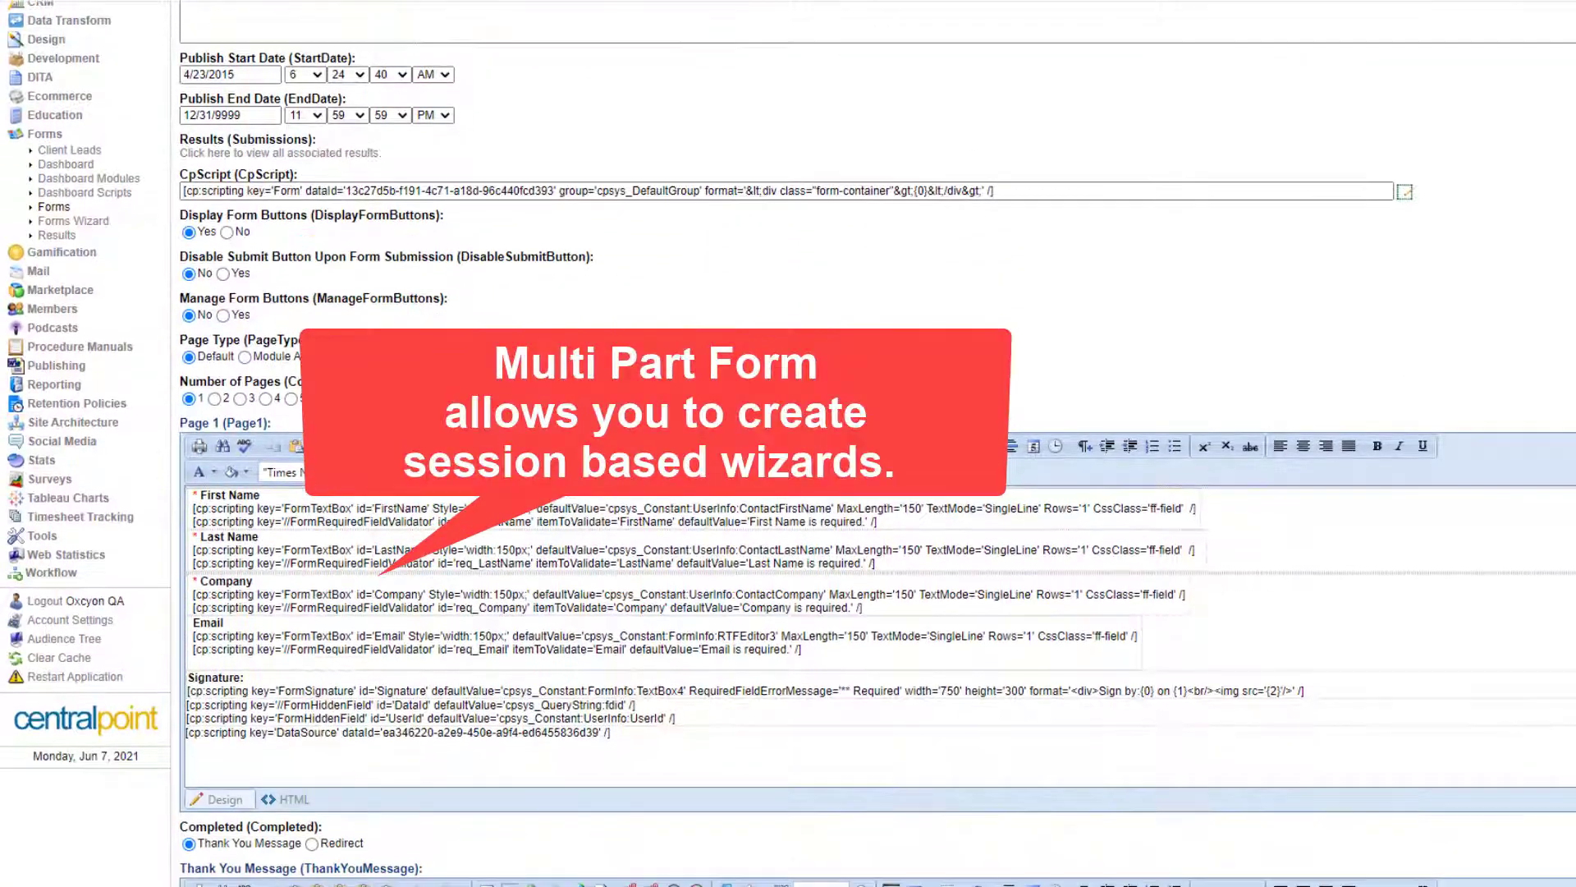
left_click_drag(343, 381, 175, 387)
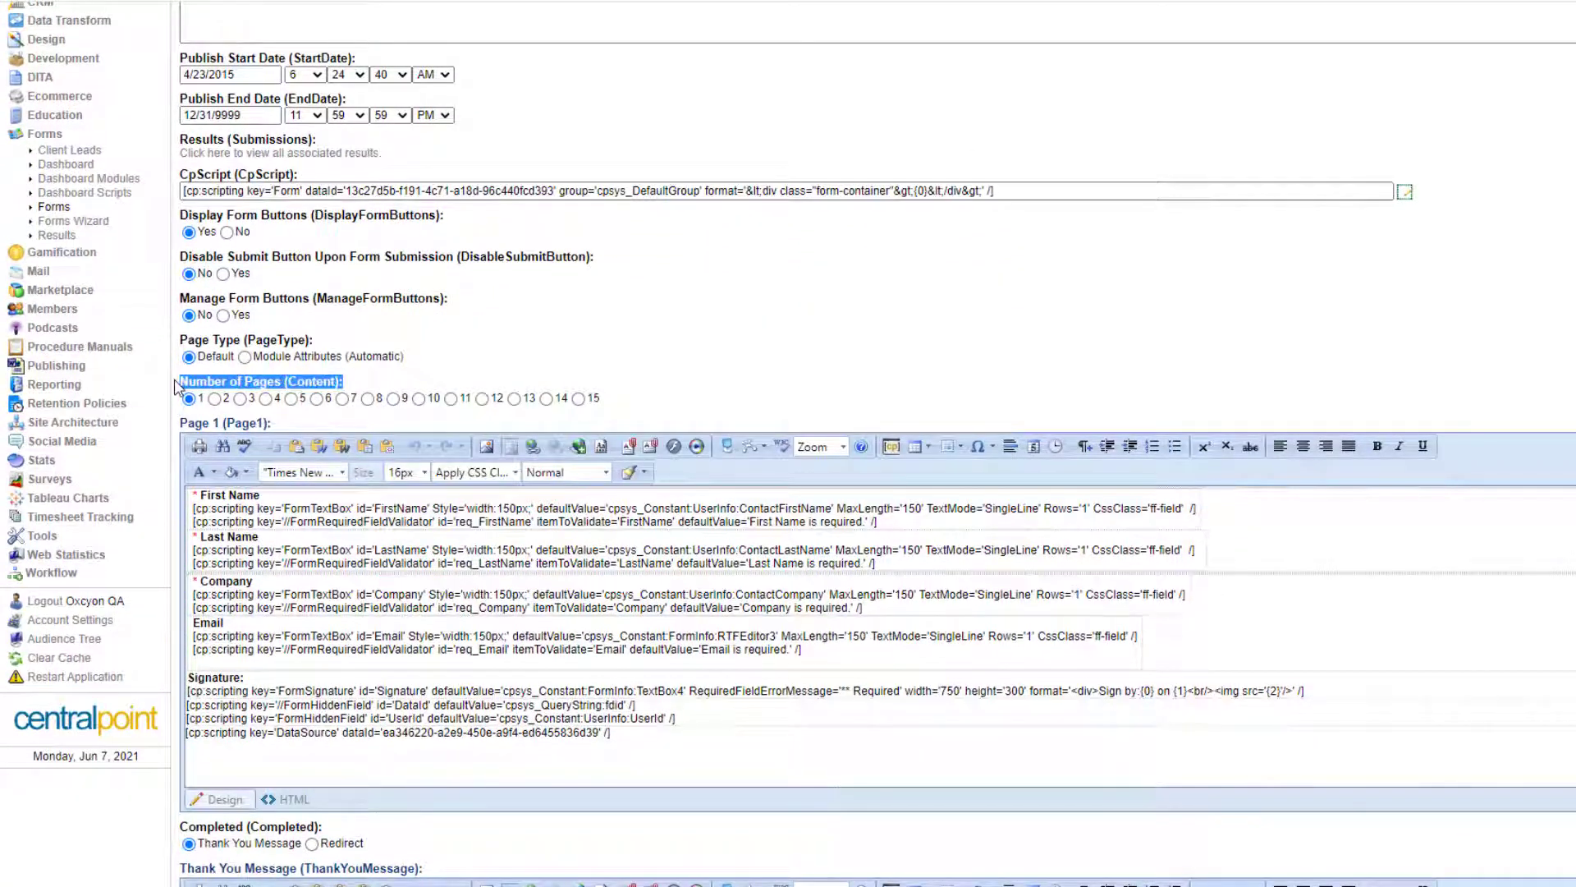
left_click(867, 350)
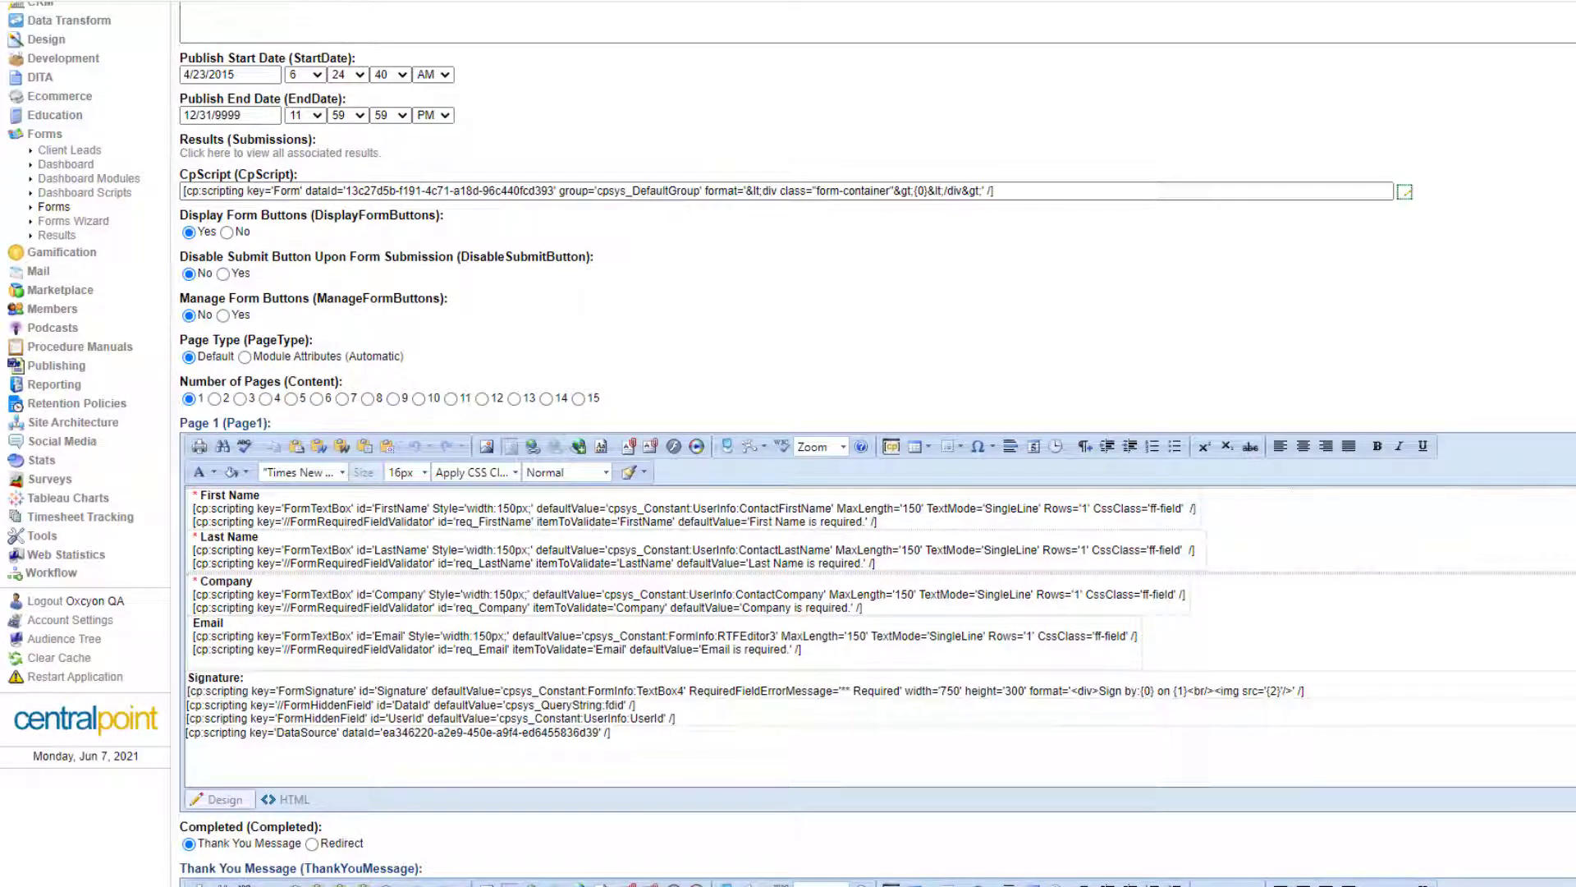
scroll(877, 444, "down", 4)
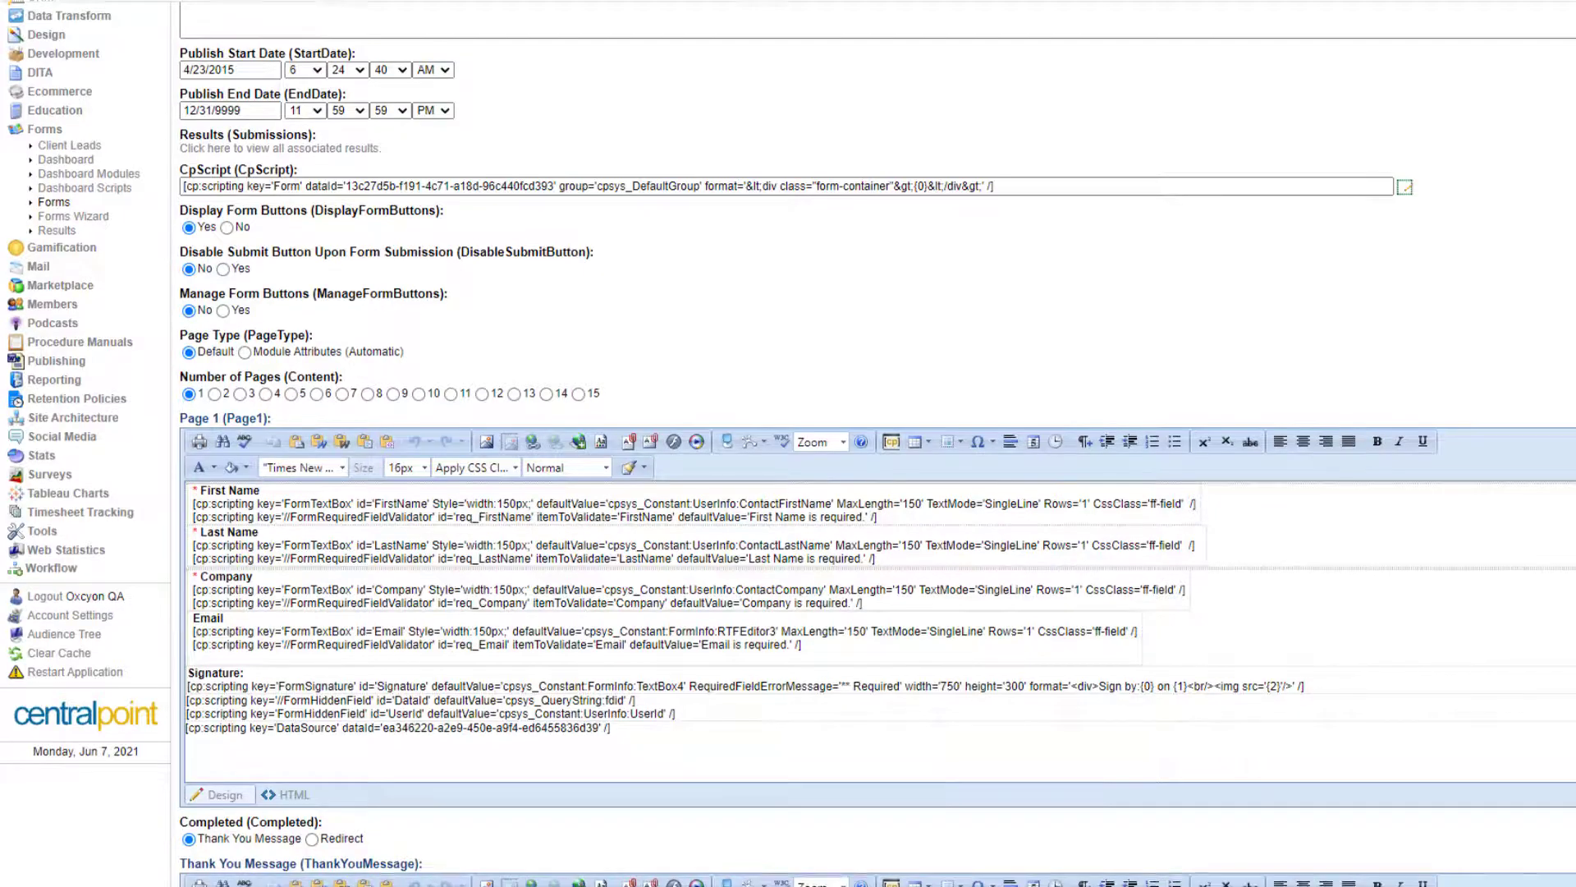
scroll(877, 443, "down", 6)
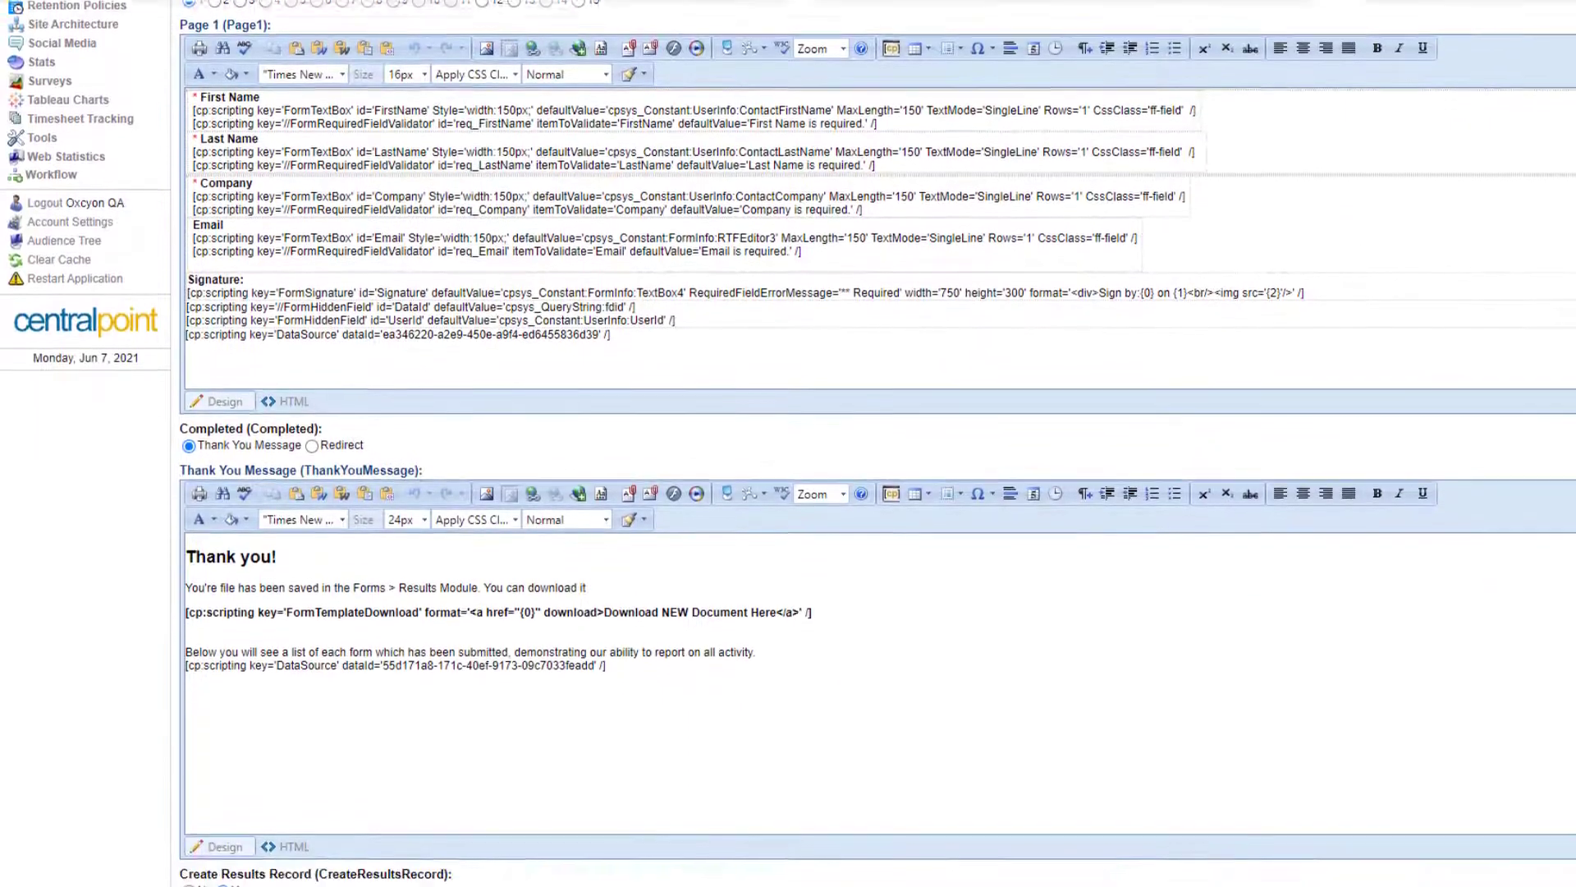
scroll(877, 444, "down", 1)
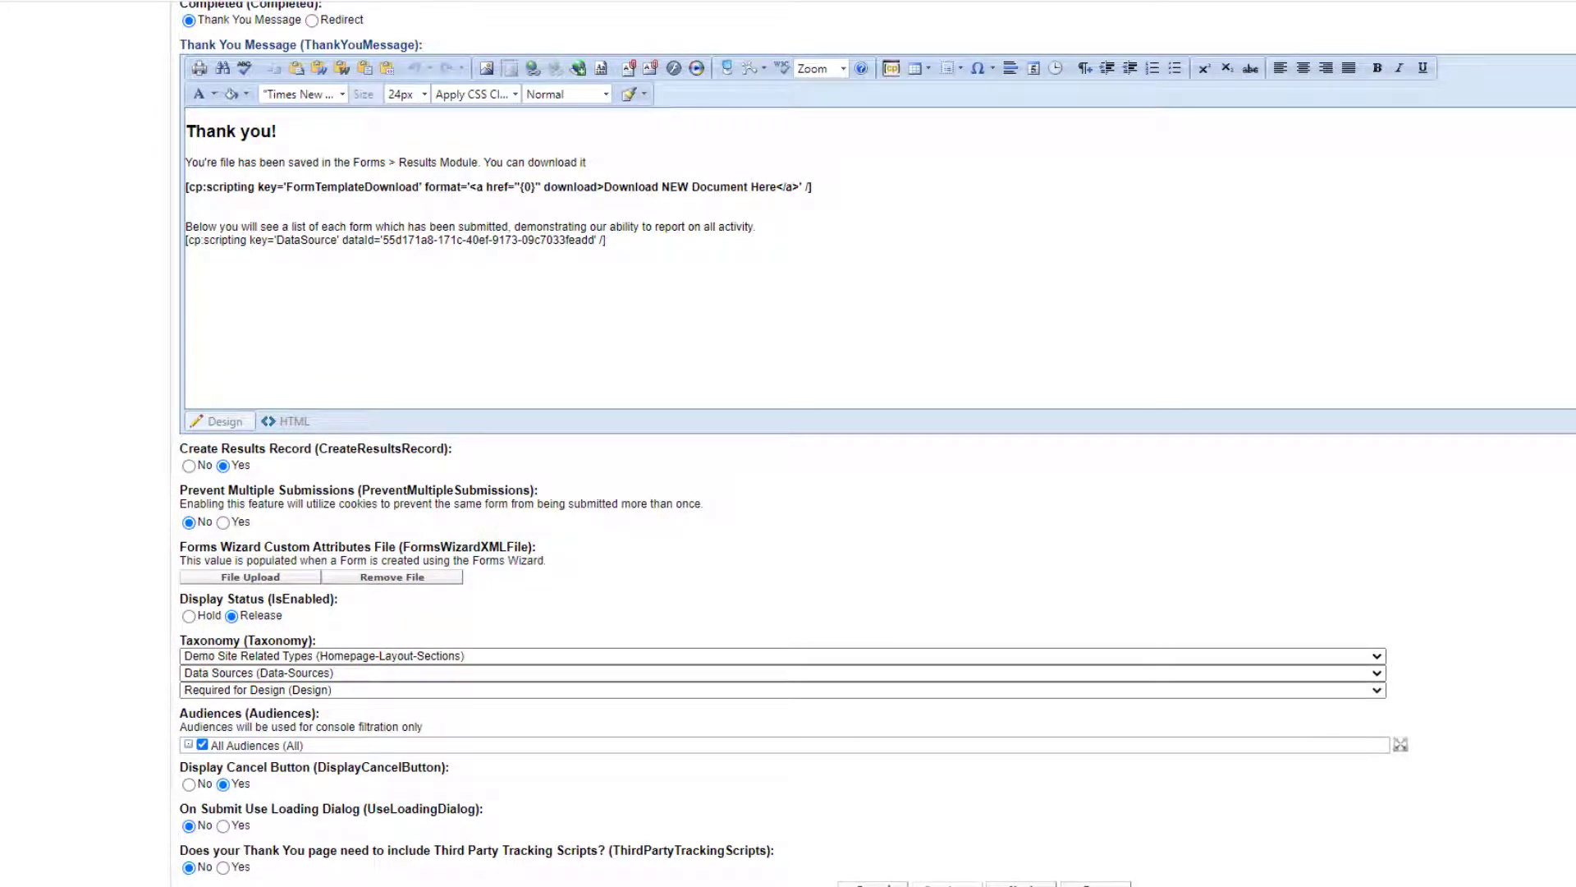
scroll(1154, 572, "up", 4)
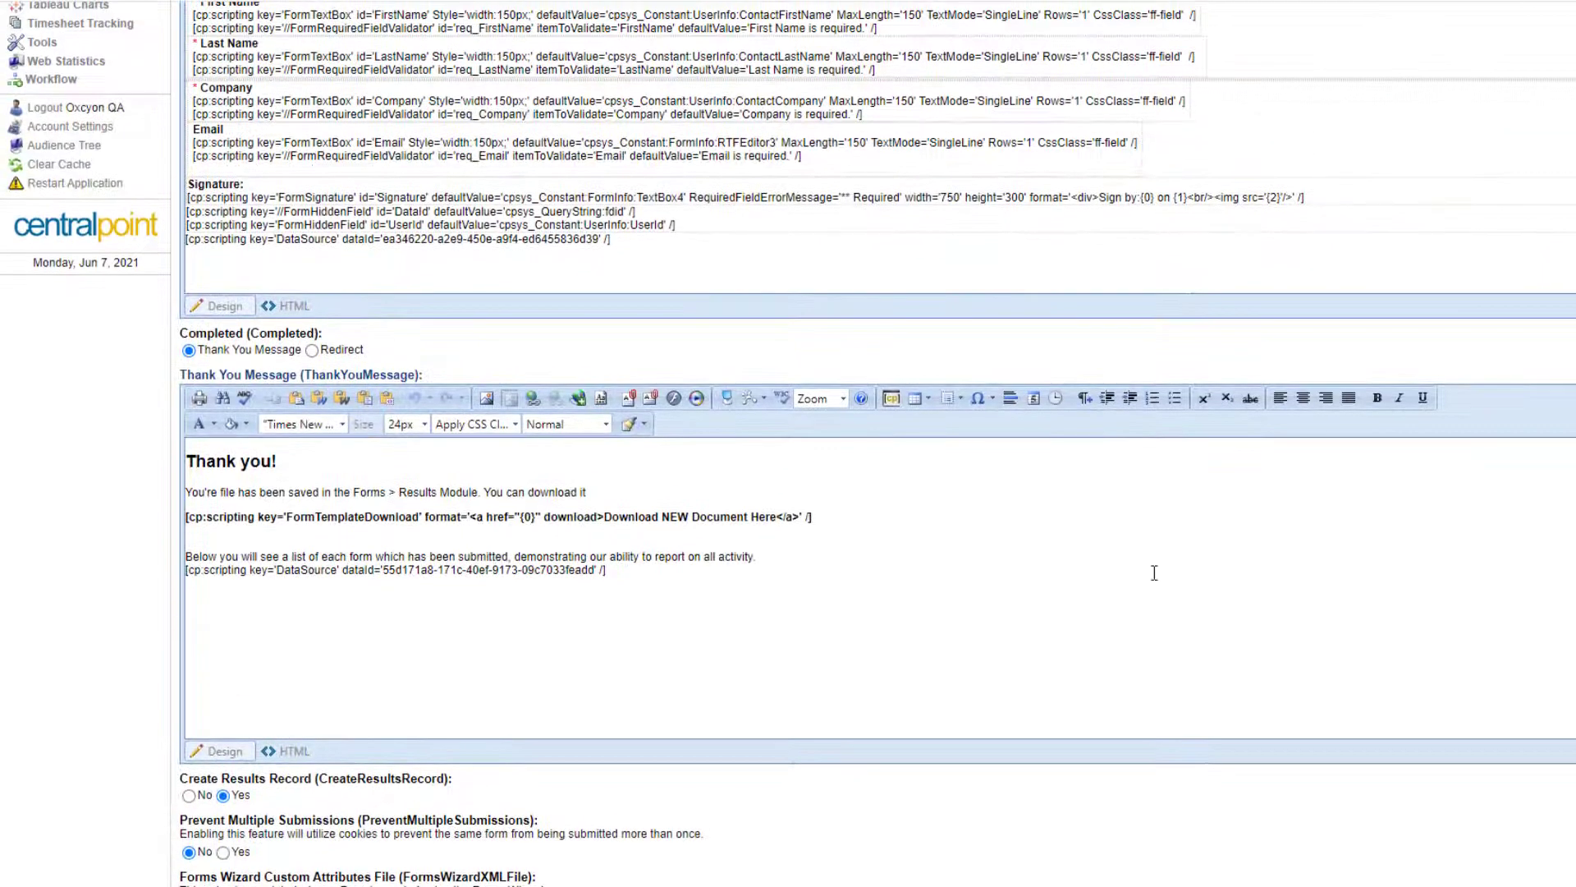
left_click_drag(399, 460, 145, 466)
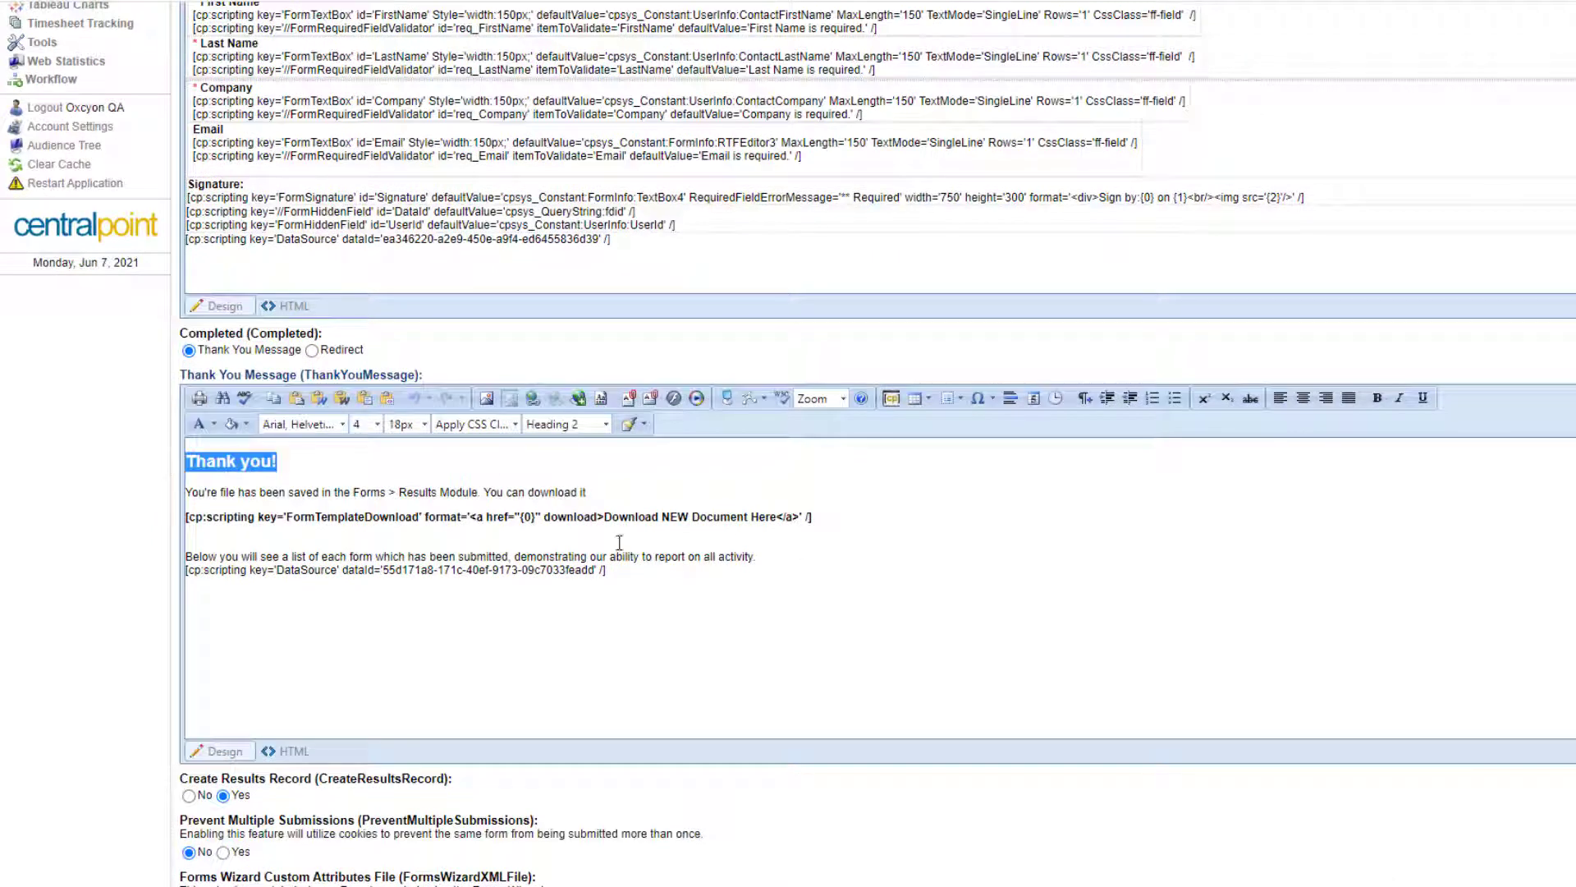
left_click(1387, 572)
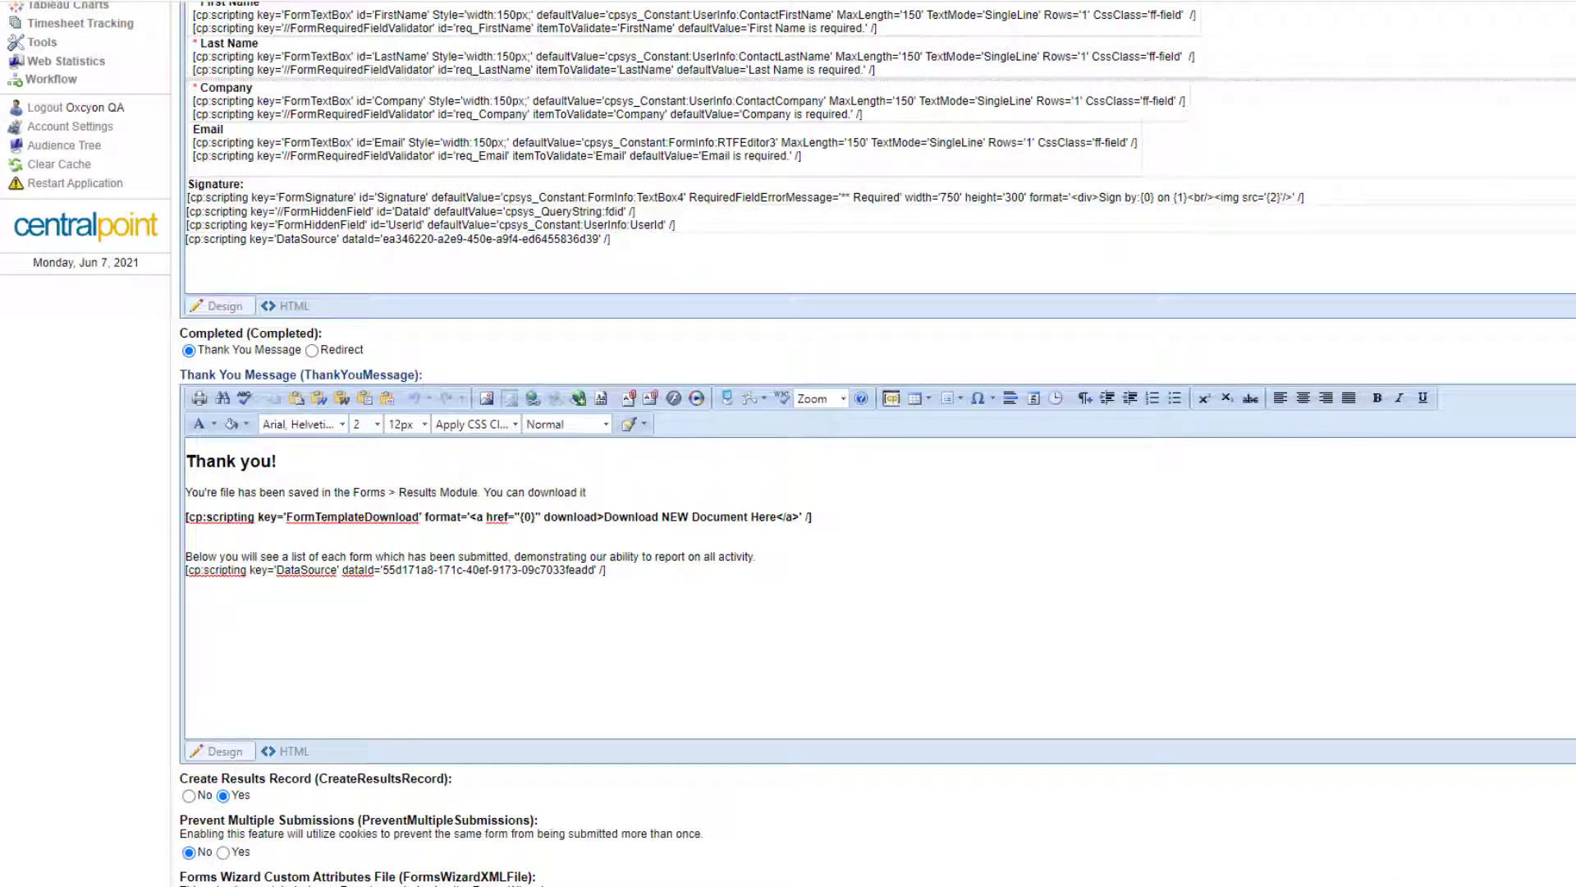
scroll(538, 589, "up", 2)
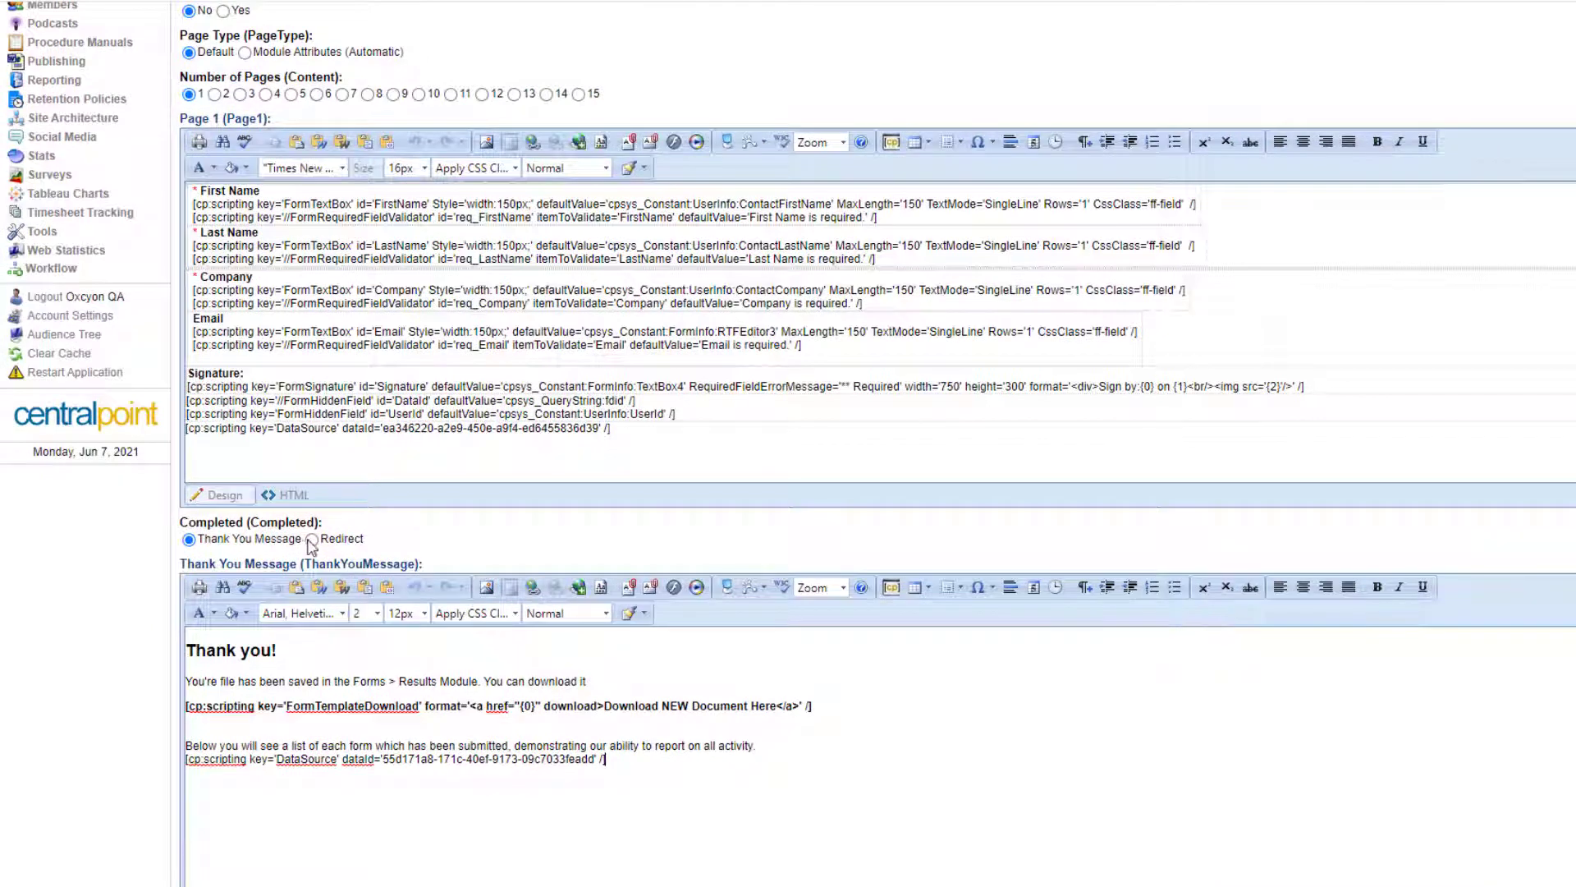
left_click(312, 539)
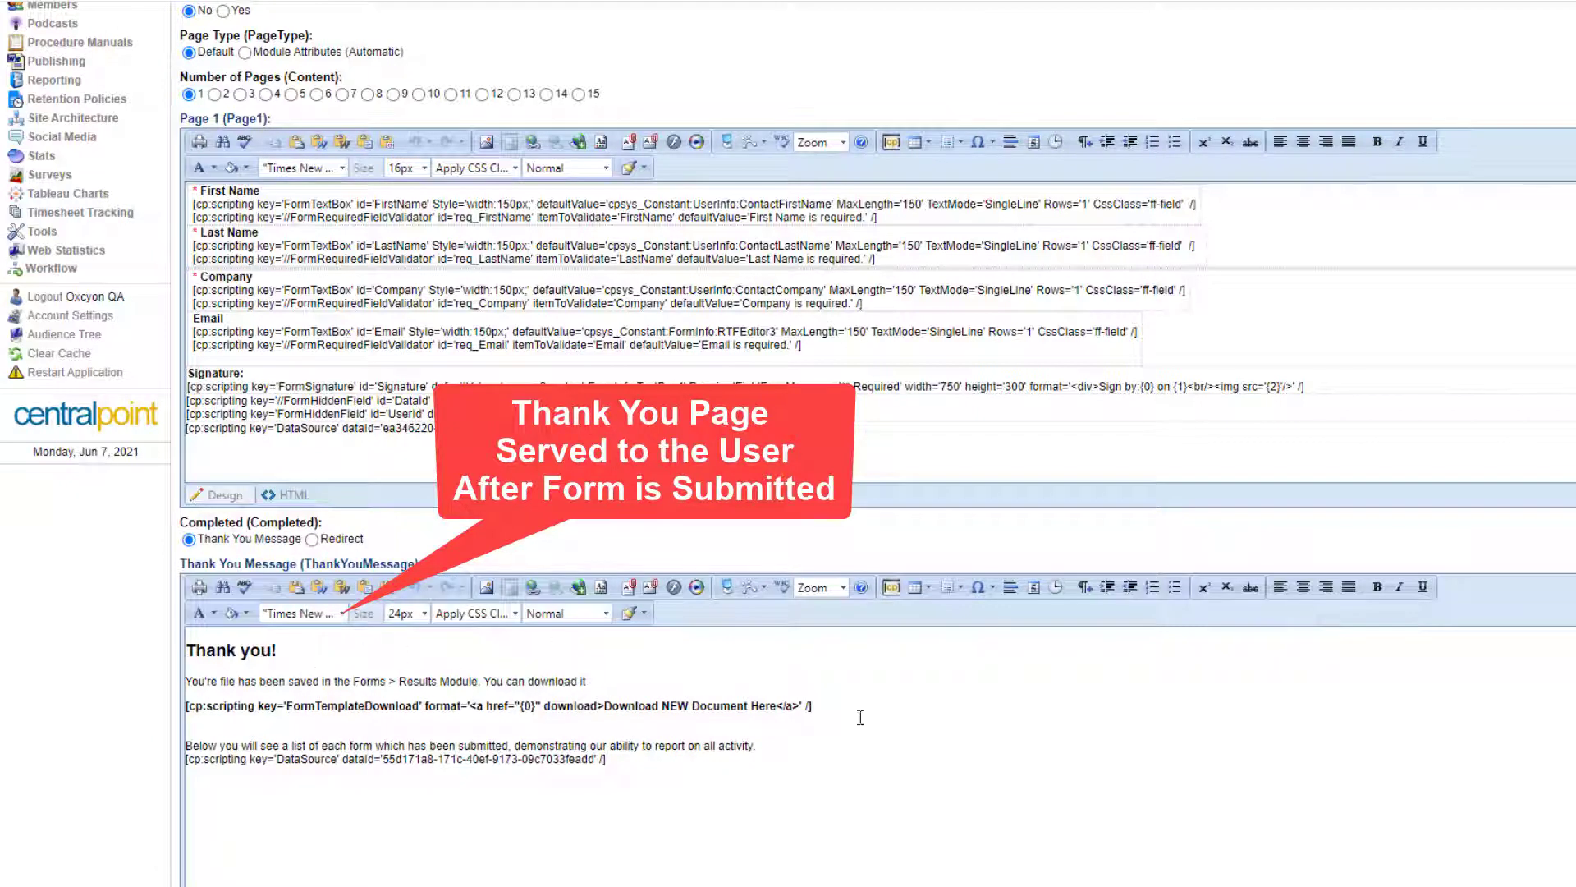
left_click_drag(846, 698, 160, 704)
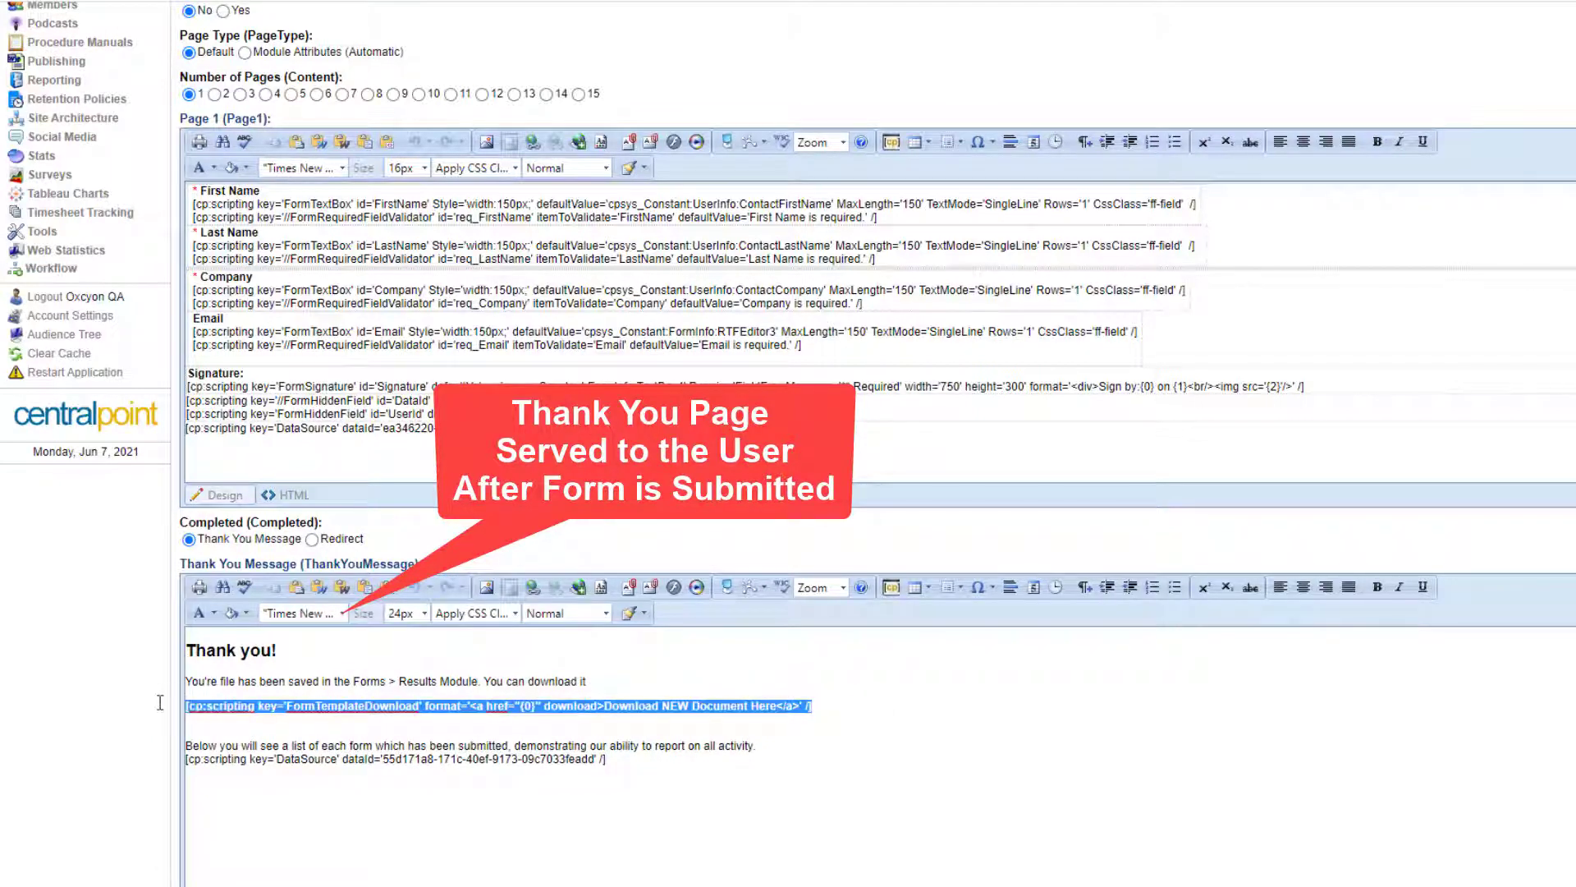
left_click(1248, 728)
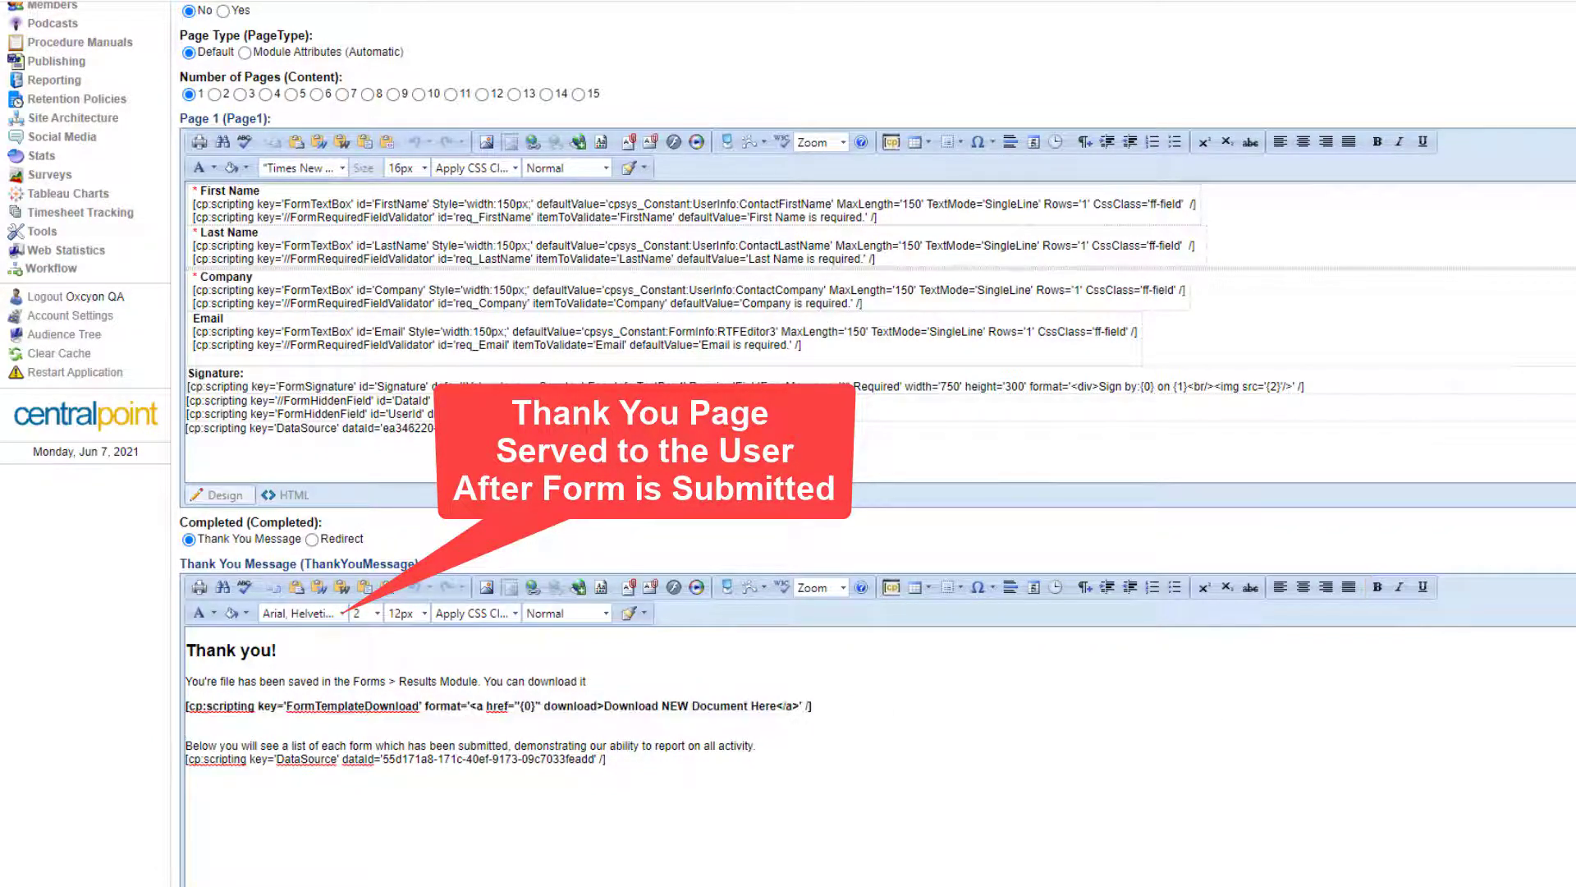
scroll(877, 443, "down", 5)
scroll(877, 443, "up", 12)
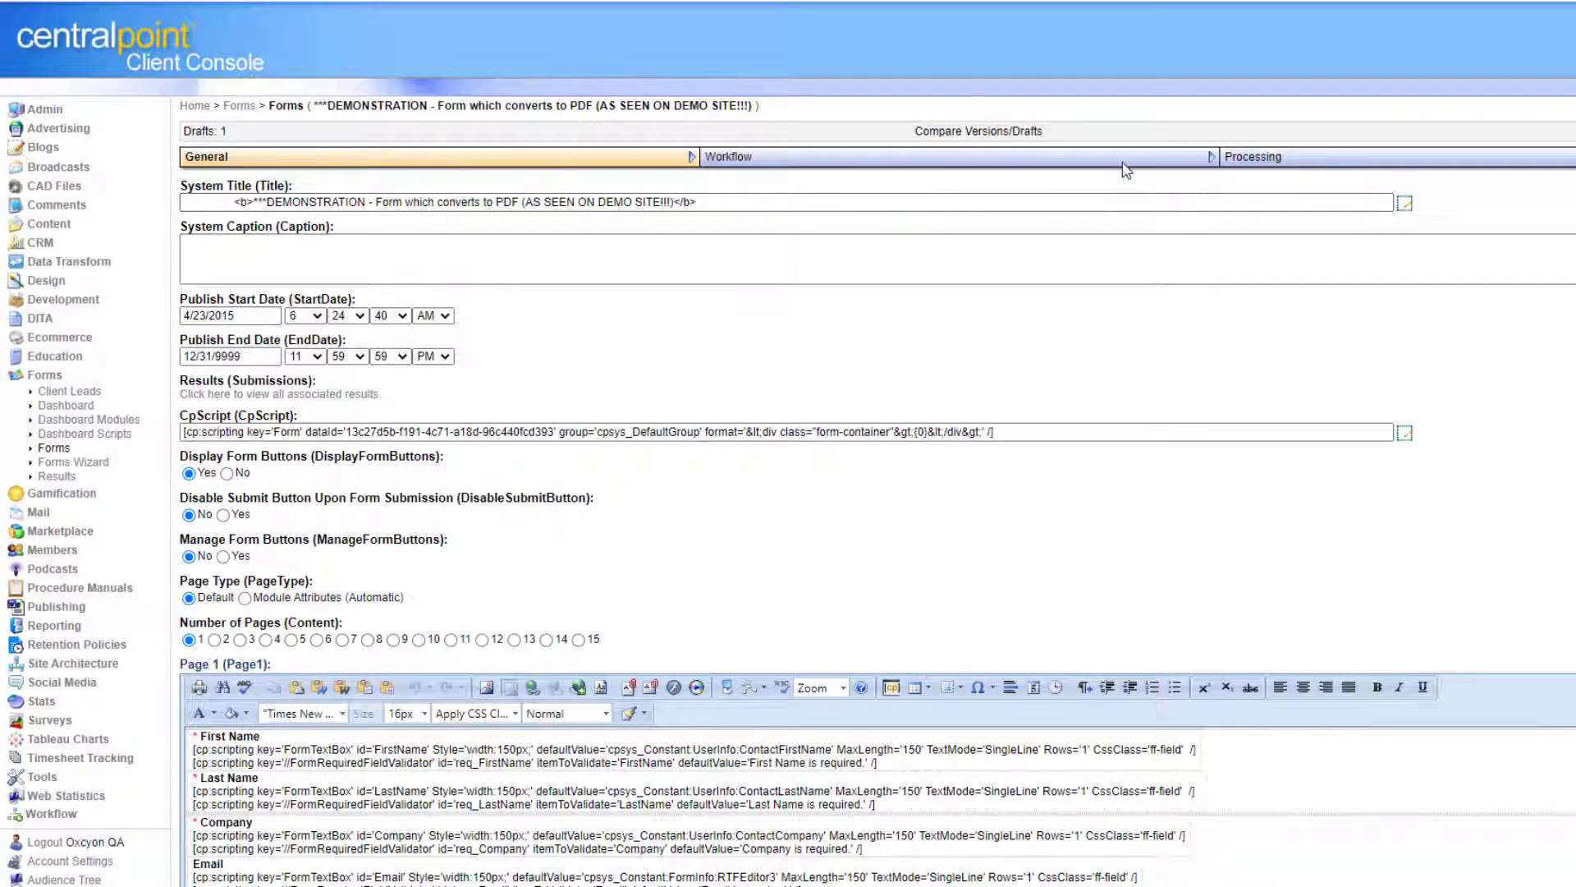
Review the Workflow tab's recipient address, email subject and user message body, then move to Processing.
left_click(1124, 164)
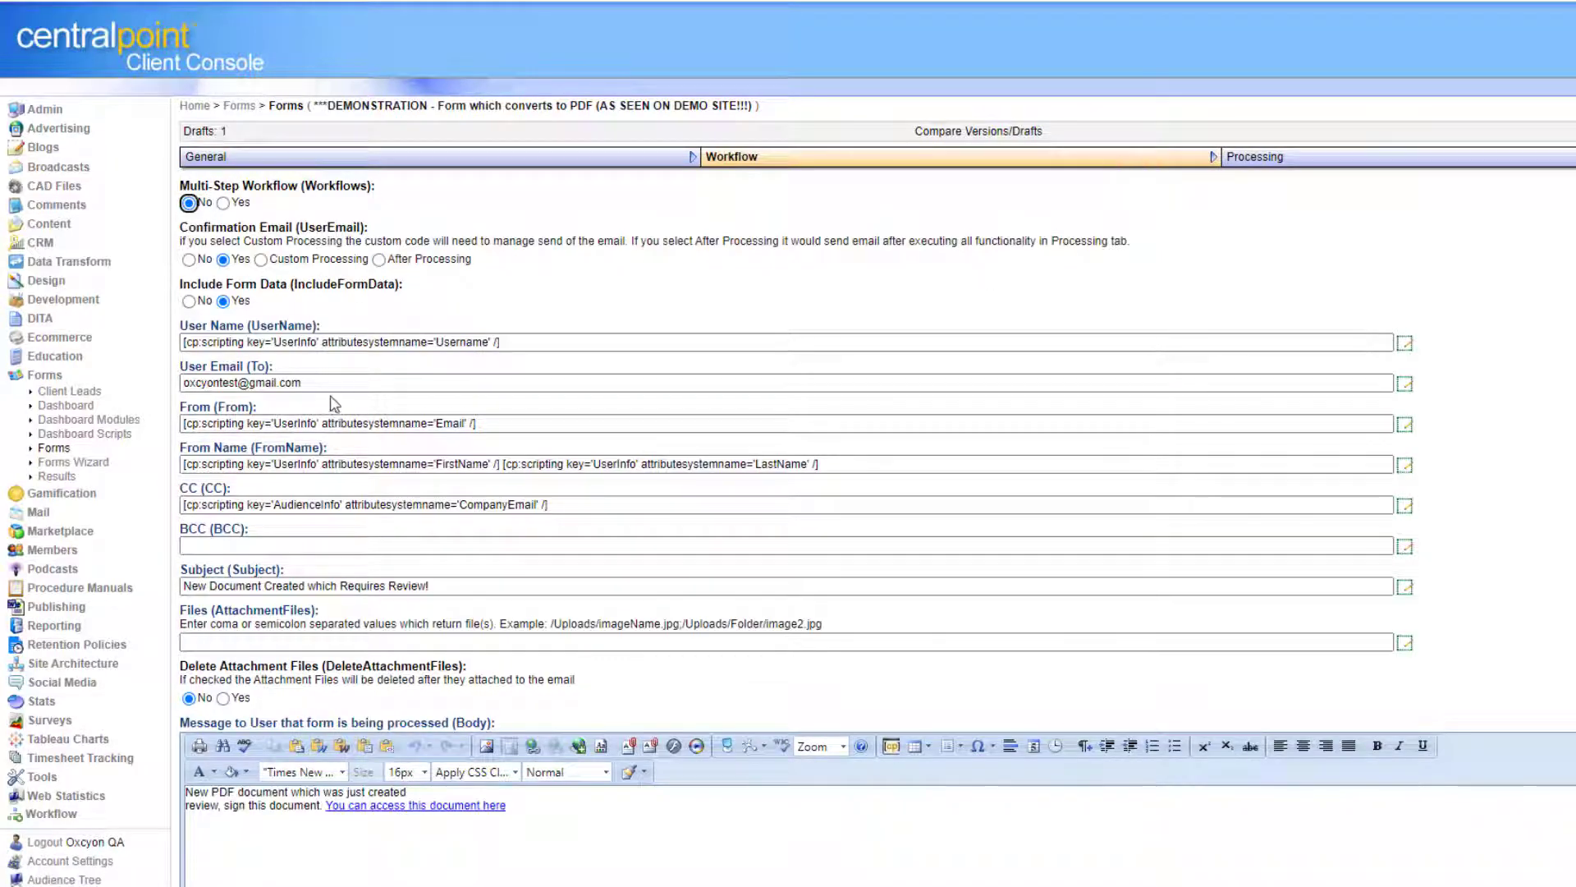
left_click_drag(302, 383, 136, 394)
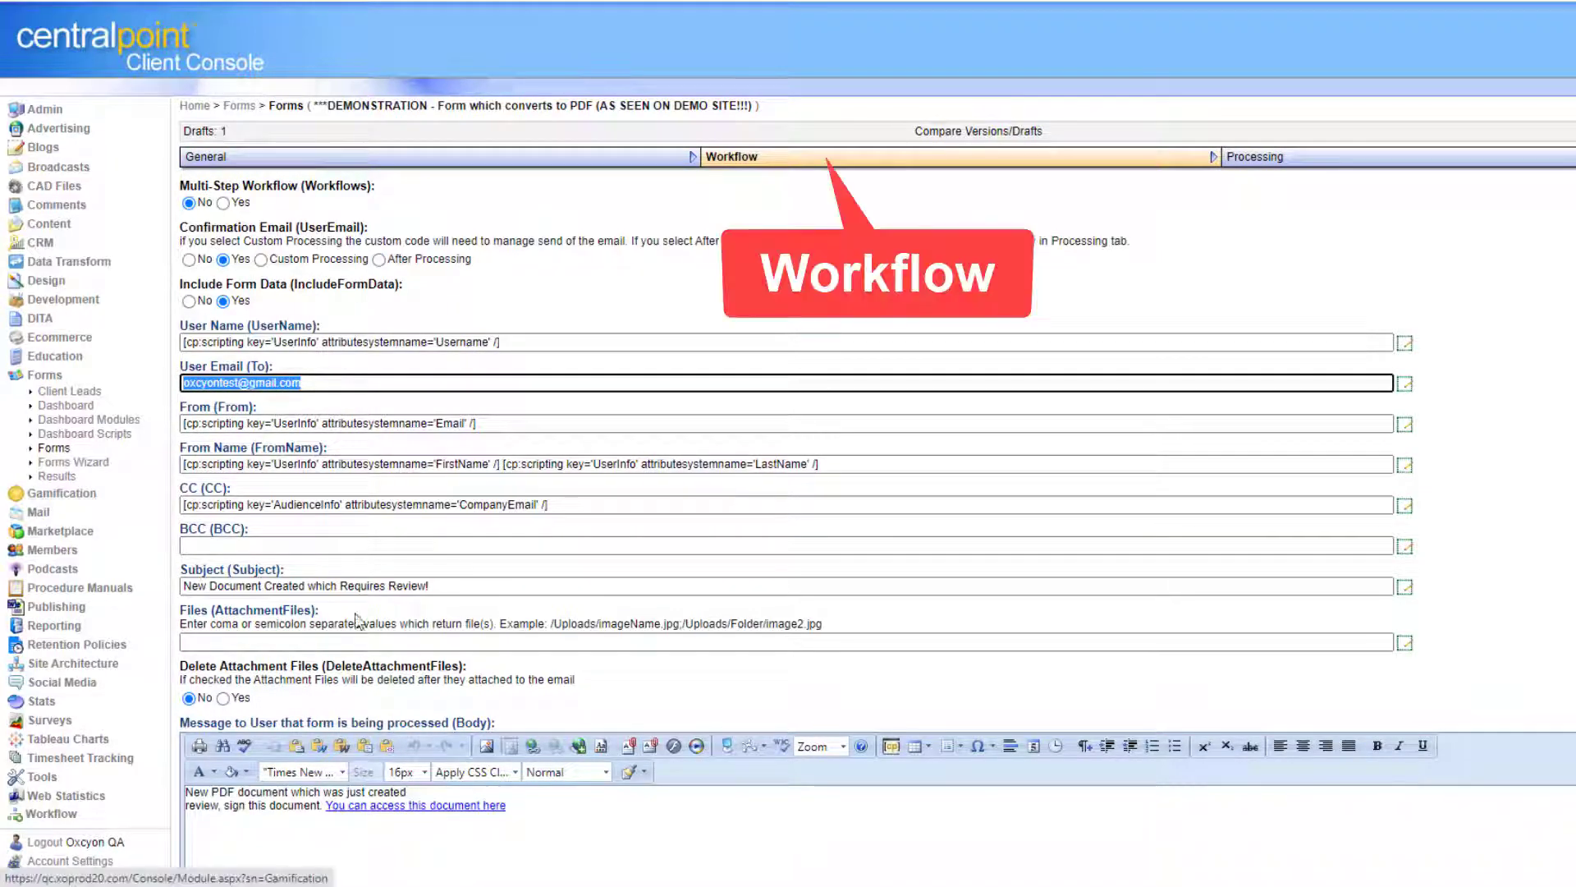
left_click_drag(441, 586, 121, 586)
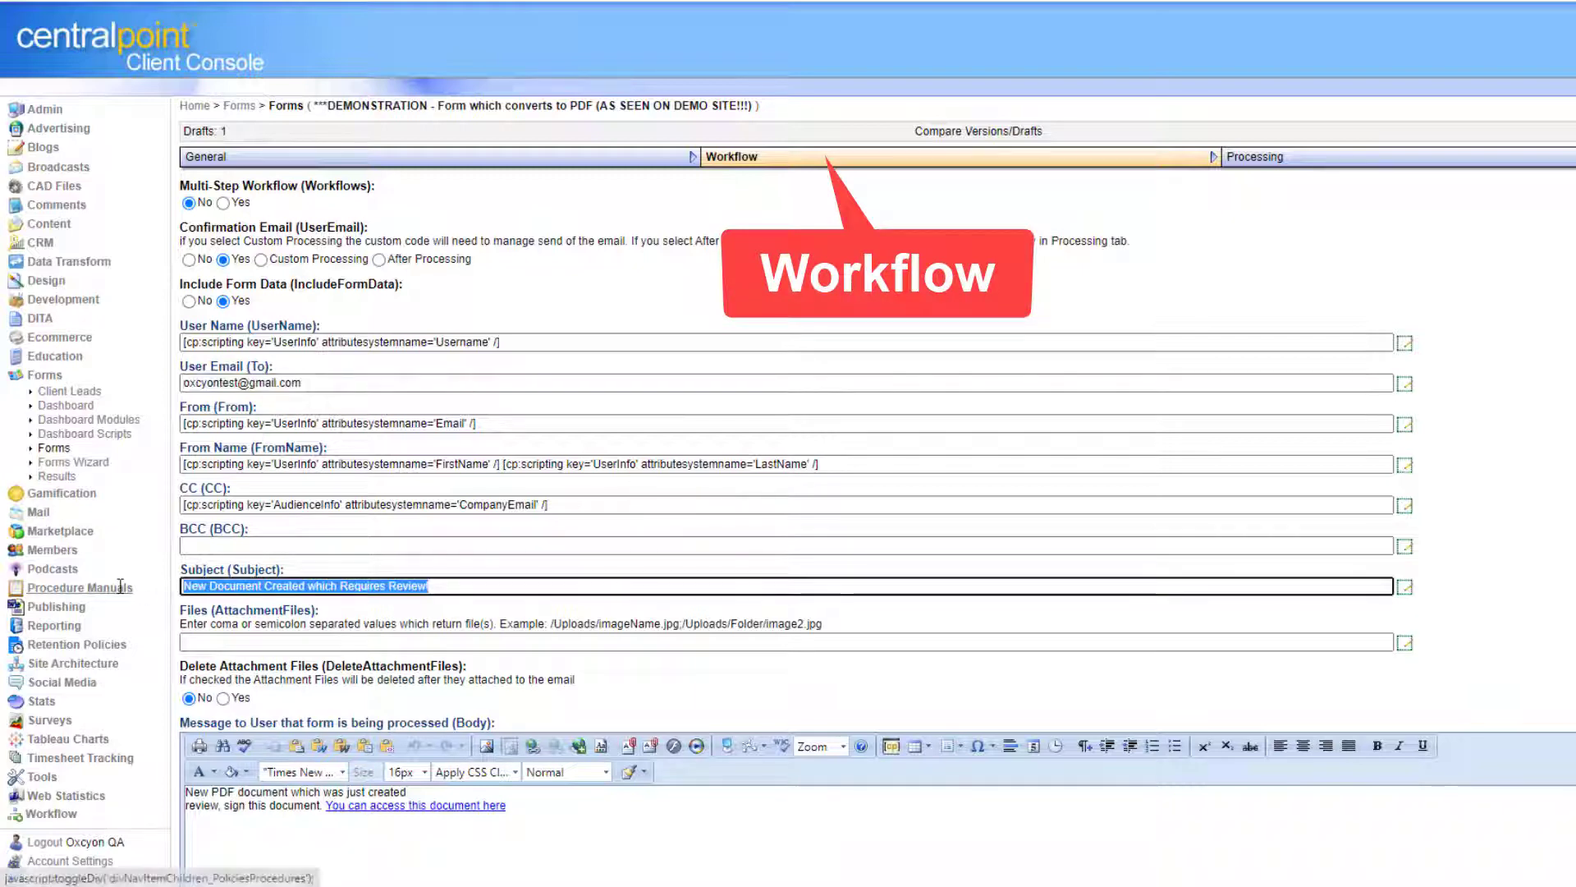
left_click(1569, 595)
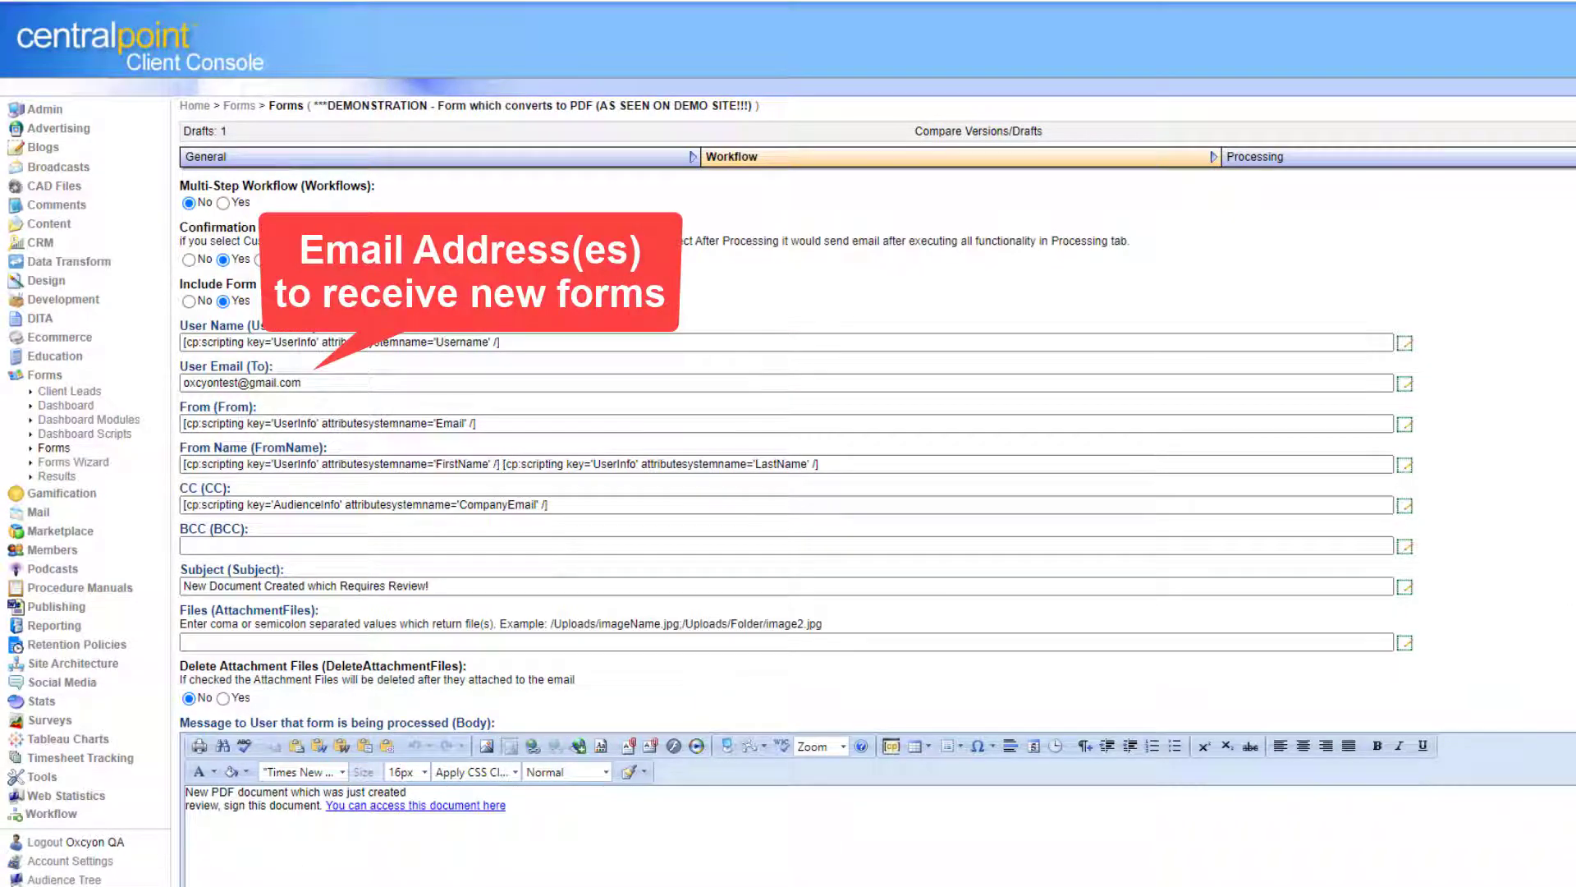
scroll(821, 492, "down", 4)
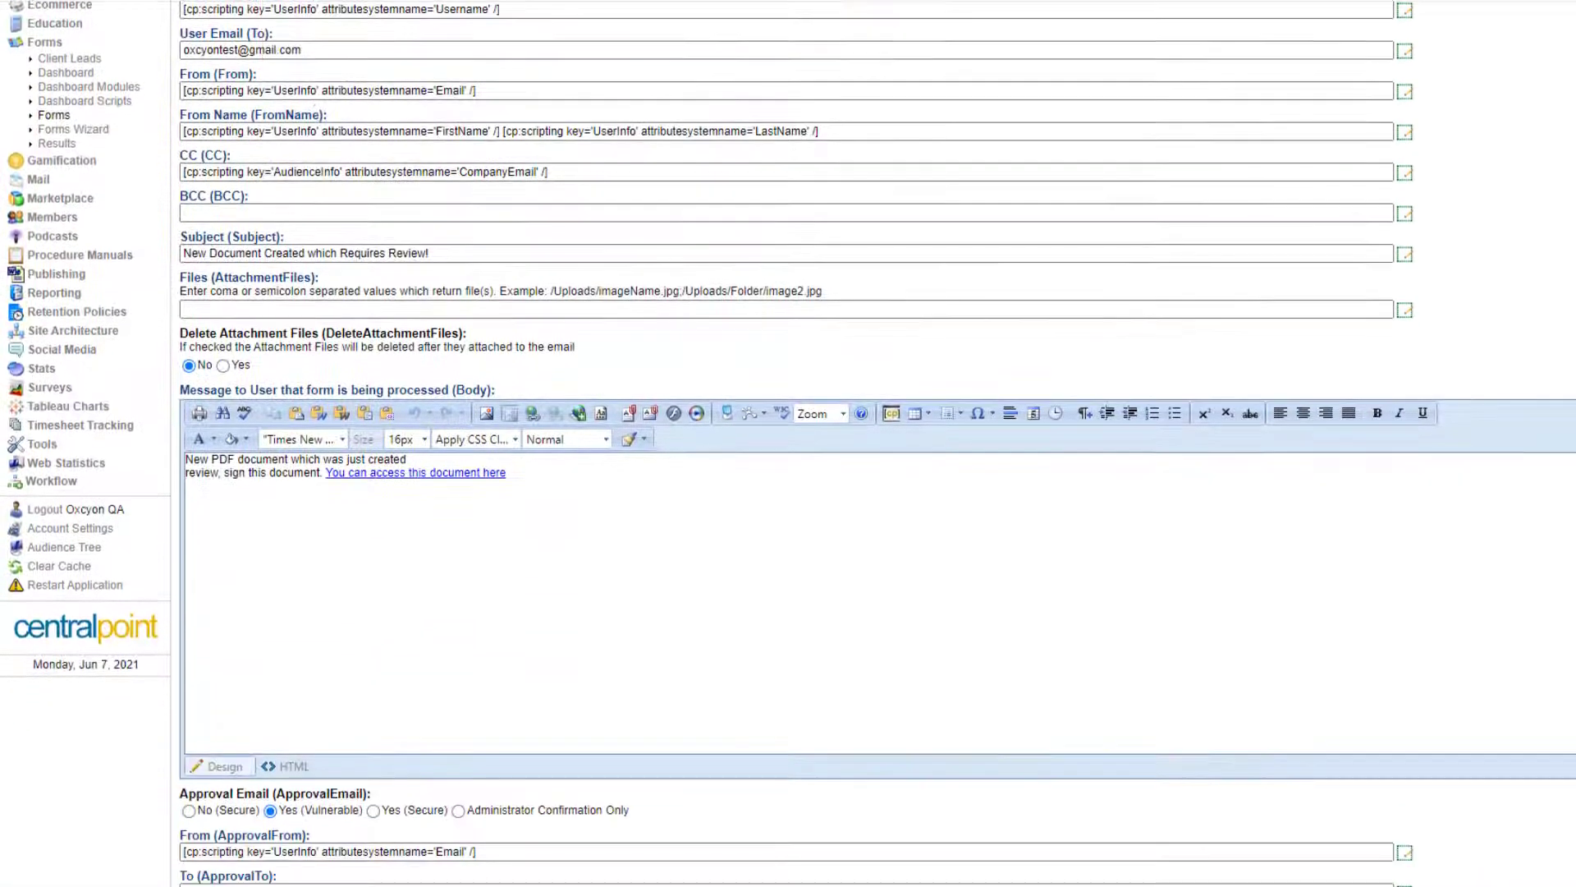
left_click_drag(450, 491, 184, 452)
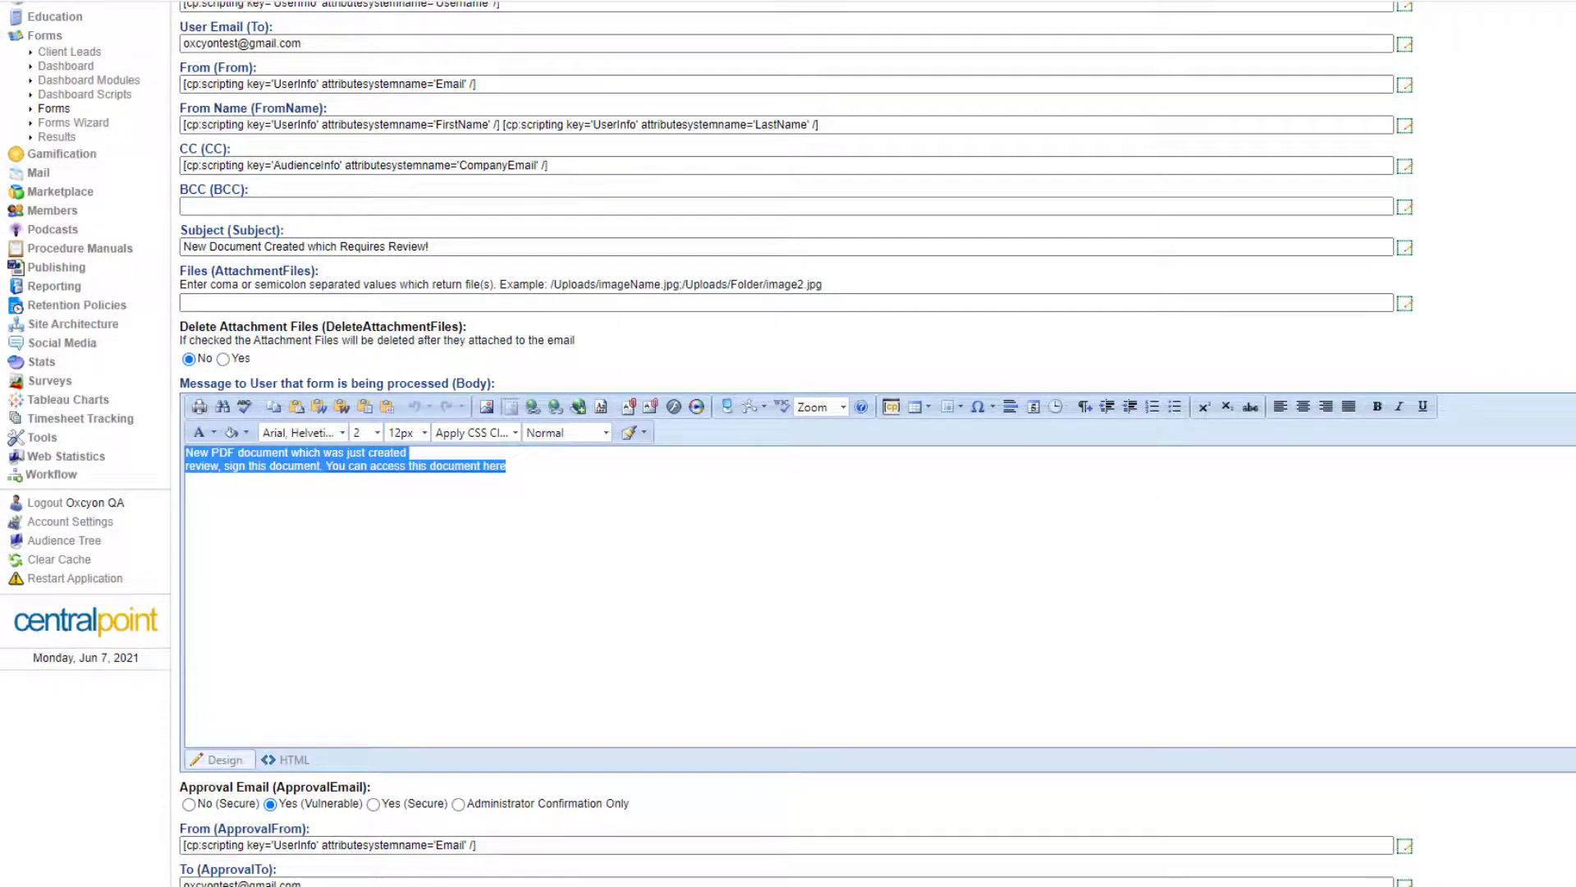
scroll(821, 492, "down", 7)
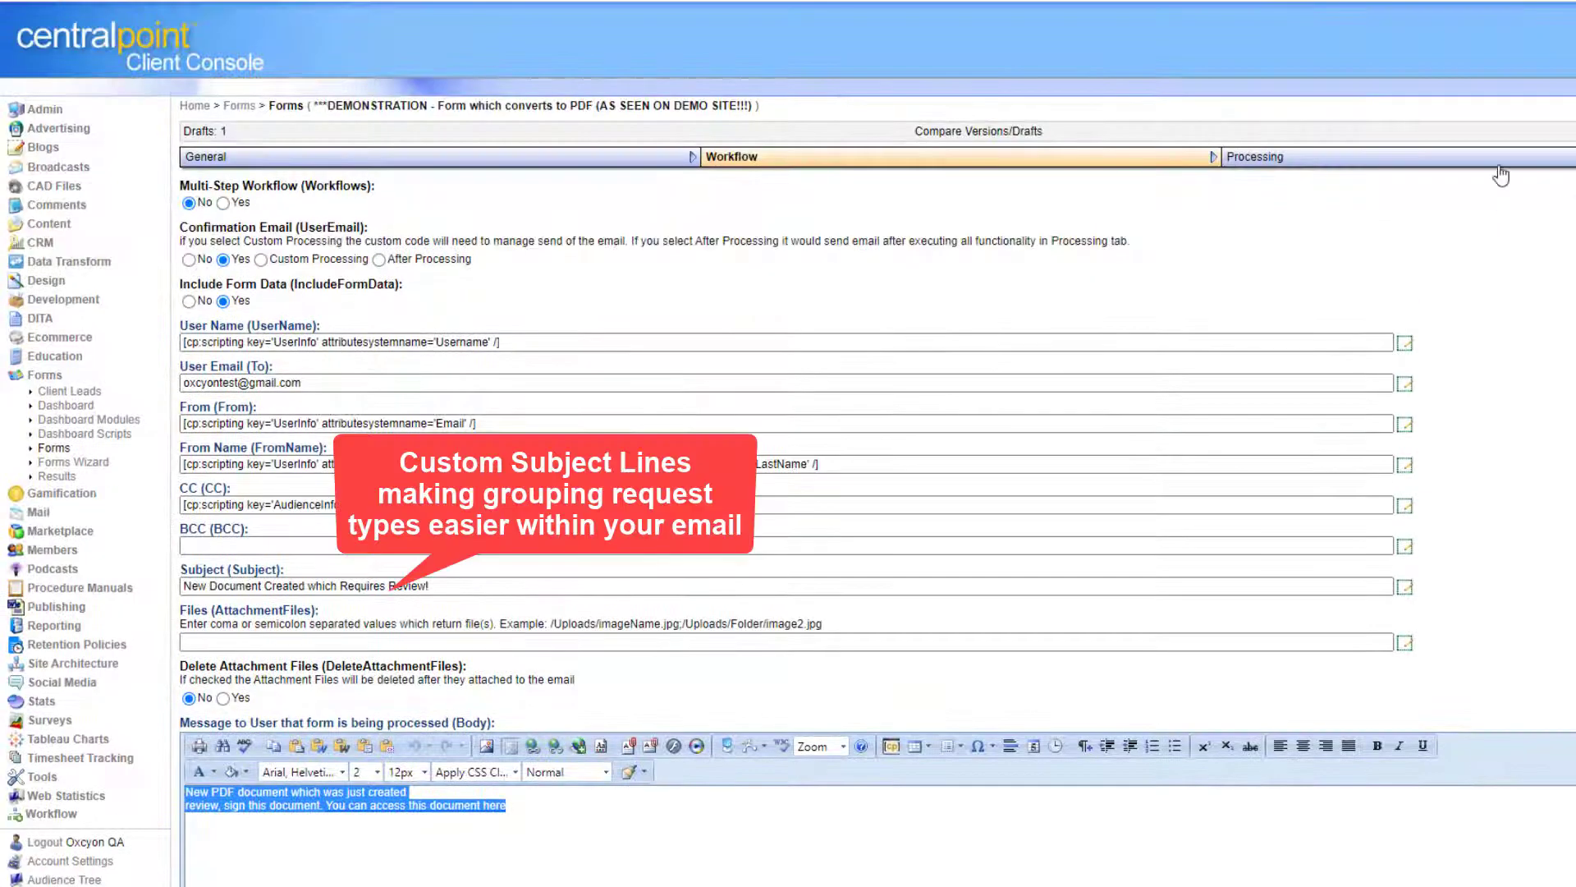
left_click(1499, 165)
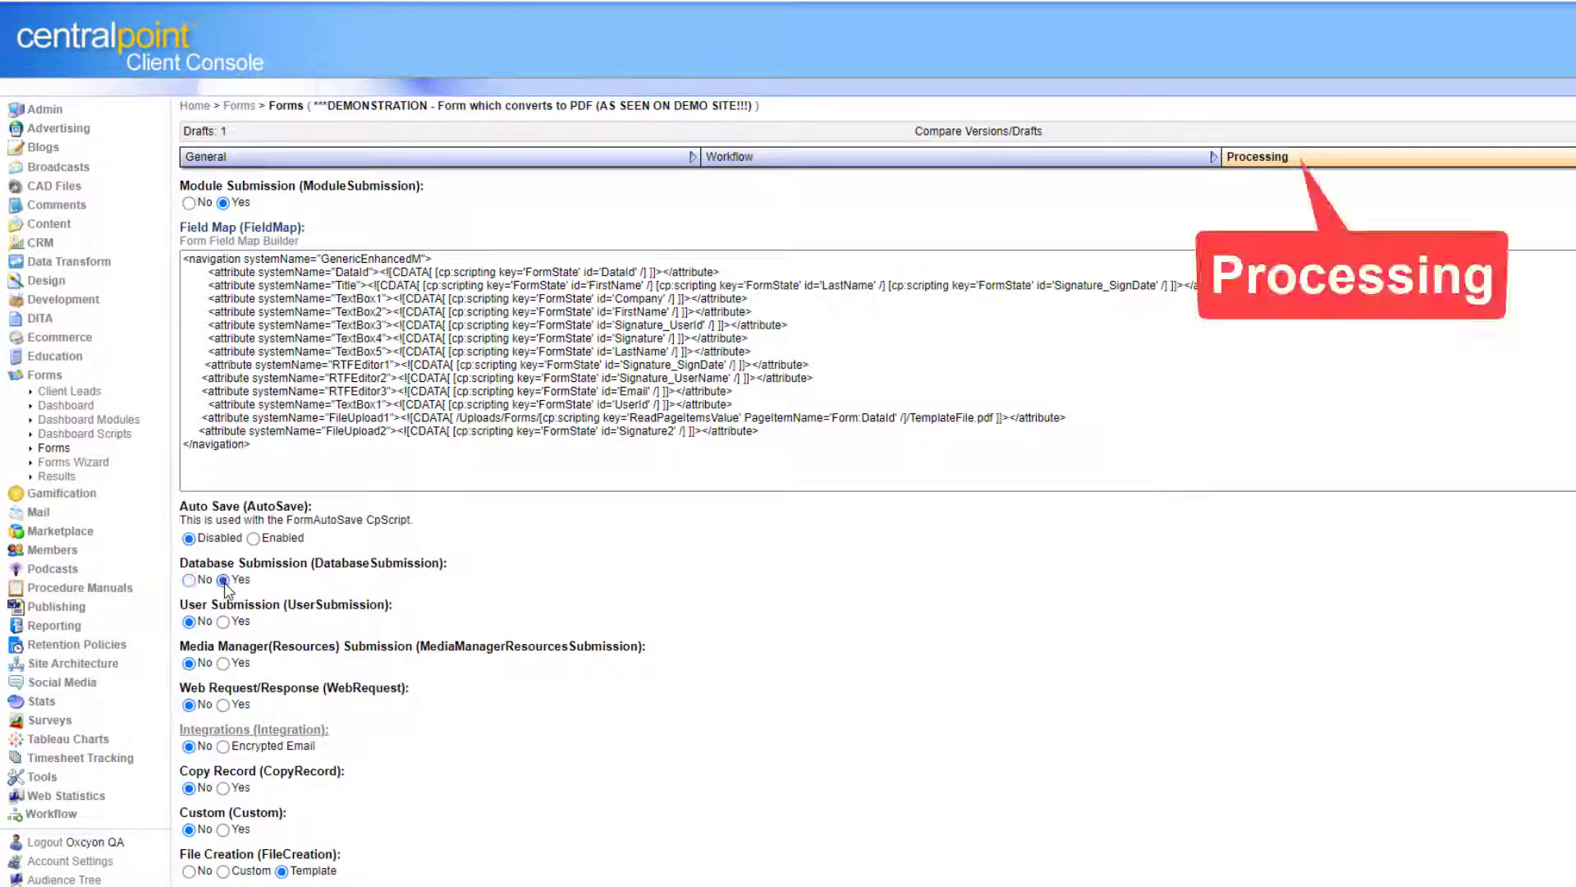
Turn on saving submissions to a database and review the PDF conversion and template field options.
left_click(223, 580)
scroll(877, 443, "down", 10)
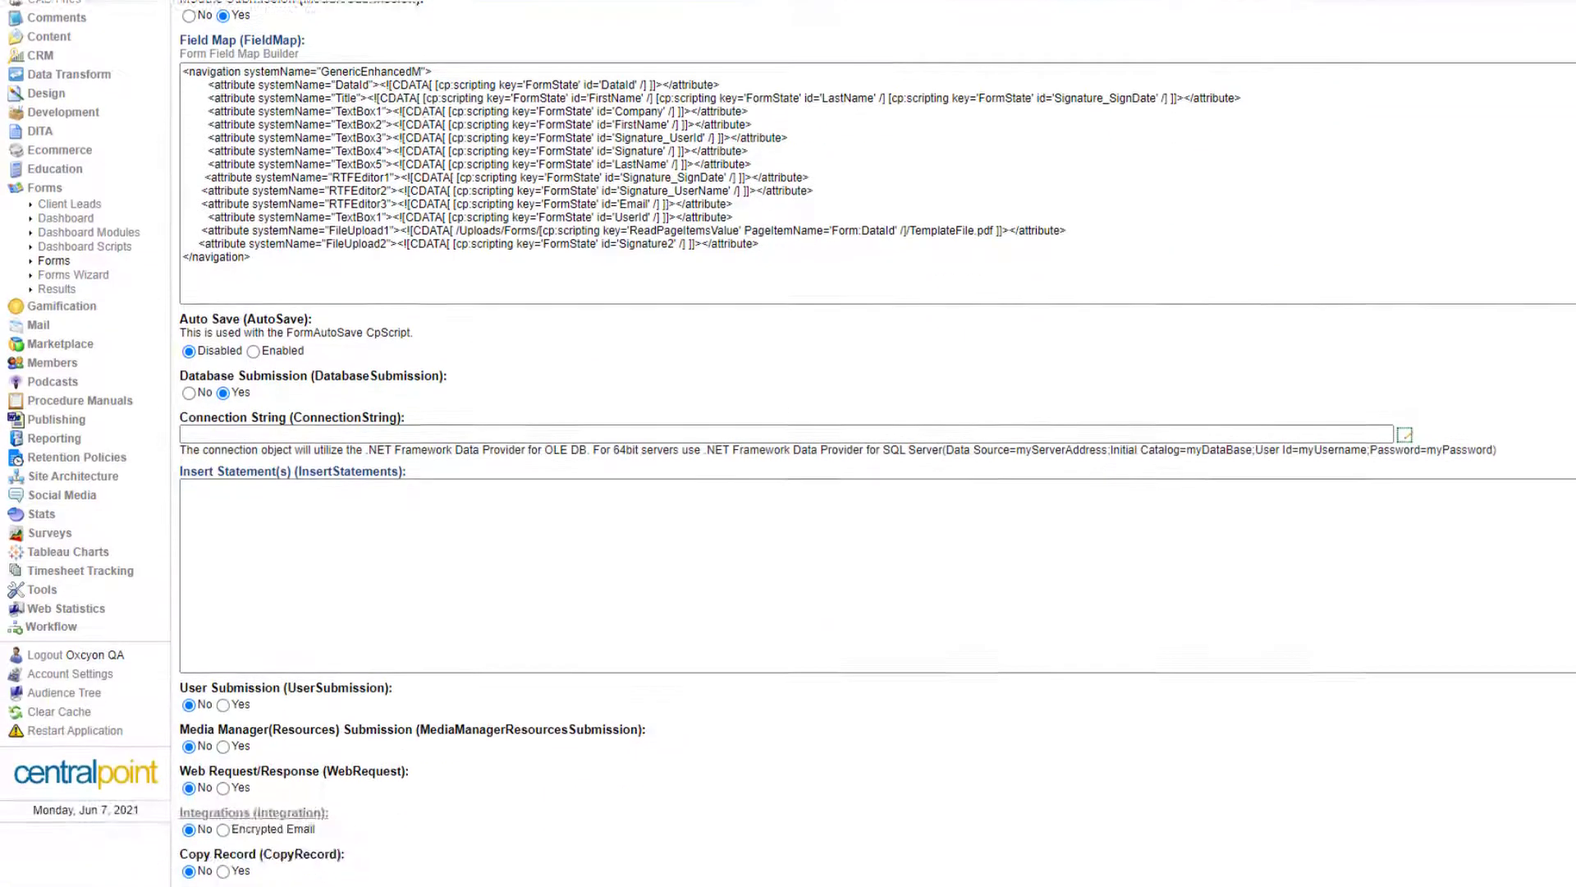
scroll(256, 702, "down", 2)
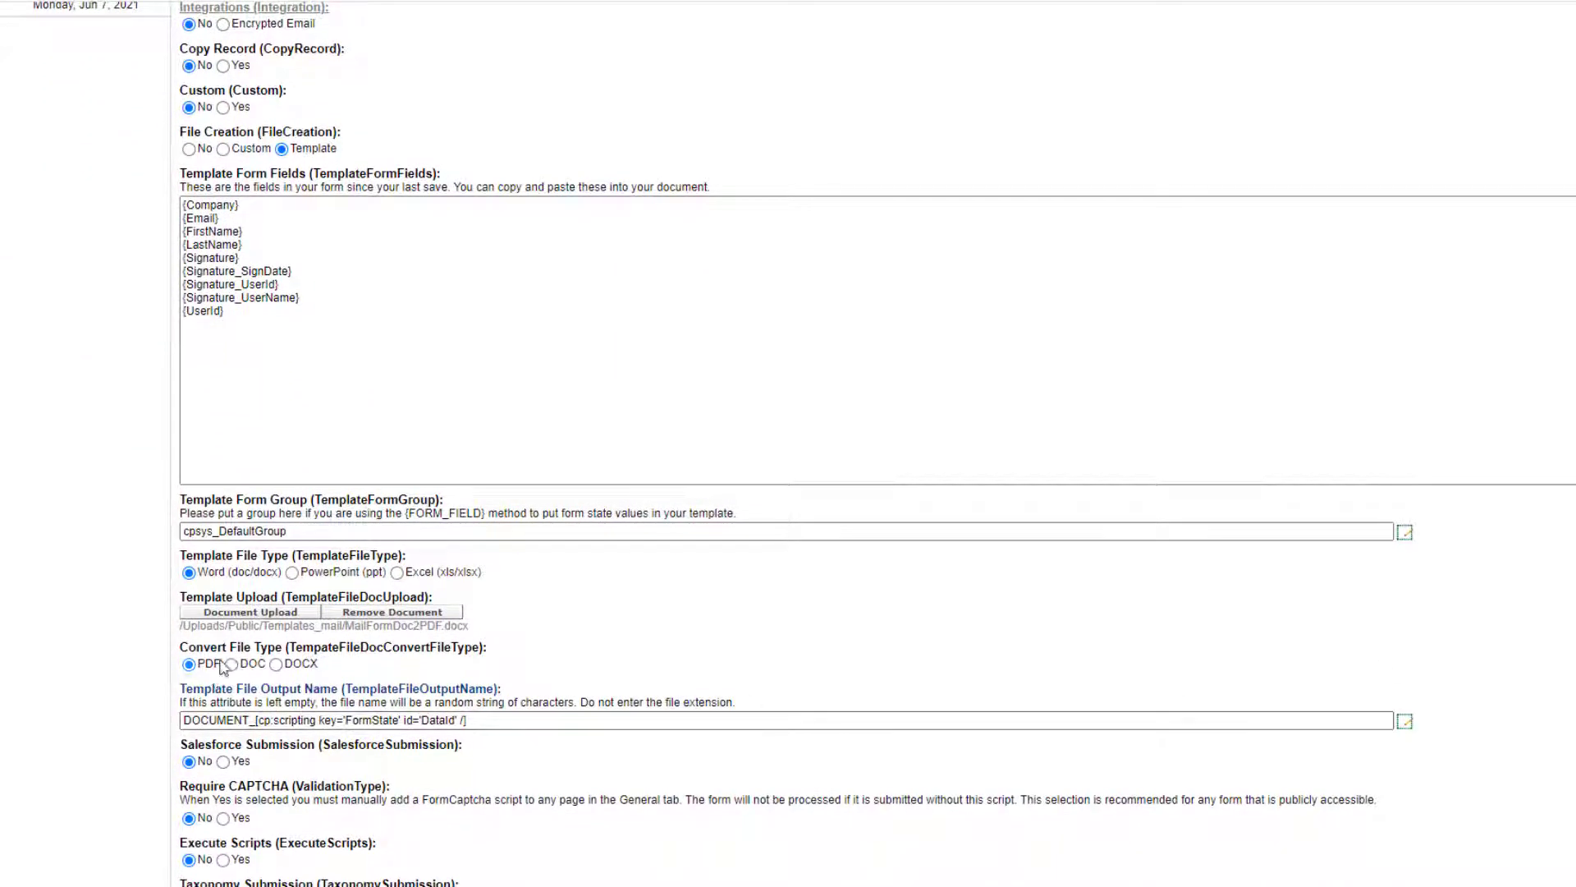
left_click_drag(223, 668, 198, 667)
left_click(577, 659)
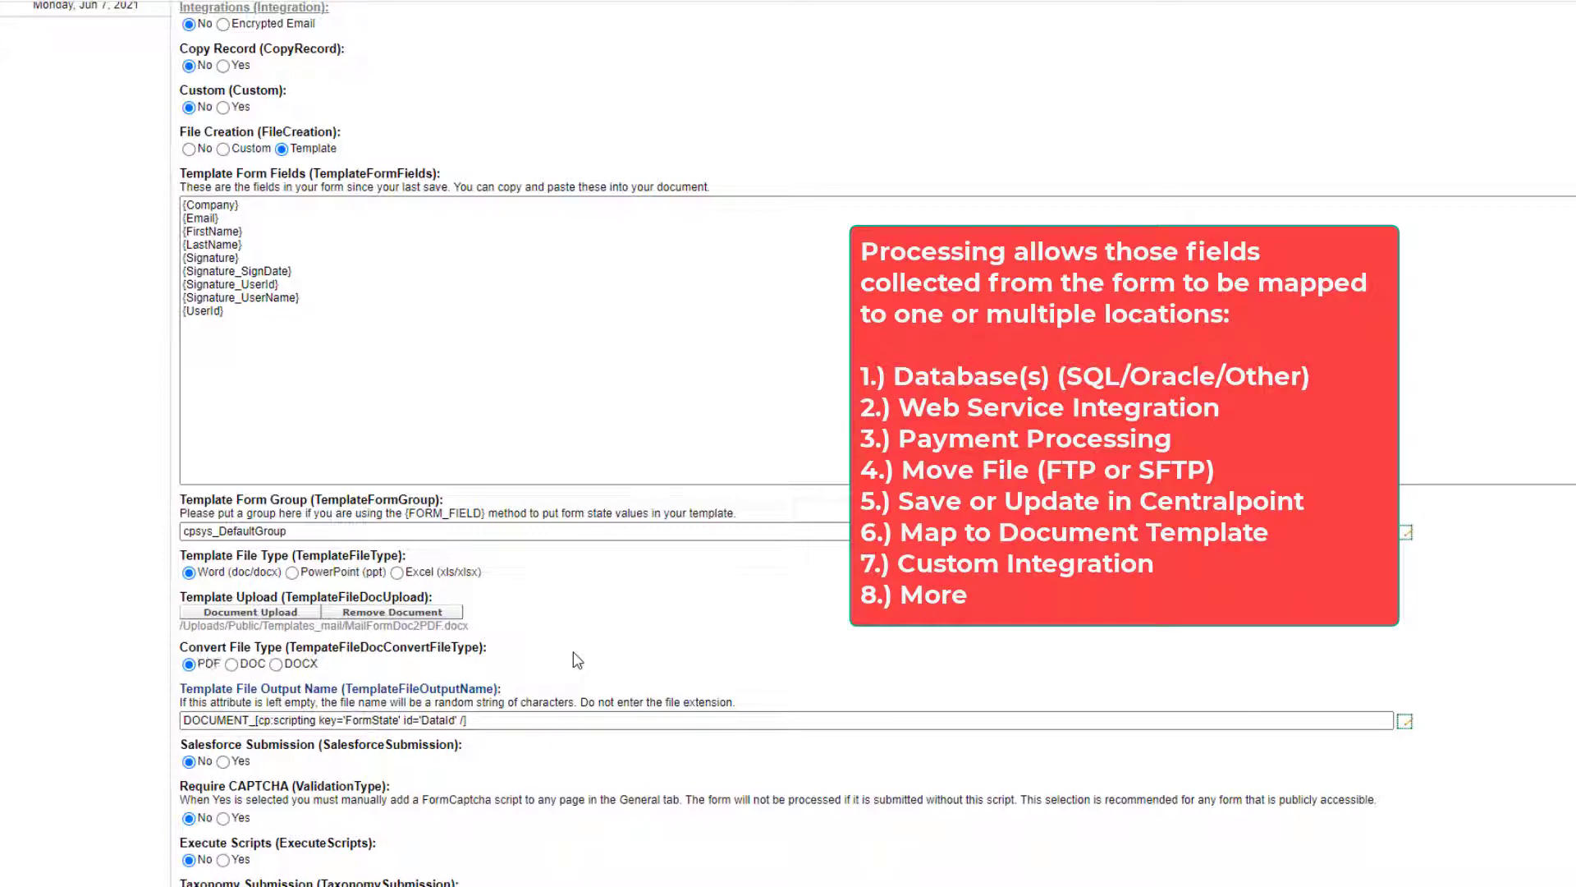
left_click_drag(272, 333, 140, 191)
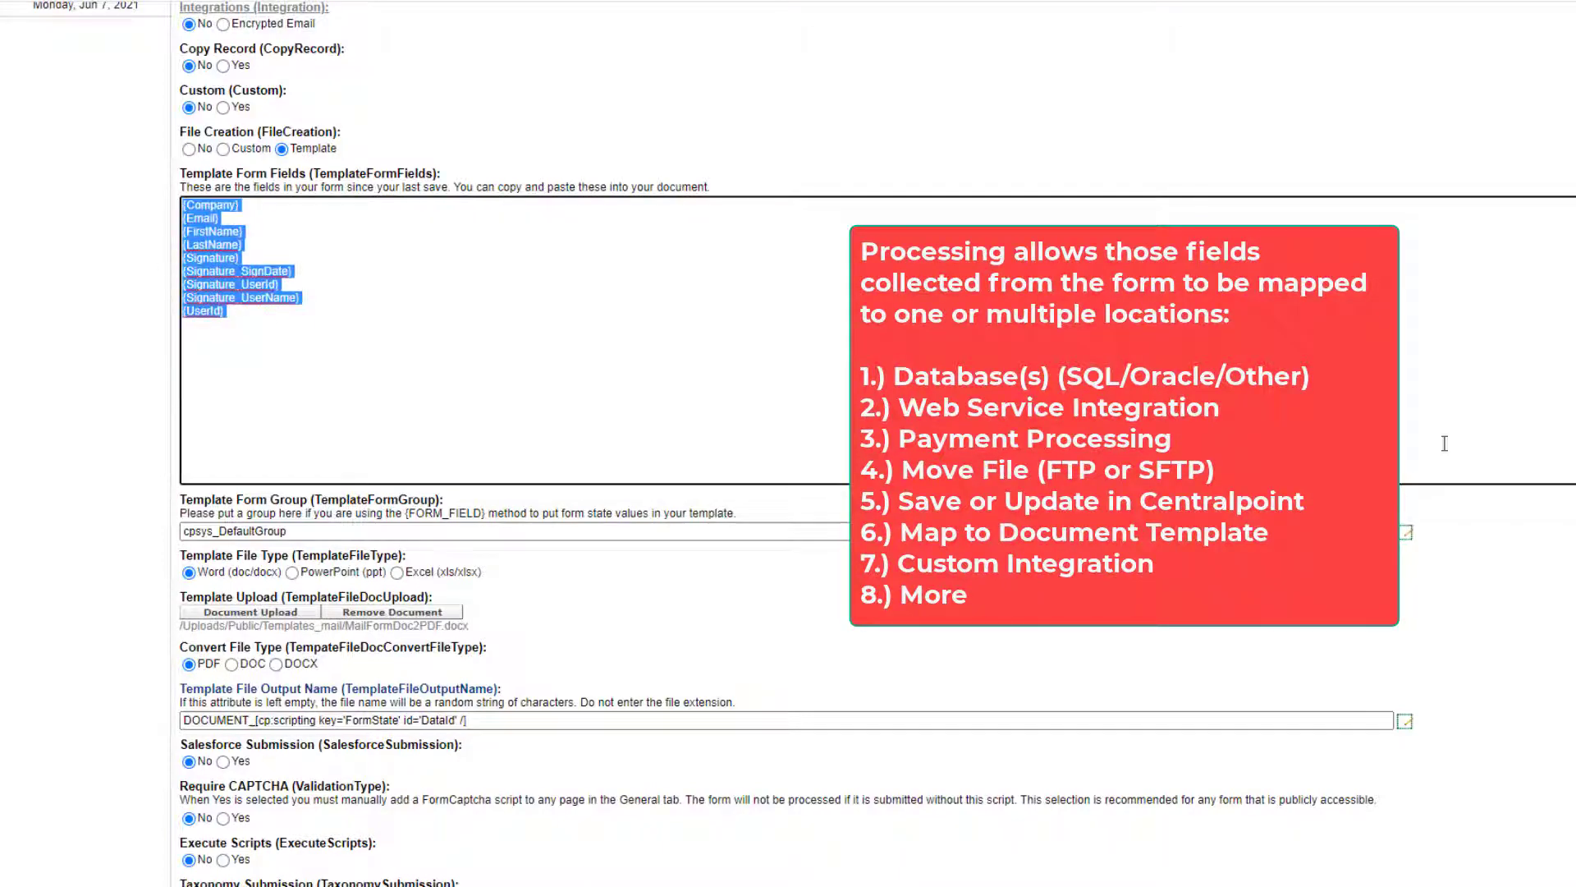
scroll(821, 493, "up", 6)
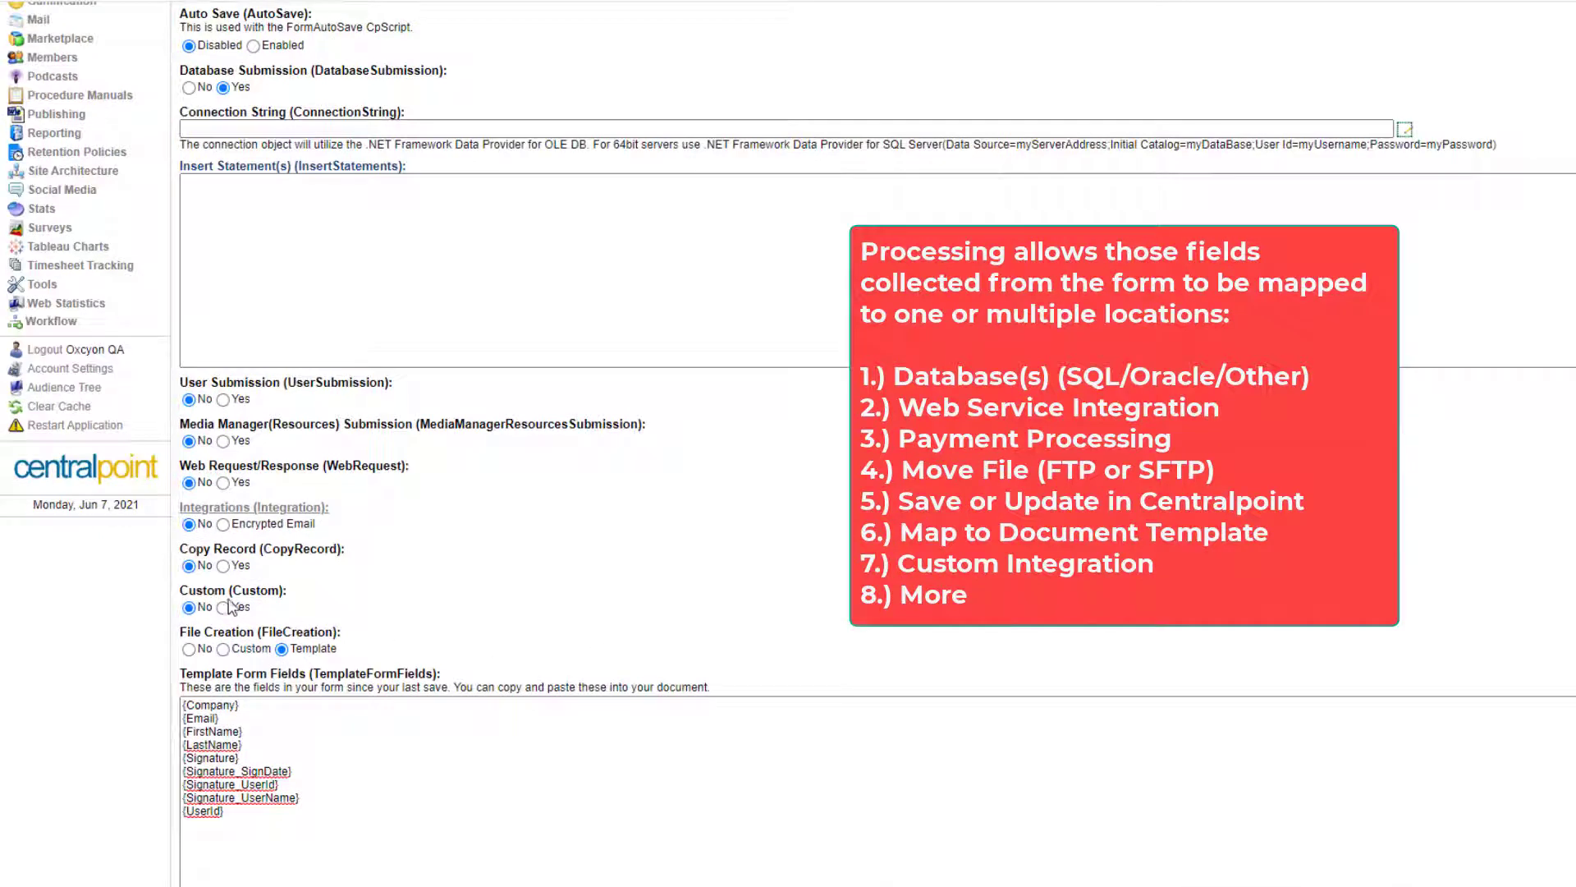
Set Web Request/Response to Yes and select all of the Field Map XML.
left_click(224, 484)
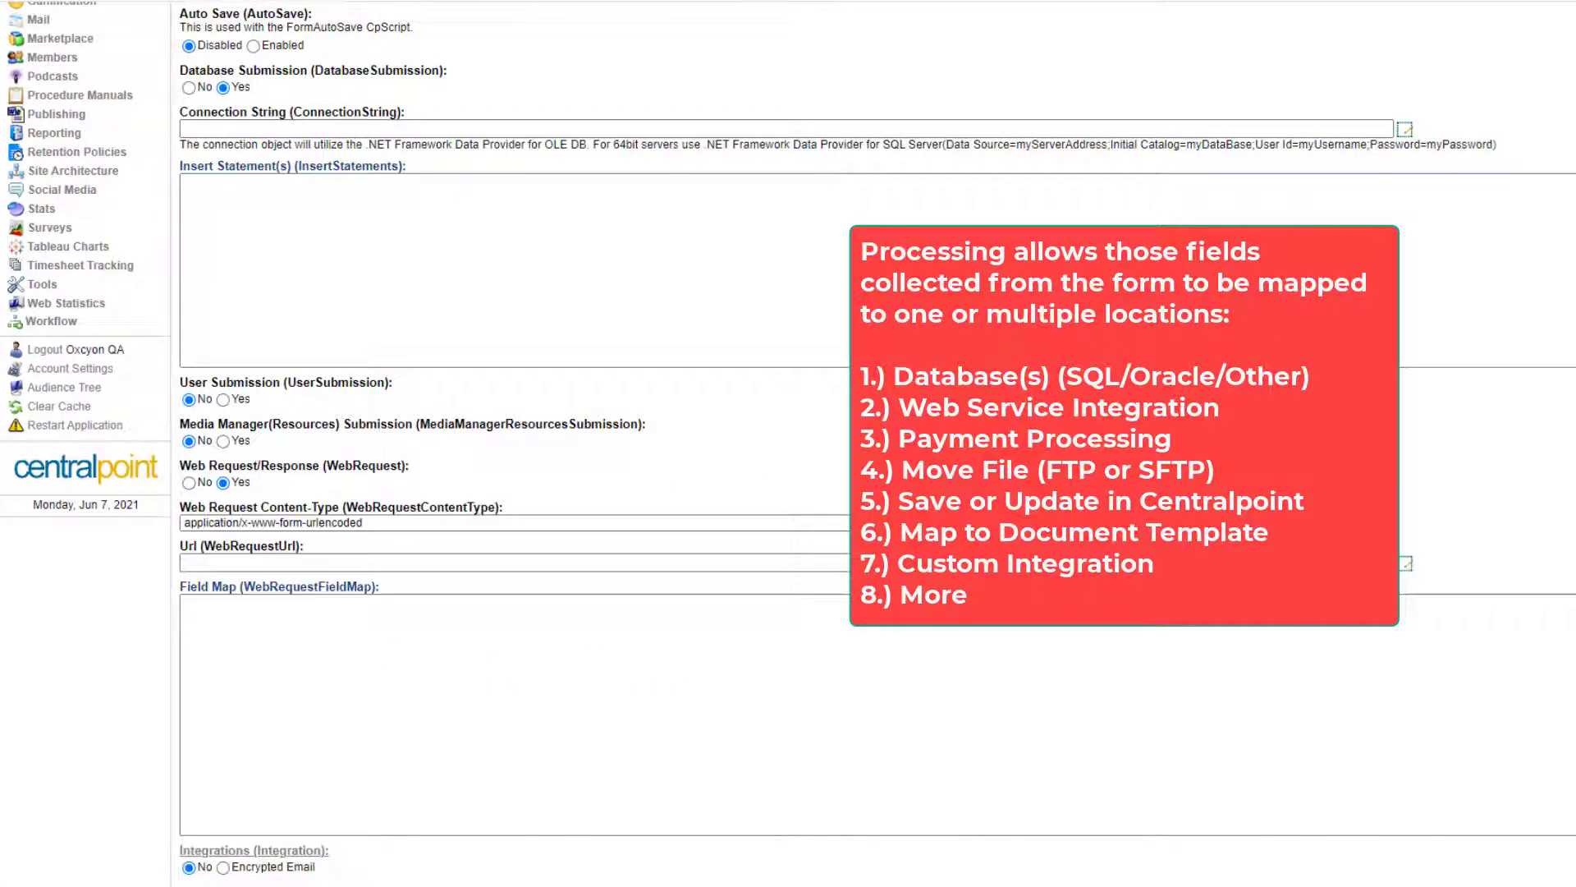
scroll(596, 843, "up", 6)
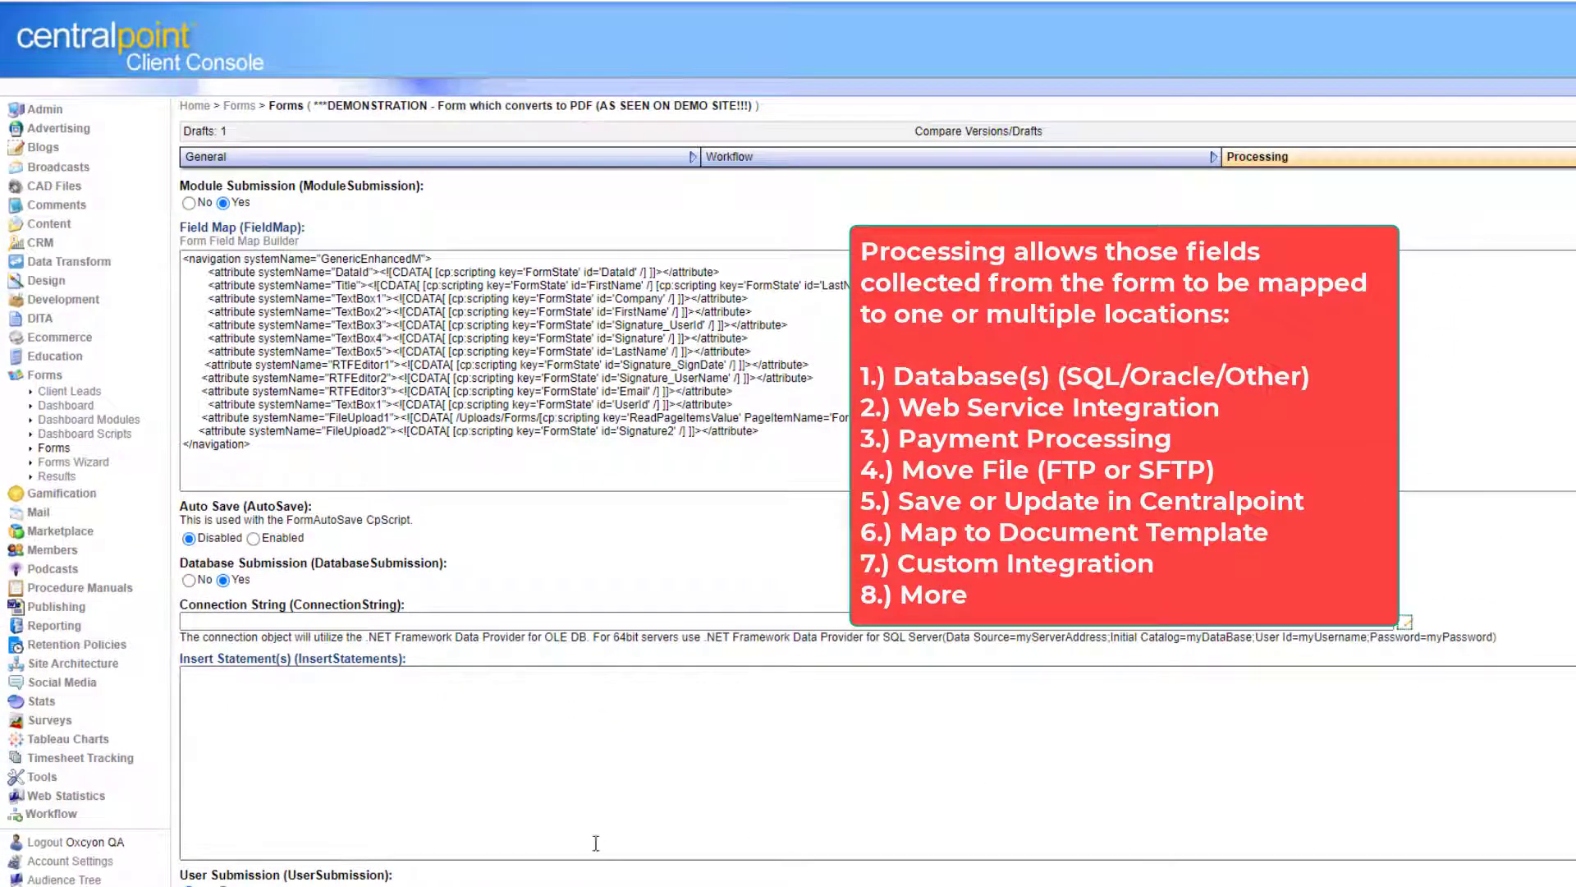
left_click(489, 705)
left_click(492, 459)
key("ctrl+a")
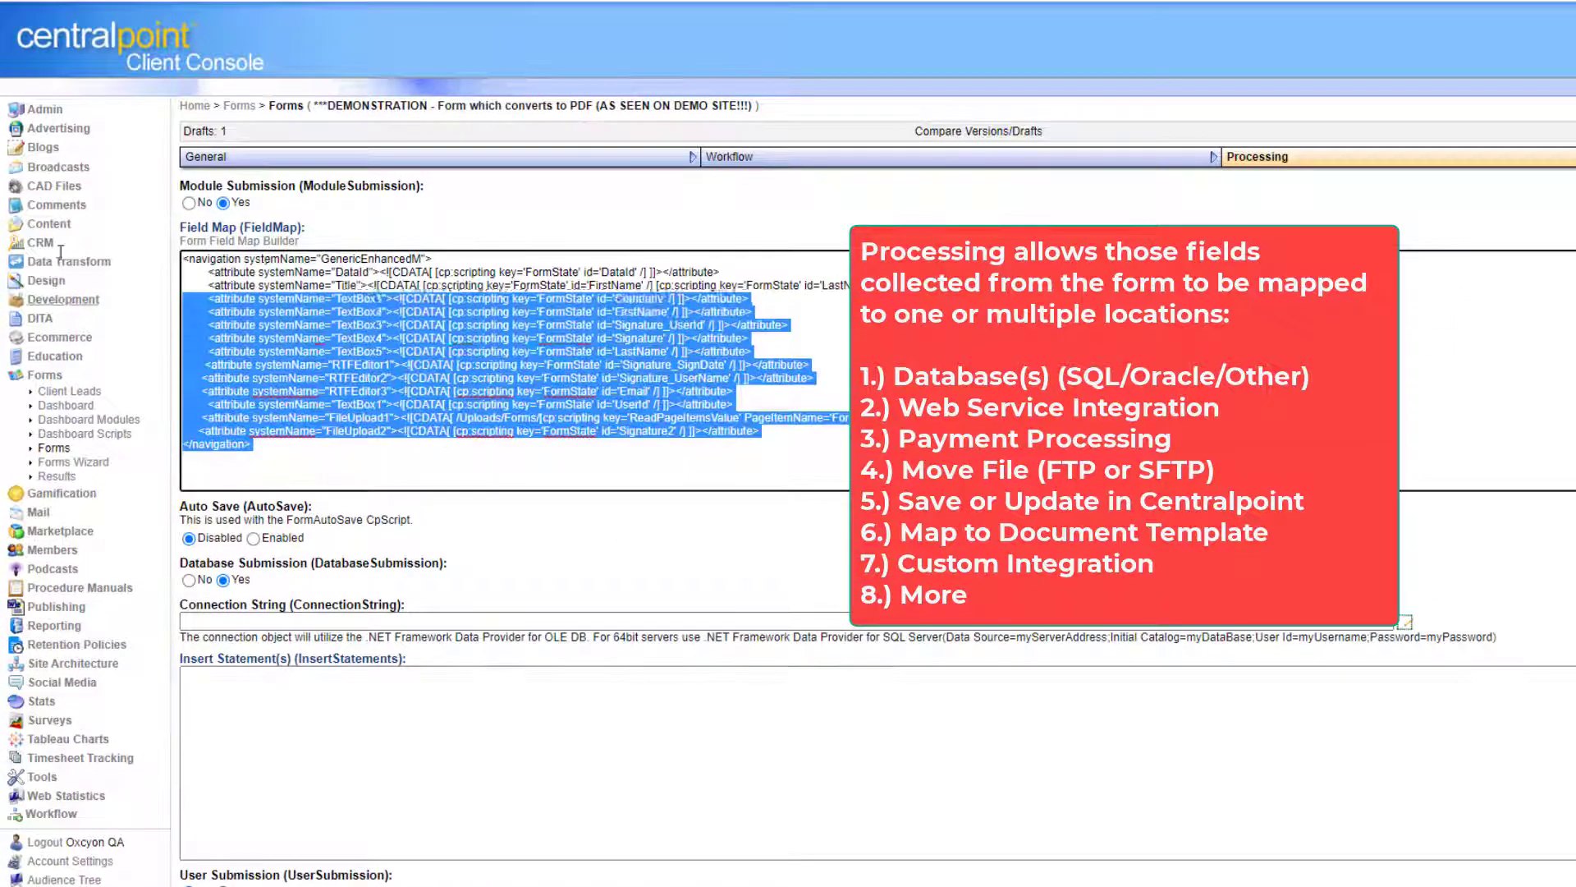
scroll(788, 443, "down", 20)
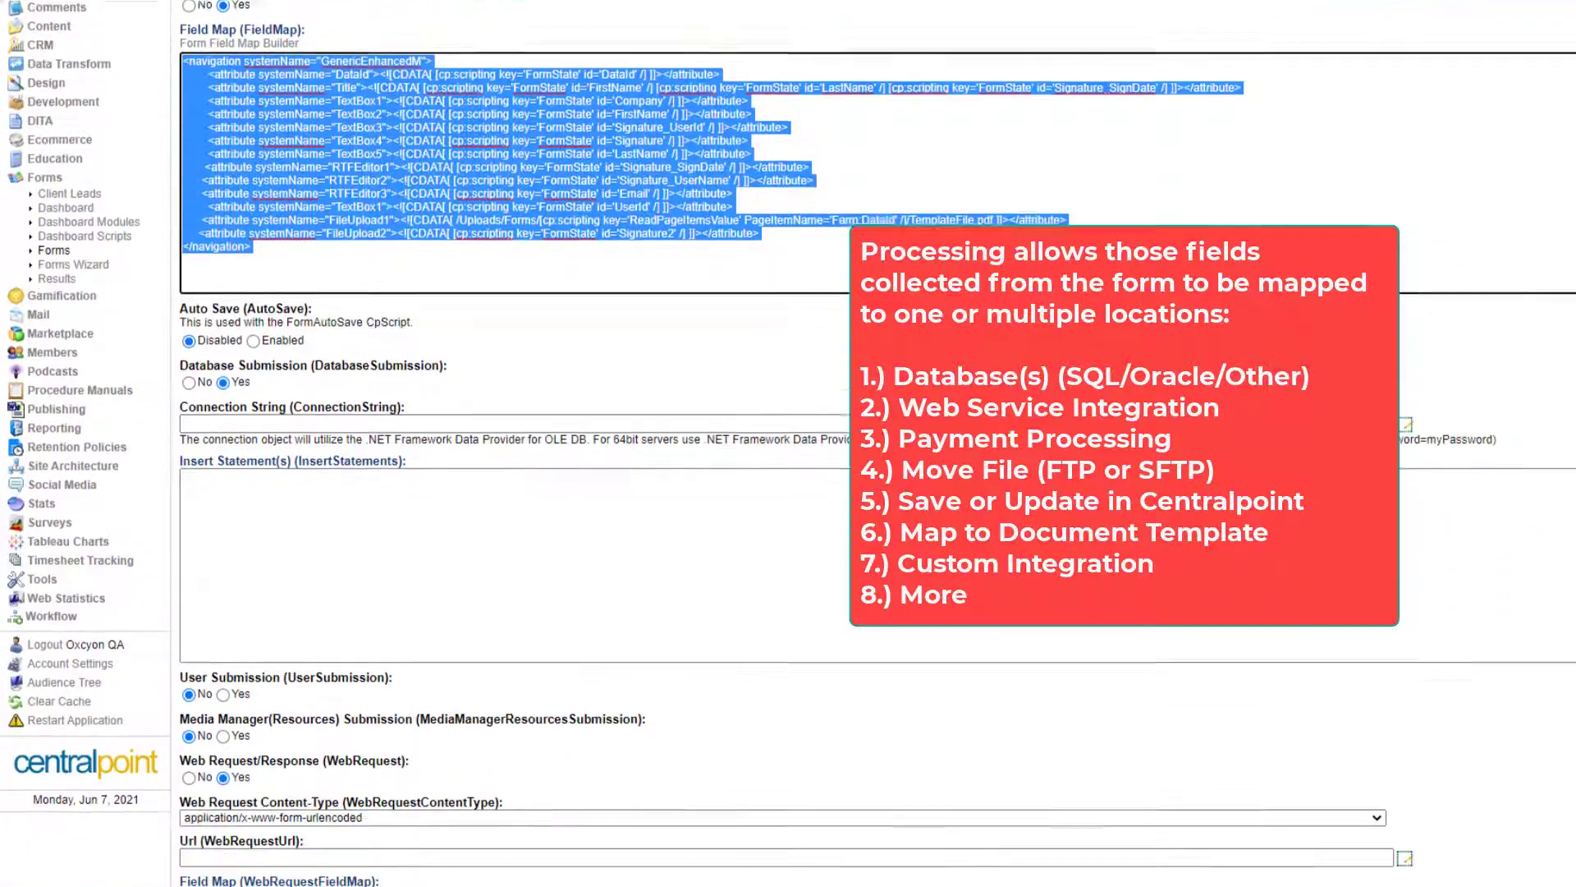
scroll(788, 443, "down", 5)
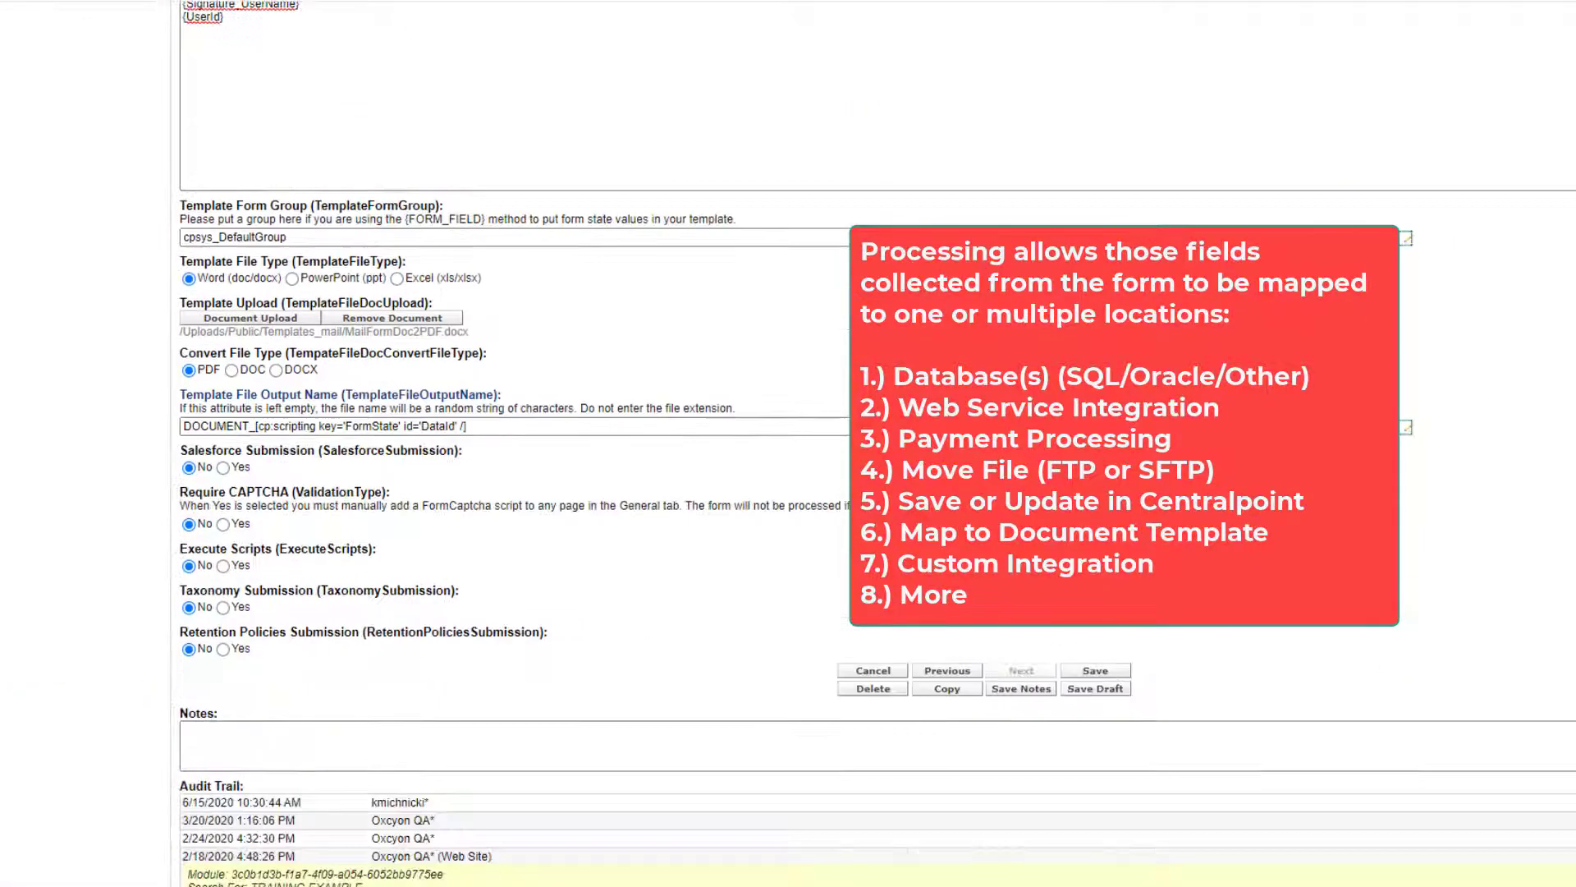
scroll(788, 443, "up", 8)
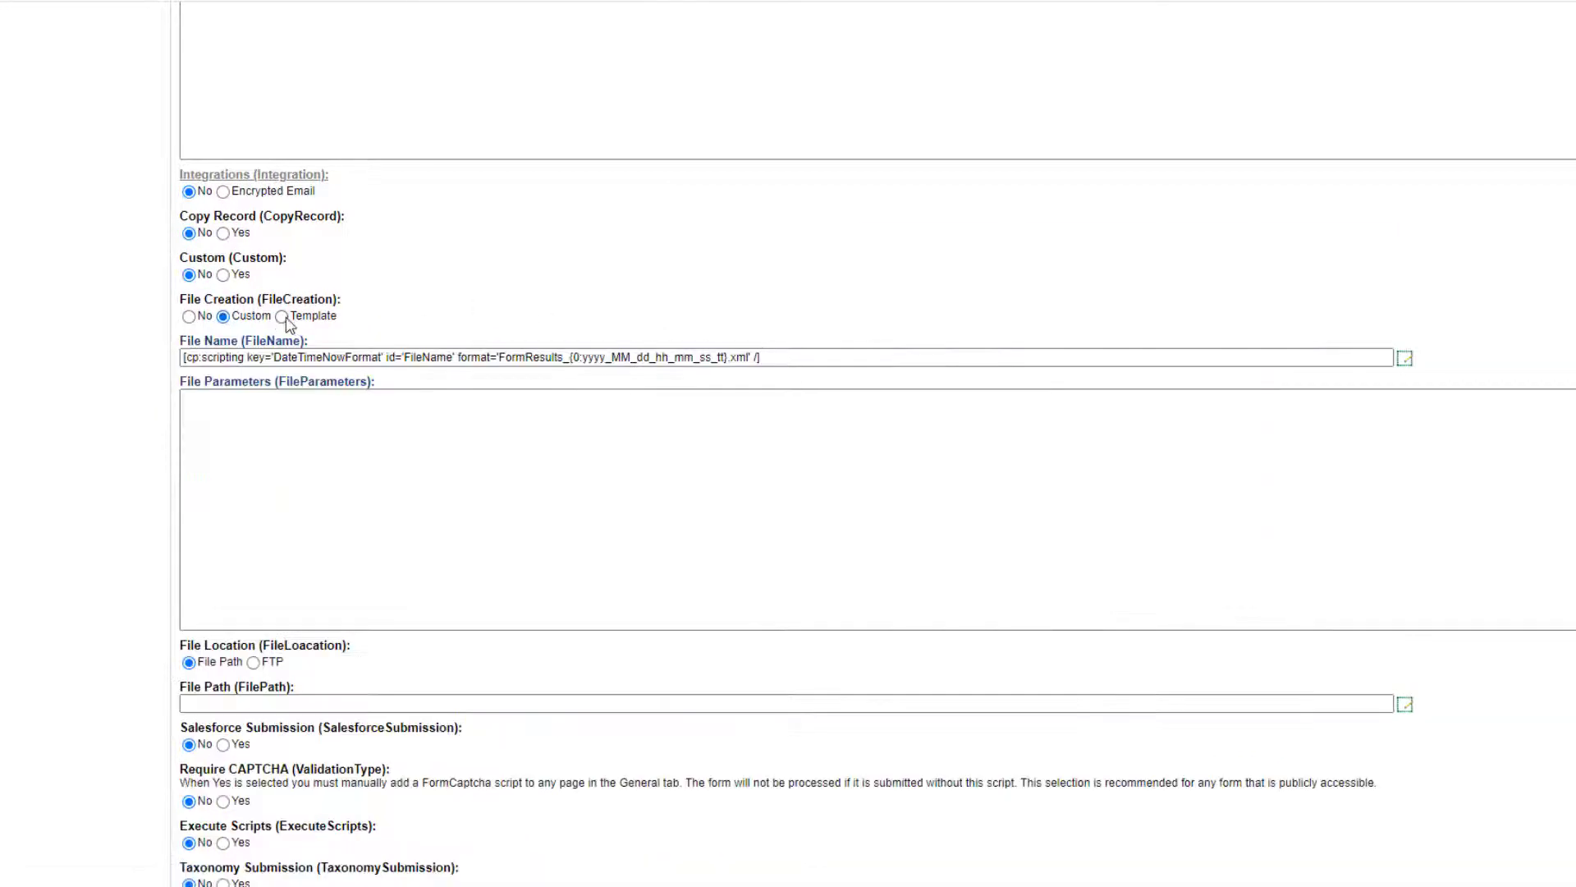
Switch File Creation to the Template option and look over the processing settings.
left_click(281, 317)
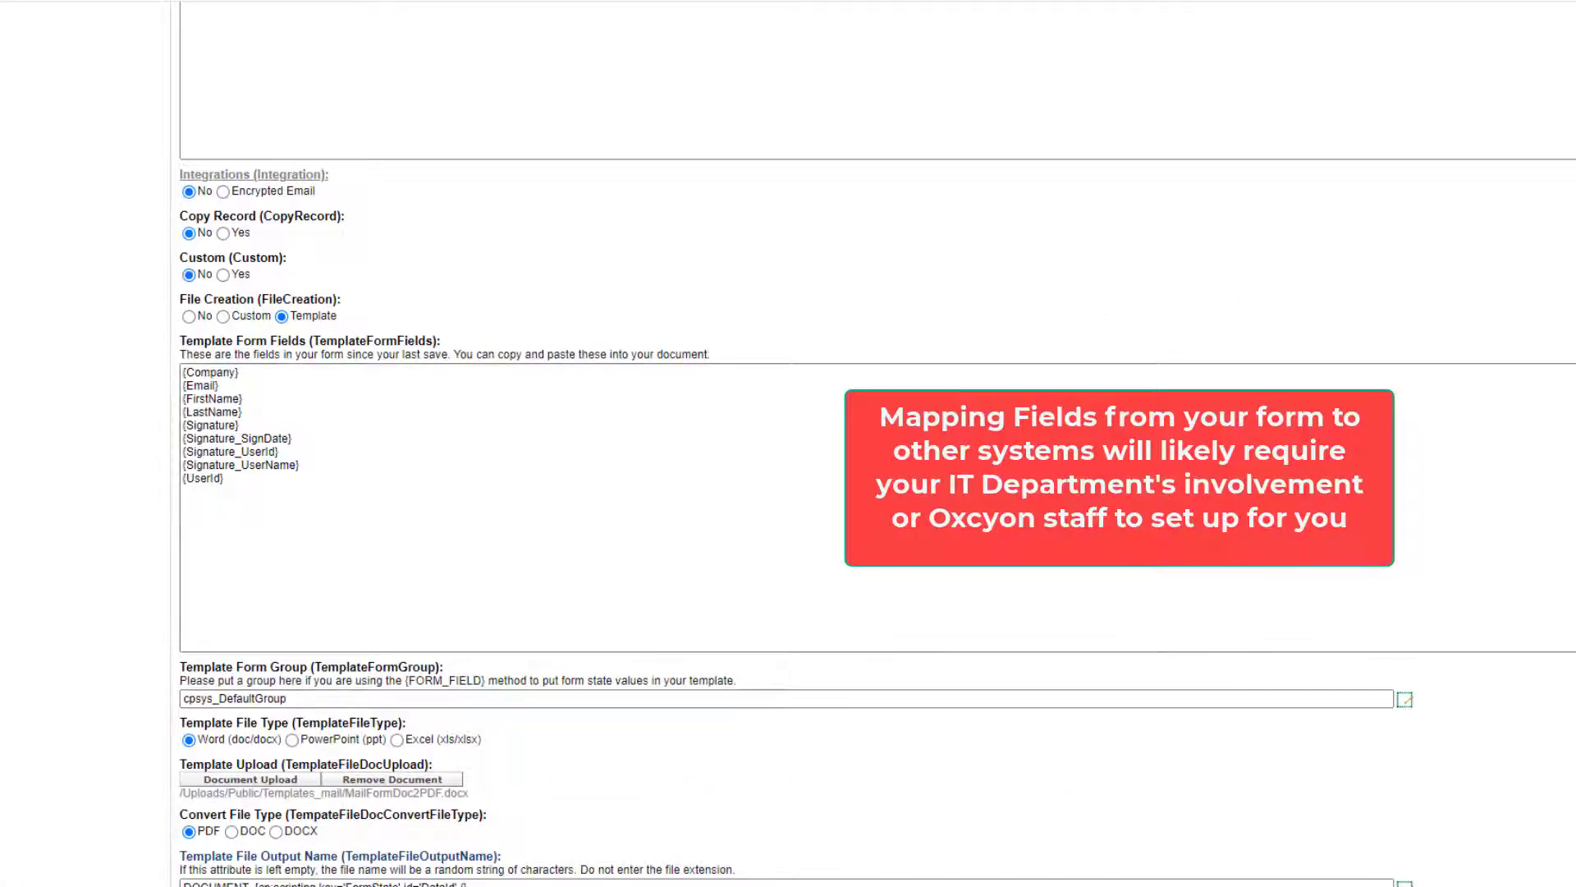
scroll(877, 515, "down", 5)
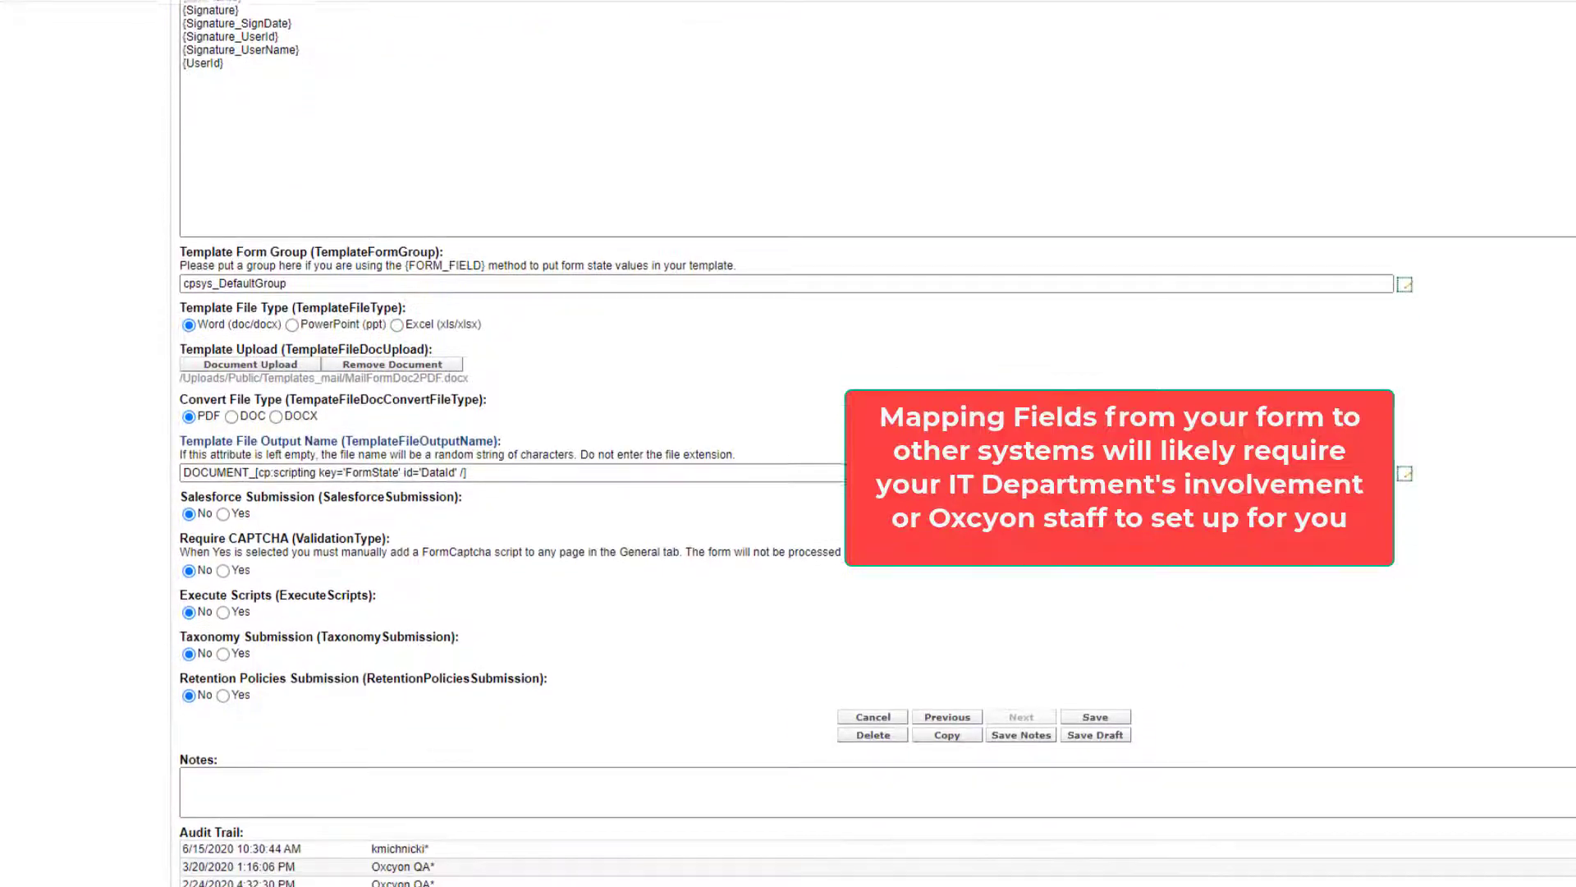
scroll(877, 516, "up", 1)
scroll(877, 443, "up", 4)
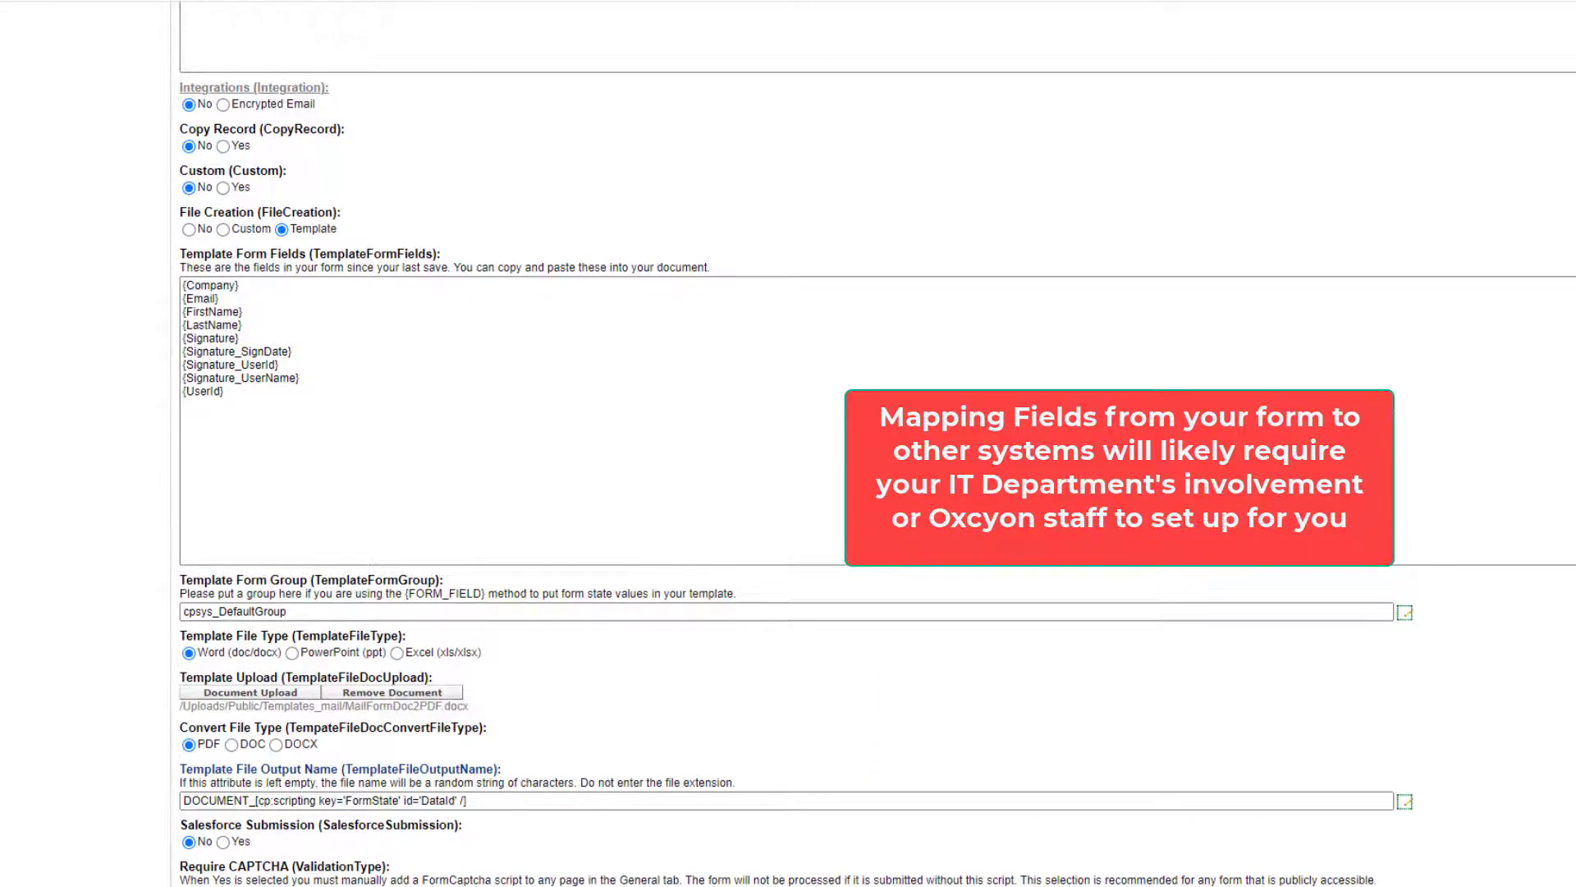
scroll(877, 443, "up", 10)
scroll(588, 655, "up", 3)
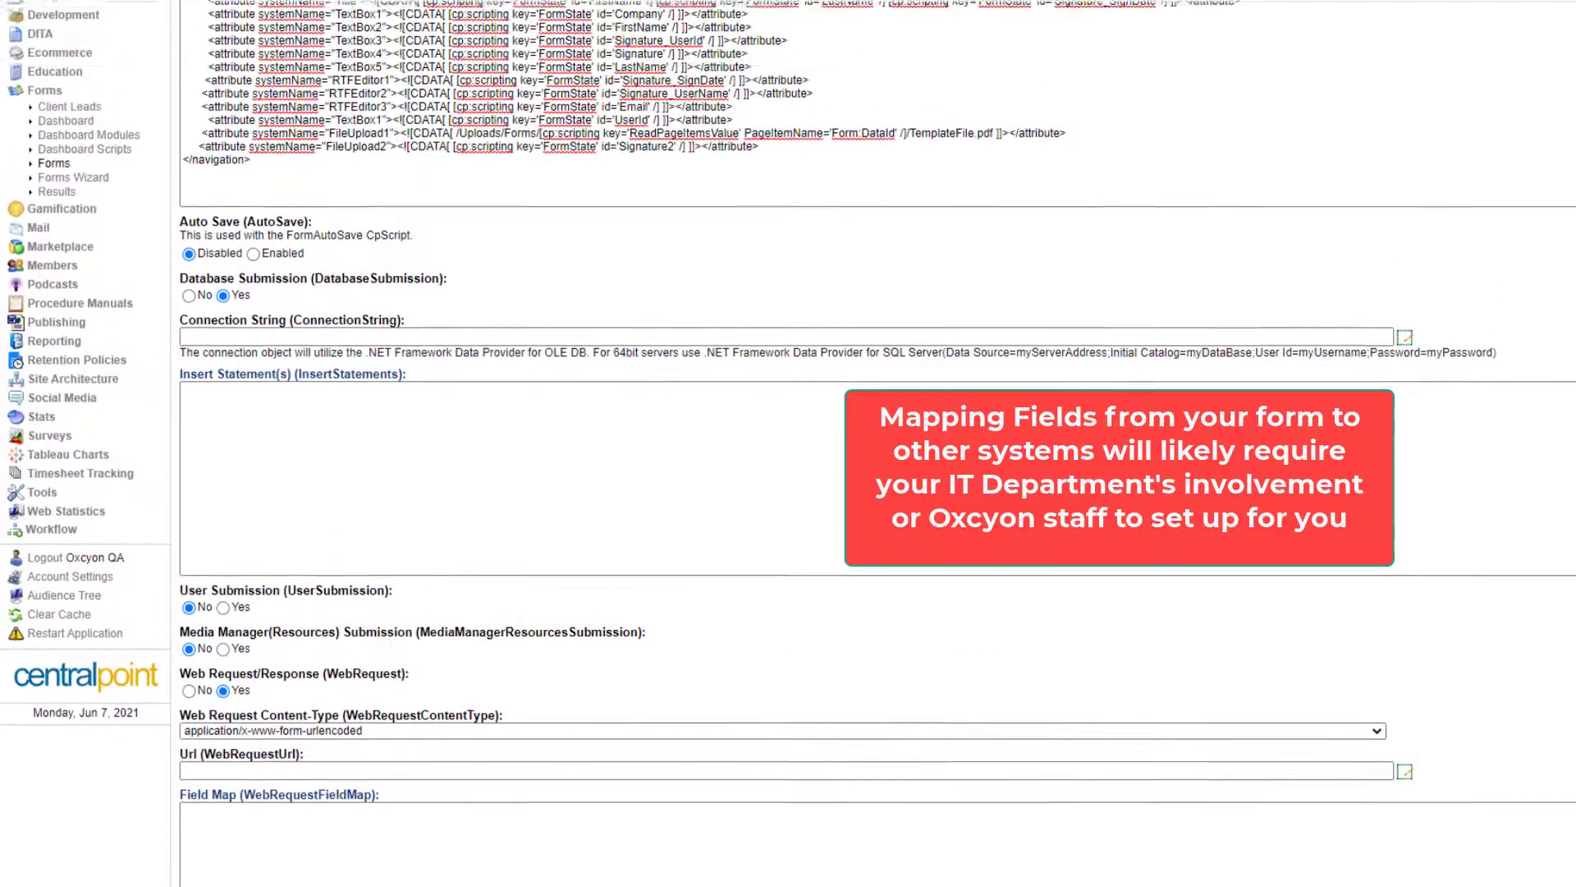
scroll(588, 655, "down", 1)
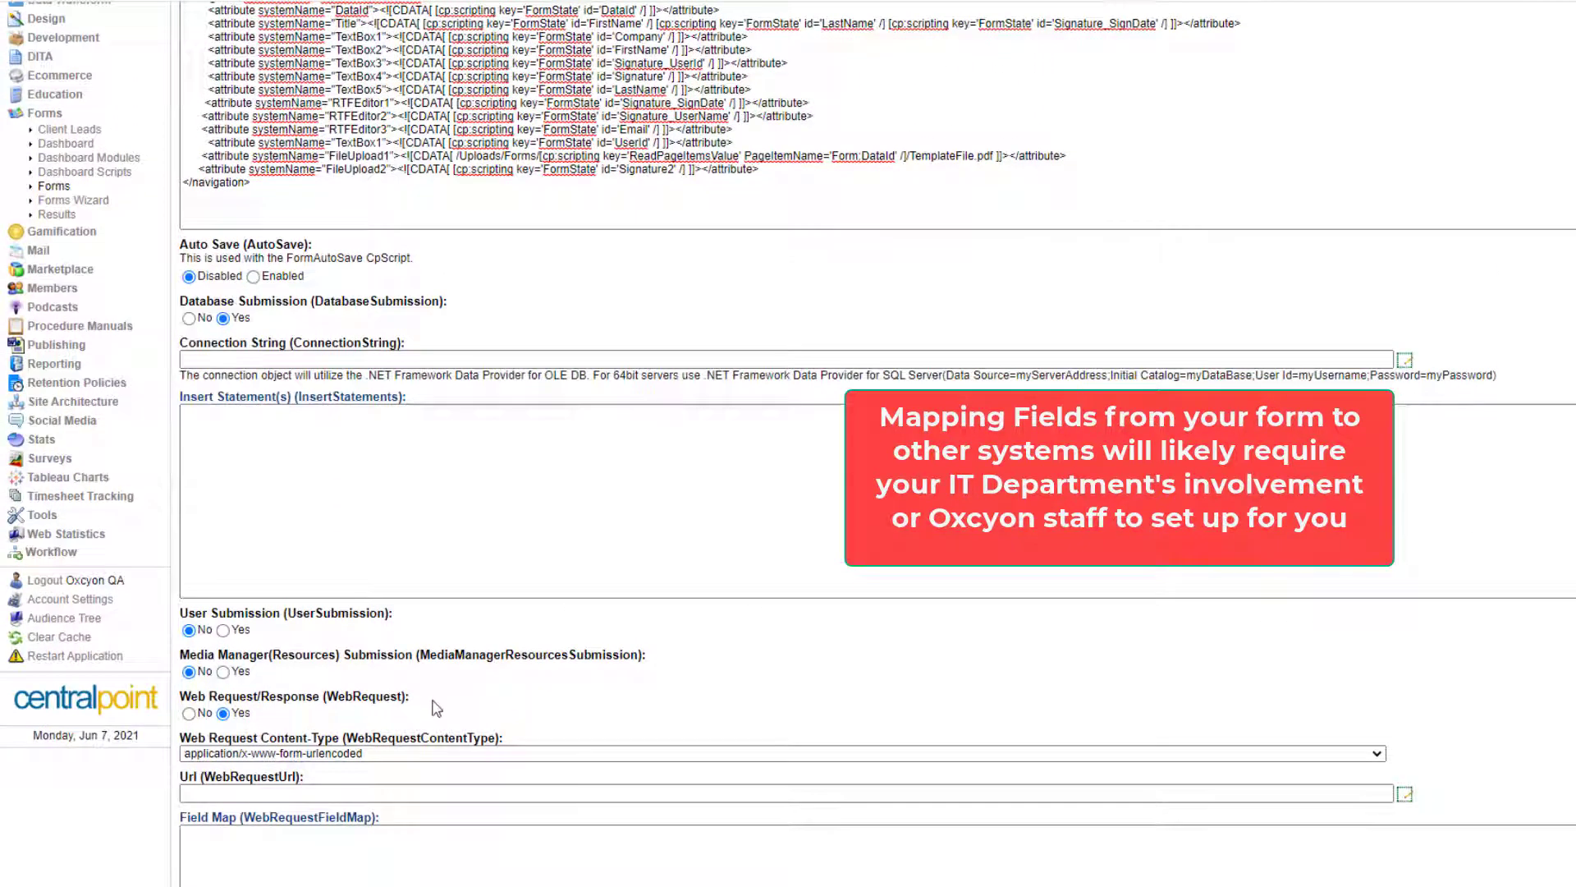
Review the web request content type and URL settings, then return to the Forms list.
left_click_drag(409, 697, 167, 699)
left_click(626, 736)
left_click_drag(505, 738, 177, 741)
left_click(315, 790)
left_click_drag(313, 785, 172, 788)
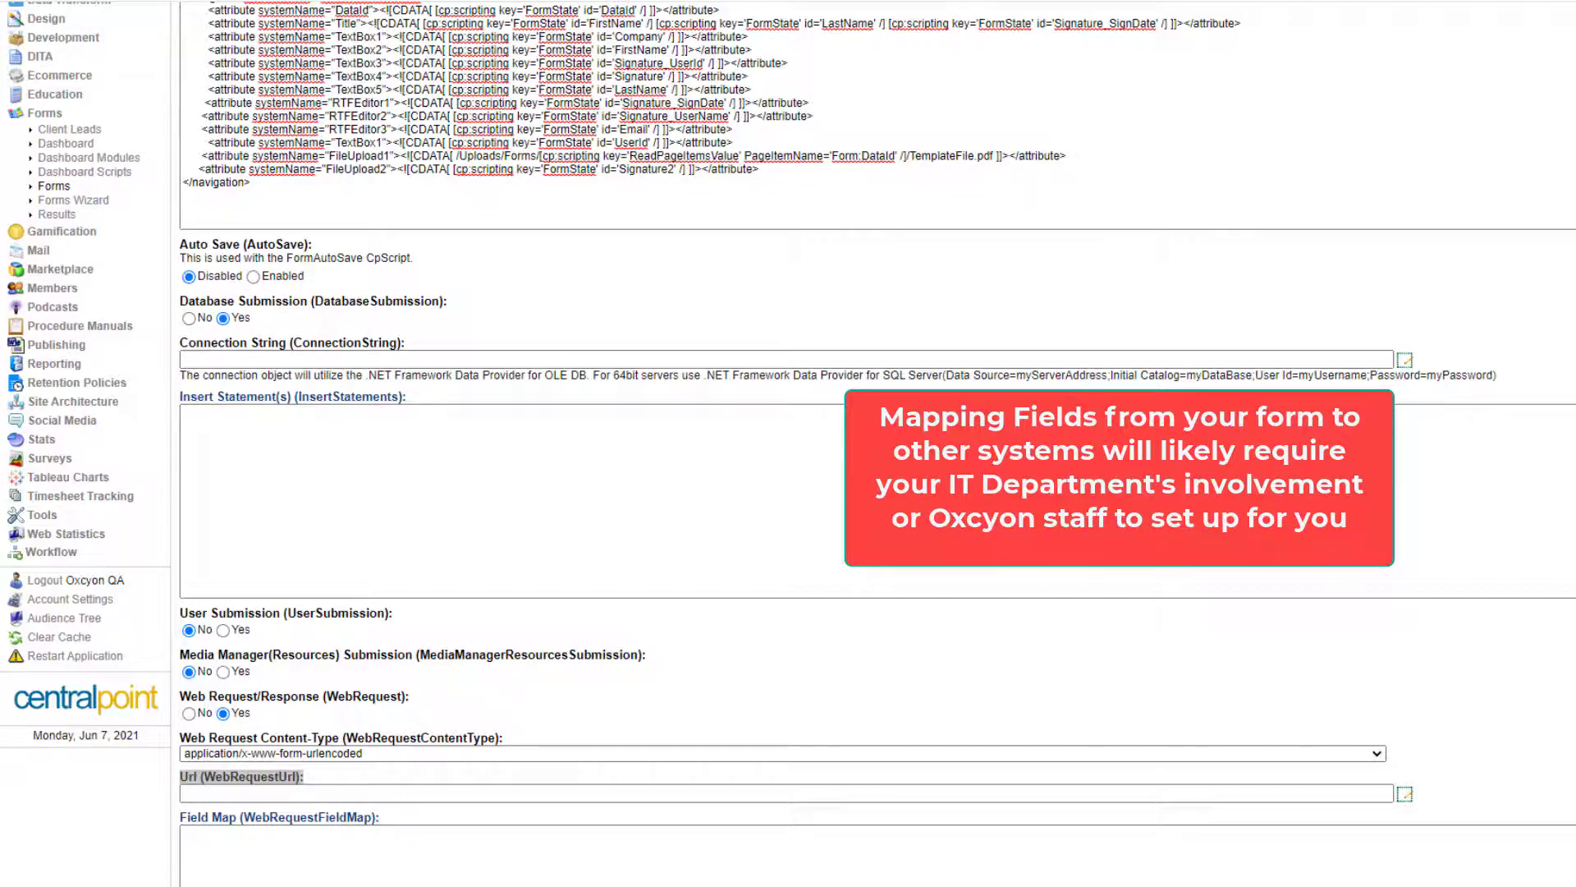
scroll(499, 514, "down", 4)
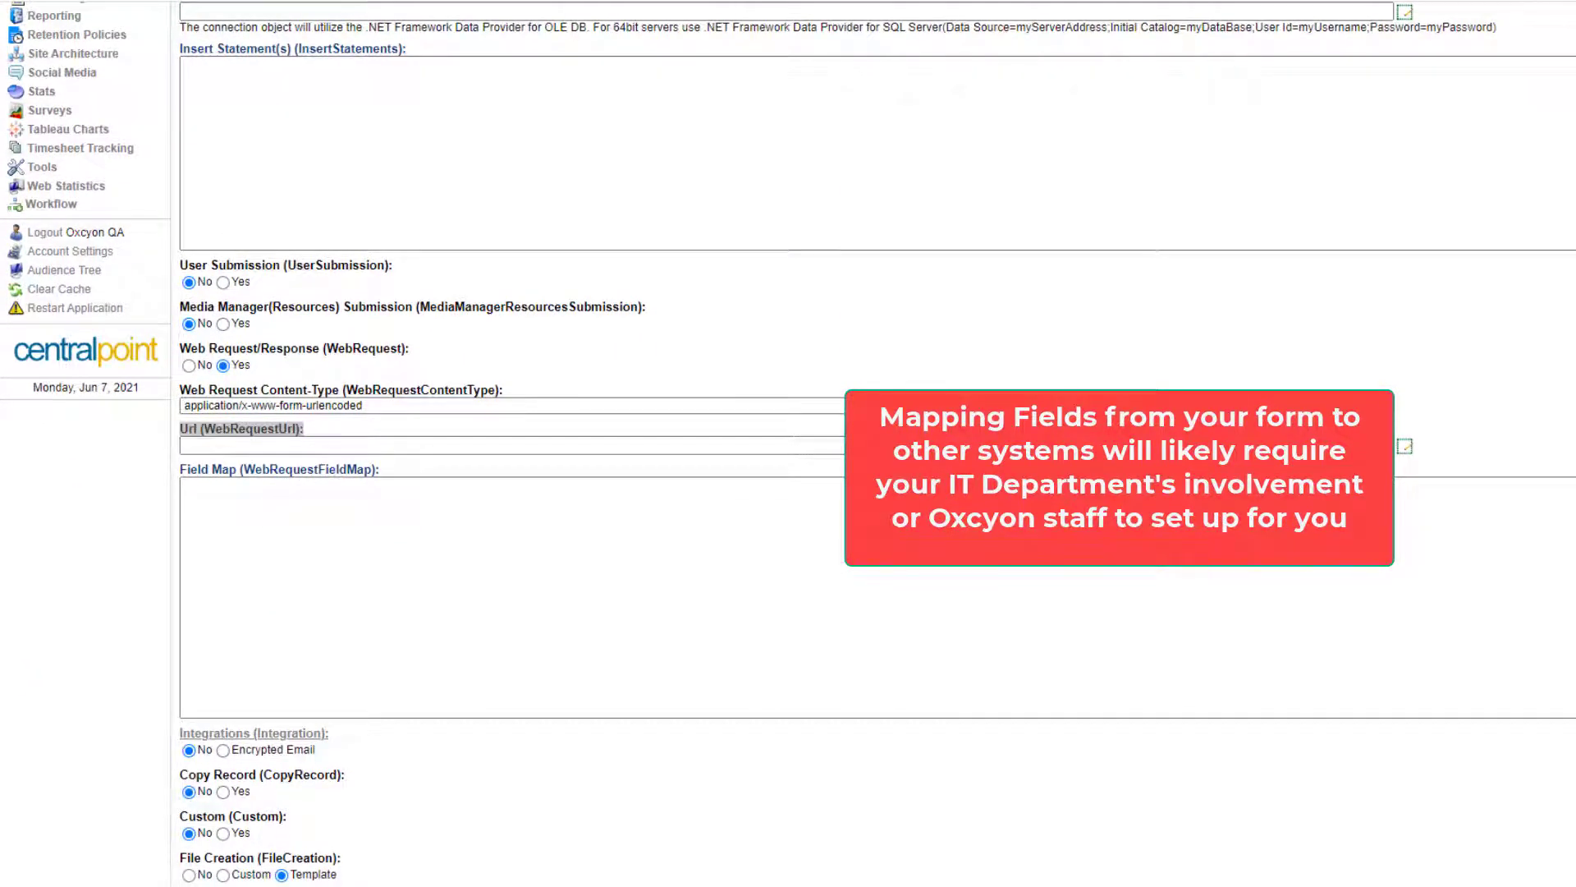
scroll(51, 398, "up", 7)
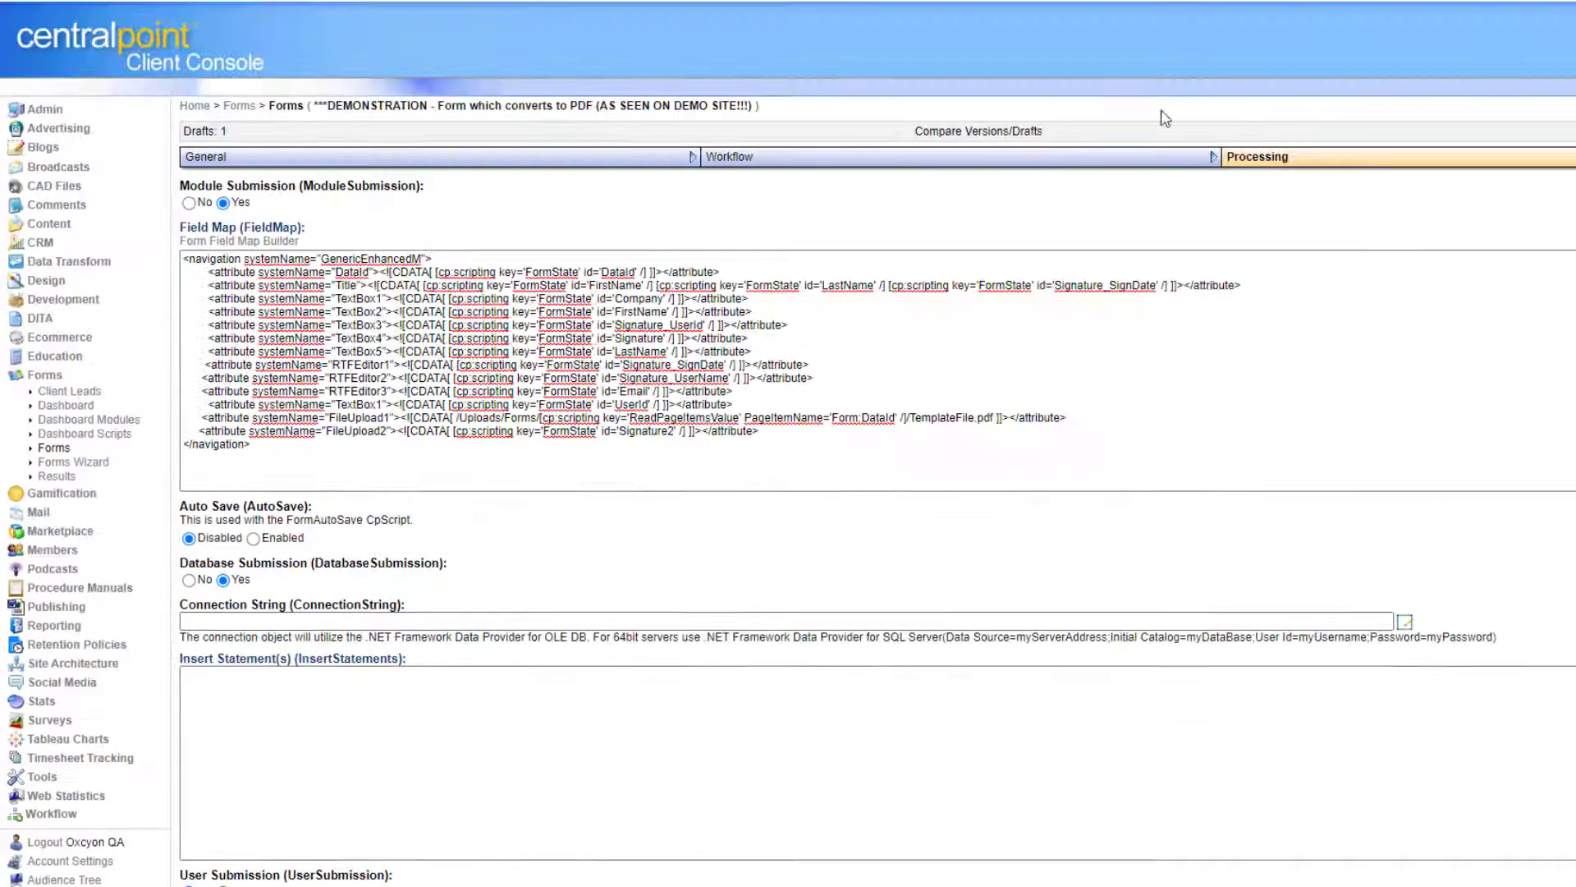
left_click(65, 448)
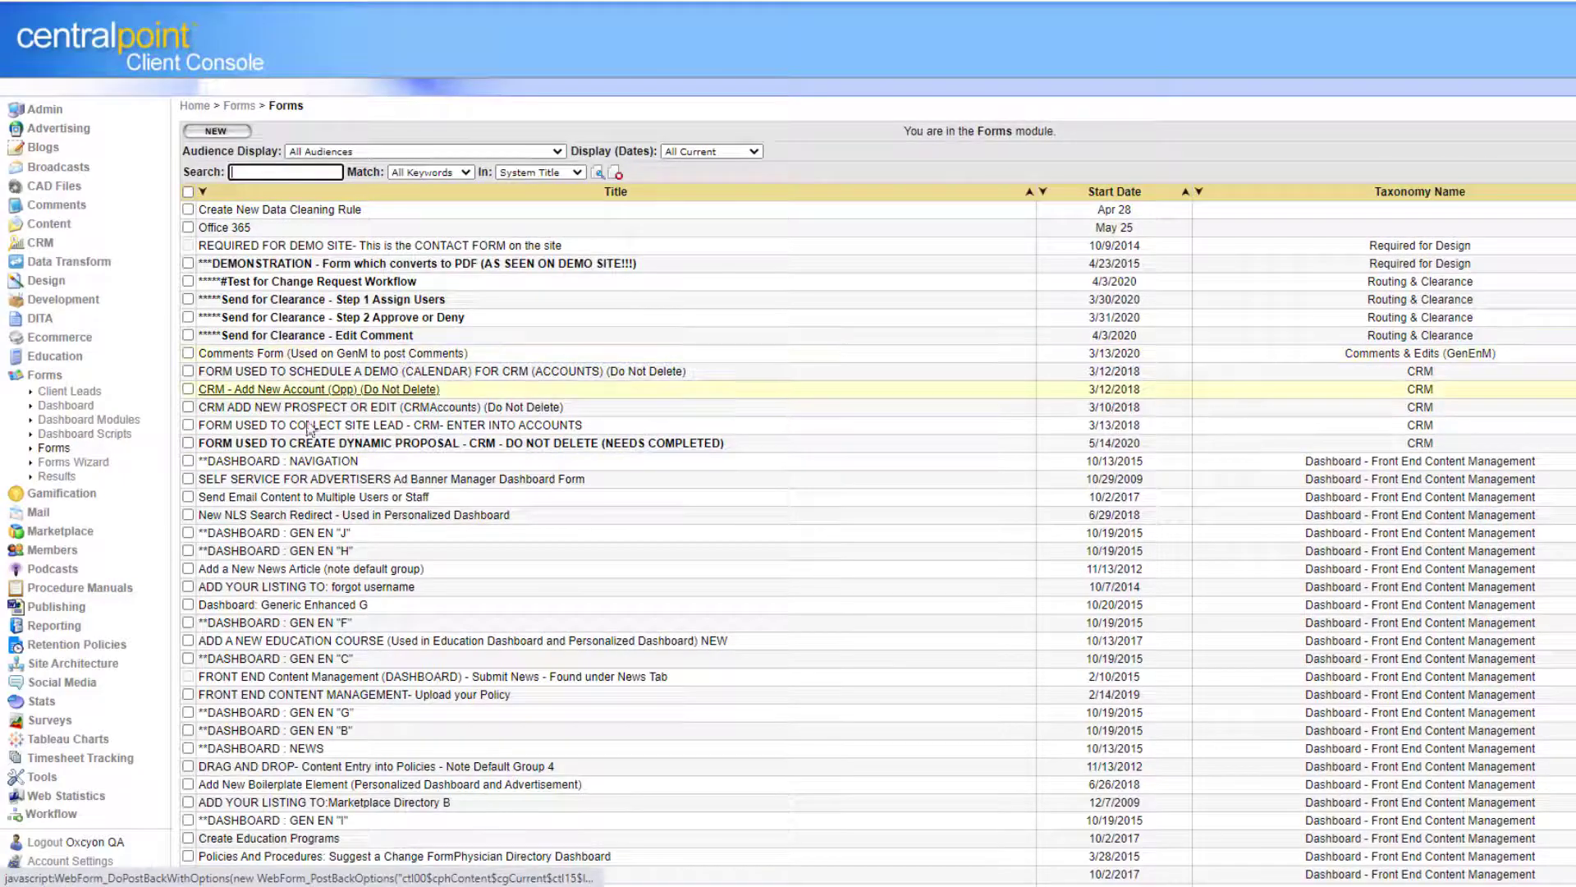
Tick the dynamic proposal form, back out of the copy prompt without copying, and start a new form.
left_click(188, 442)
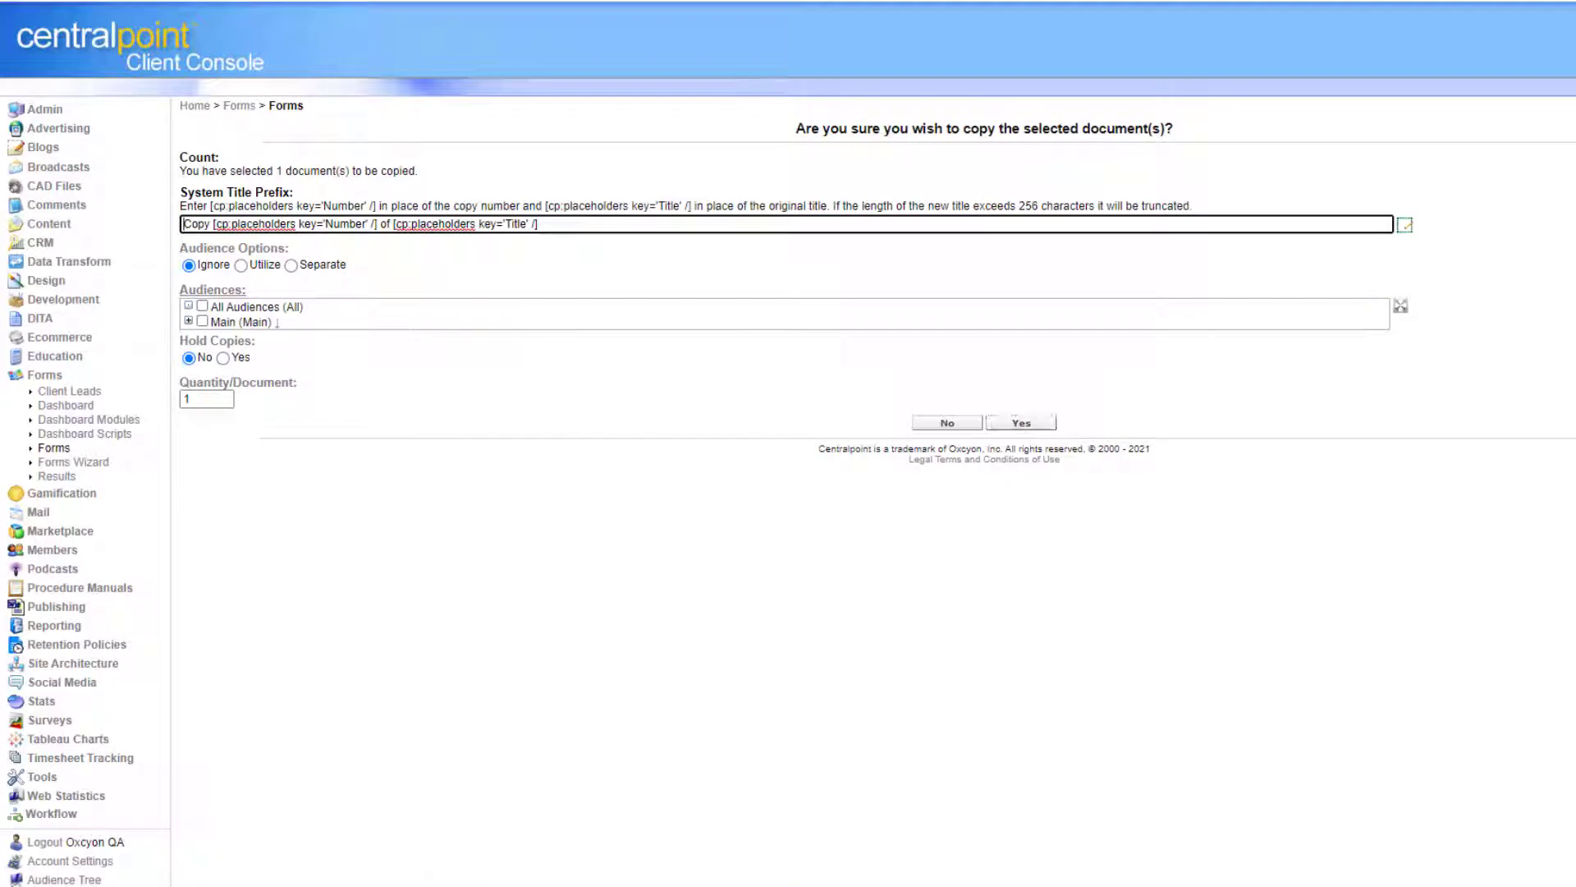
left_click(63, 449)
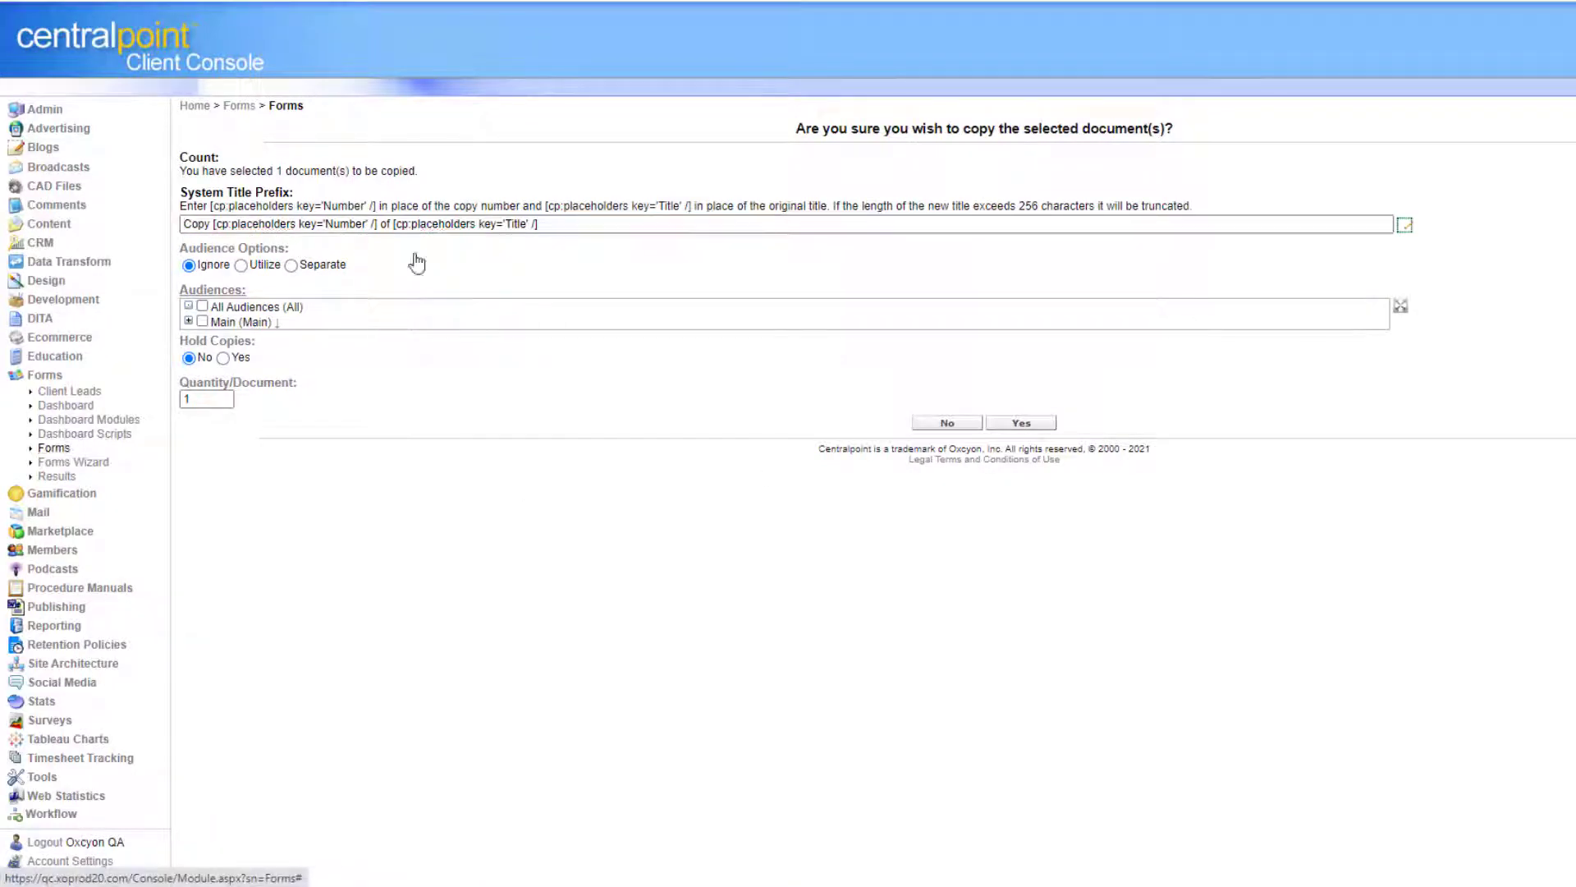
left_click(245, 107)
left_click(216, 132)
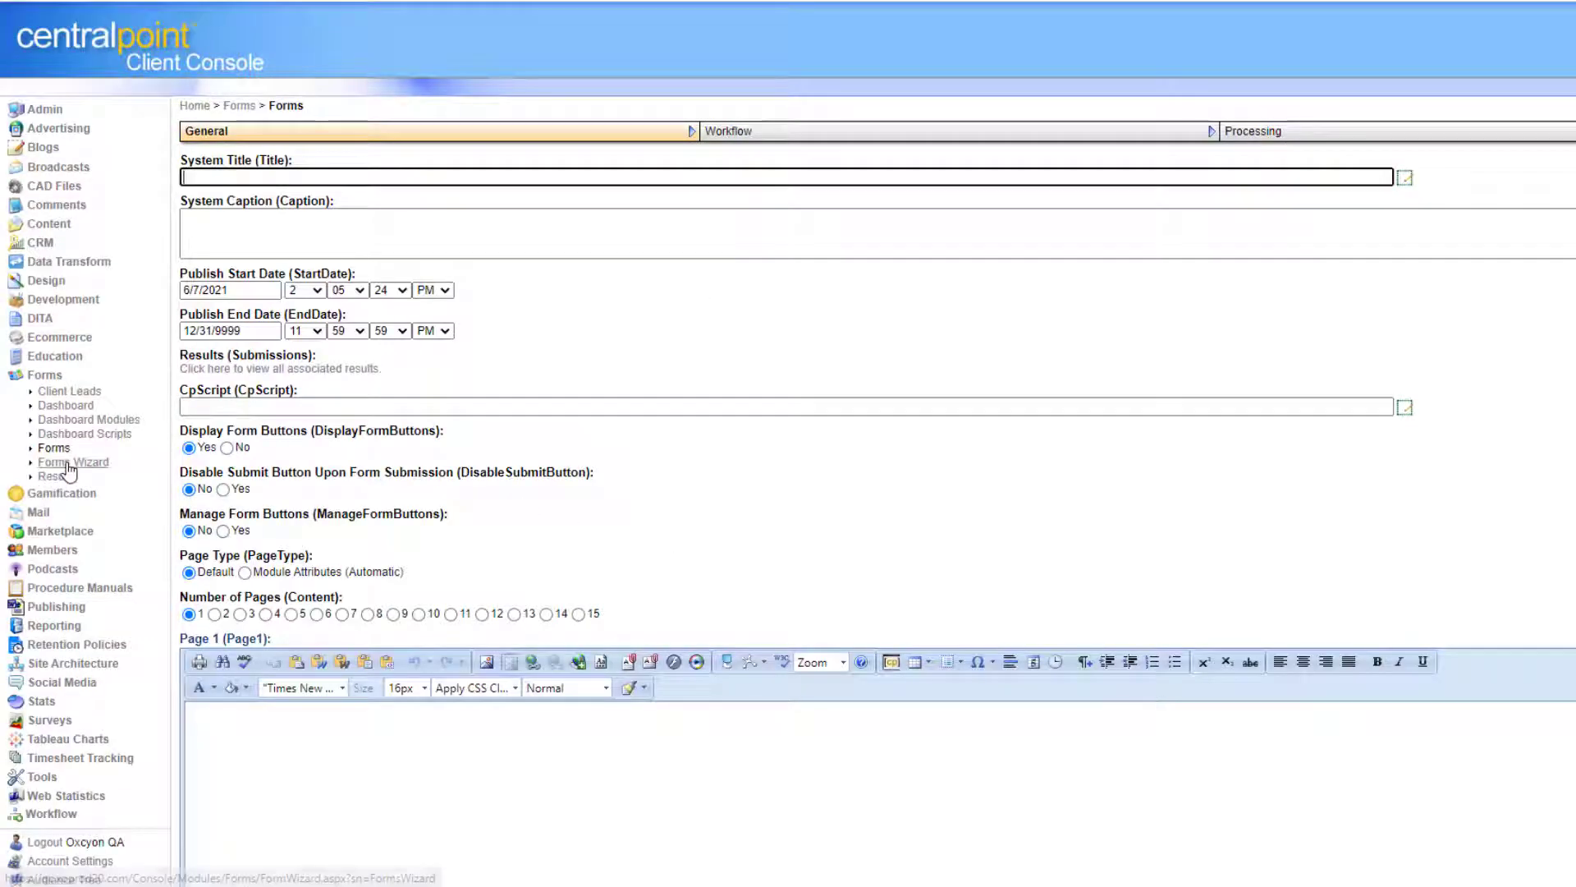
Start a new form in the Forms Wizard named 'My New Form'.
left_click(69, 464)
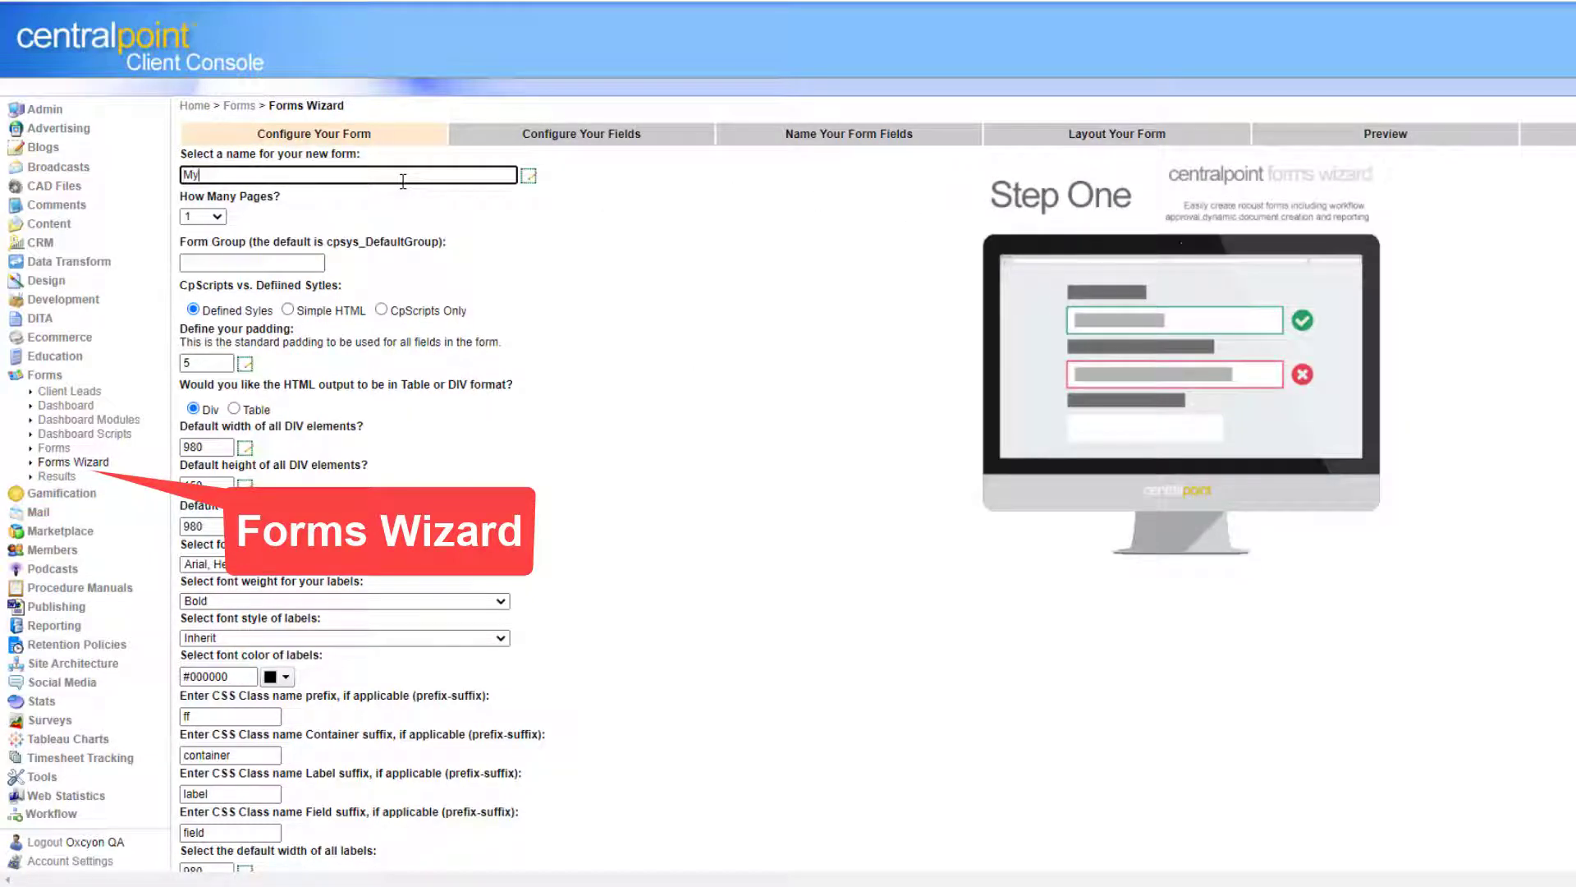
left_click(403, 180)
type("My New Form")
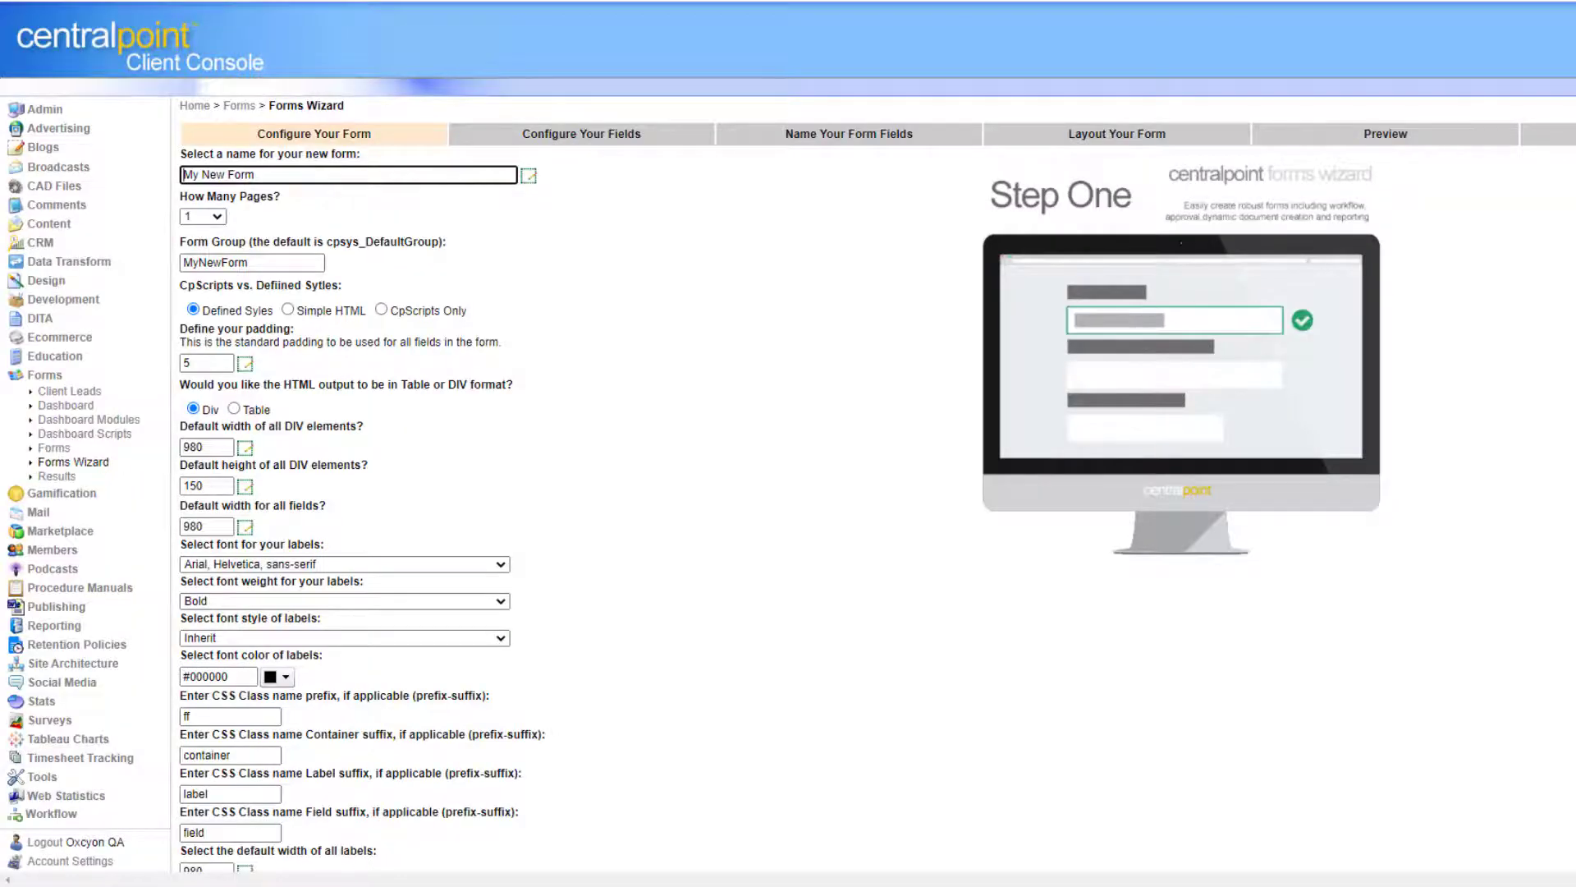
Check the form settings with group MyNewForm and advance to Configure Your Form.
scroll(788, 444, "down", 1)
scroll(302, 123, "down", 1)
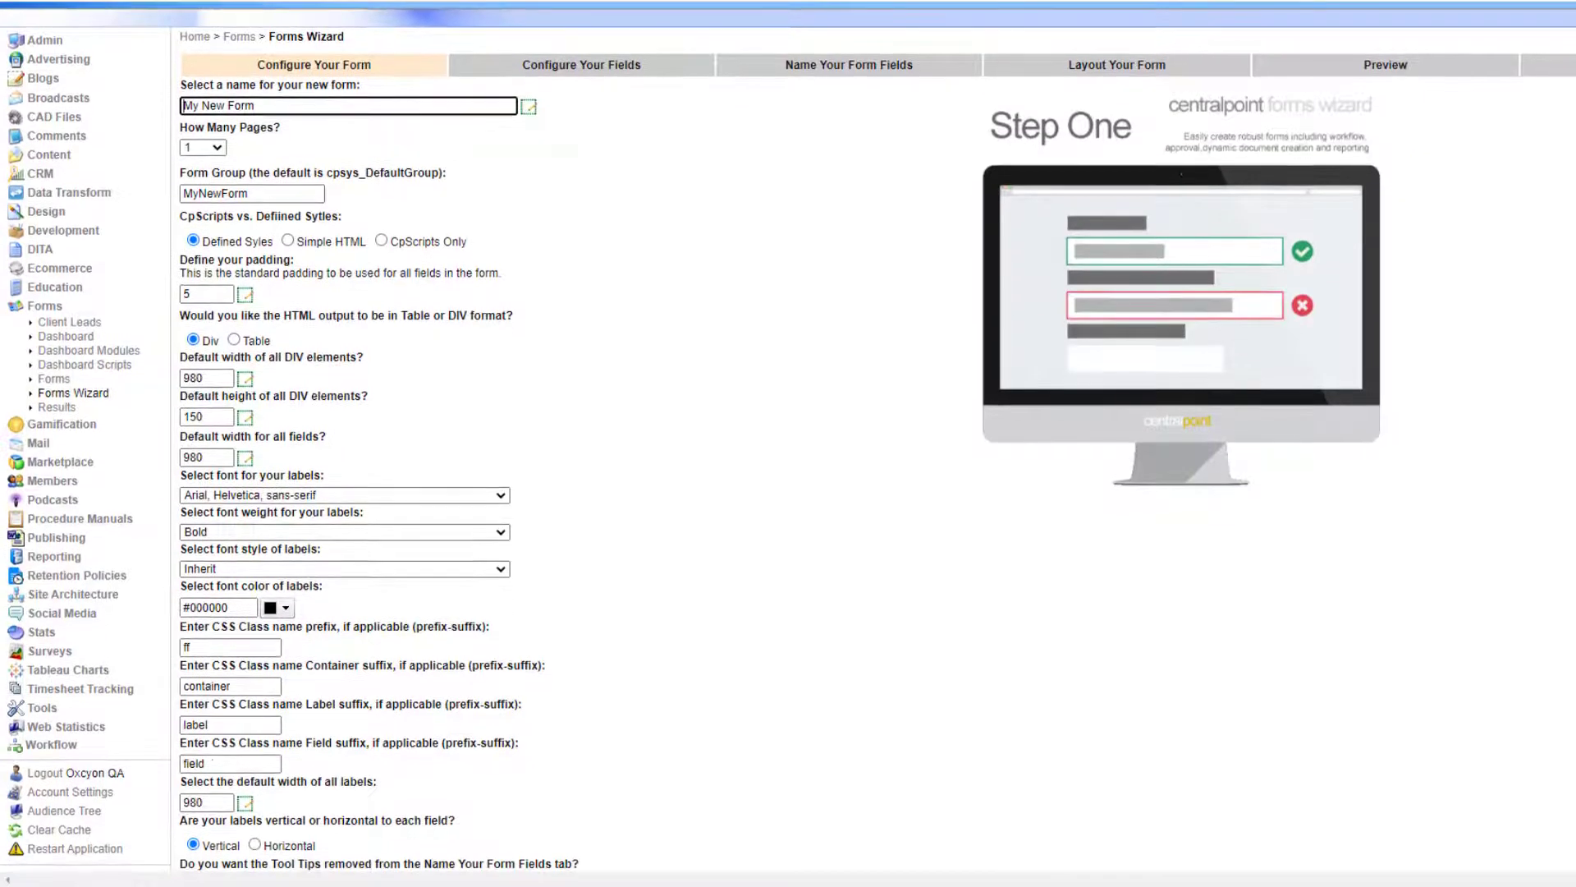
left_click_drag(278, 107, 126, 109)
left_click(743, 392)
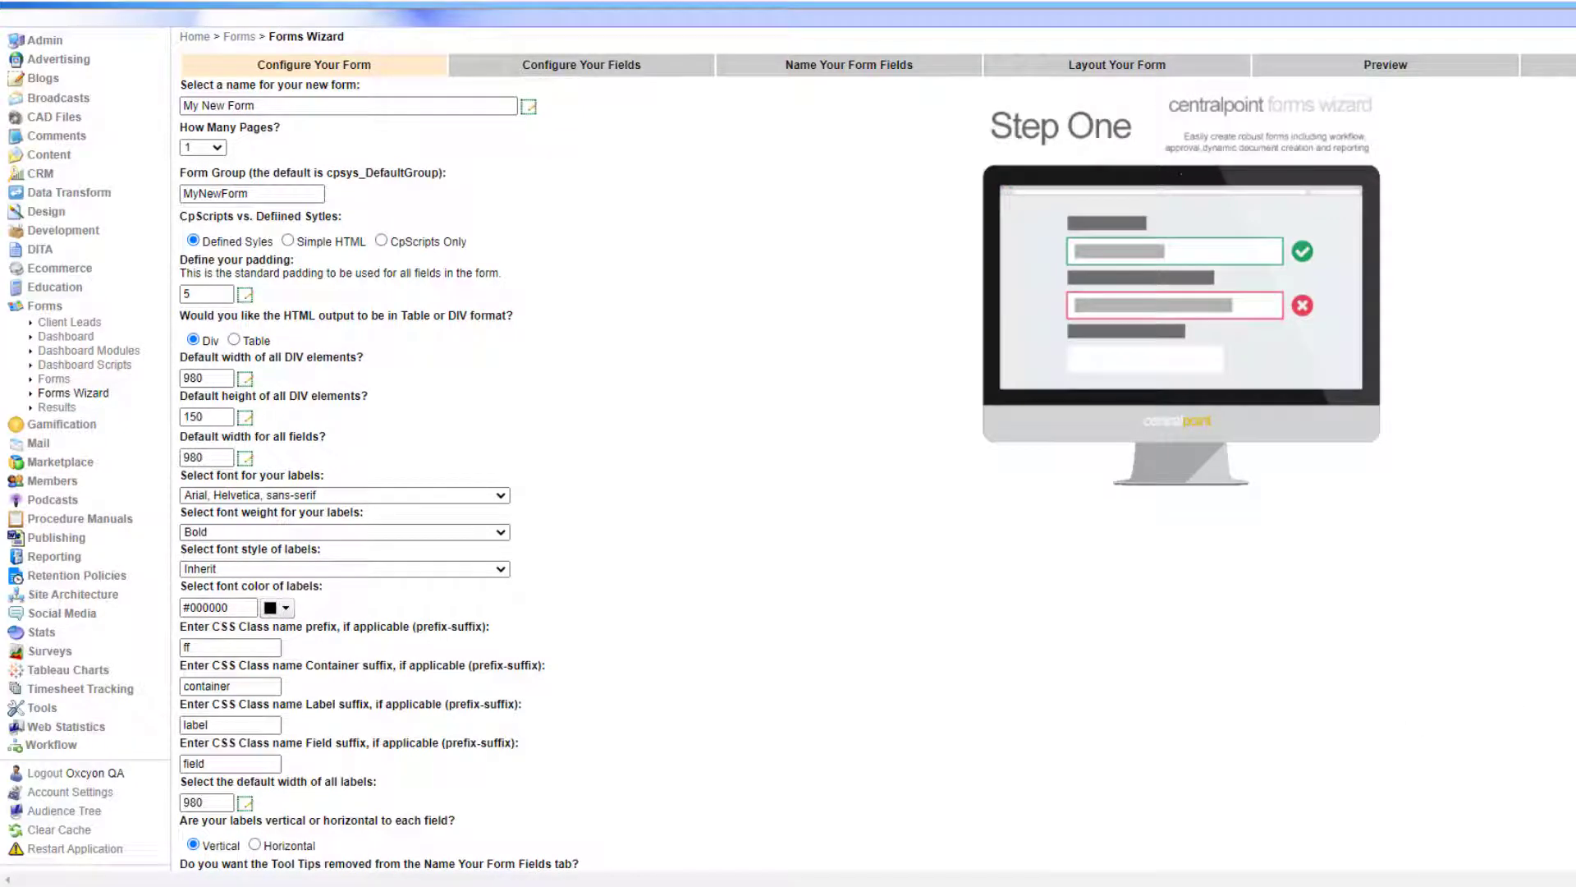
scroll(1131, 762, "down", 2)
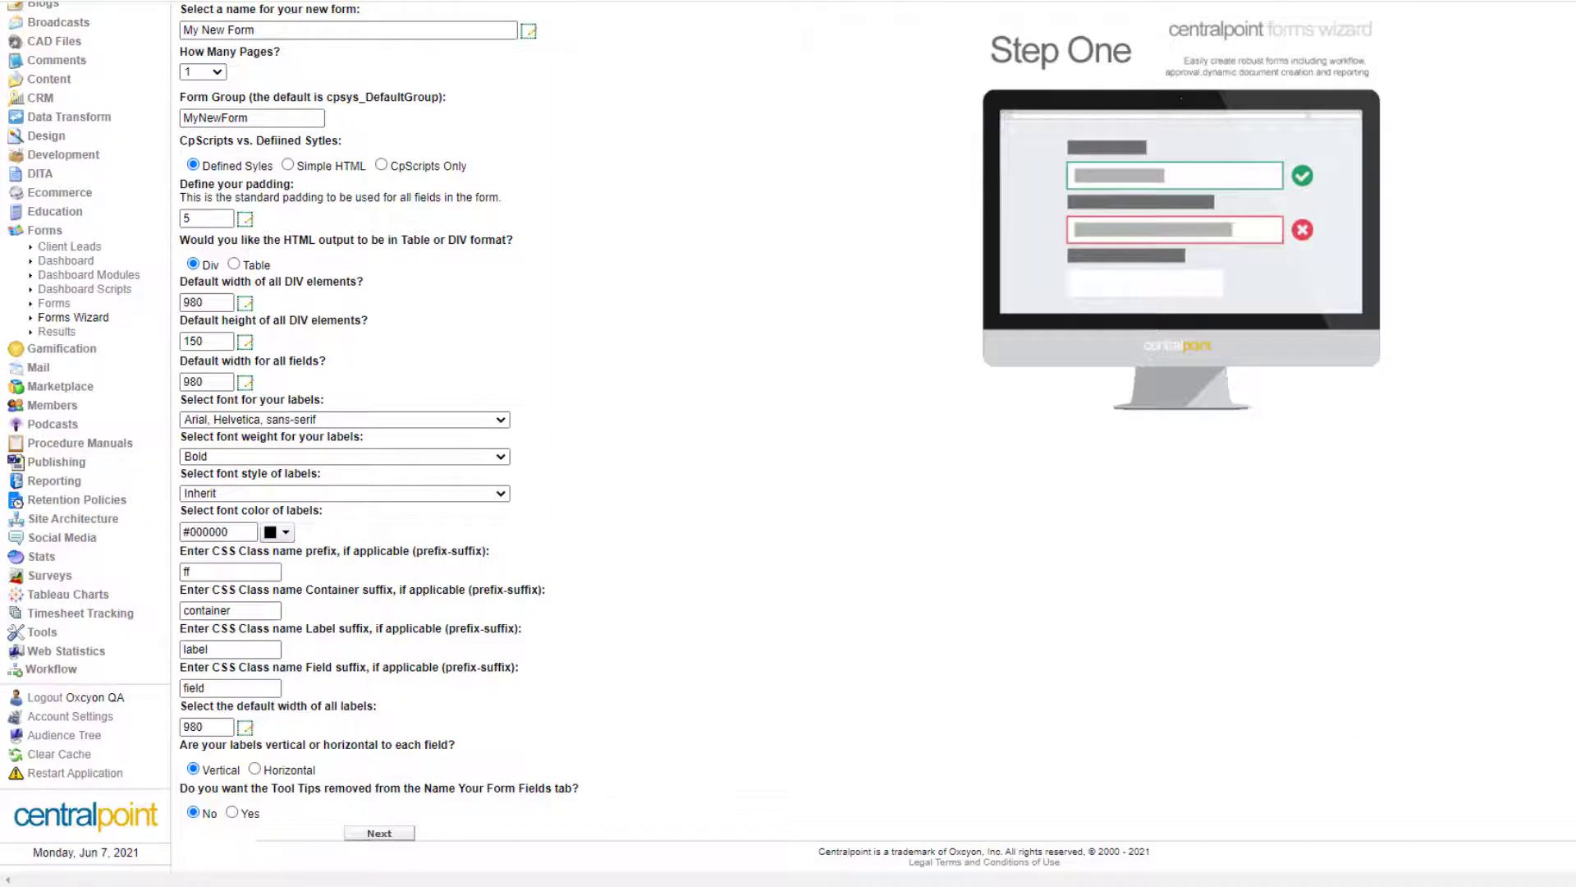
scroll(739, 538, "up", 4)
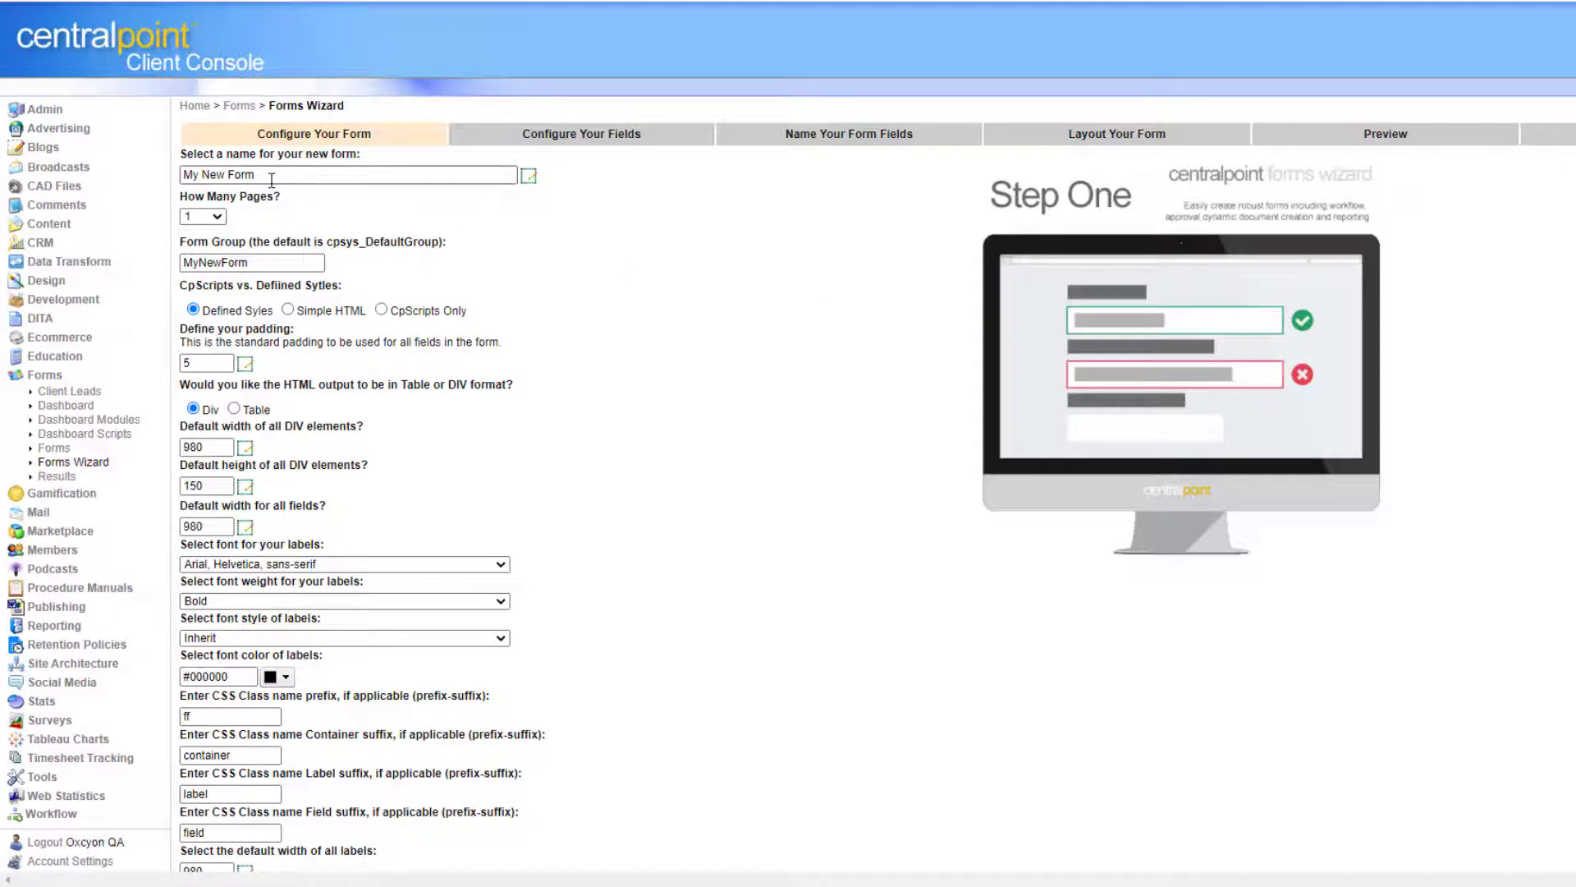
left_click_drag(271, 180, 120, 166)
left_click(851, 487)
scroll(789, 493, "down", 1)
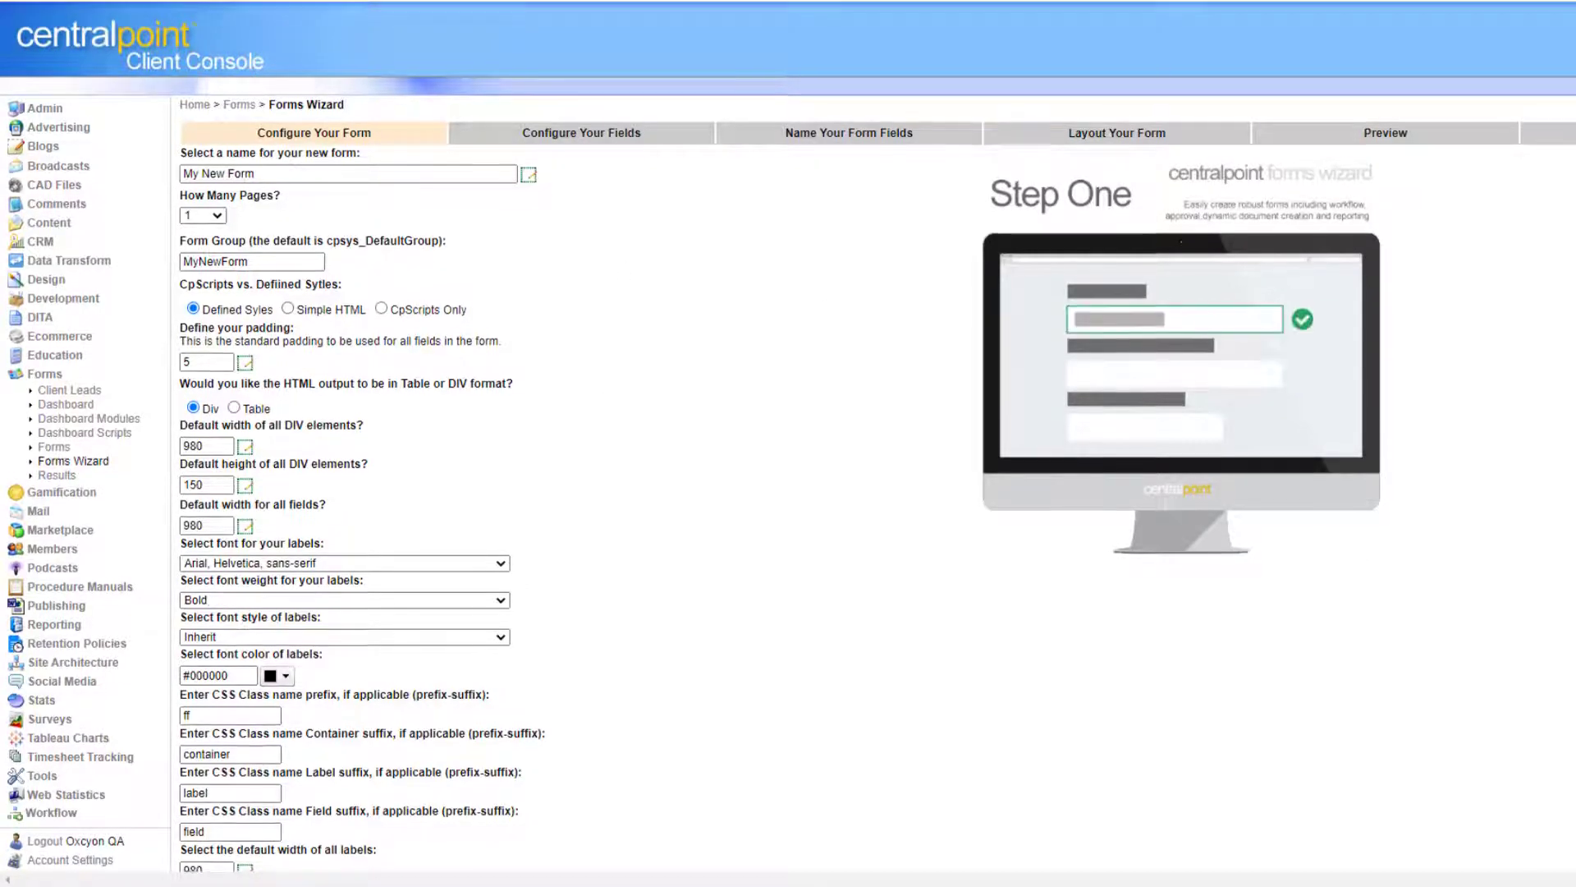
scroll(852, 487, "down", 3)
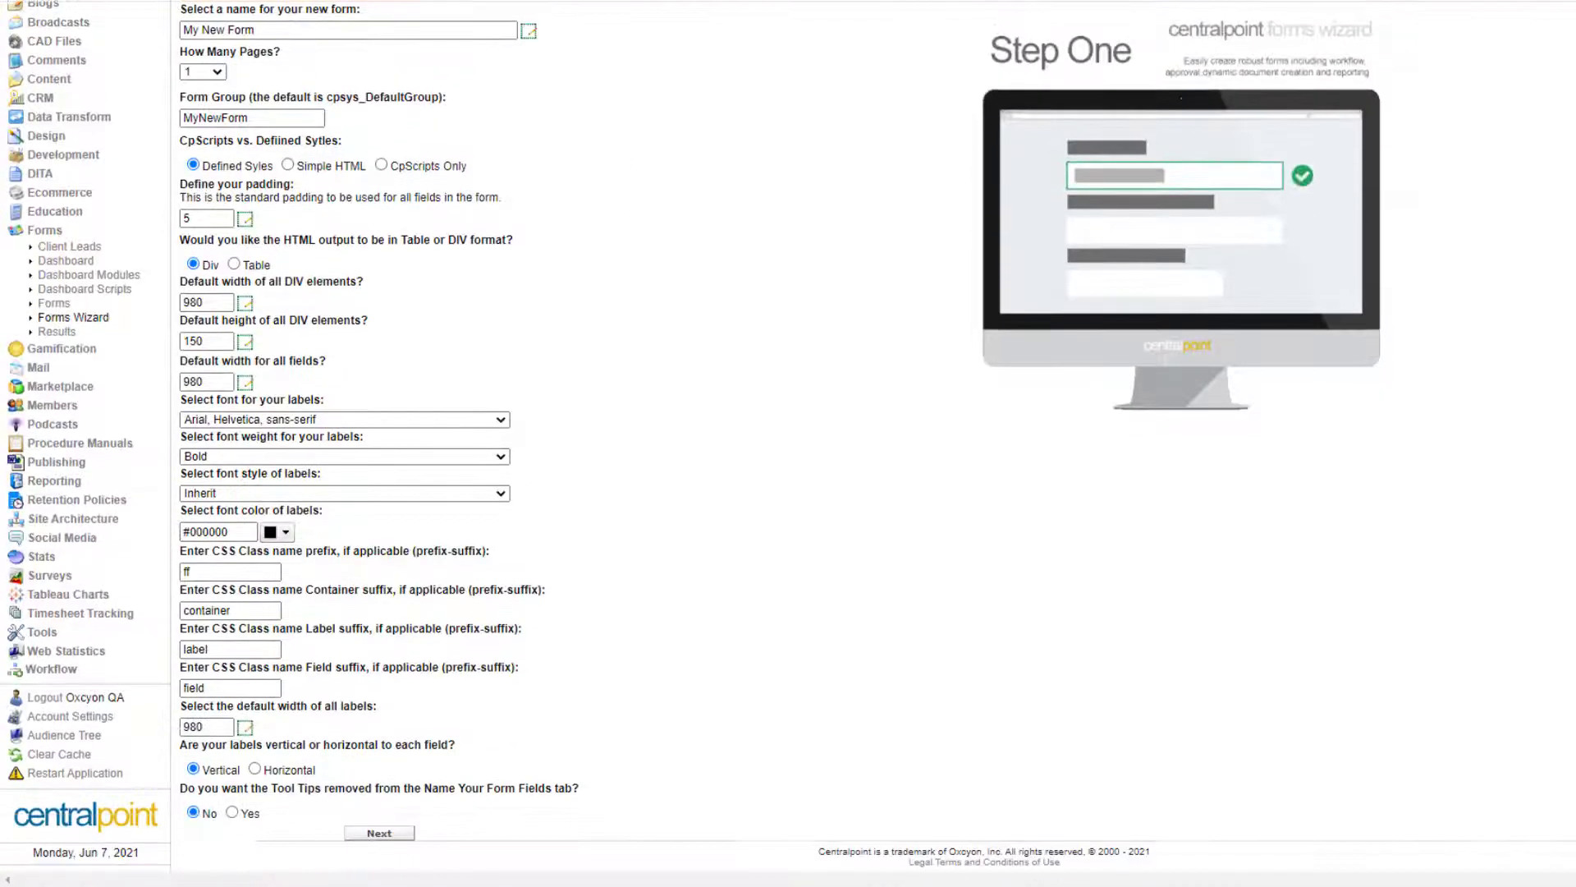
left_click(386, 834)
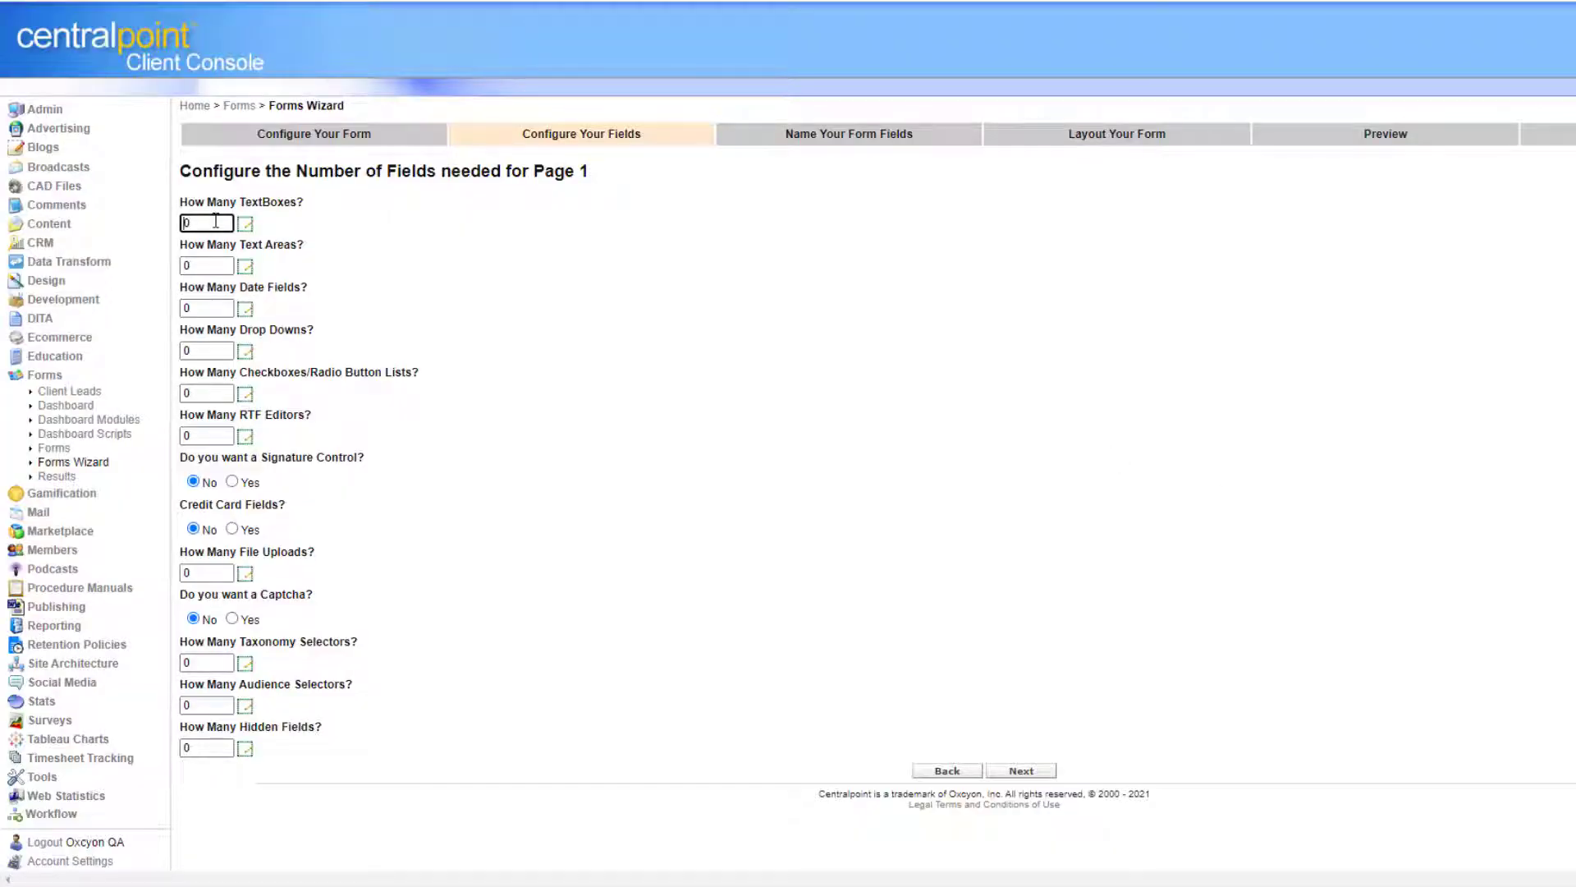
Set page 1 to 2 text boxes, 1 date field and 1 drop-down.
double_click(215, 220)
type("2")
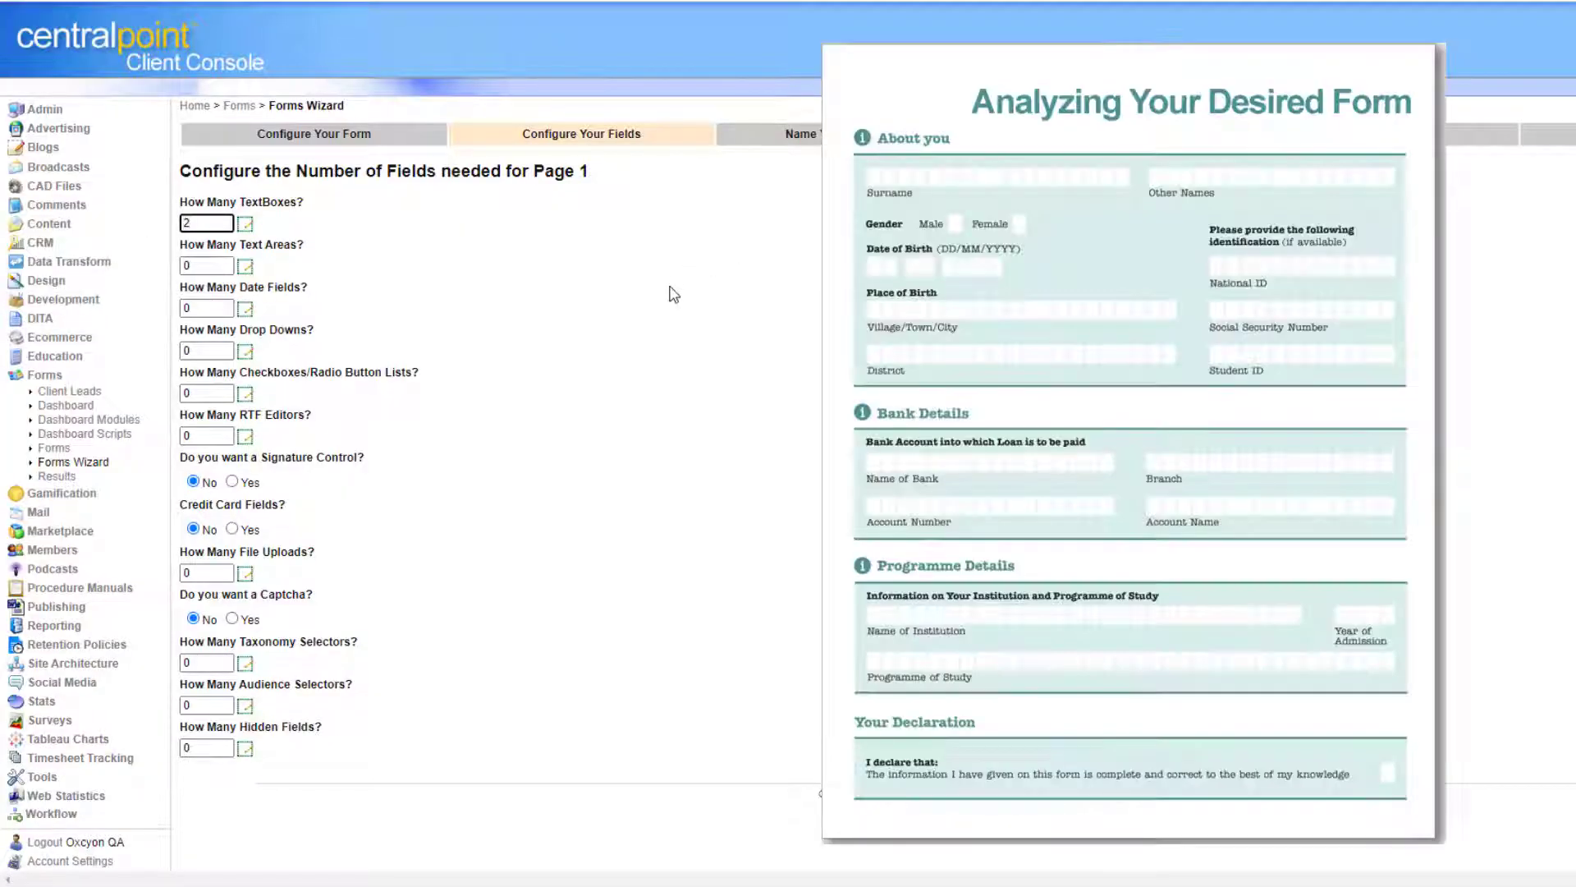
left_click_drag(215, 265, 151, 265)
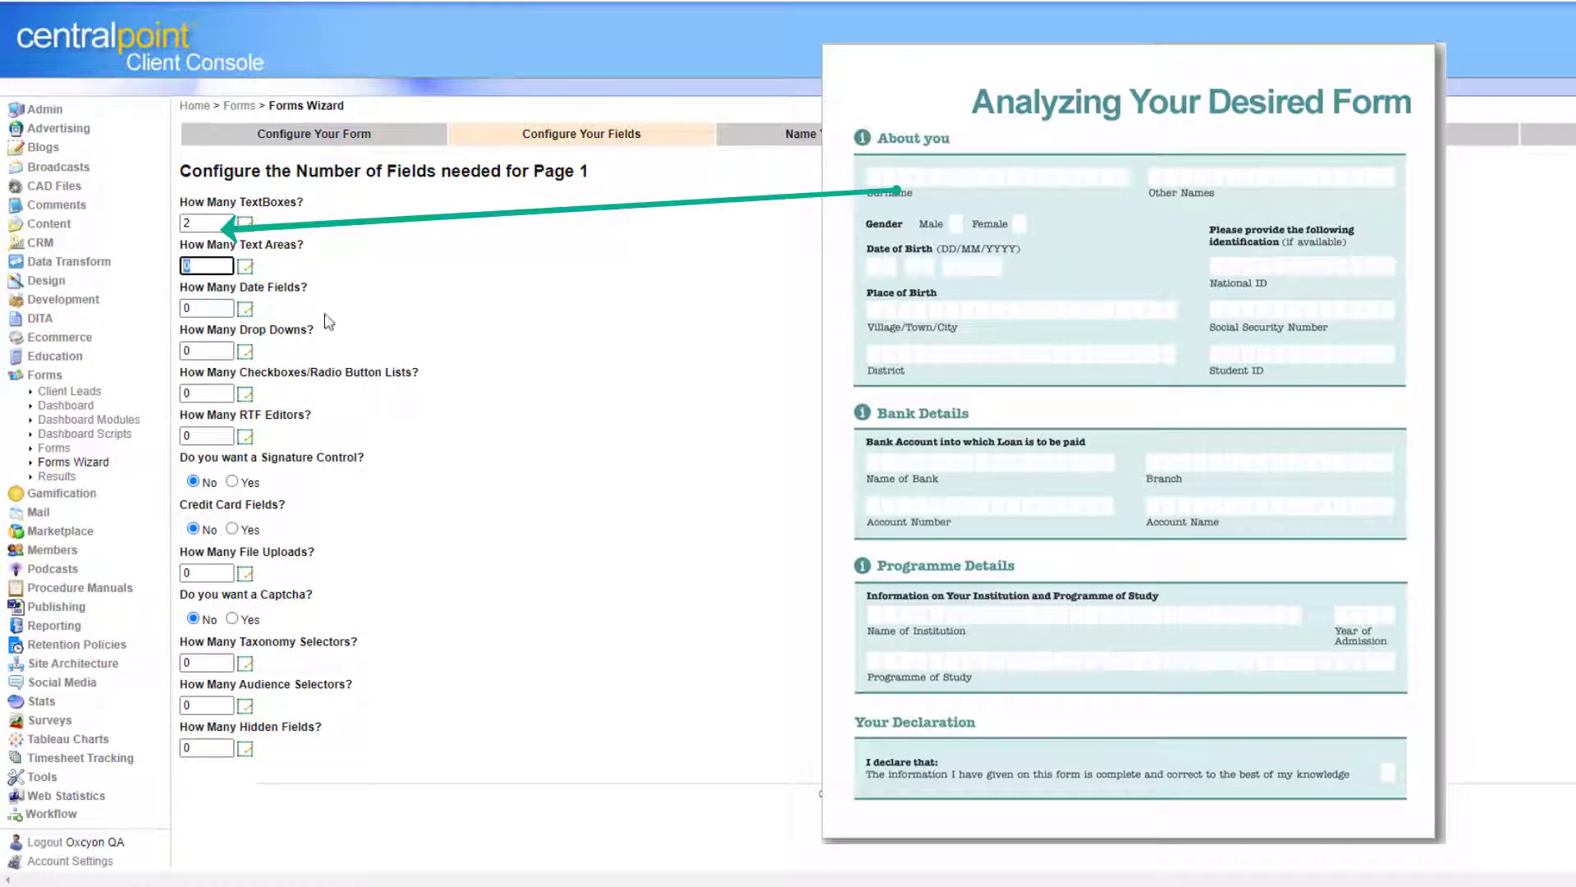
double_click(214, 308)
type("1")
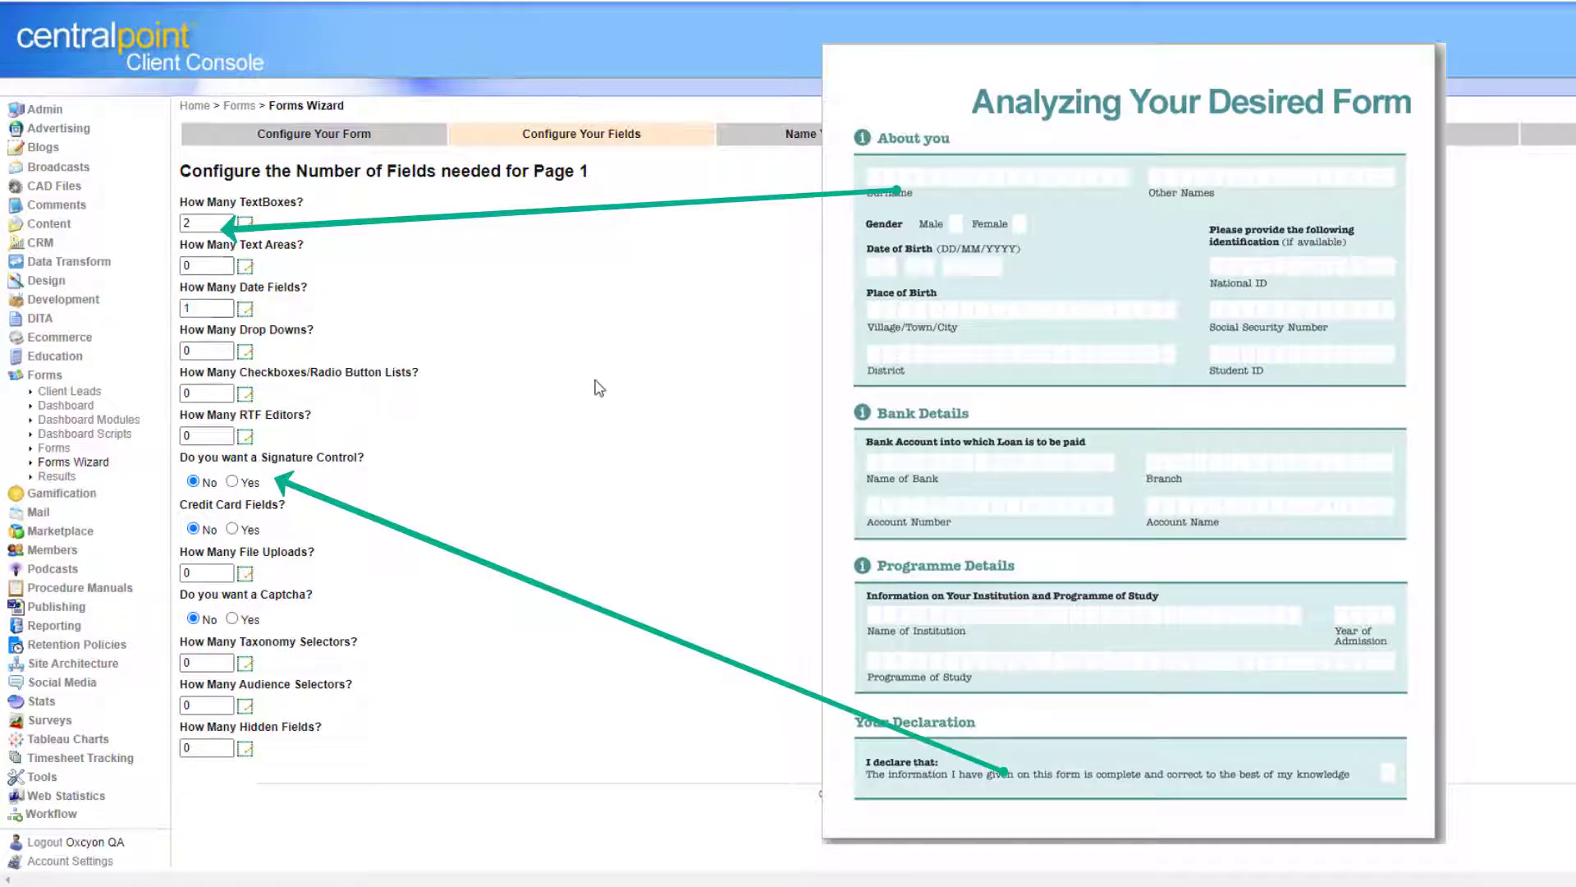
double_click(215, 350)
type("1")
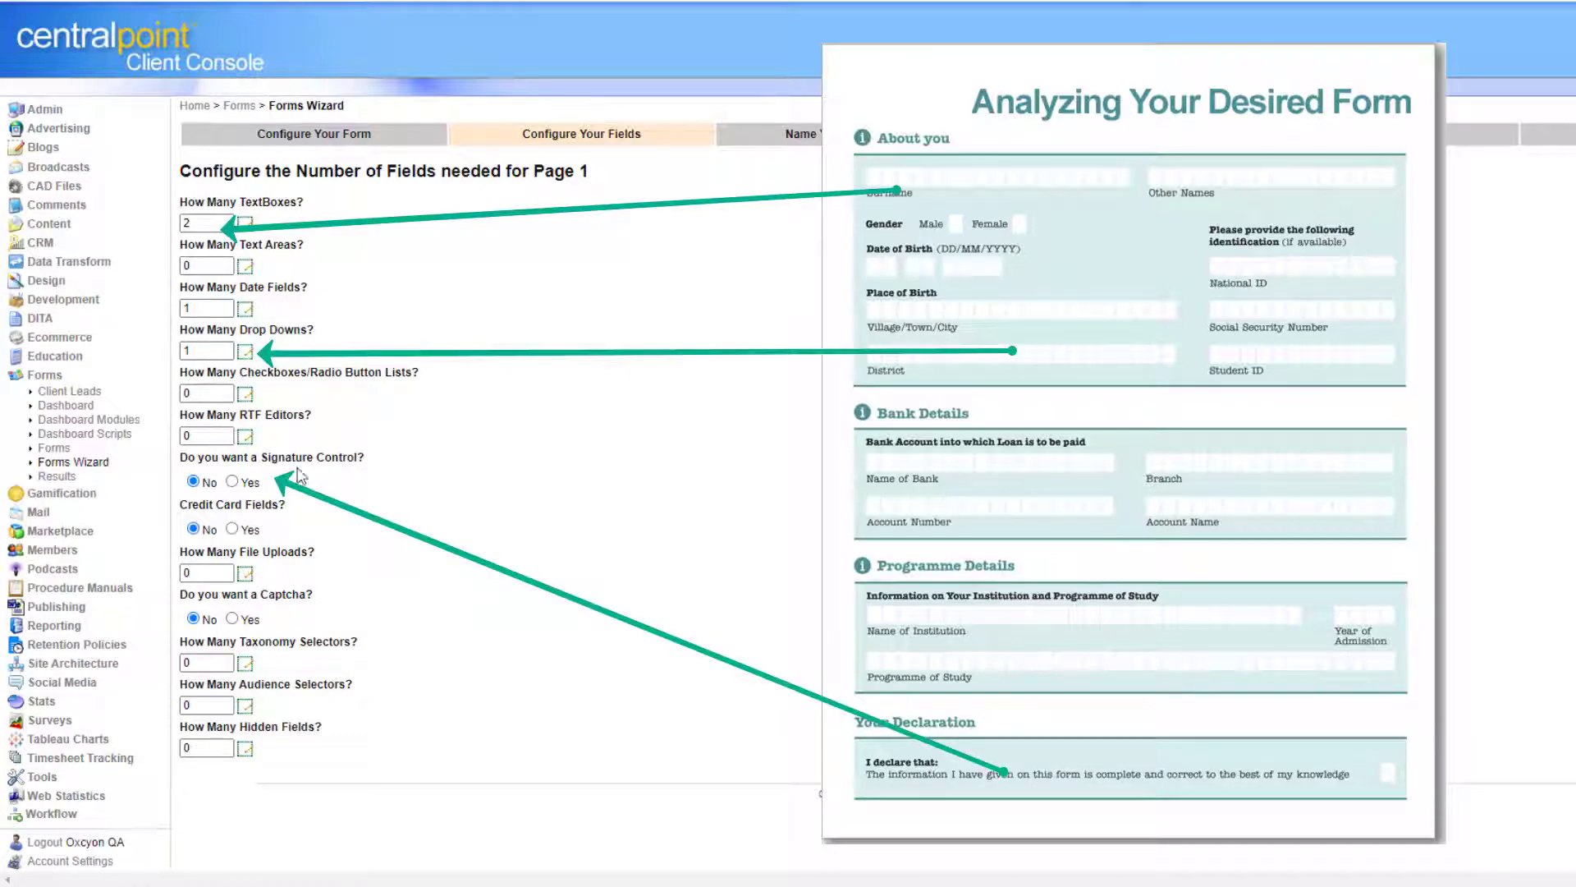
Add 1 rich-text editor, 2 file uploads and a signature control, then continue.
double_click(201, 435)
type("1")
double_click(205, 573)
type("2")
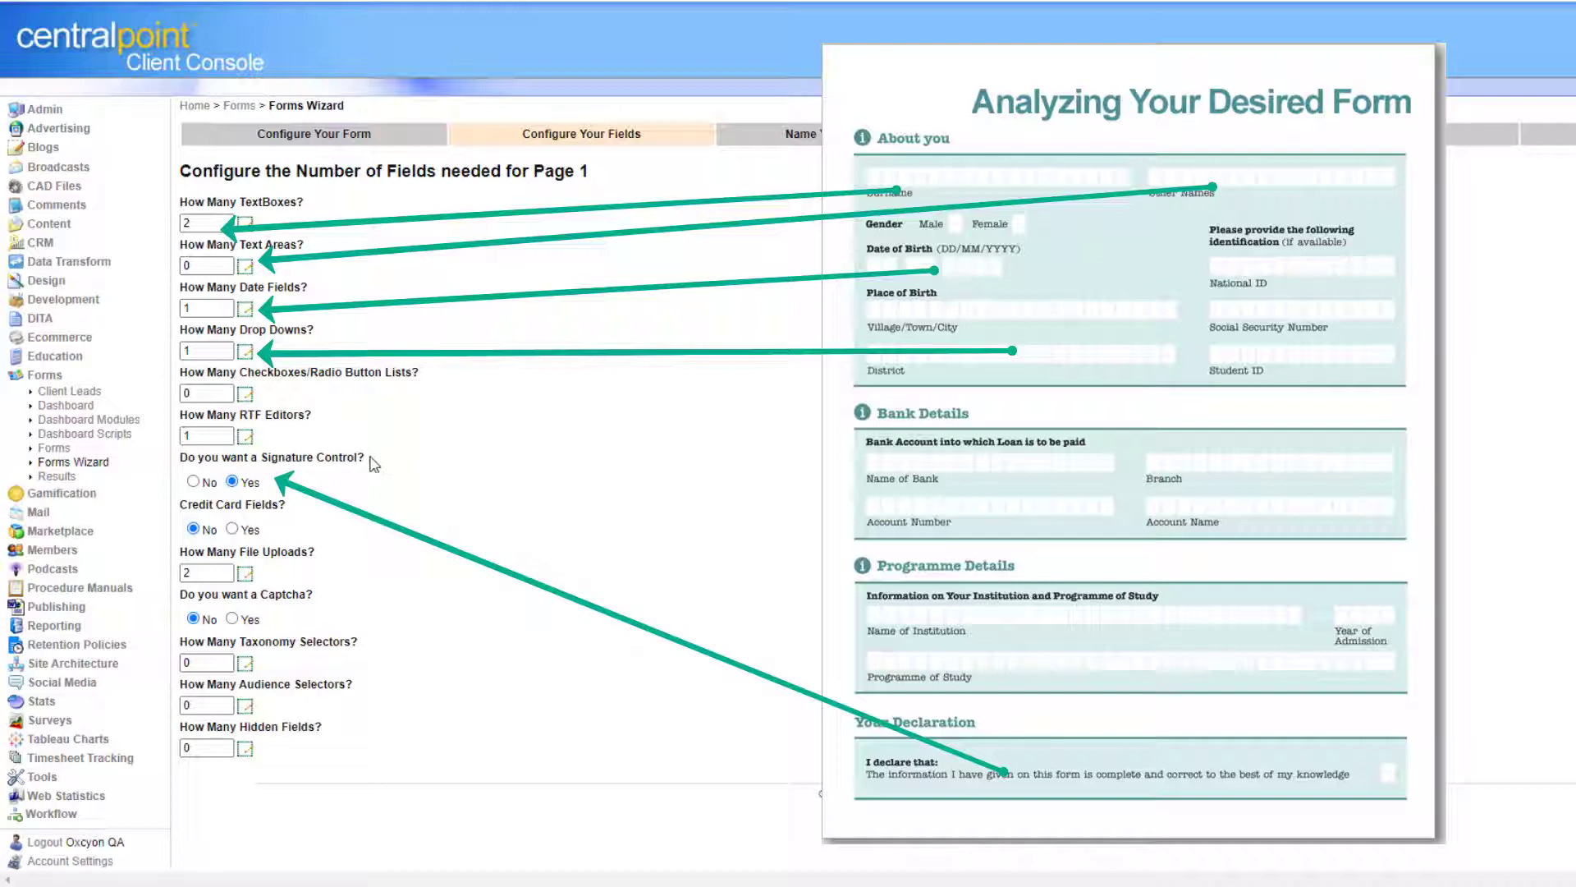
left_click_drag(367, 458, 188, 457)
left_click(697, 501)
left_click(1039, 778)
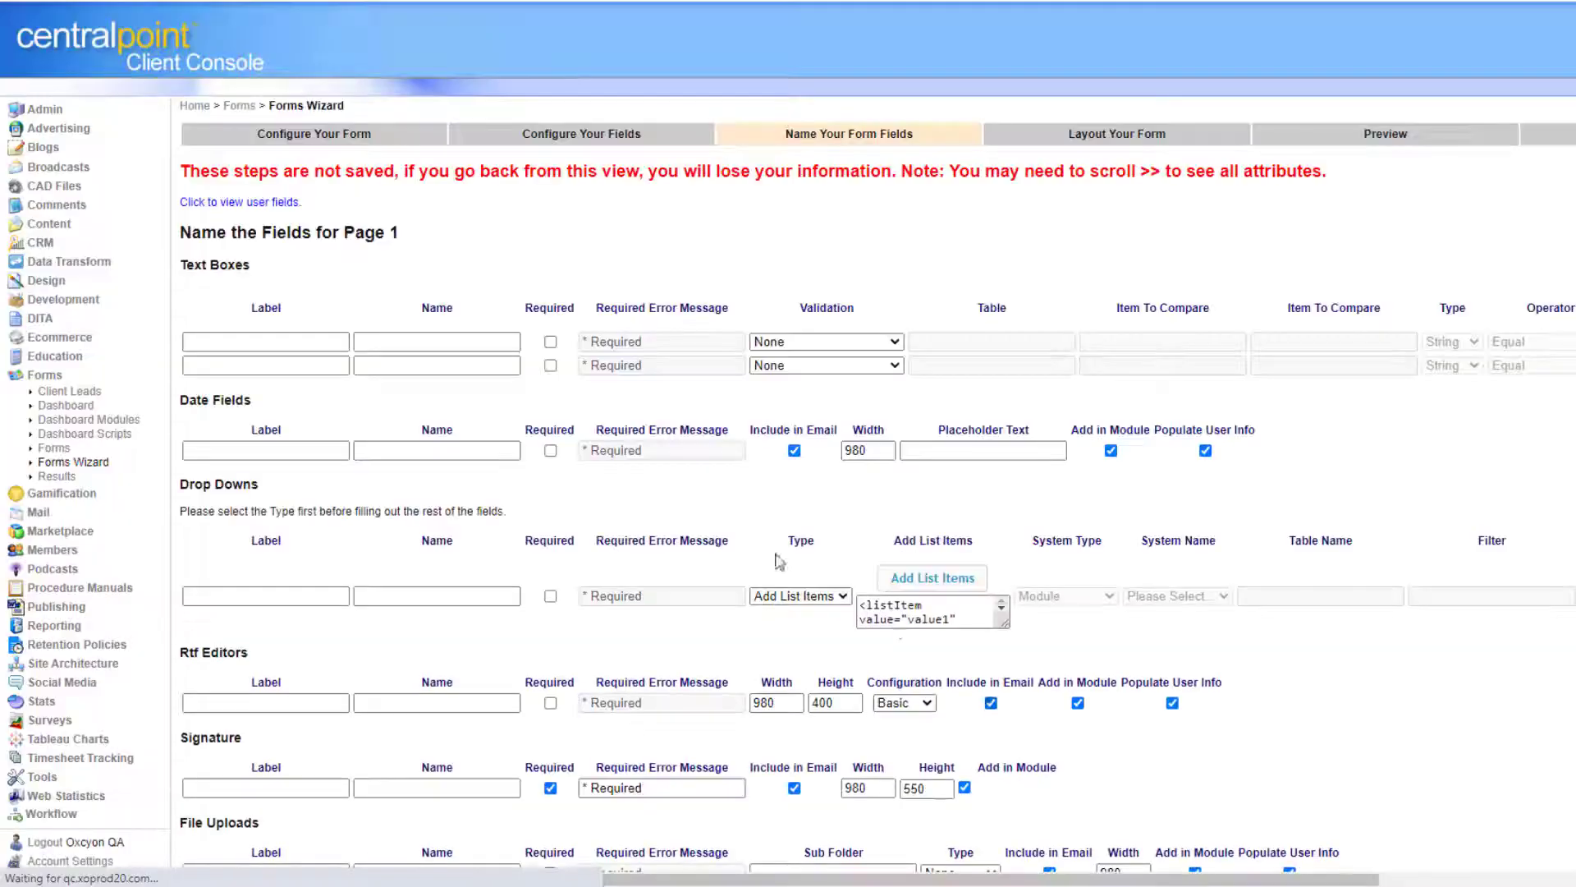
Label the first text box 'First Name', set its system name, and make it required.
left_click(311, 343)
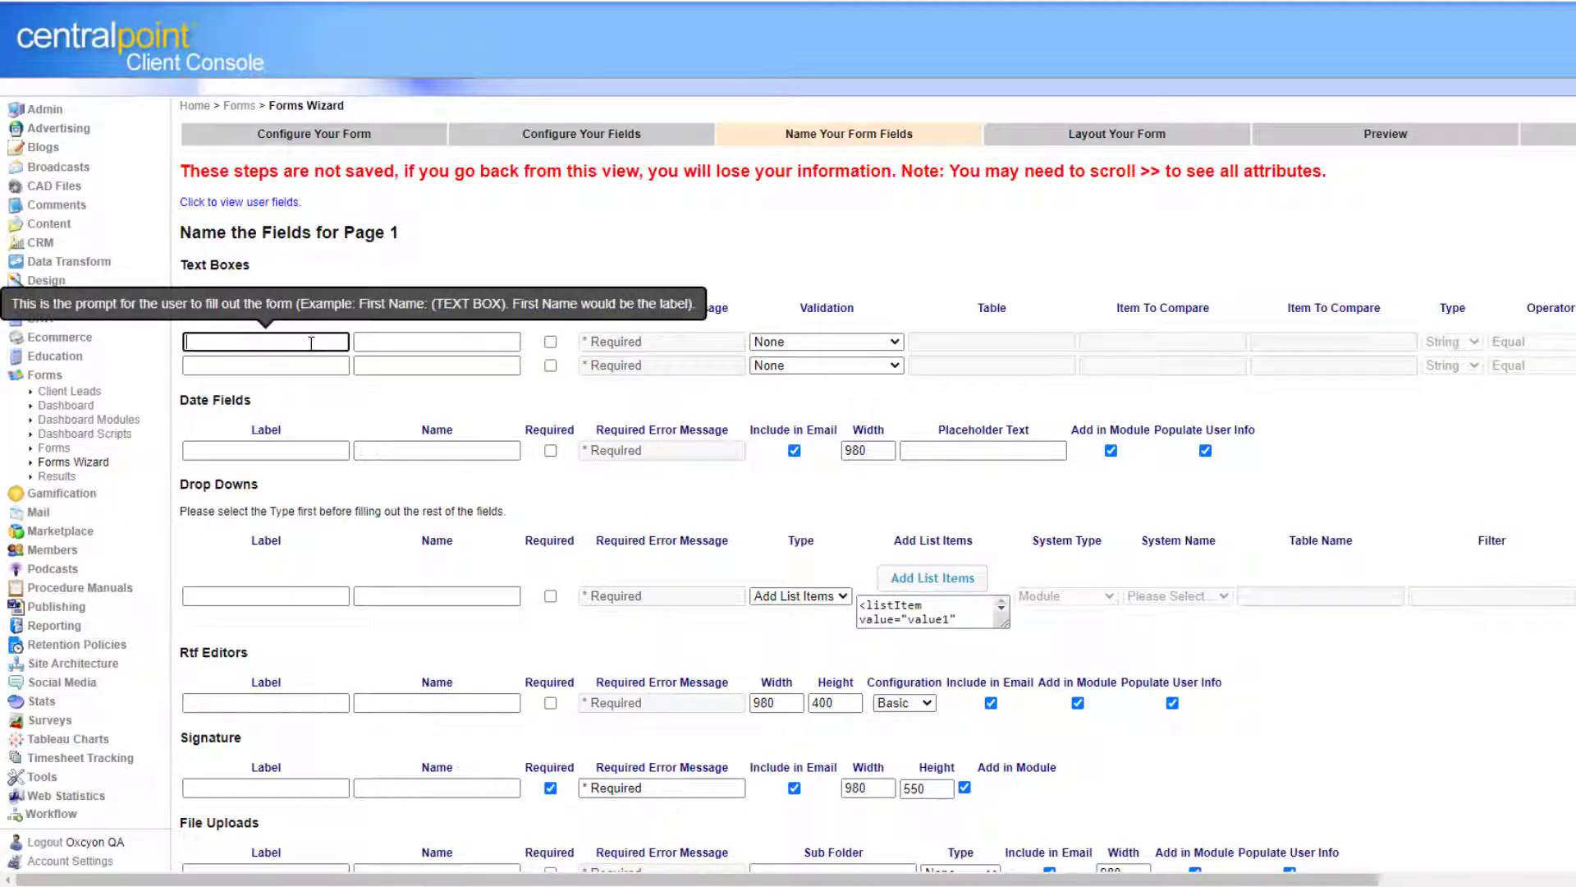
type("First Name")
left_click(483, 343)
type("F")
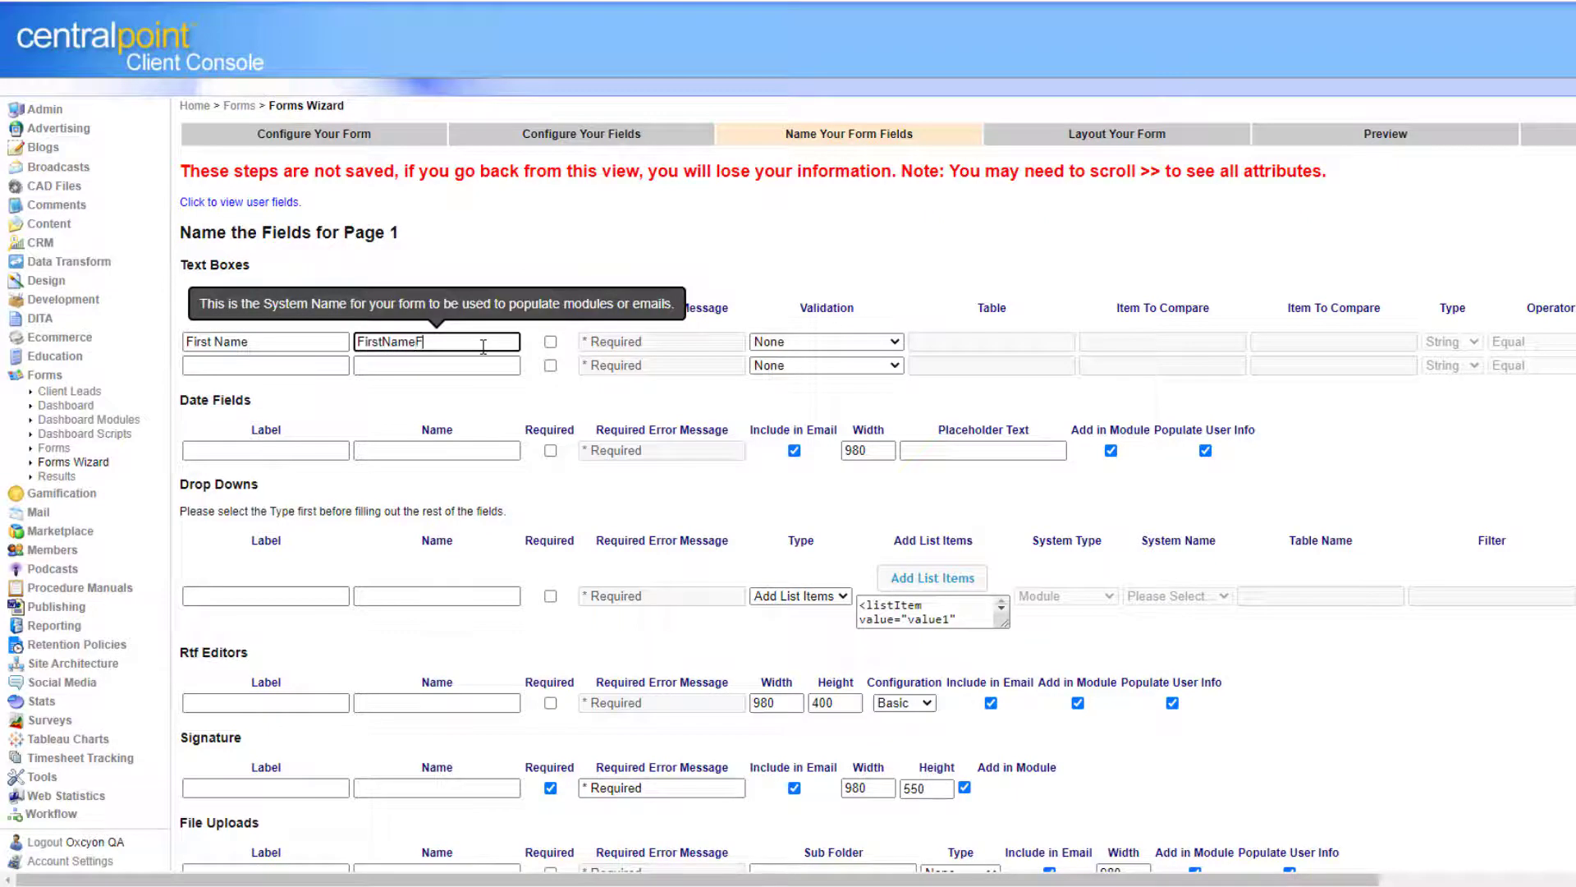
type("name")
left_click_drag(489, 346, 273, 330)
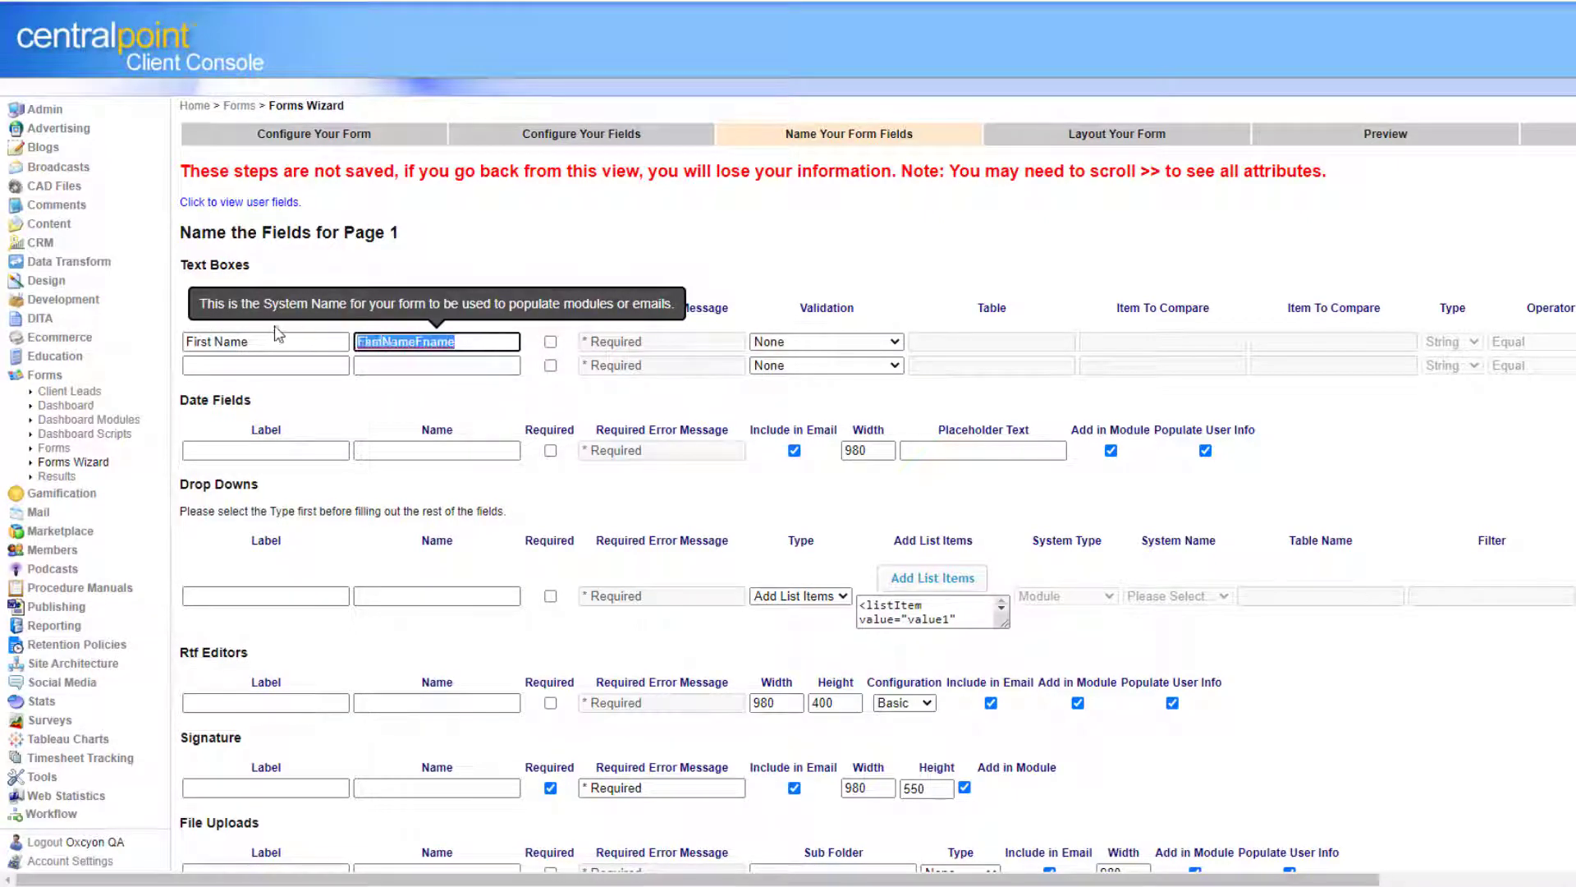
type("Fr")
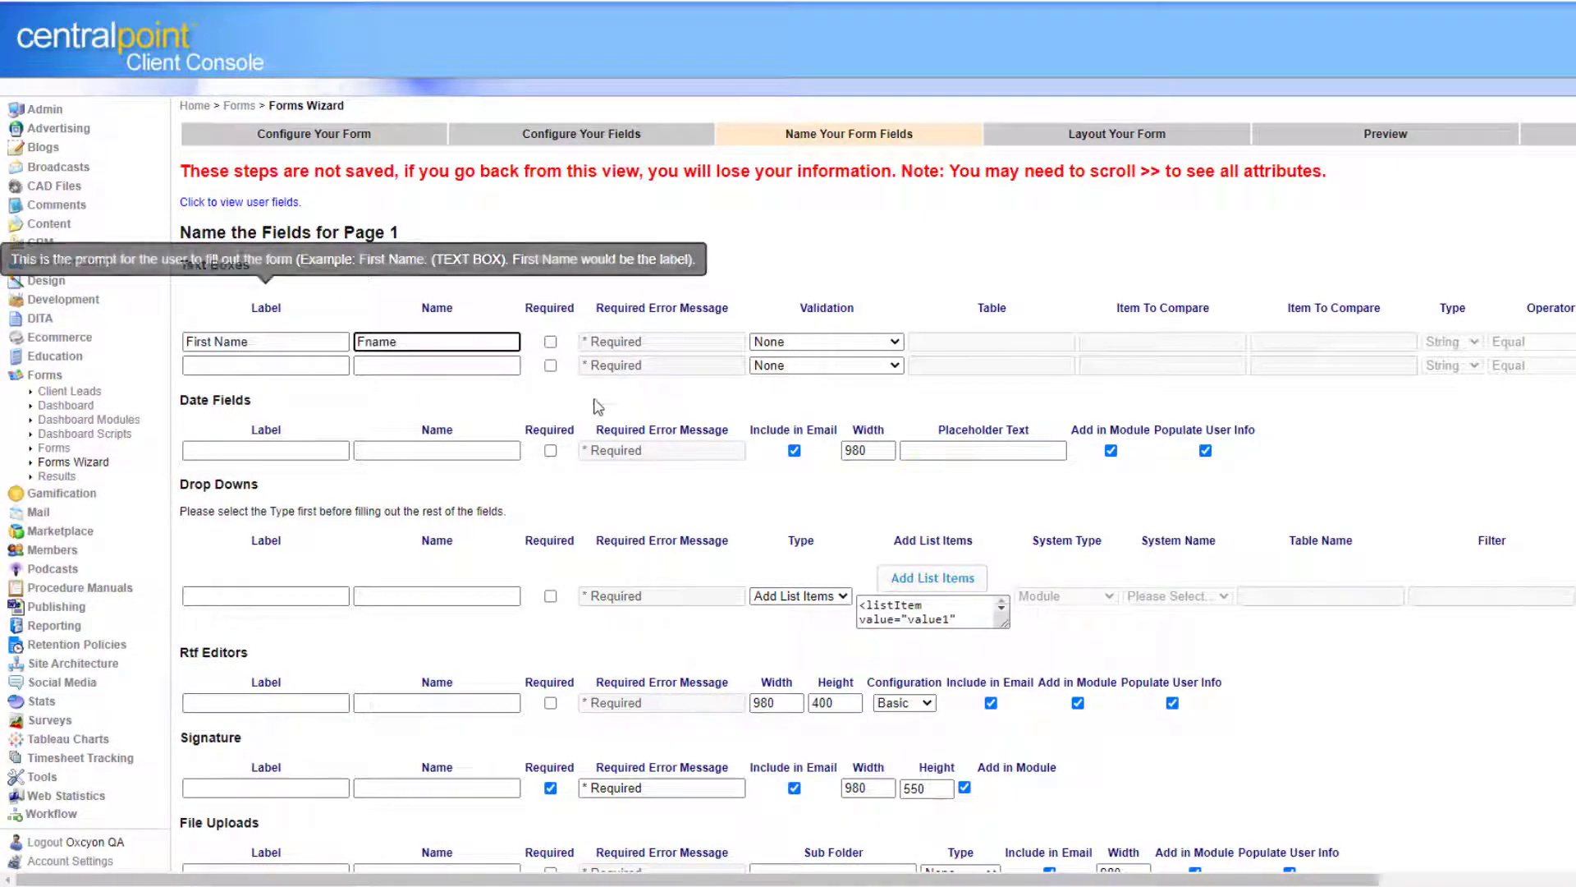
left_click(550, 341)
Label the second text box 'Last Name' and make it required.
left_click(245, 374)
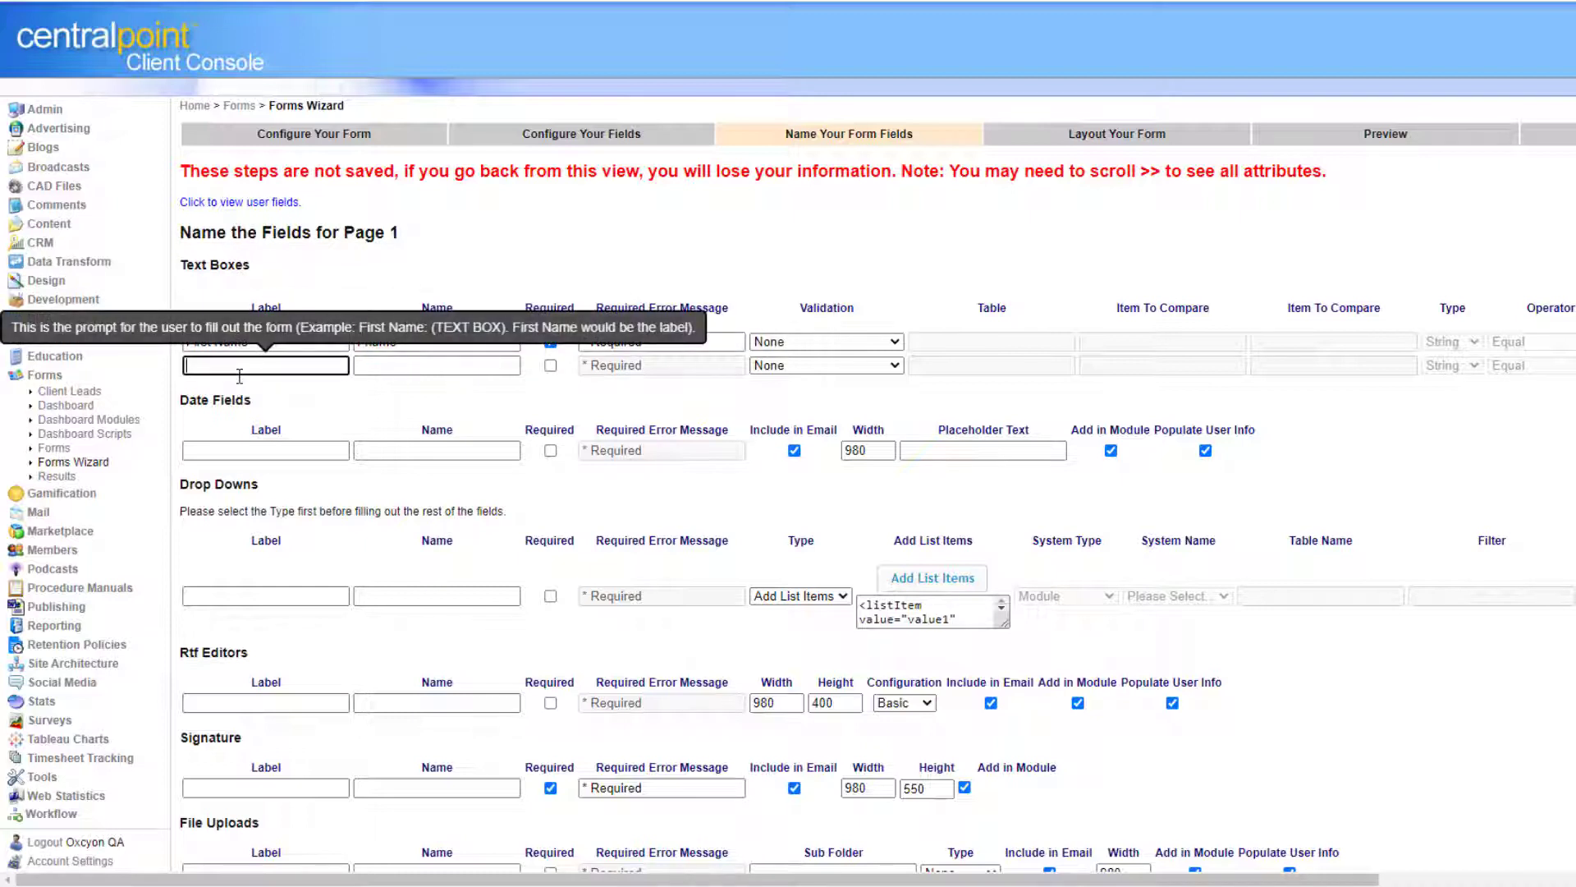
type("Last Name")
left_click(461, 367)
key("BackSpace")
key("BackSpace")
key("BackSpace")
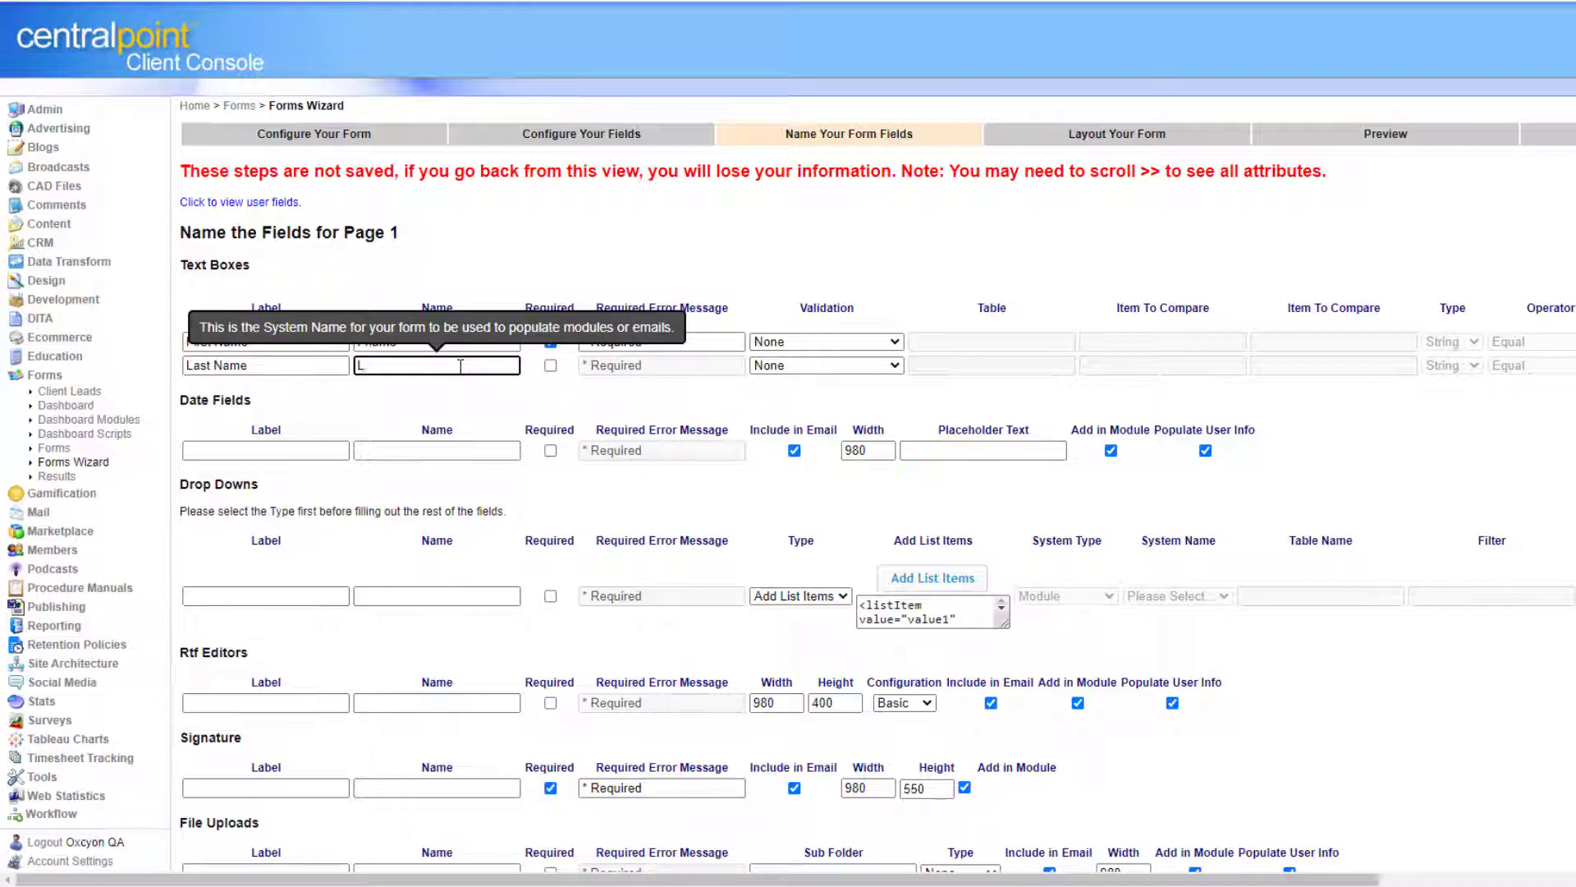
type("e")
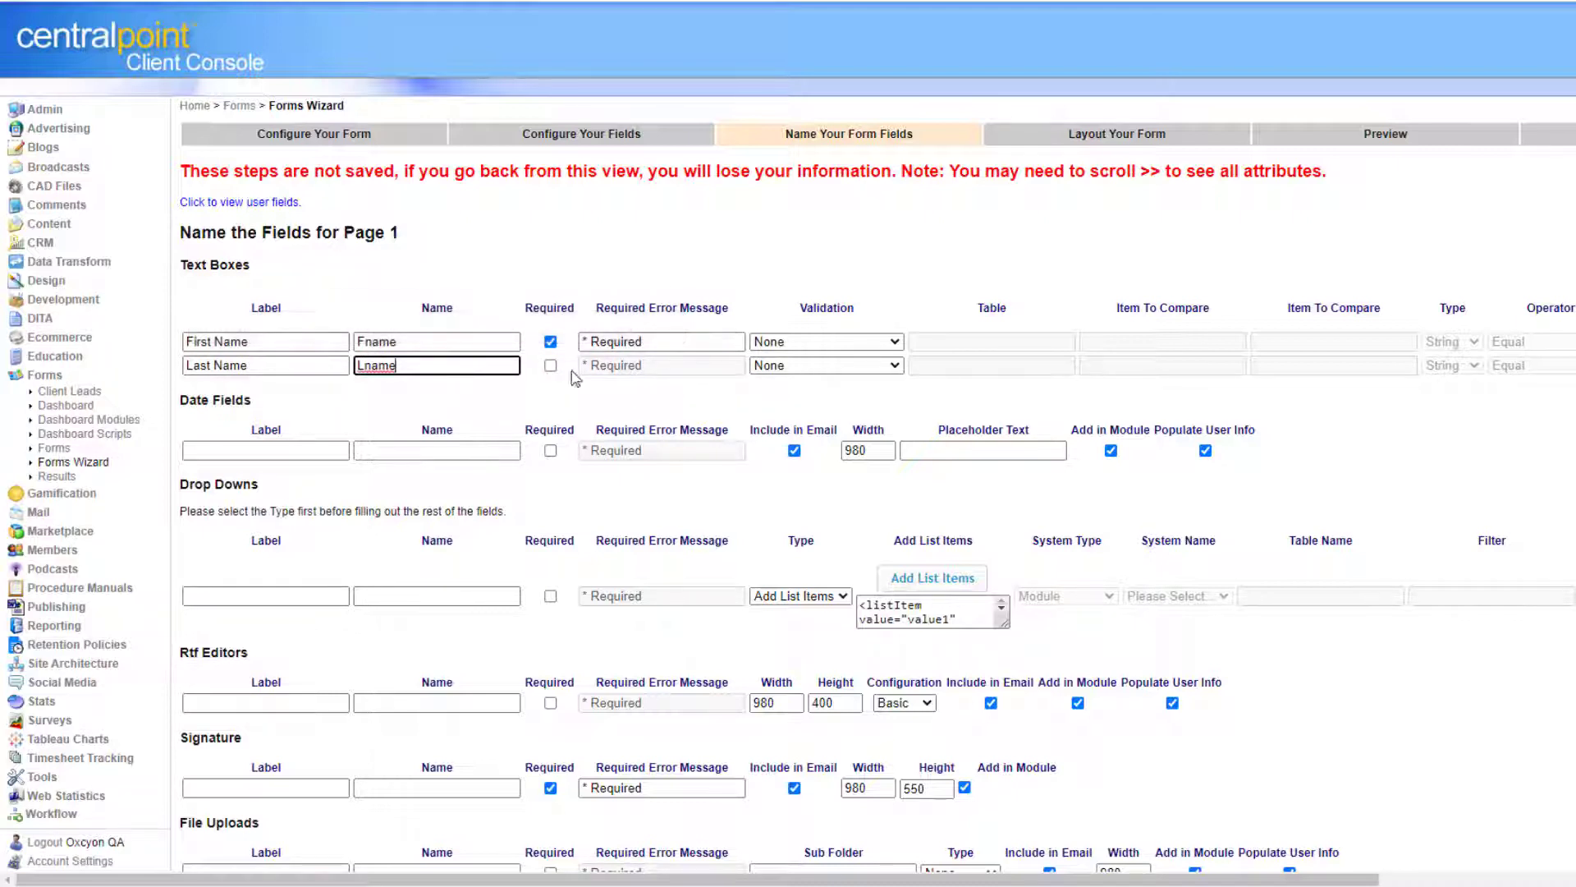
left_click(550, 366)
Label the date field 'Date' and the required drop-down 'Select from list'.
left_click(300, 450)
type("Date")
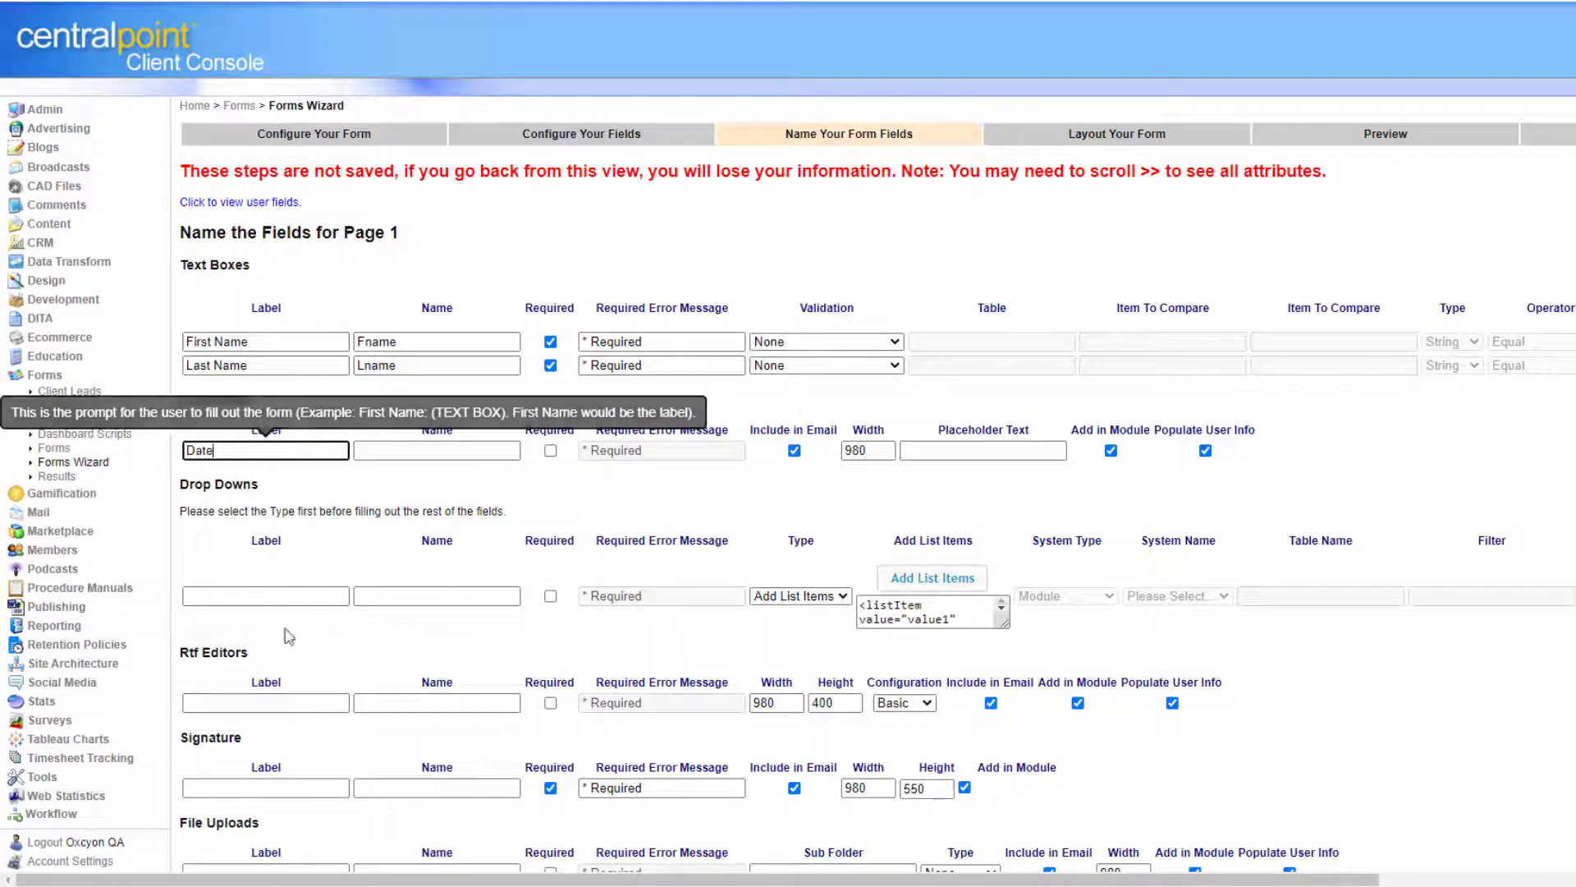
left_click(272, 602)
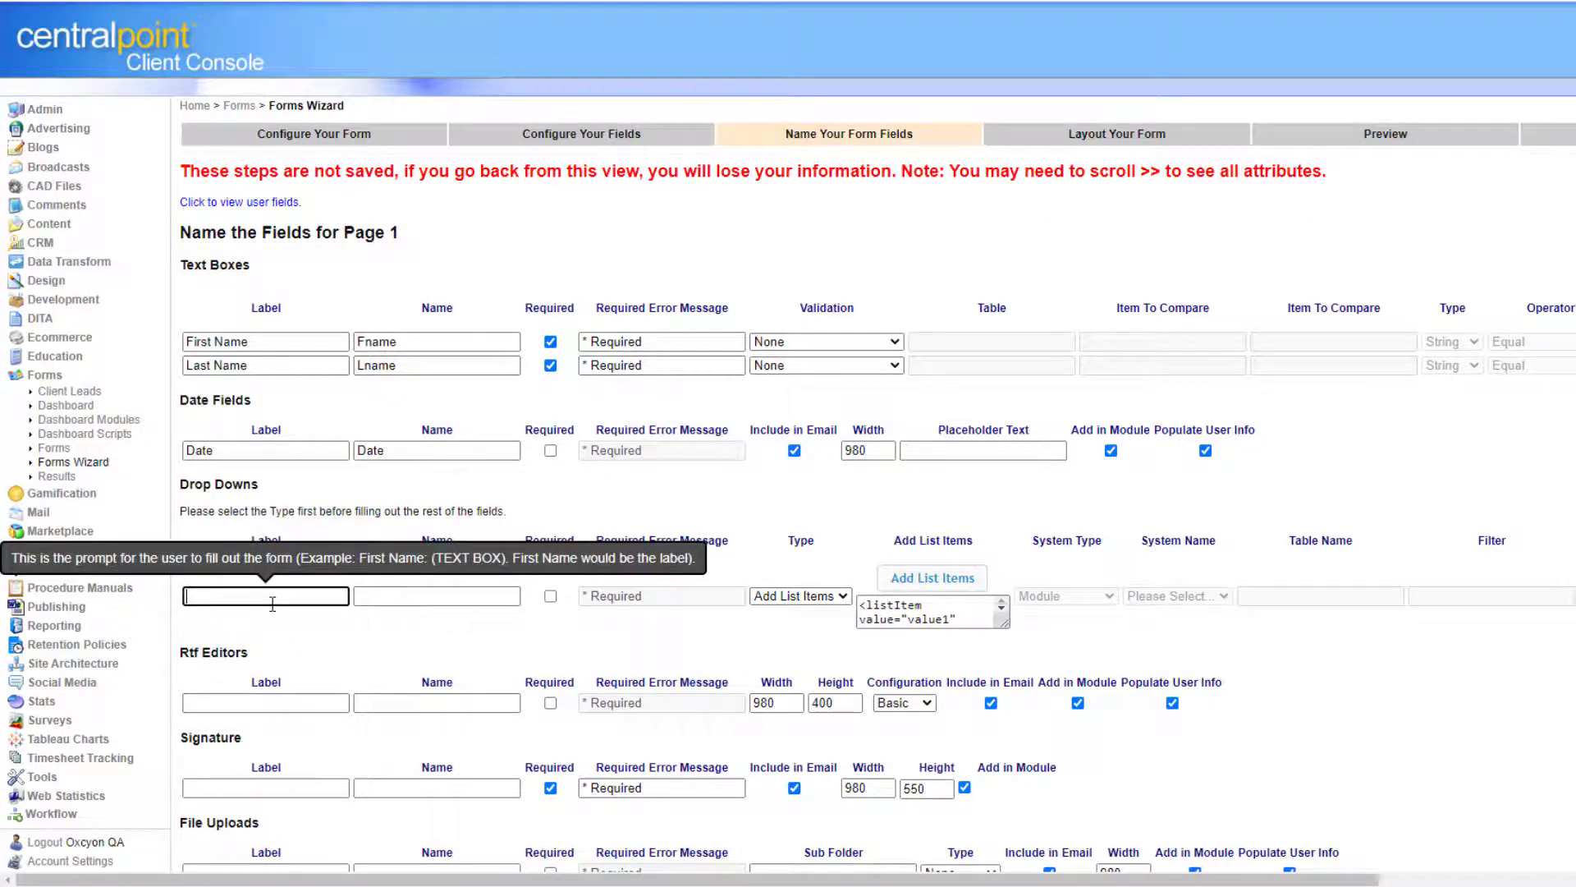
type("Select from list")
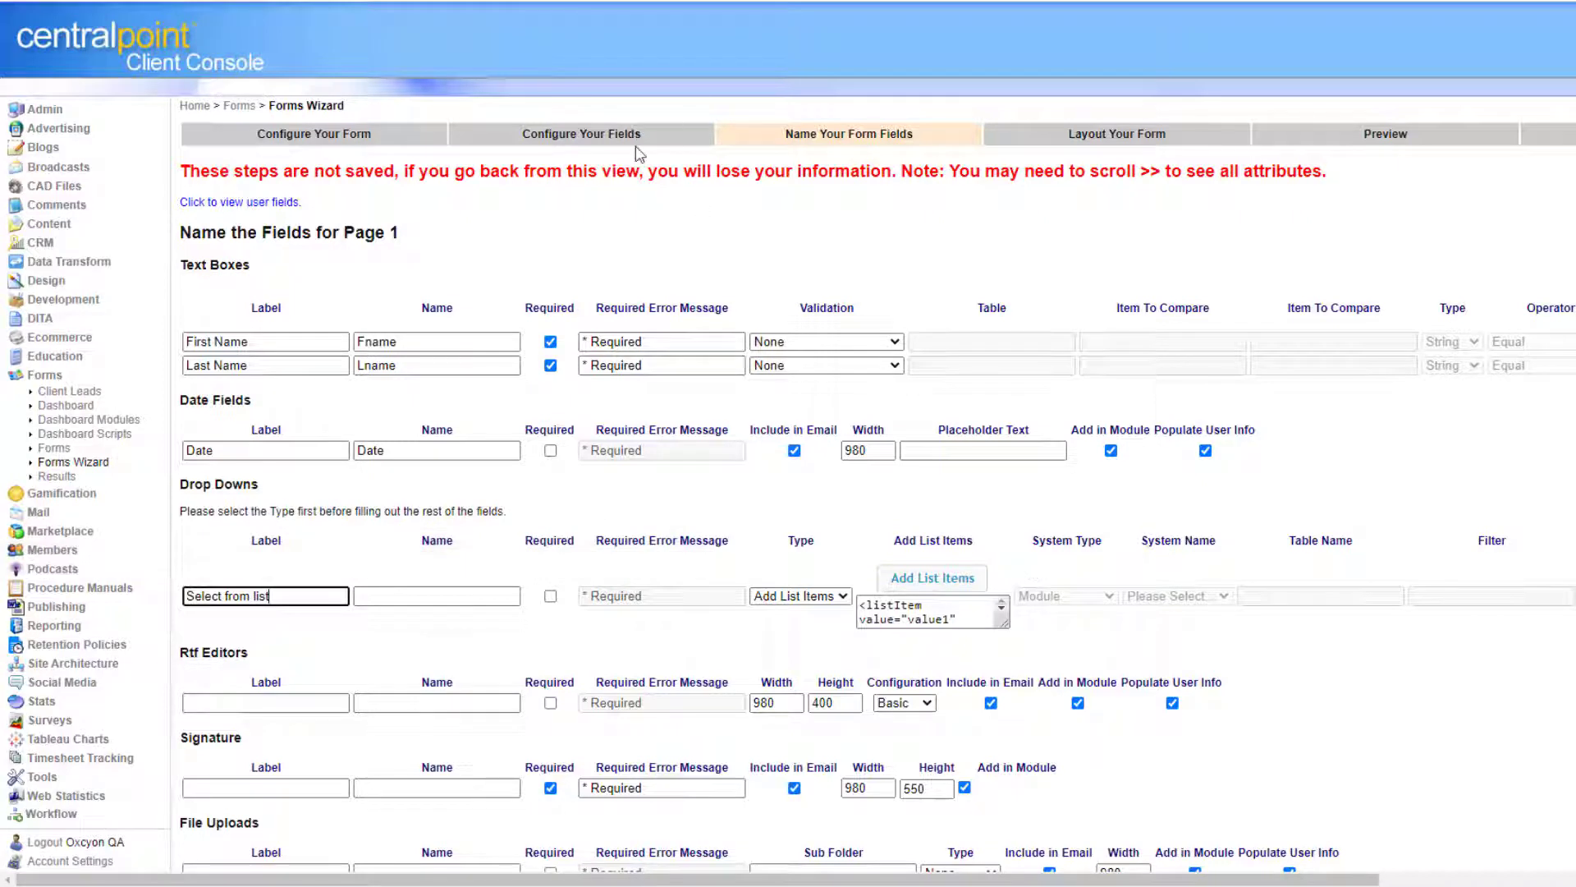
left_click(550, 596)
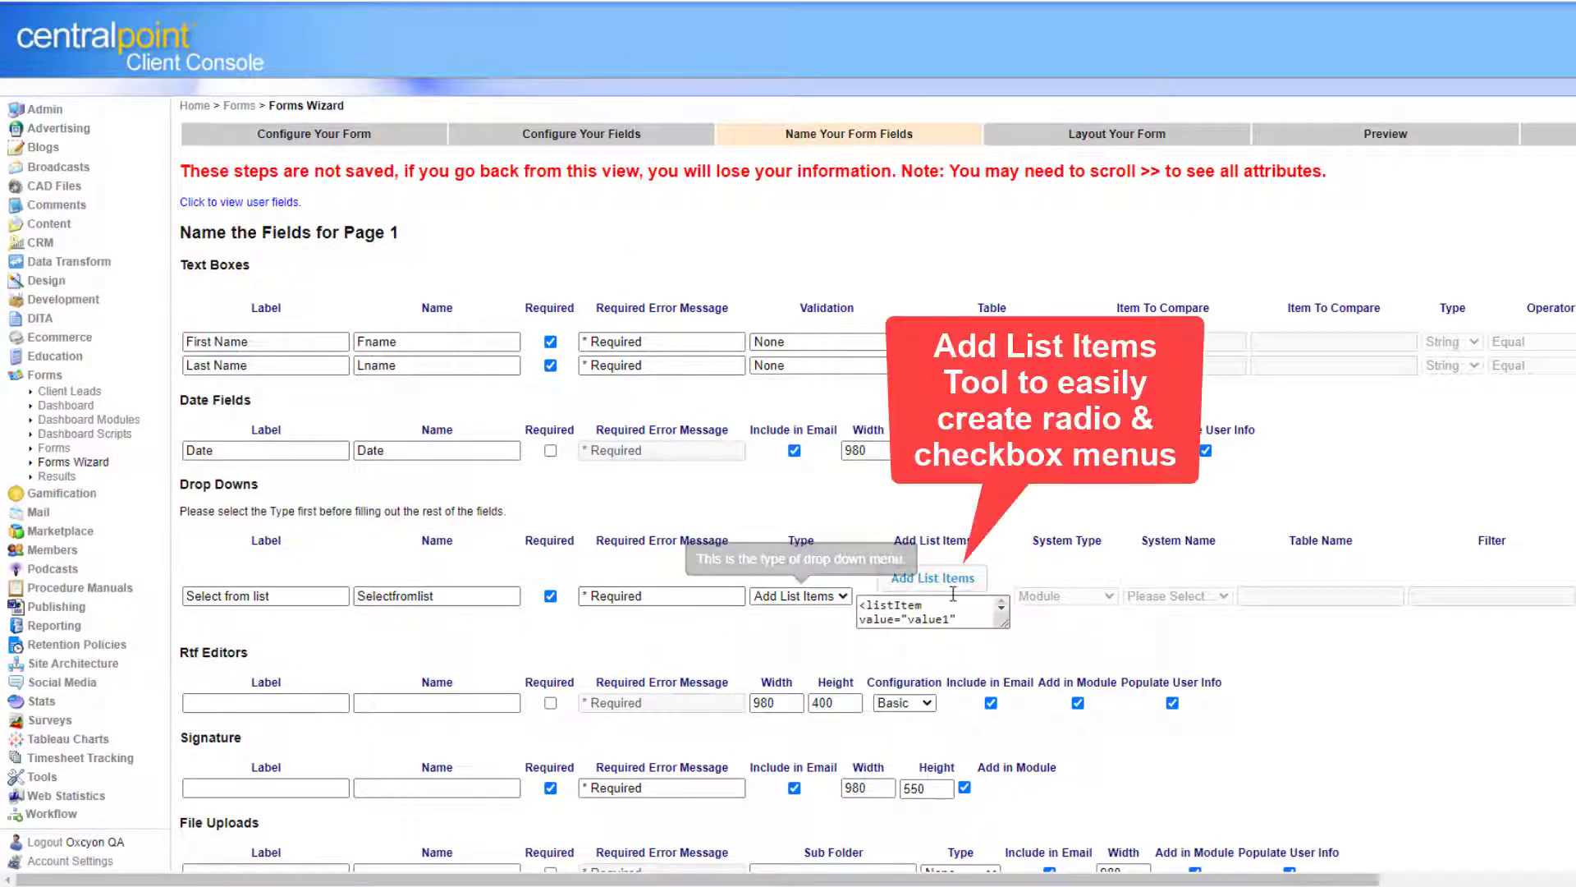
left_click(958, 580)
Add 'Option 1' and 'Option 2' as the drop-down's choices and save them.
left_click(657, 99)
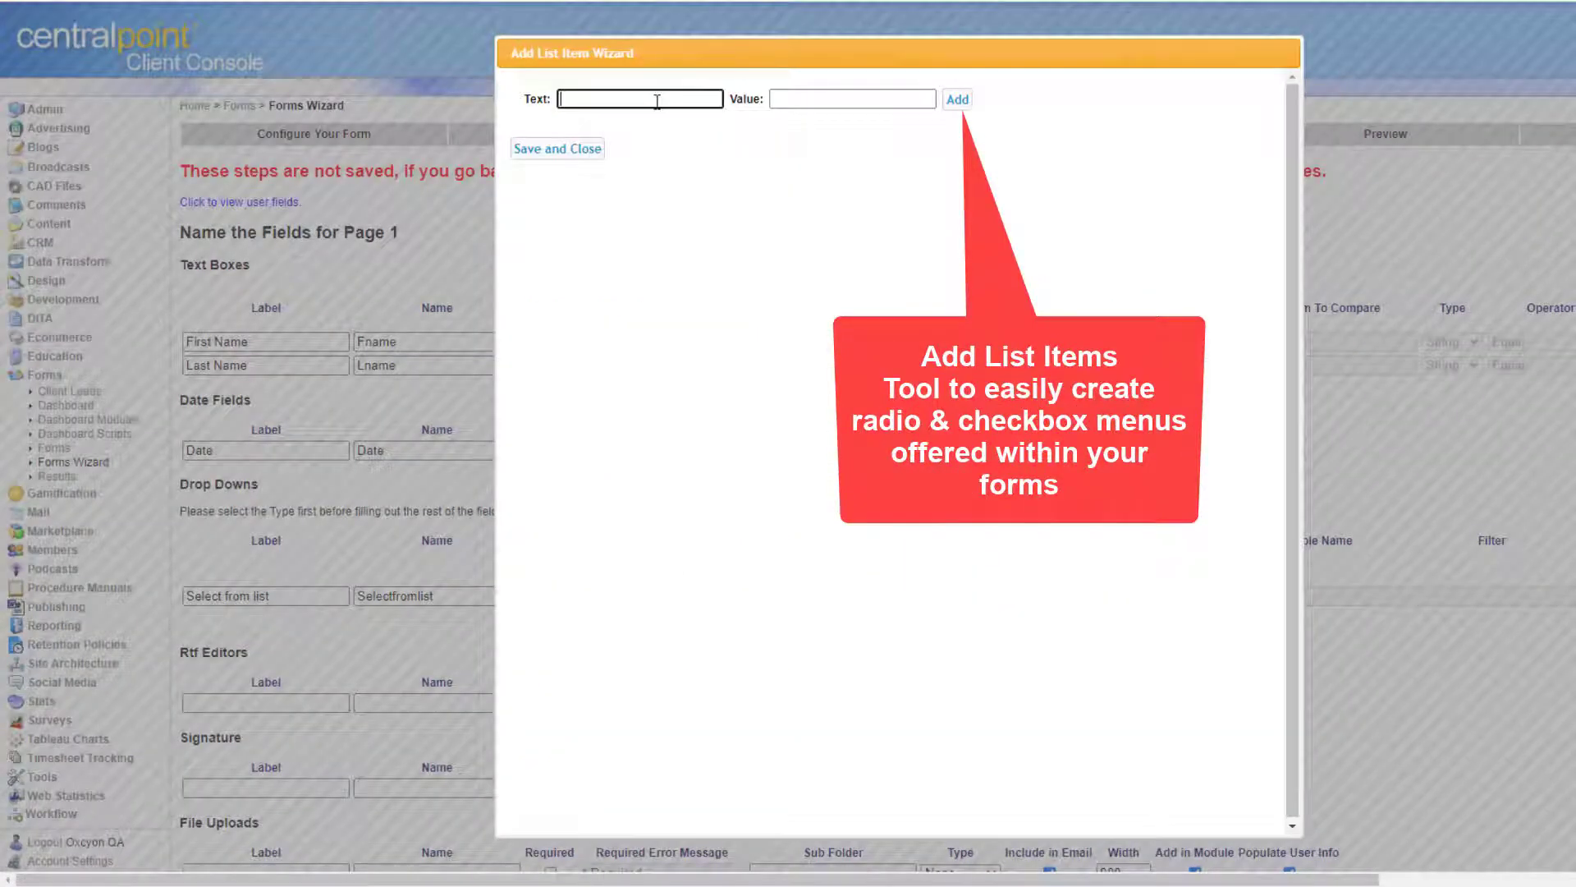
type("Option 1")
key("Tab")
left_click(957, 99)
left_click(671, 100)
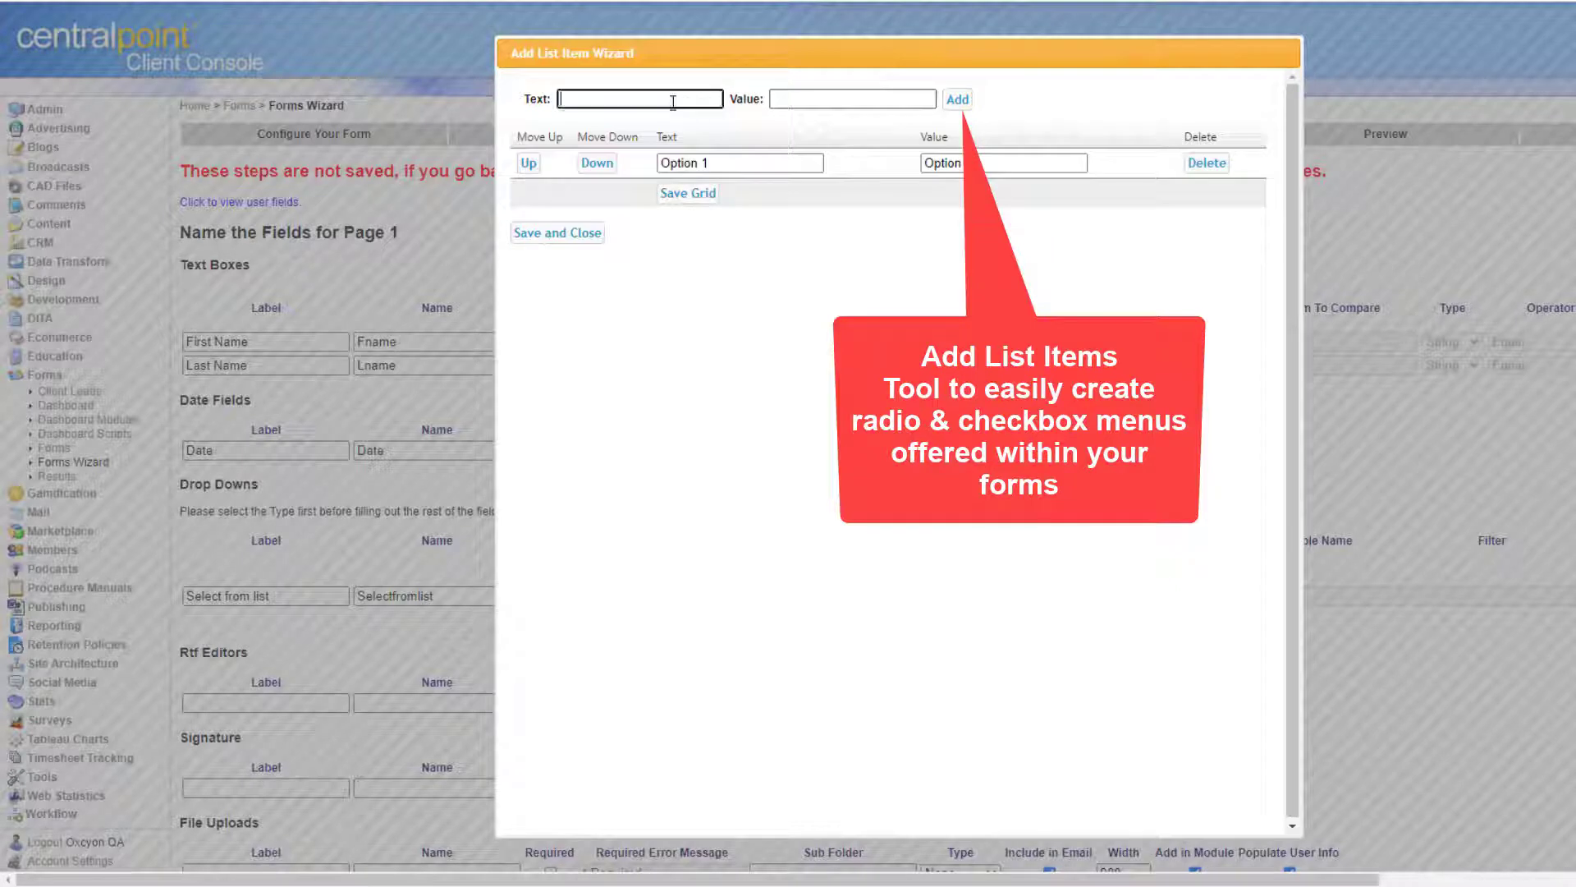
type("Option 2")
key("Tab")
left_click(966, 102)
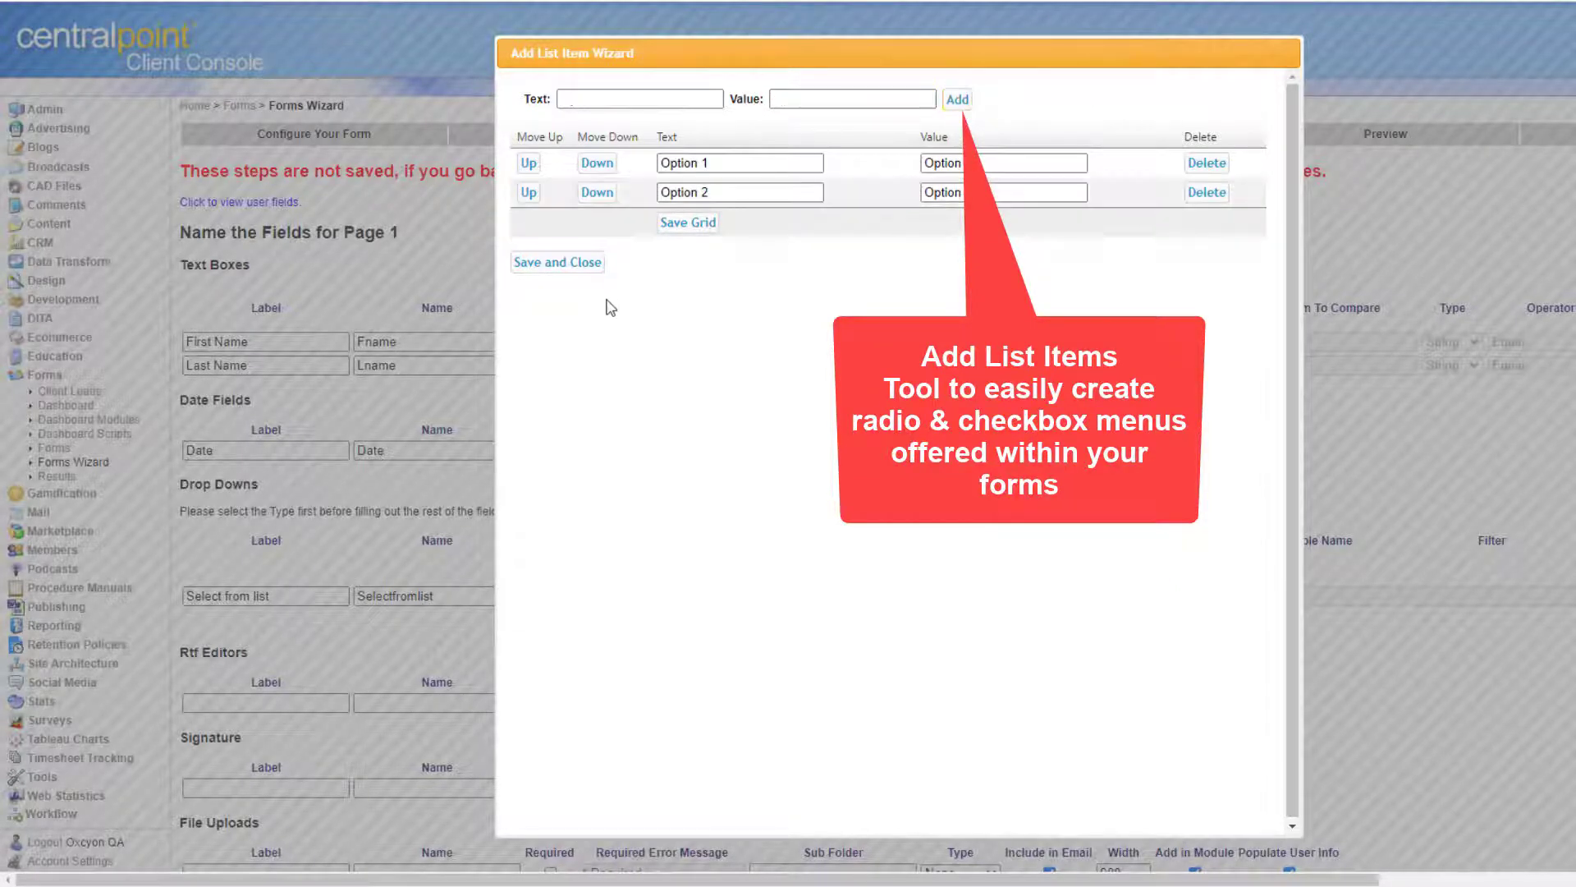
left_click(584, 237)
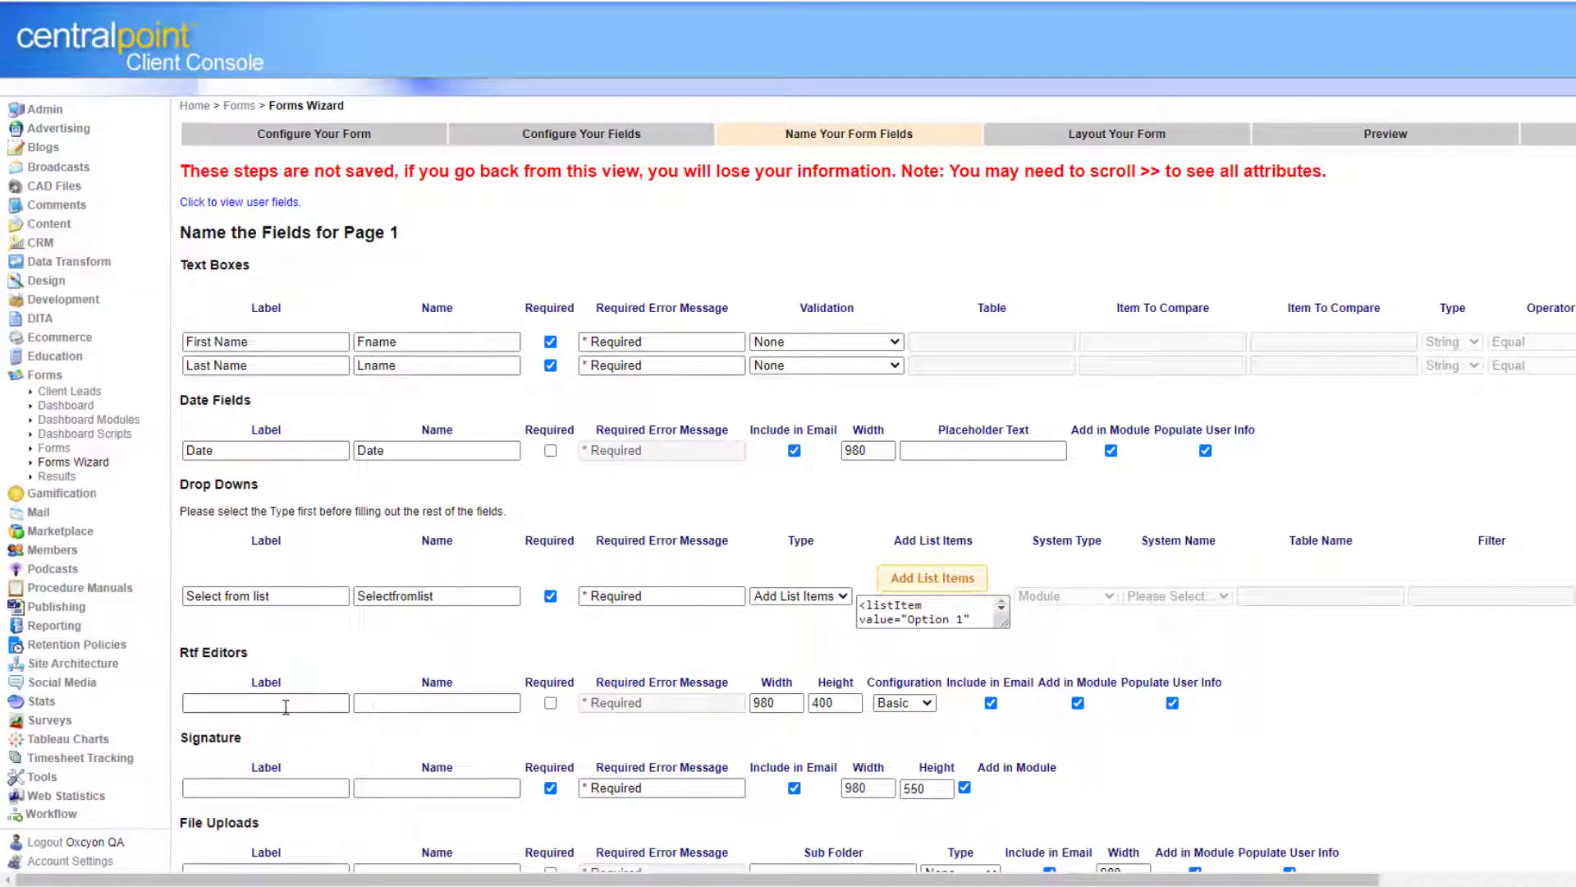
Label the fields 'Enter notes', 'Sign your name', 'Upload Photo 1' and 'Upload photo 2'.
left_click(285, 709)
type("Enter notes")
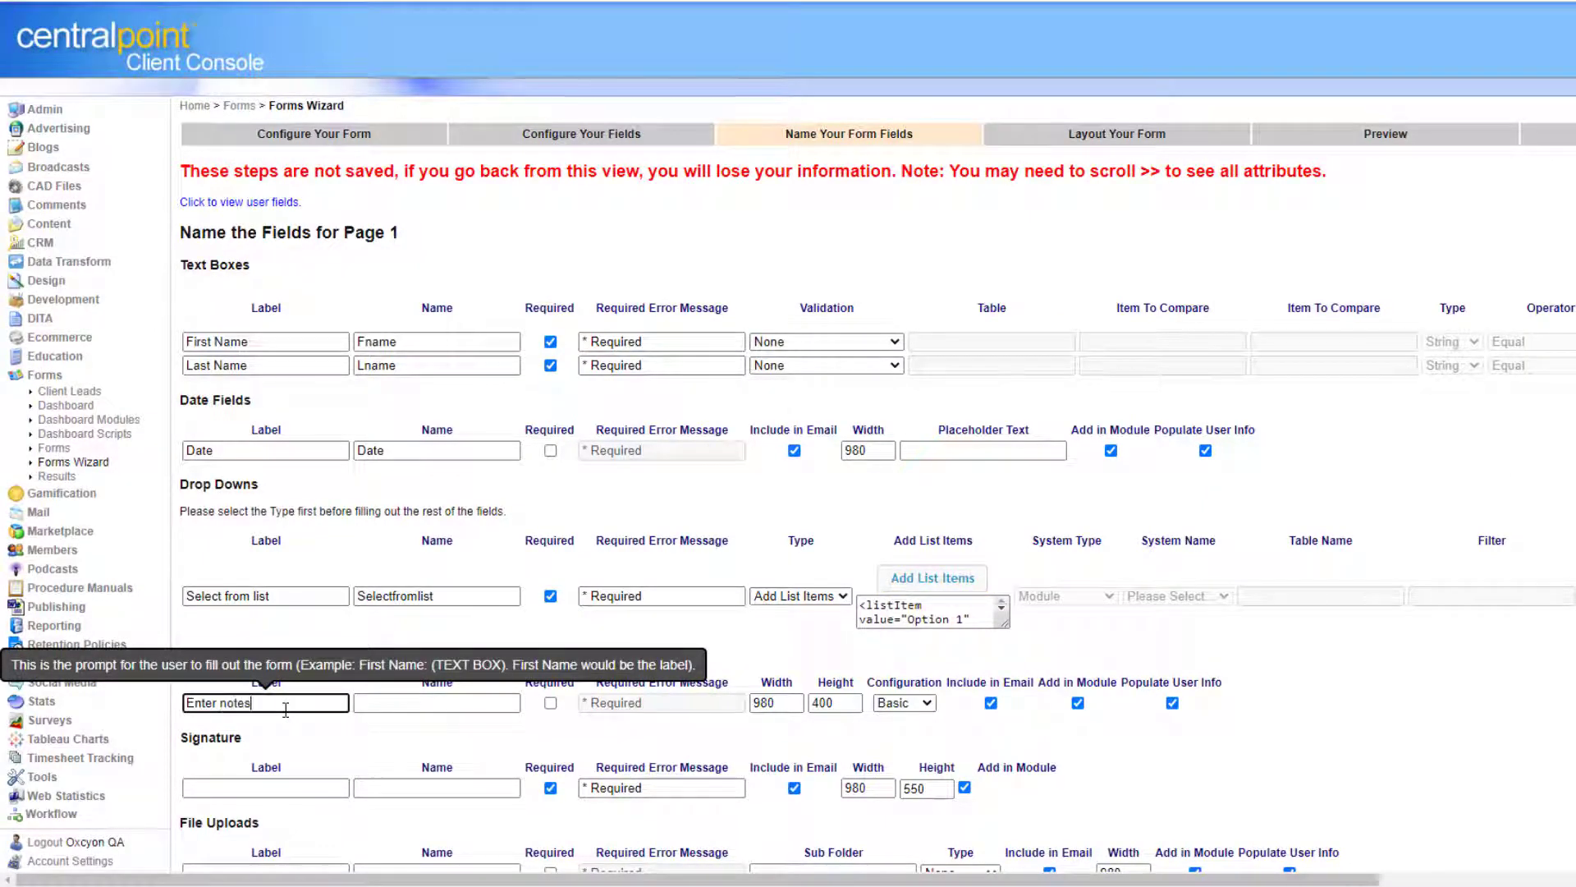
left_click(254, 787)
type("Sign your name")
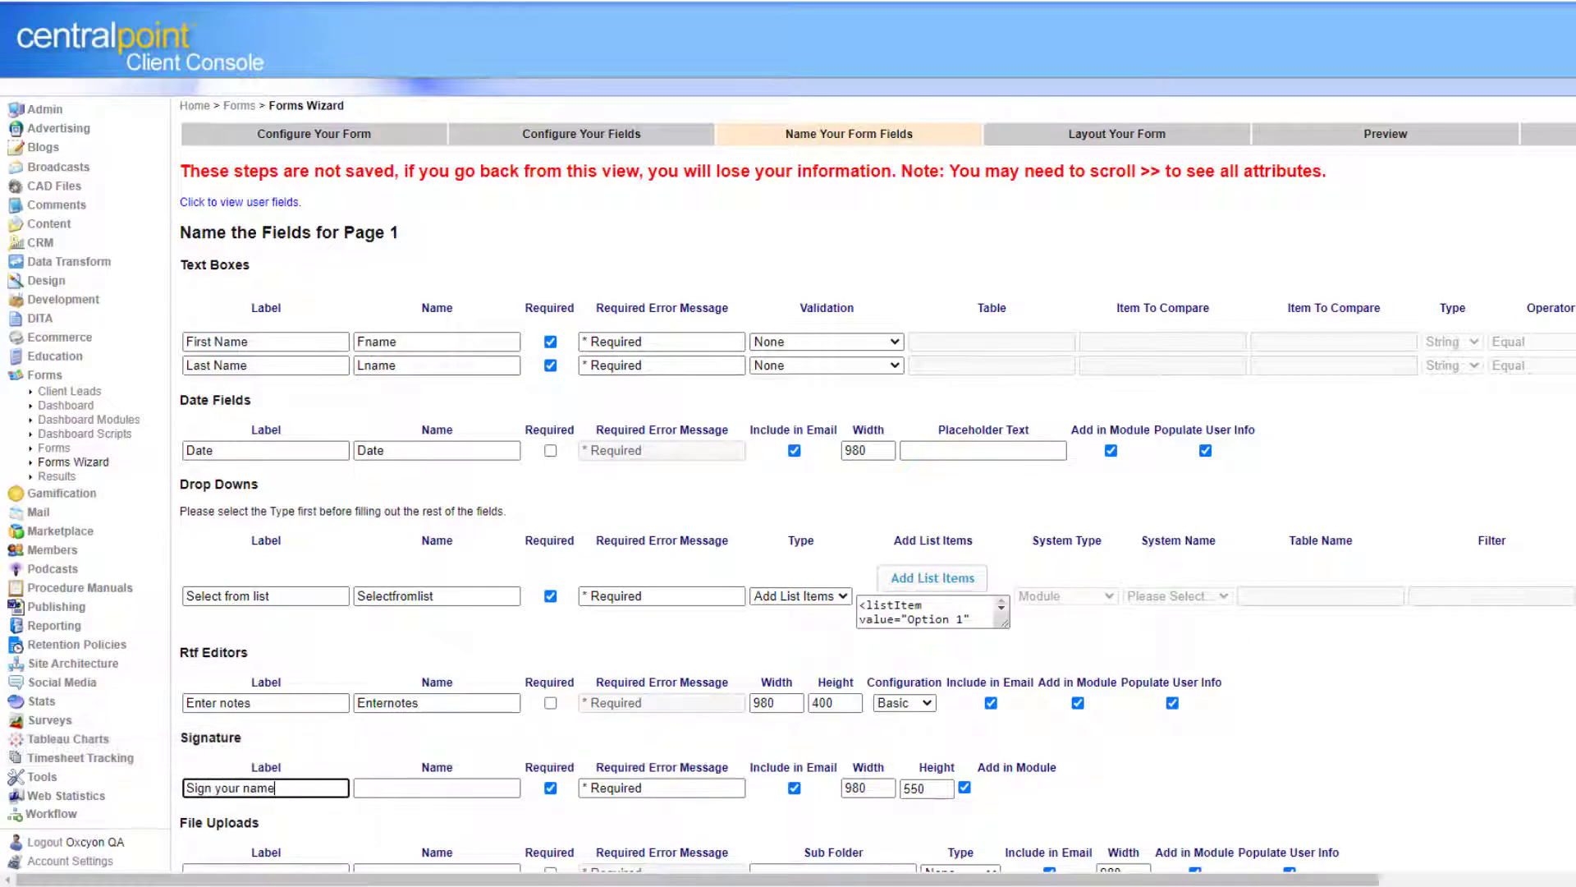
scroll(1297, 882, "down", 3)
left_click(280, 737)
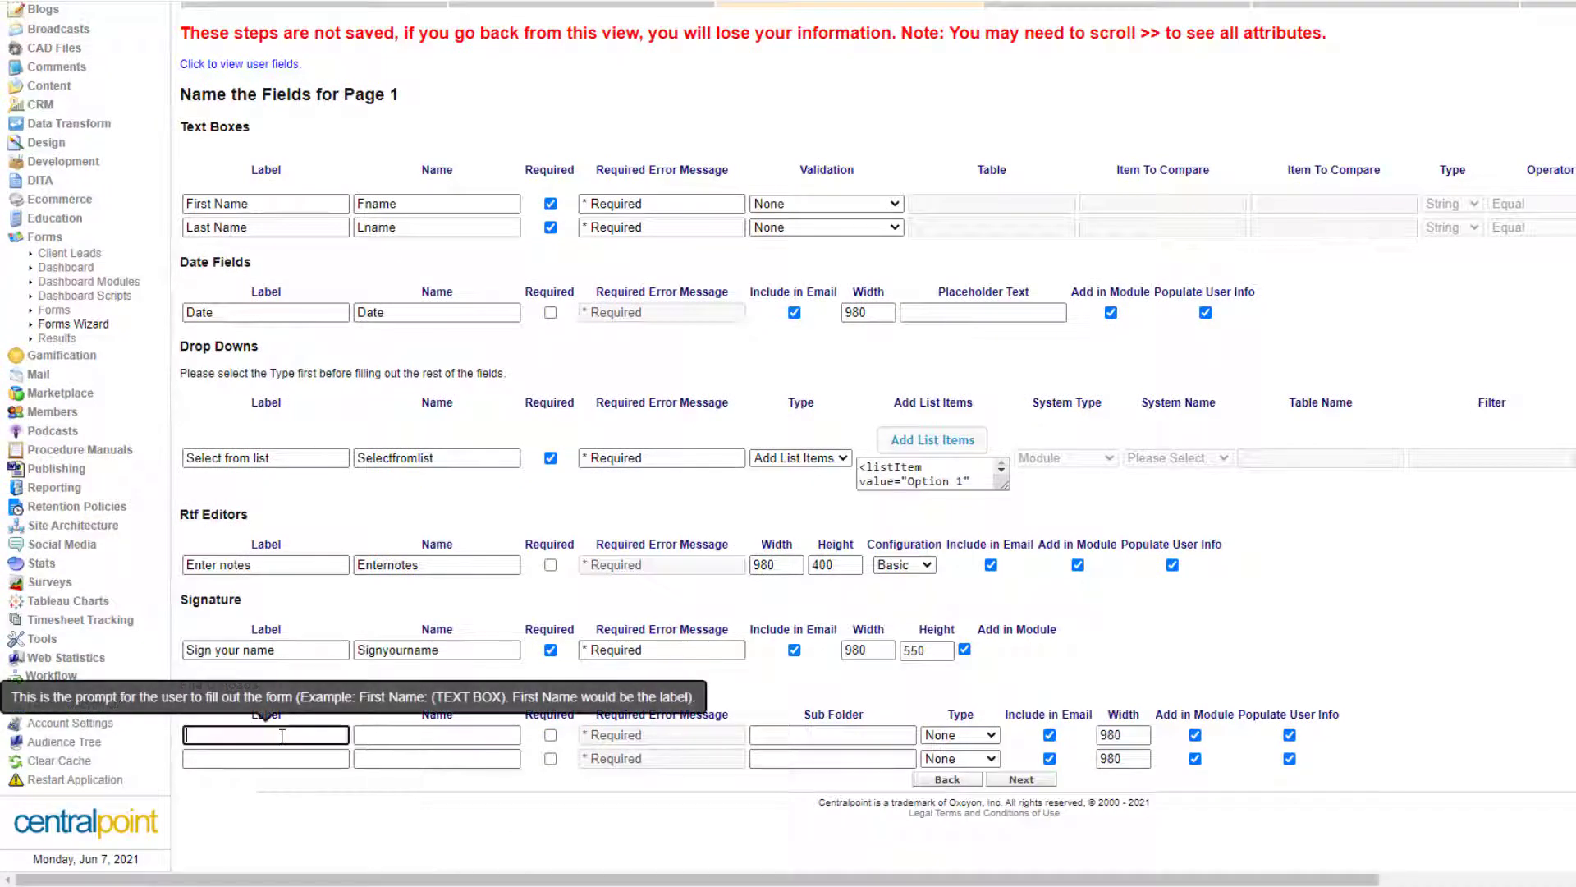
type("Upload Photo 1")
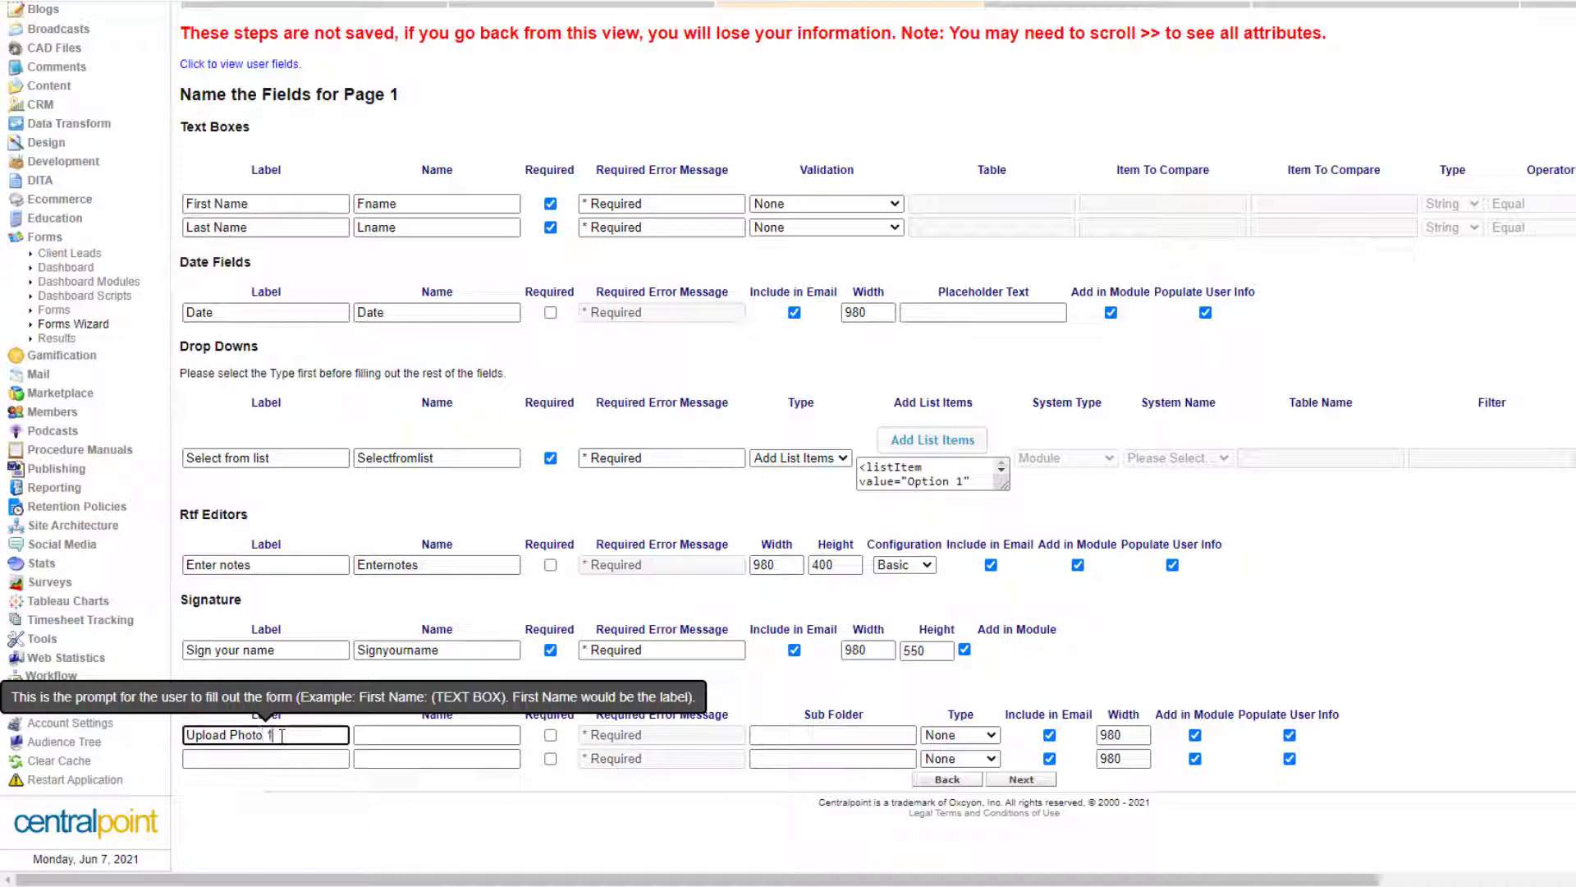
left_click(298, 758)
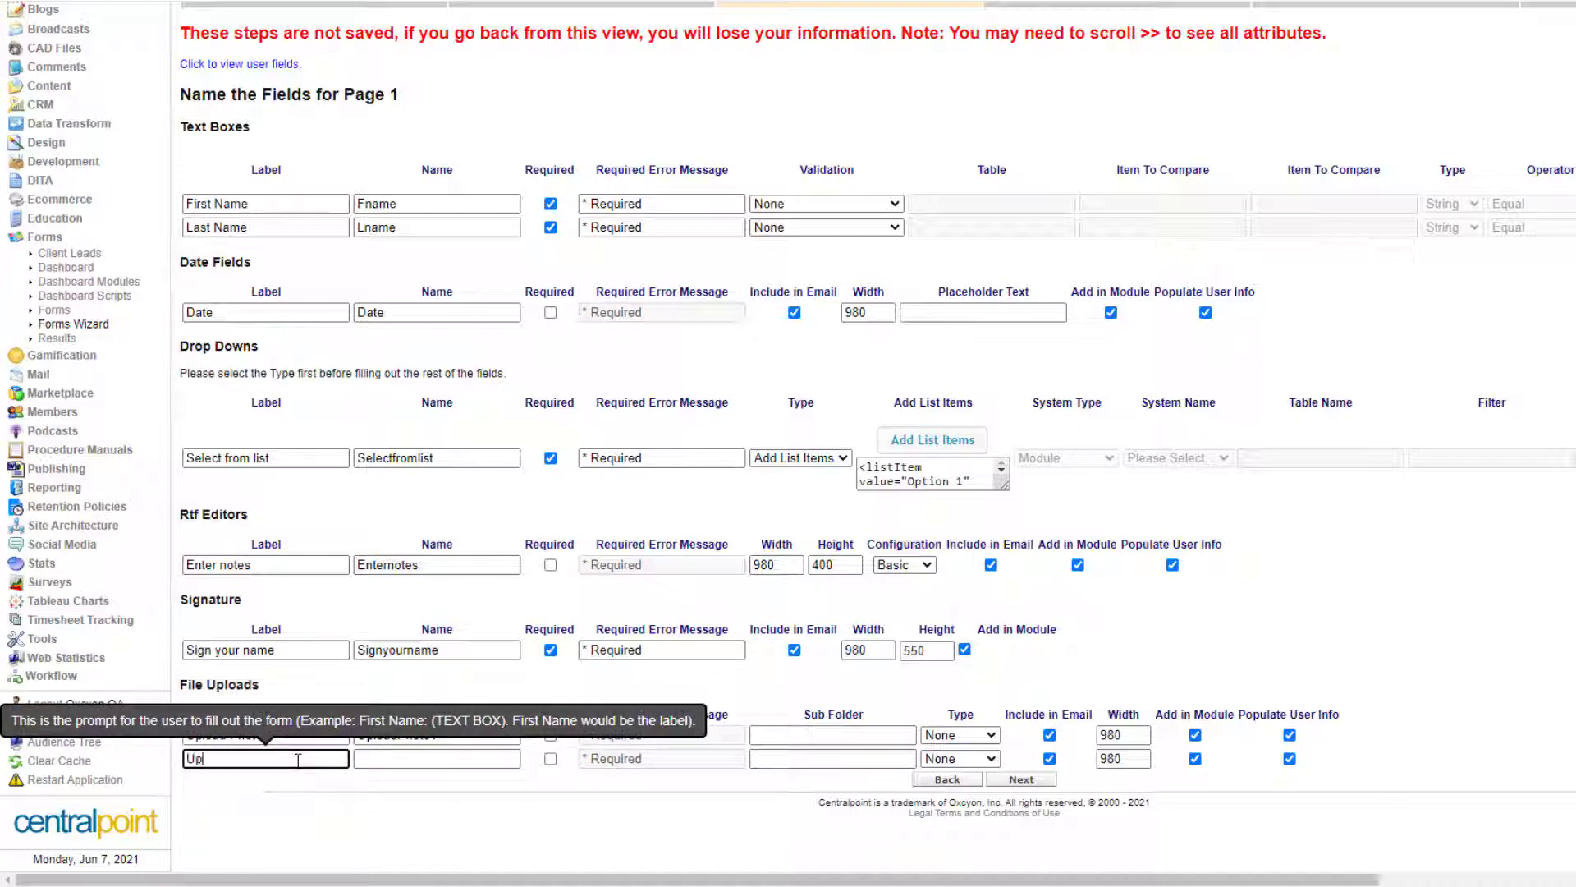
type("Upload photo 2")
Keep validation at None for First Name and Last Name, then go to Layout Your Form.
left_click(850, 207)
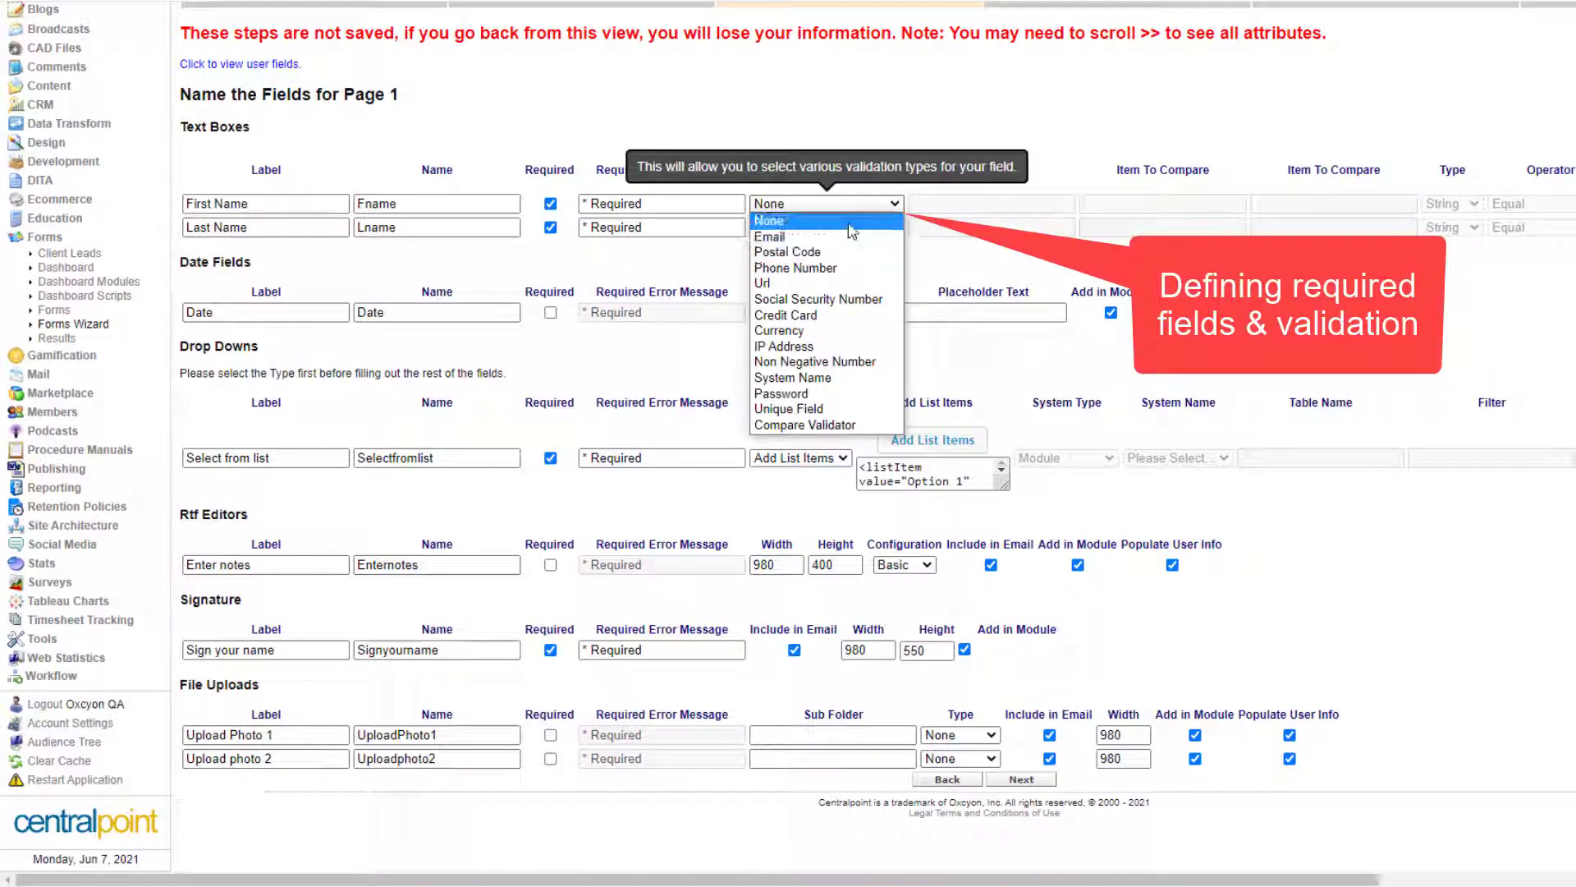
left_click(849, 222)
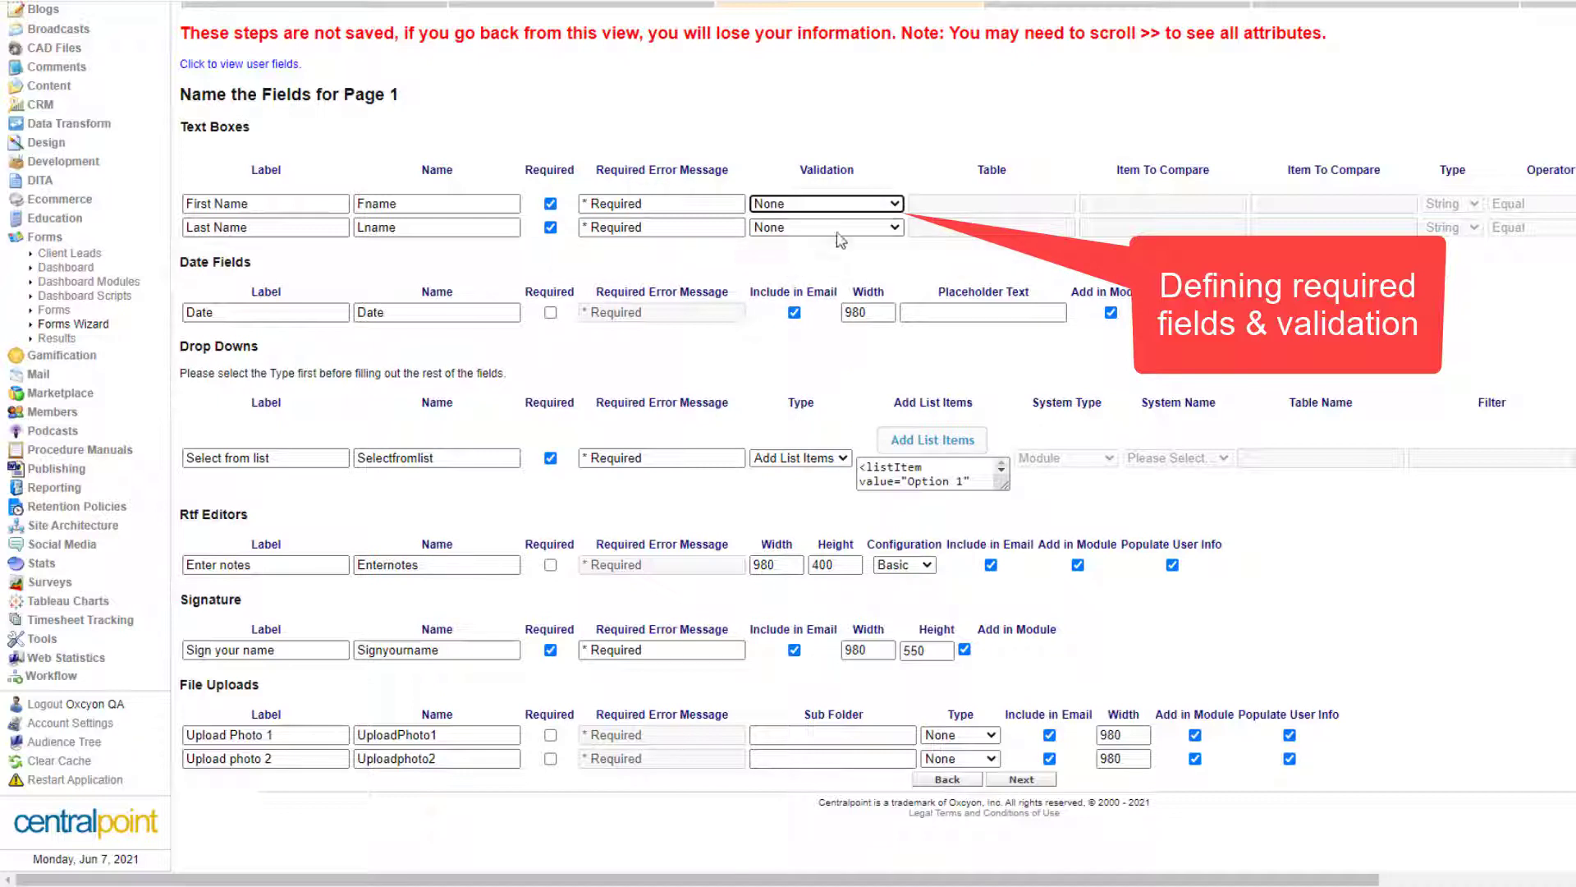
left_click(839, 227)
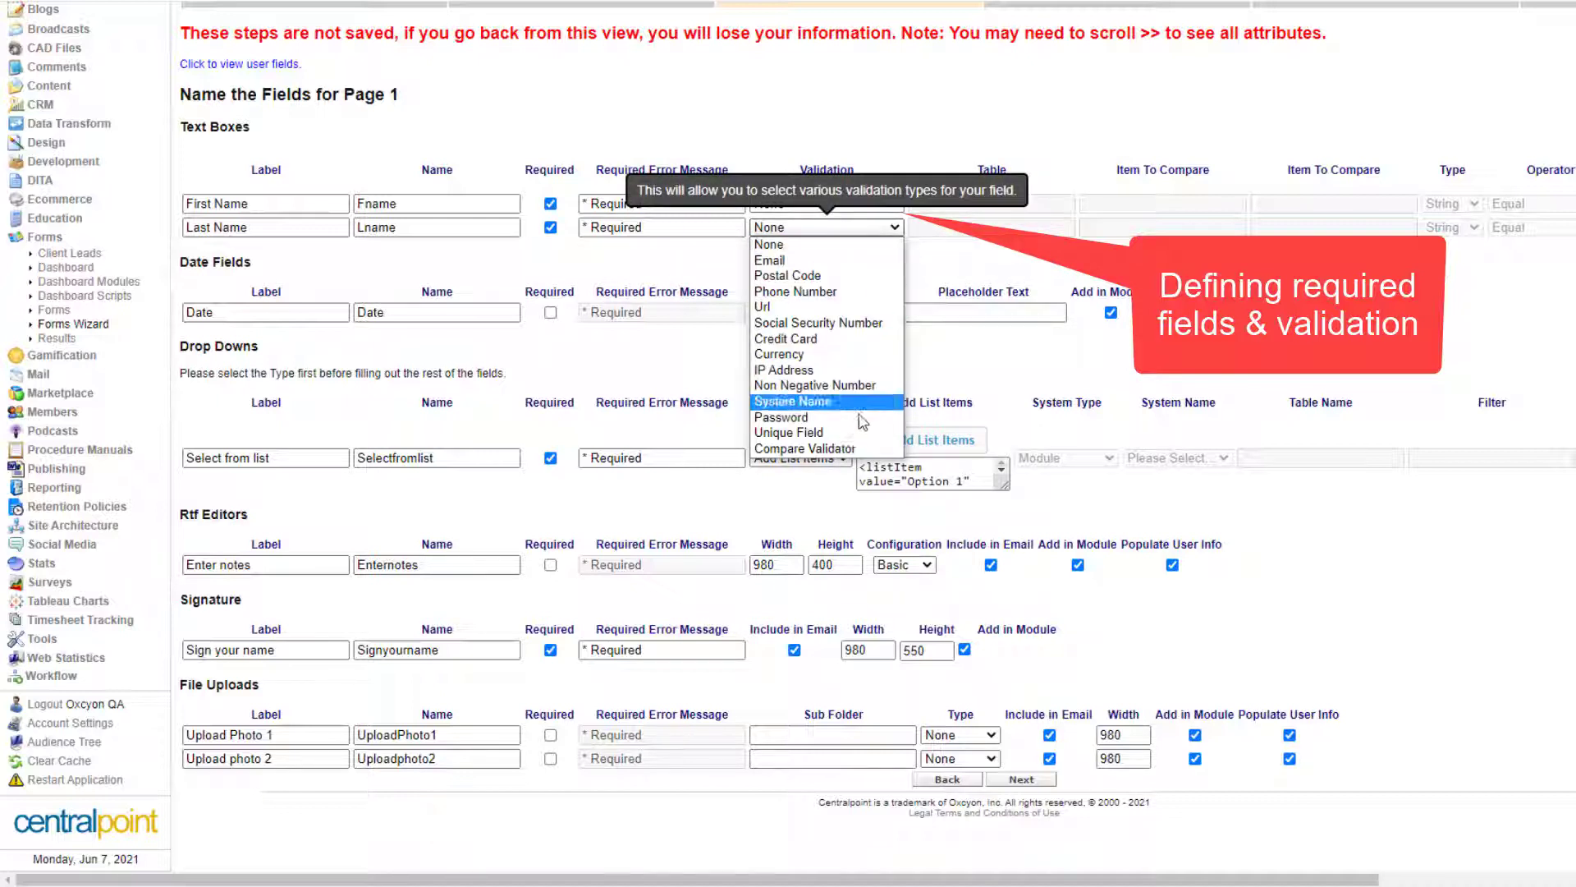
left_click(845, 247)
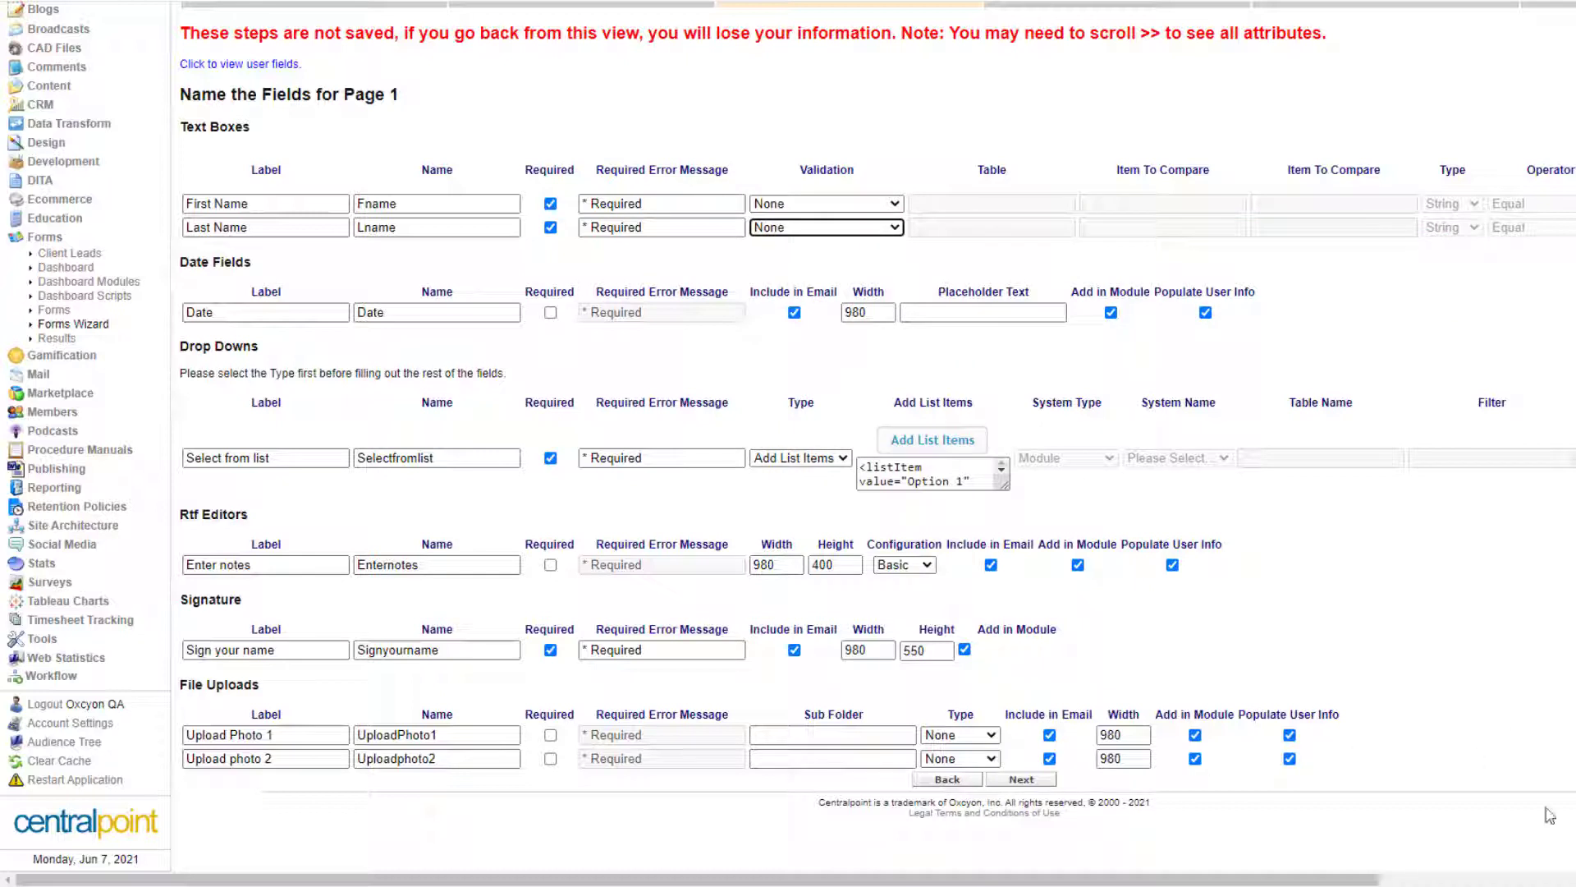
left_click(1428, 798)
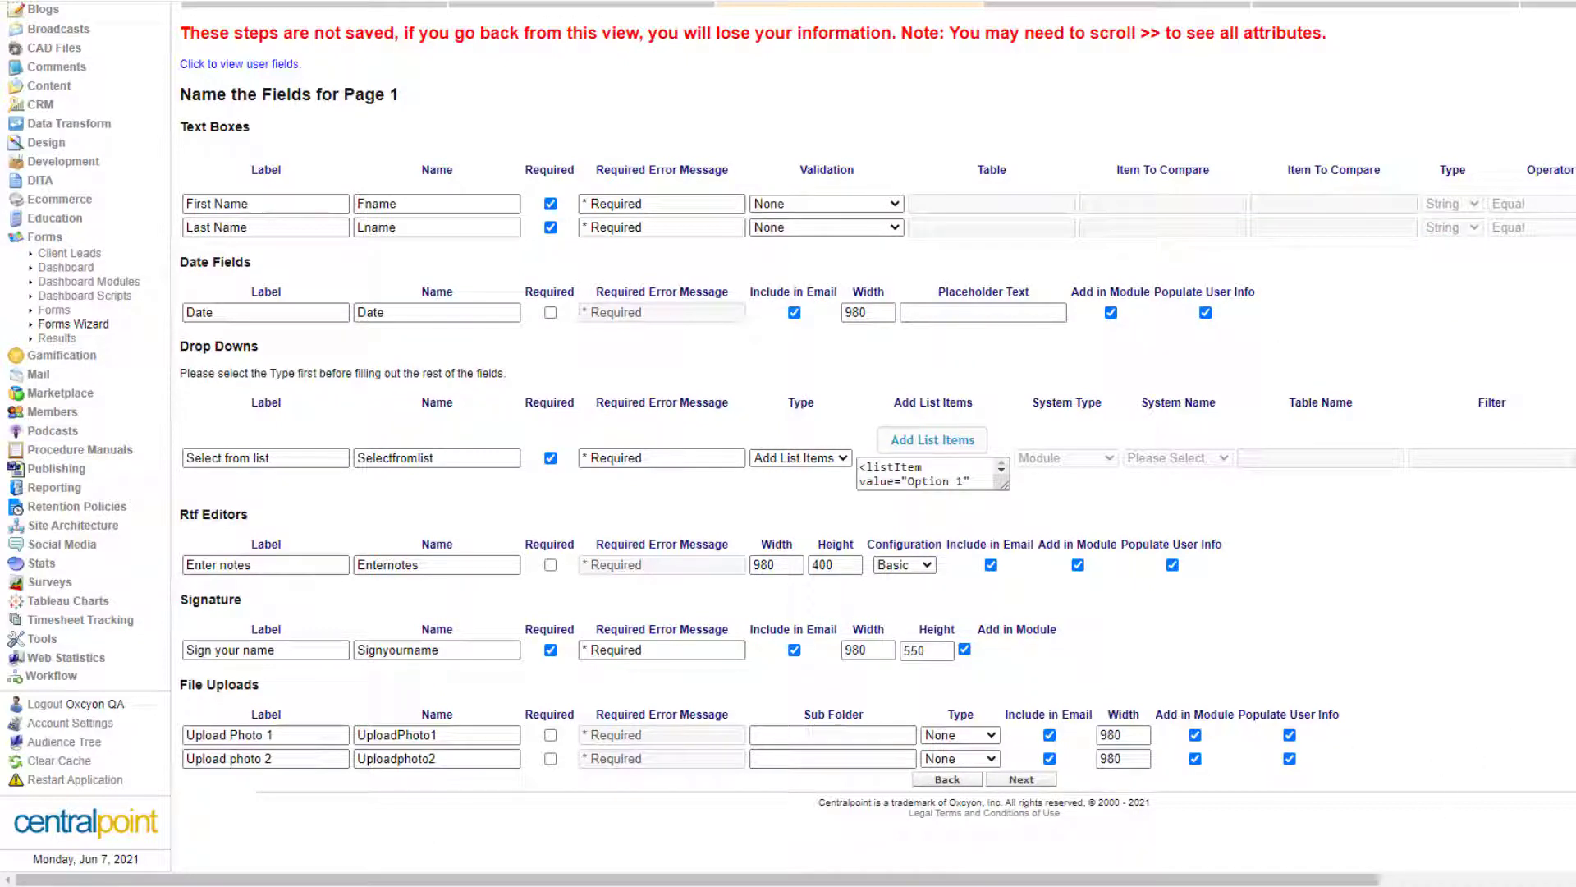
left_click(380, 260)
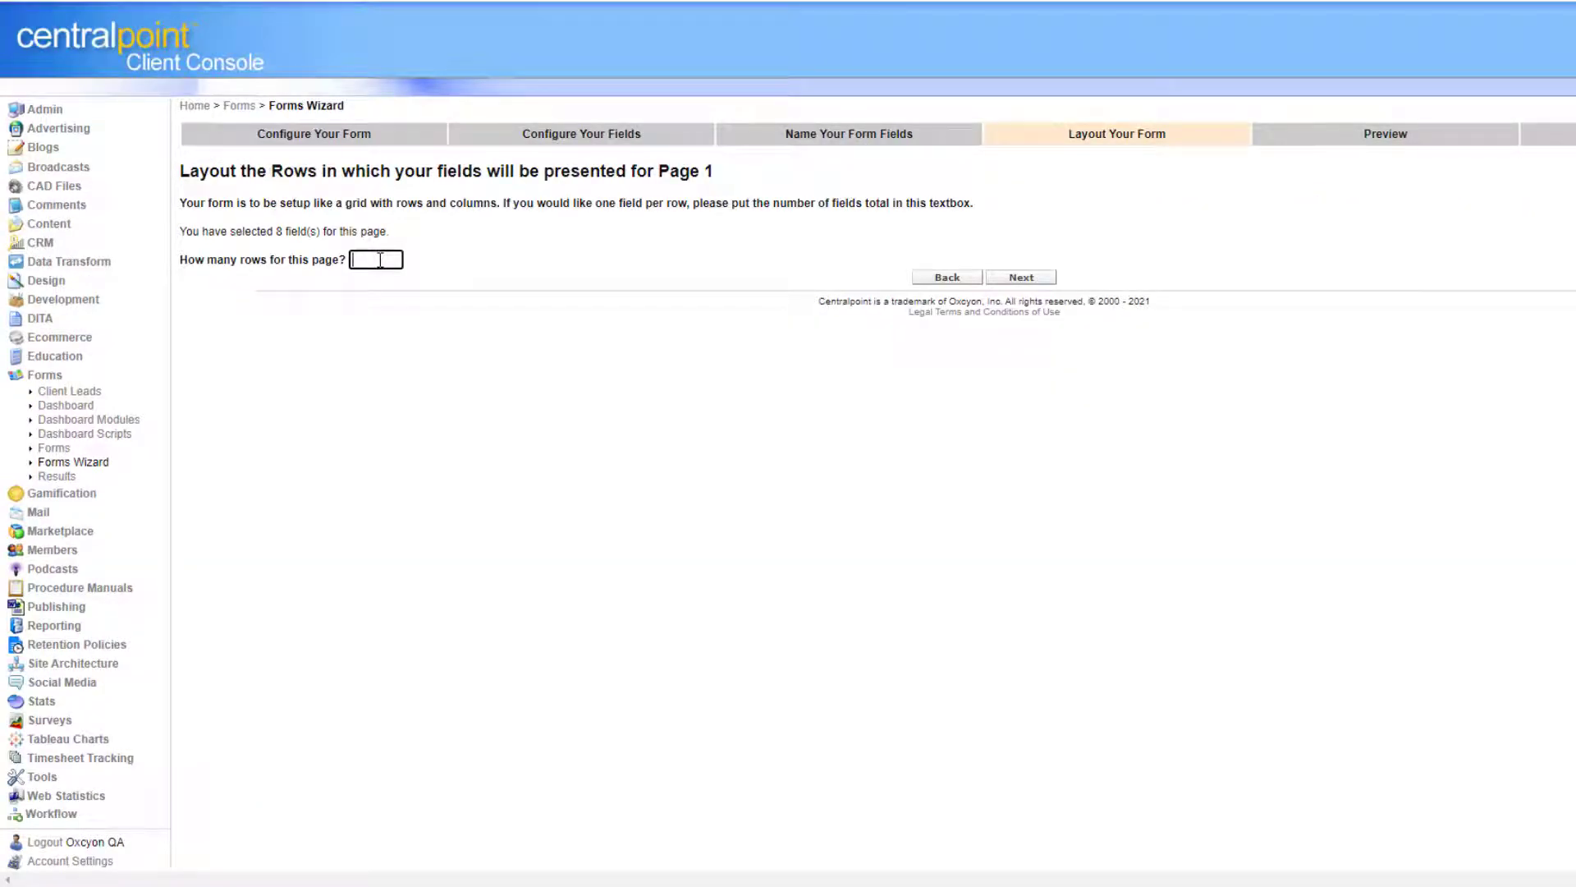
Lay out 8 single-column rows with Fname, Lname, Date and Selectfromlist in rows 1–4.
type("8")
left_click(1020, 278)
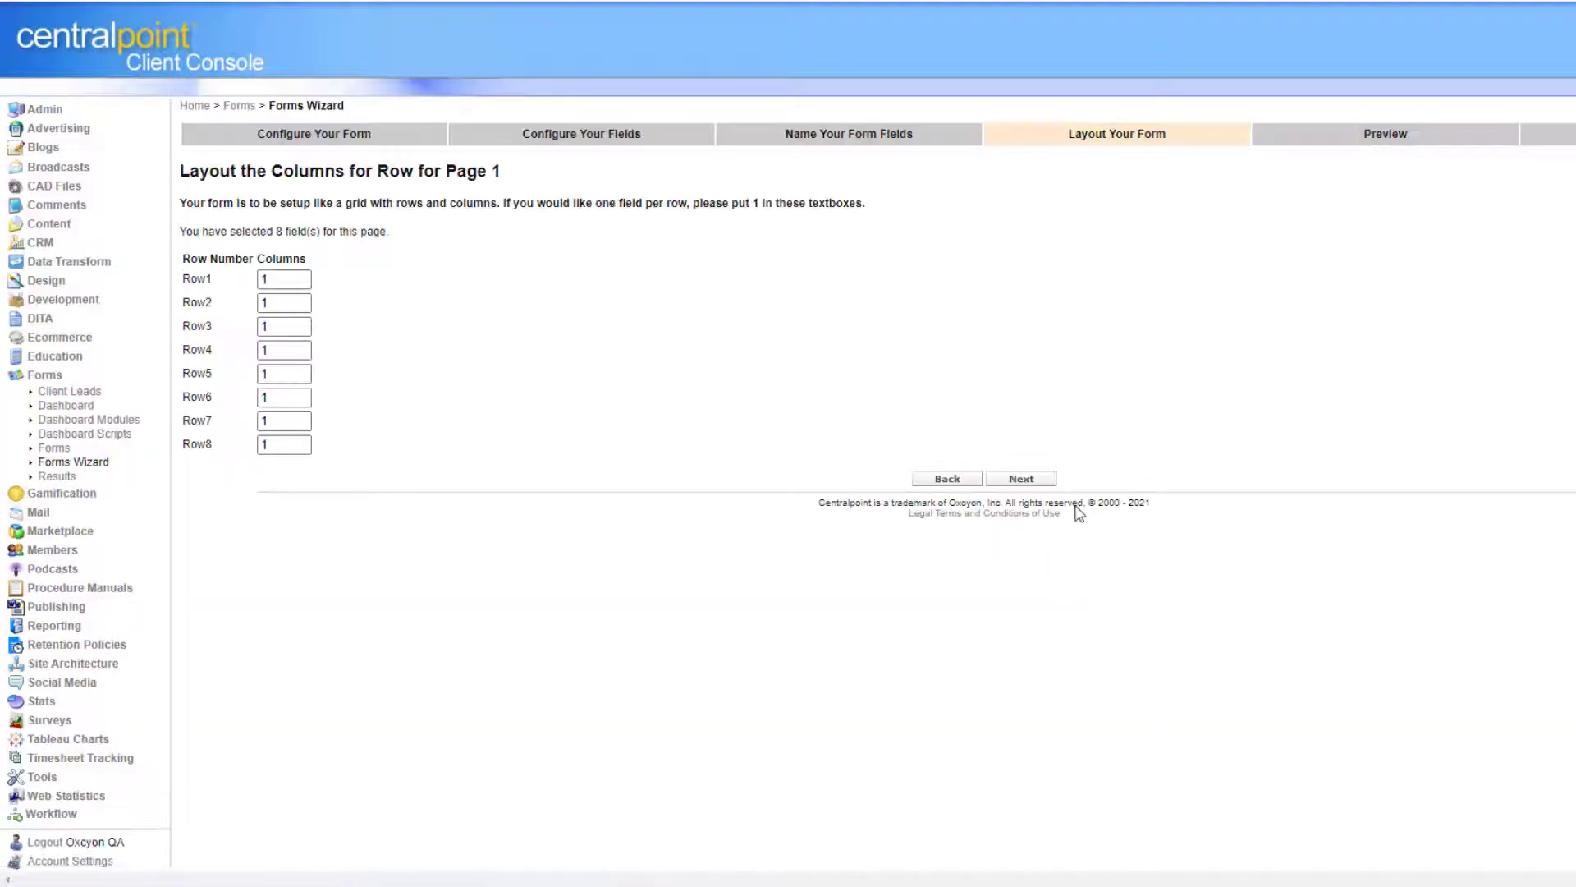
left_click(1022, 478)
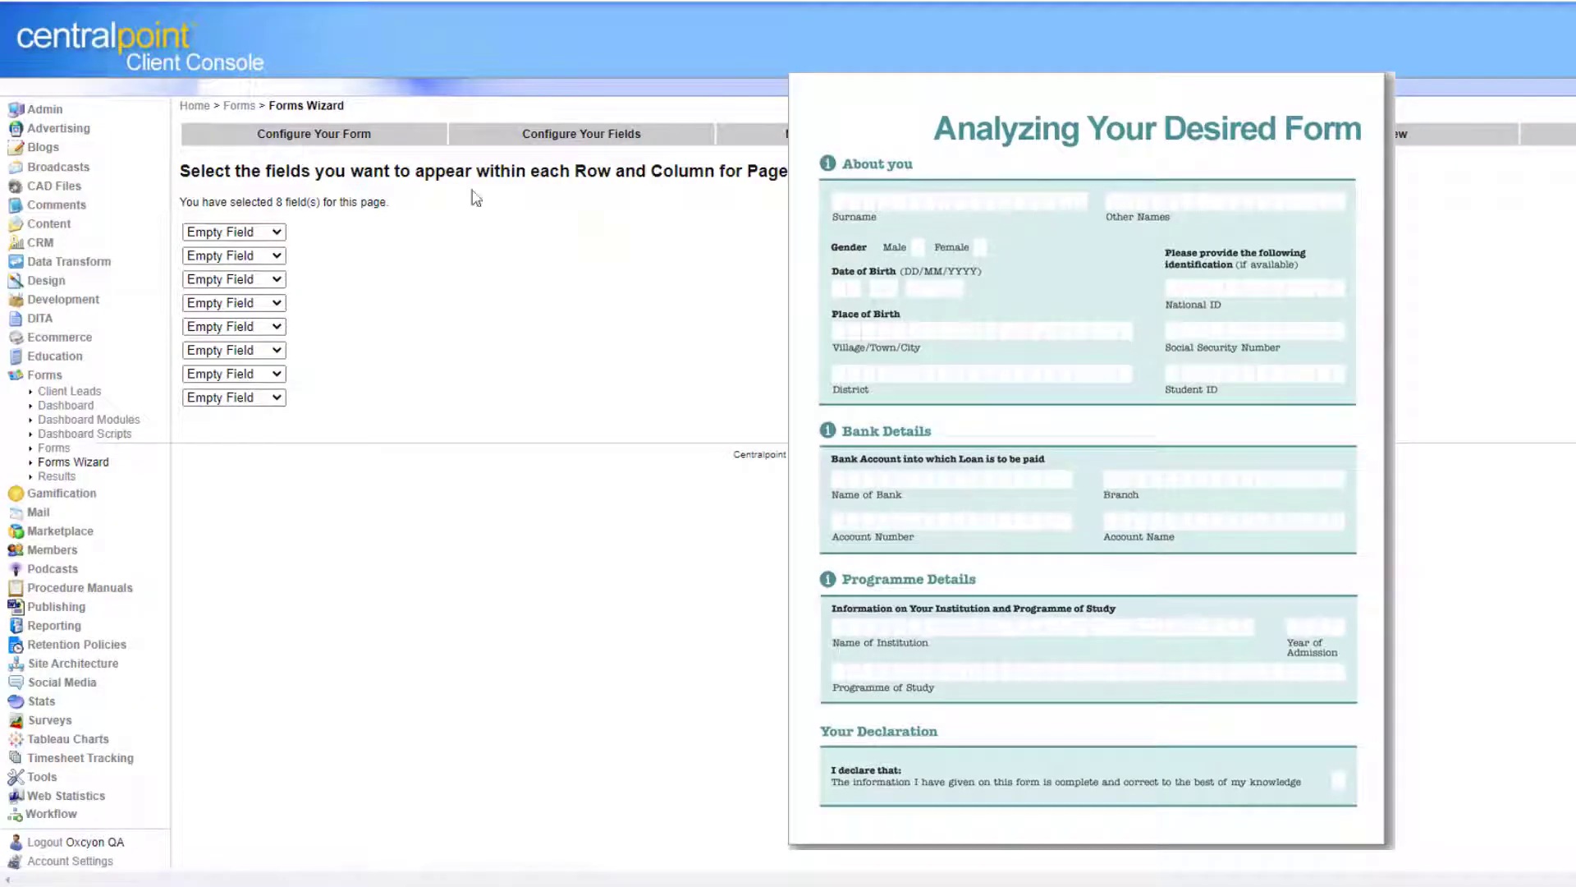
left_click(273, 232)
left_click(267, 263)
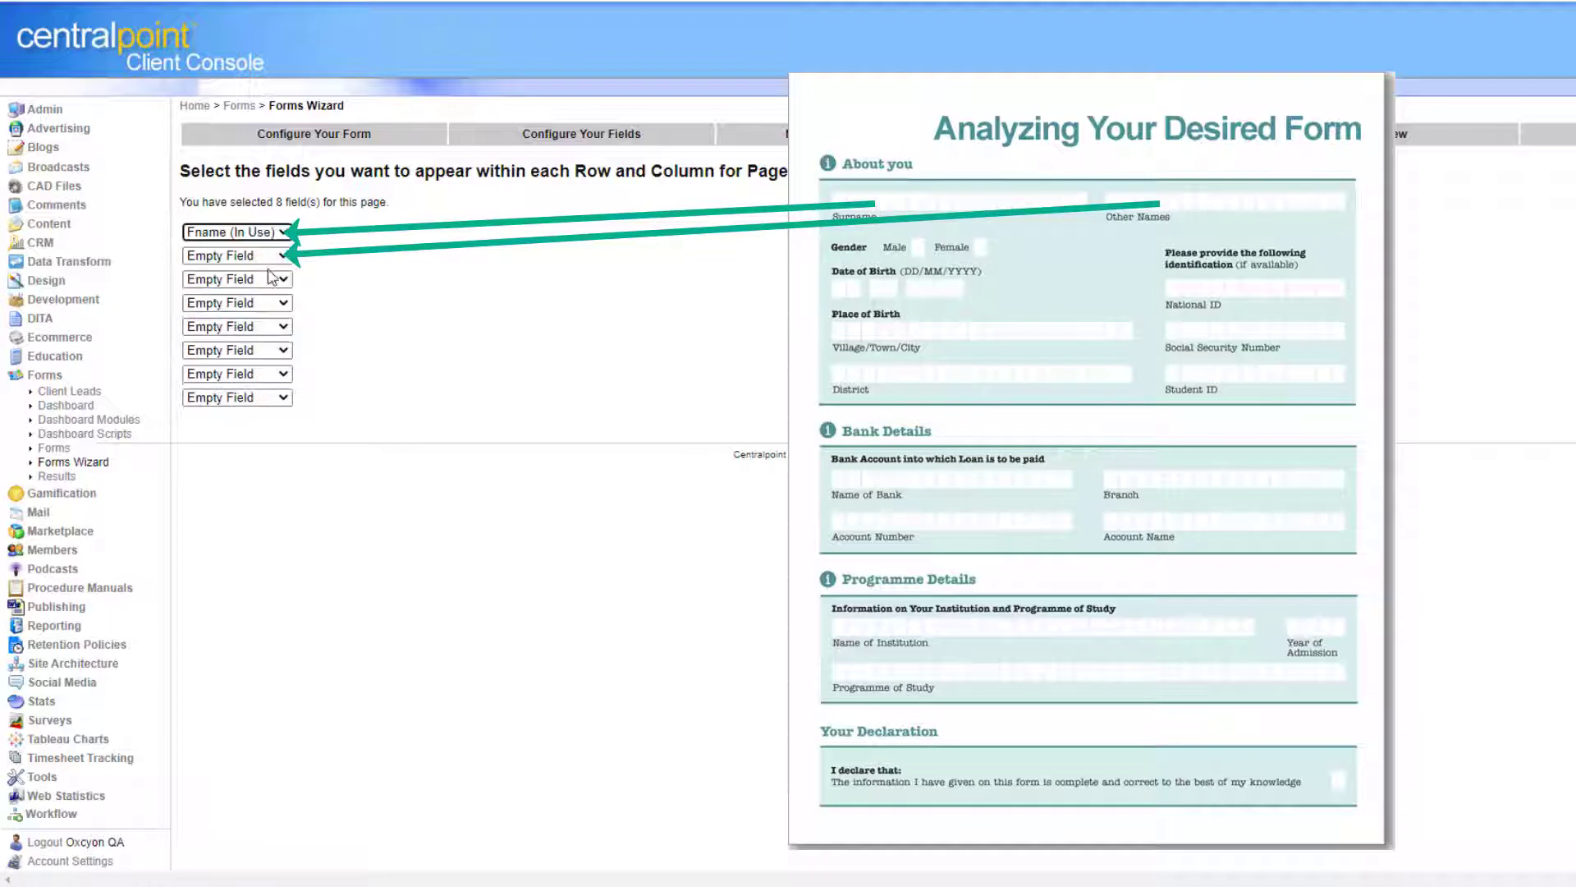
left_click(262, 256)
left_click(256, 303)
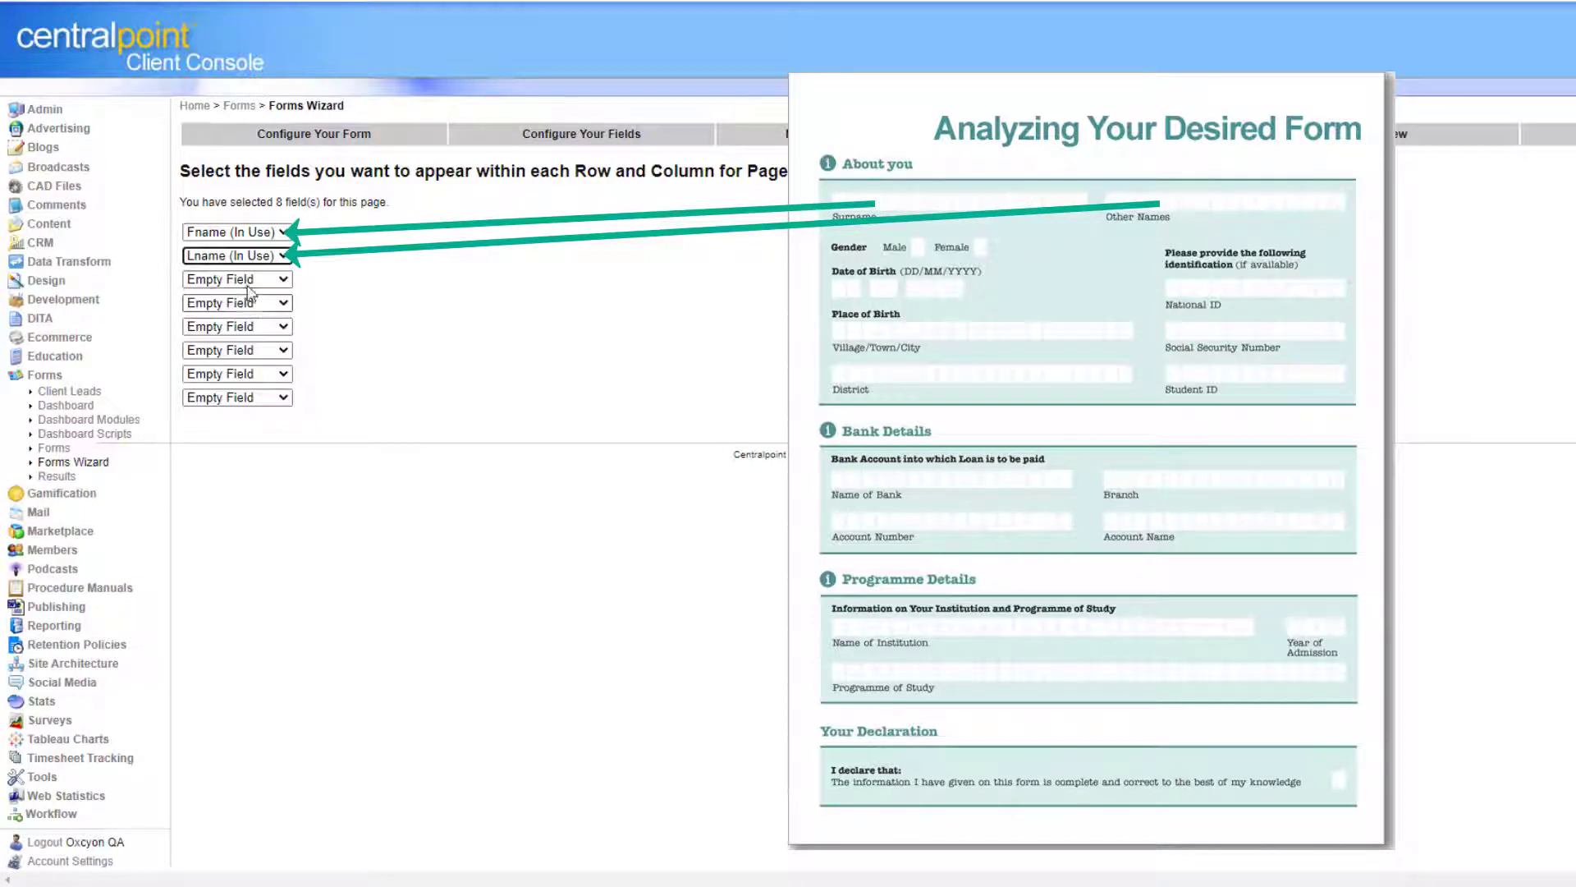
left_click(249, 283)
left_click(260, 343)
left_click(278, 303)
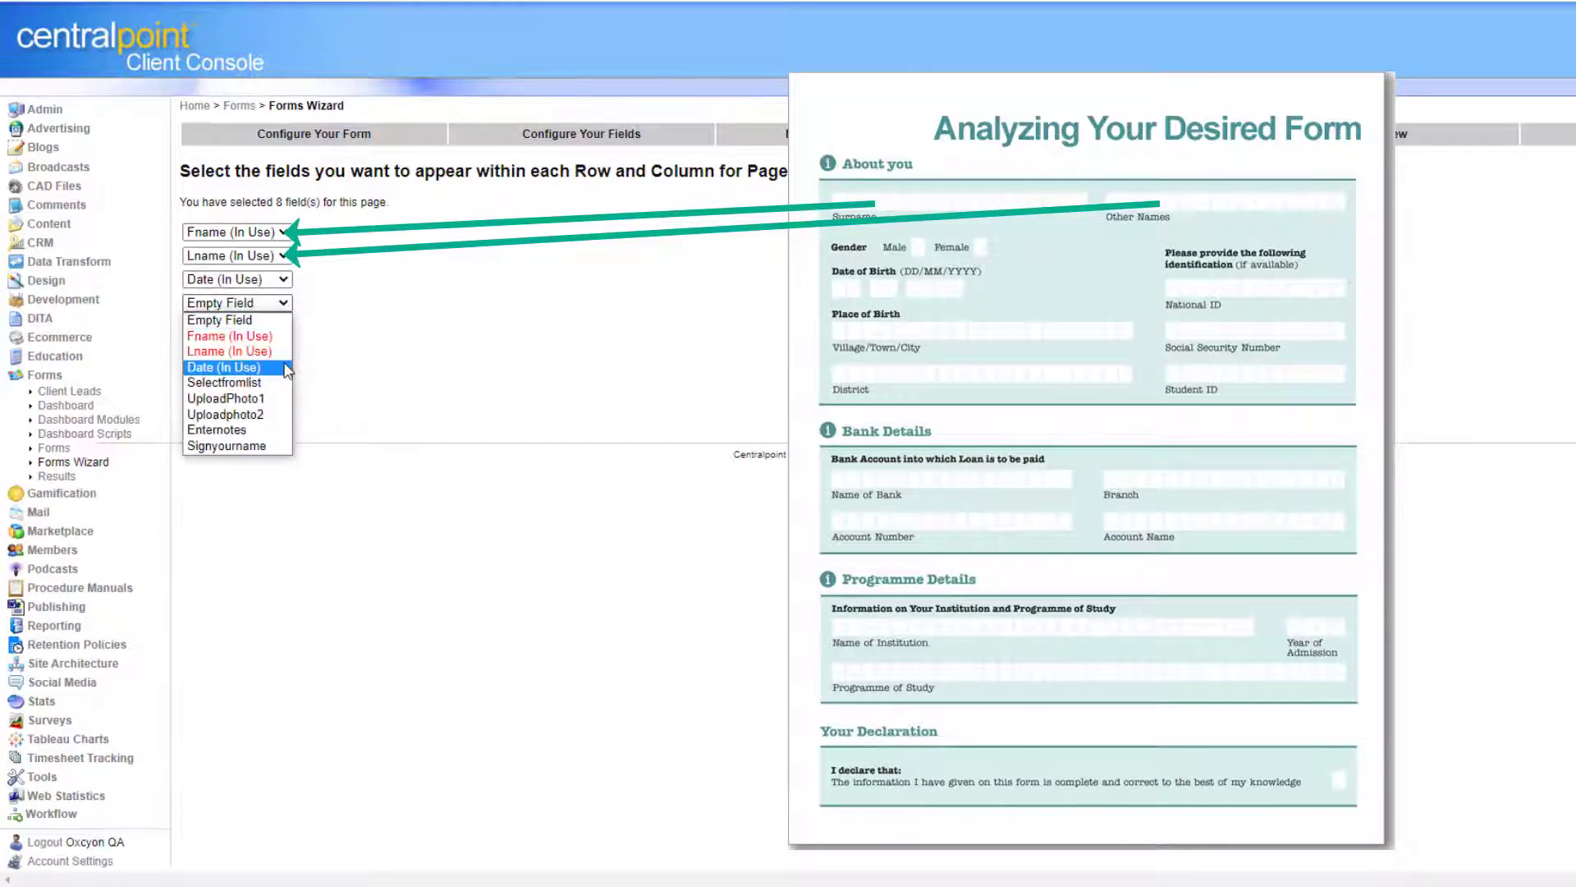
left_click(279, 383)
Place UploadPhoto1, Uploadphoto2, Enternotes and Signyourname in rows 5–8 and continue to the preview.
left_click(273, 327)
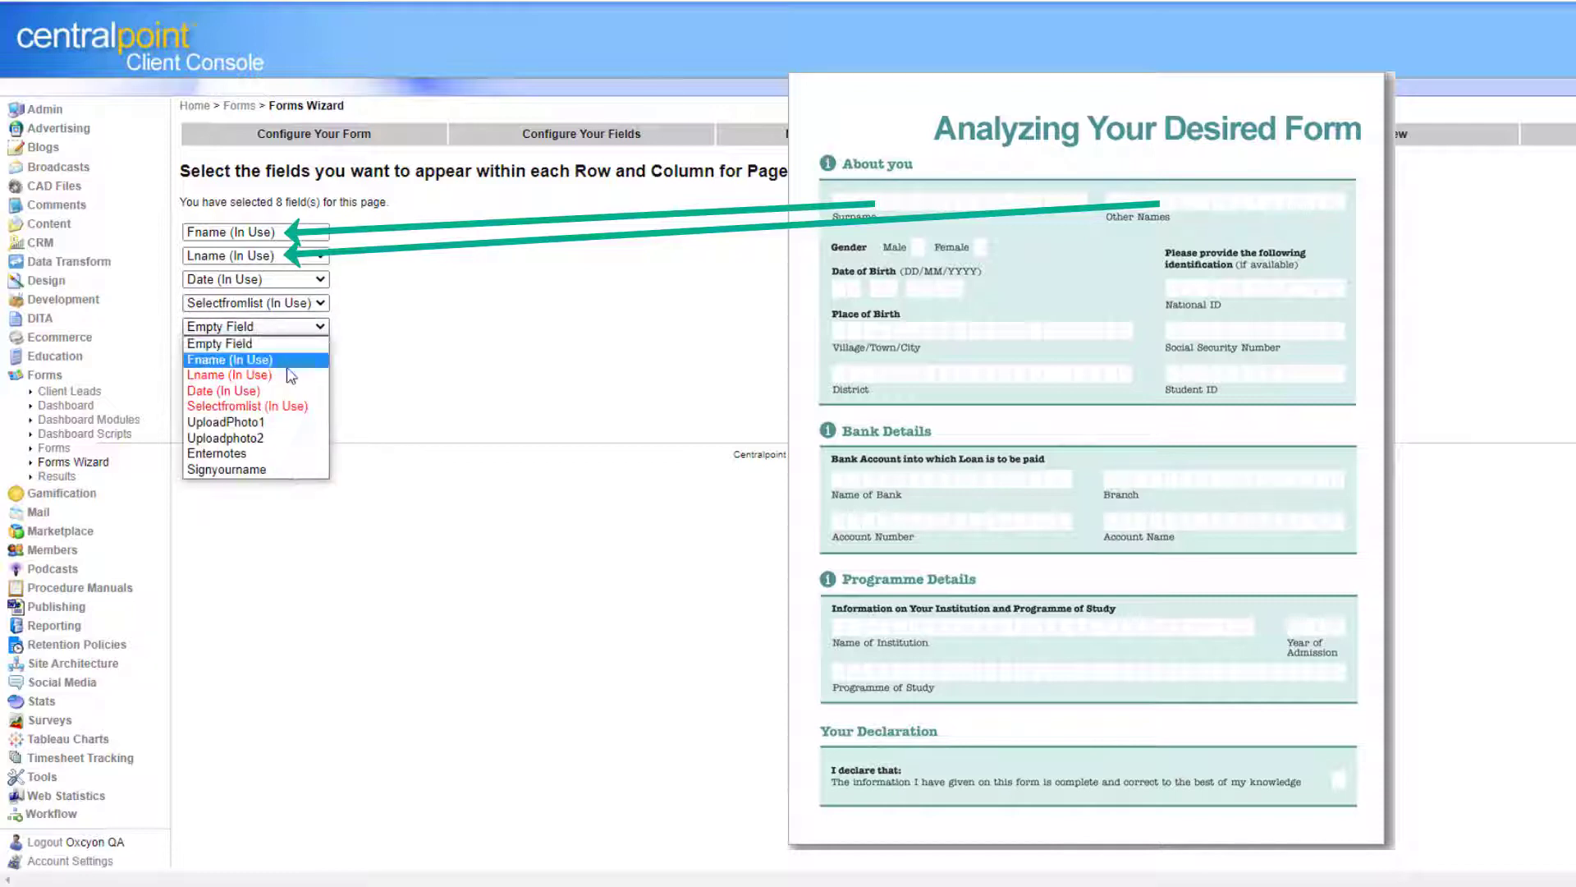
left_click(299, 427)
left_click(293, 351)
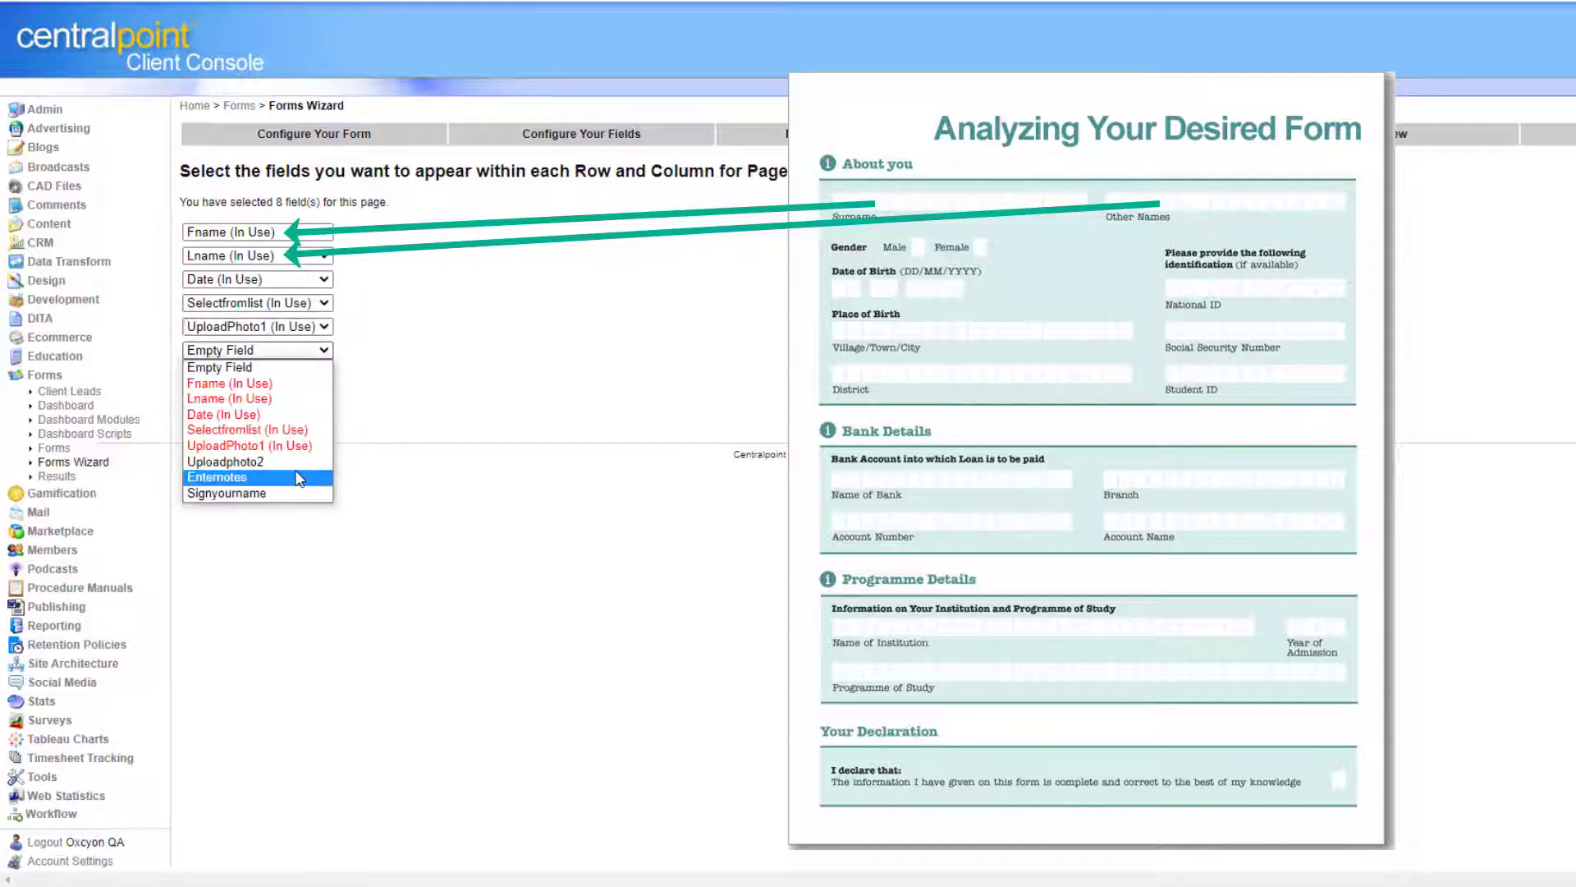
left_click(302, 463)
left_click(295, 378)
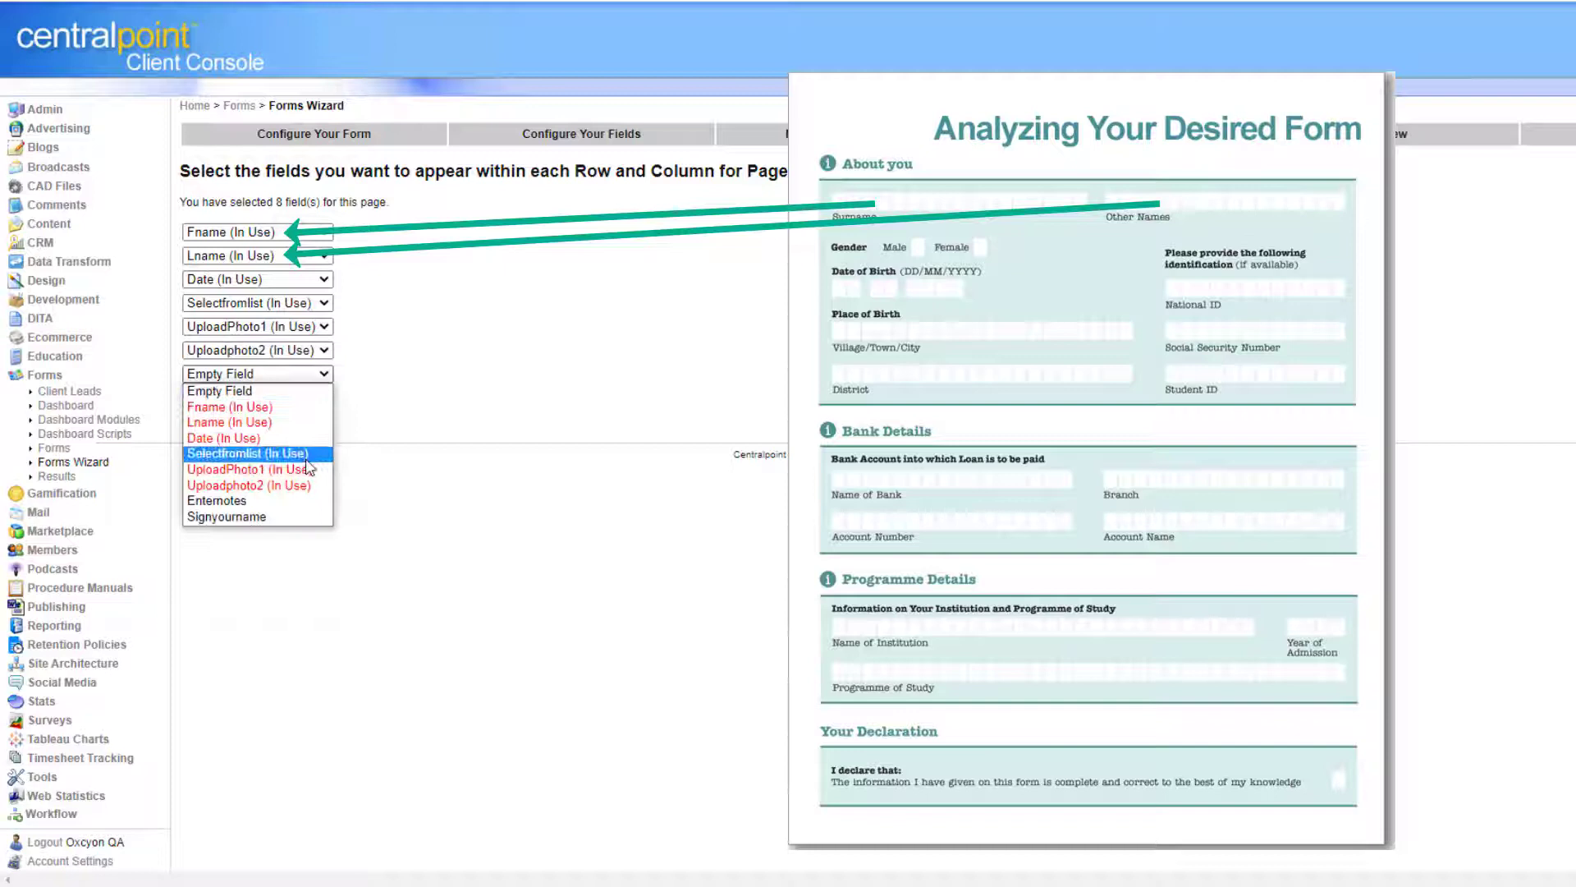
left_click(306, 503)
left_click(297, 399)
left_click(246, 541)
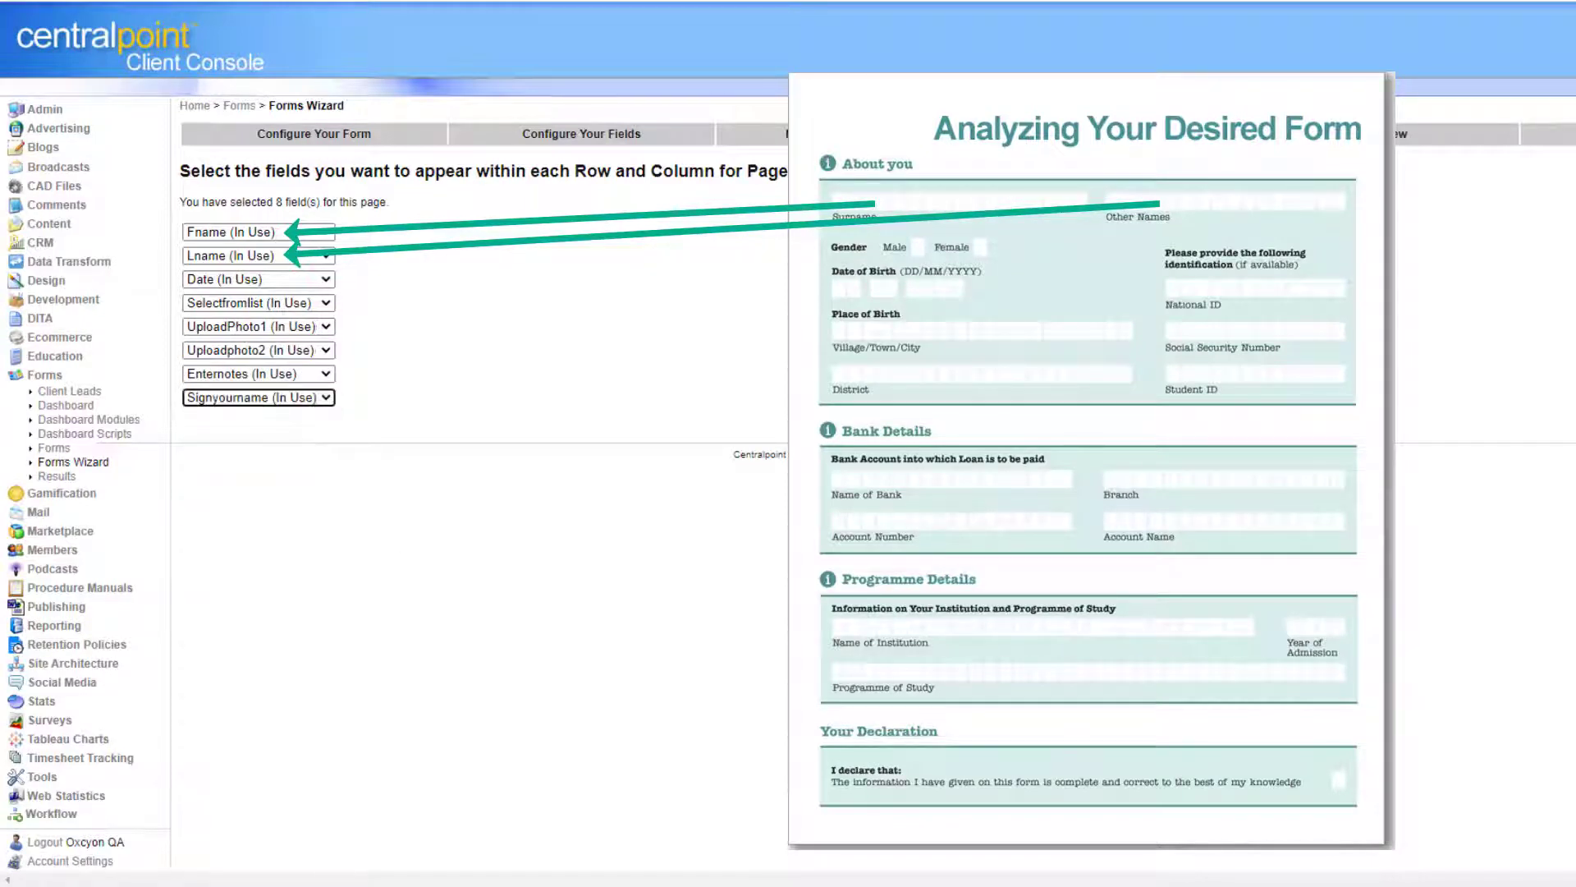
left_click(1041, 425)
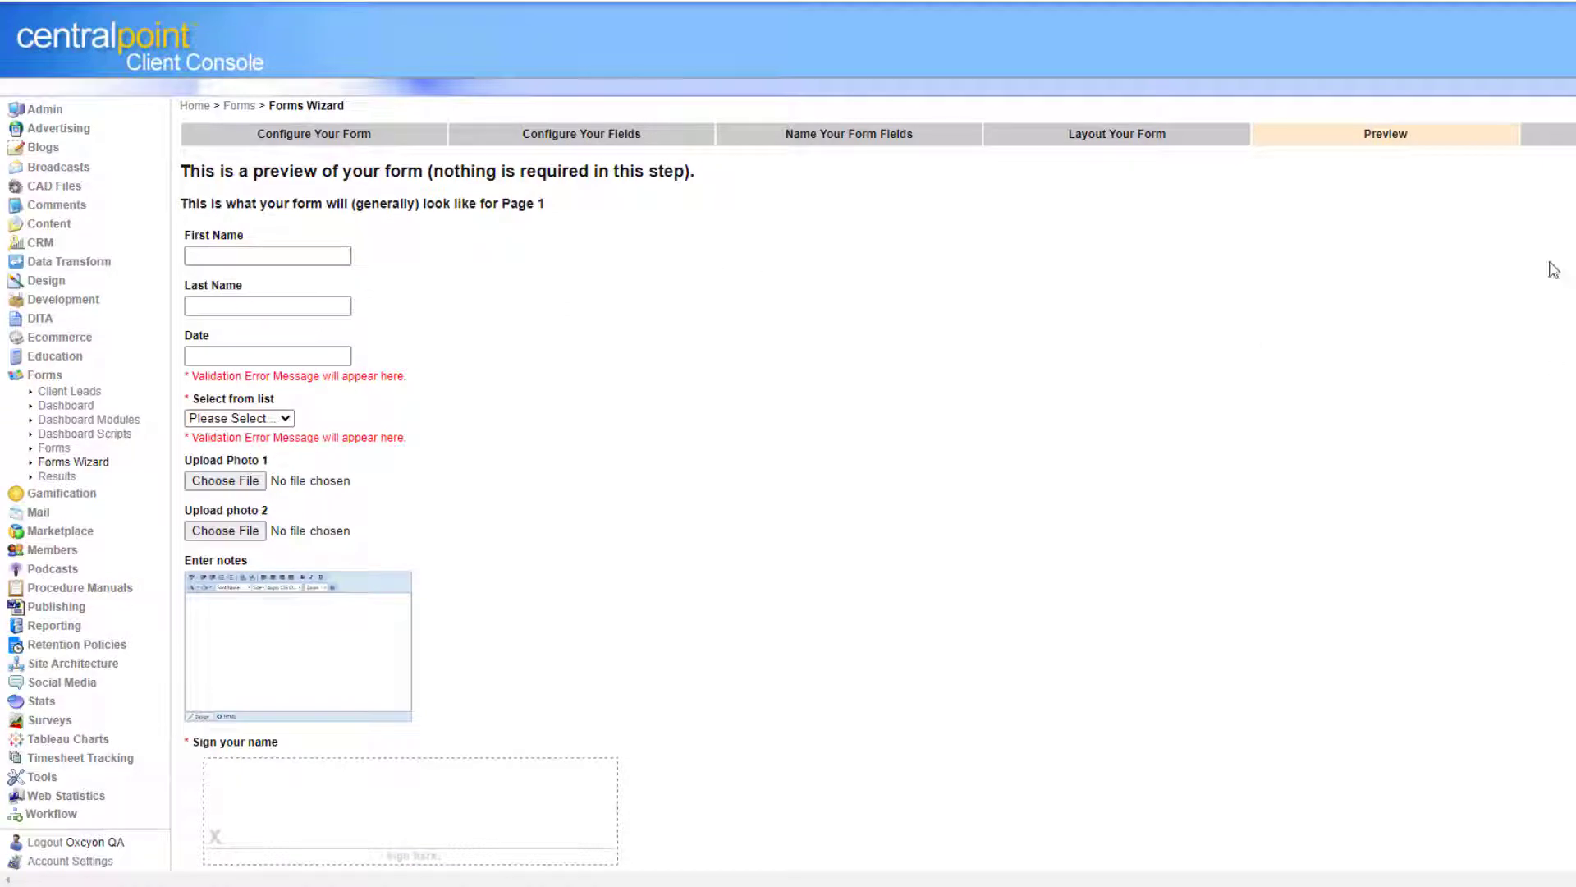
Scroll through the form preview and move on to the final settings.
scroll(912, 737, "down", 4)
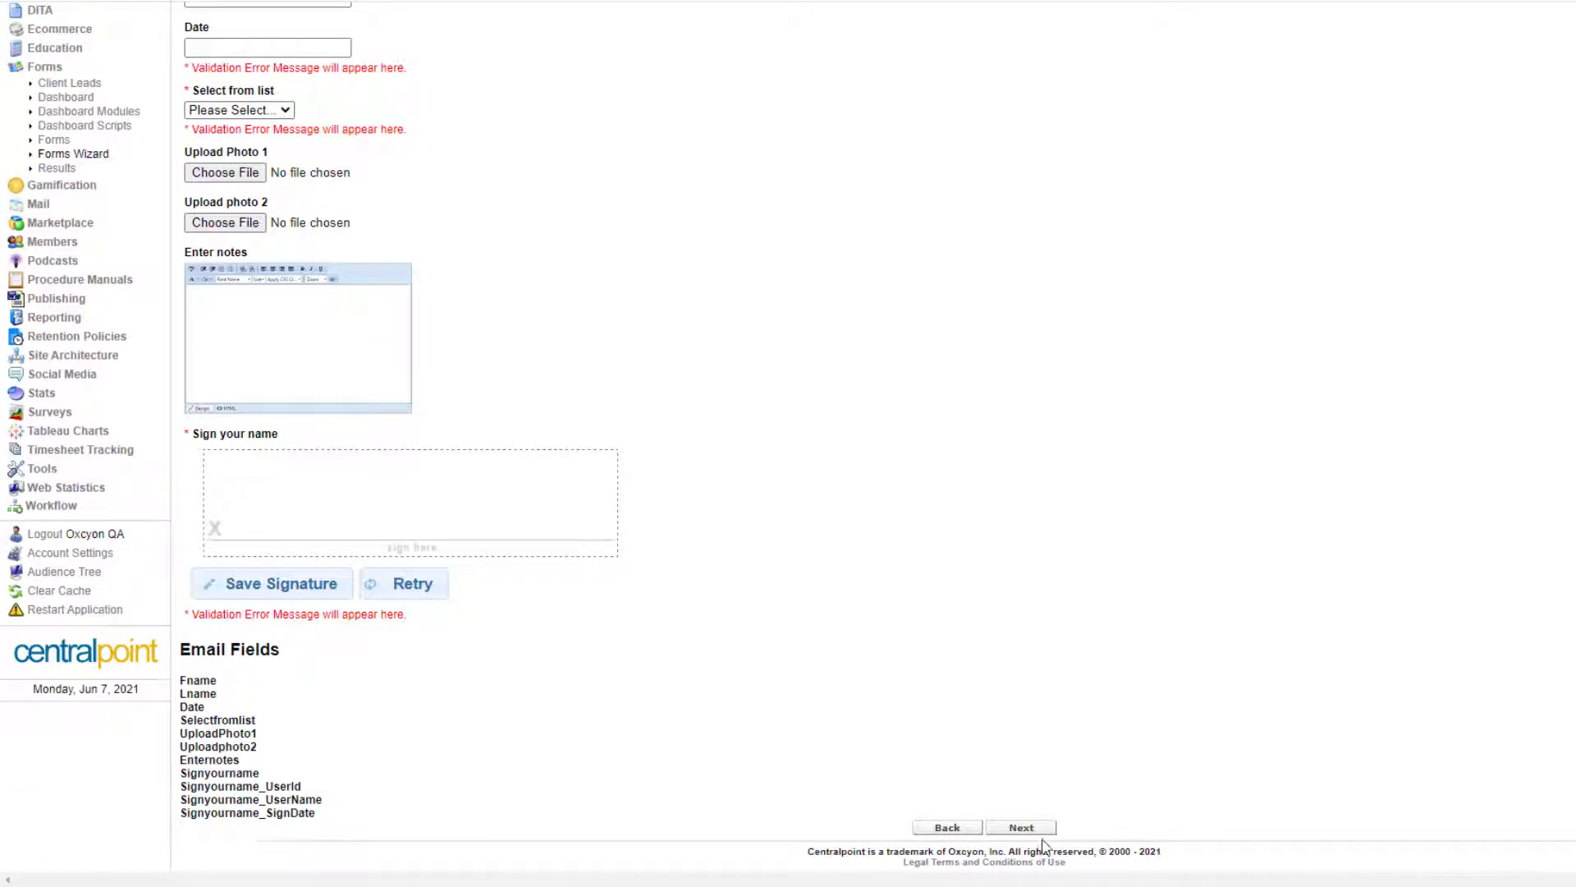
left_click(1040, 830)
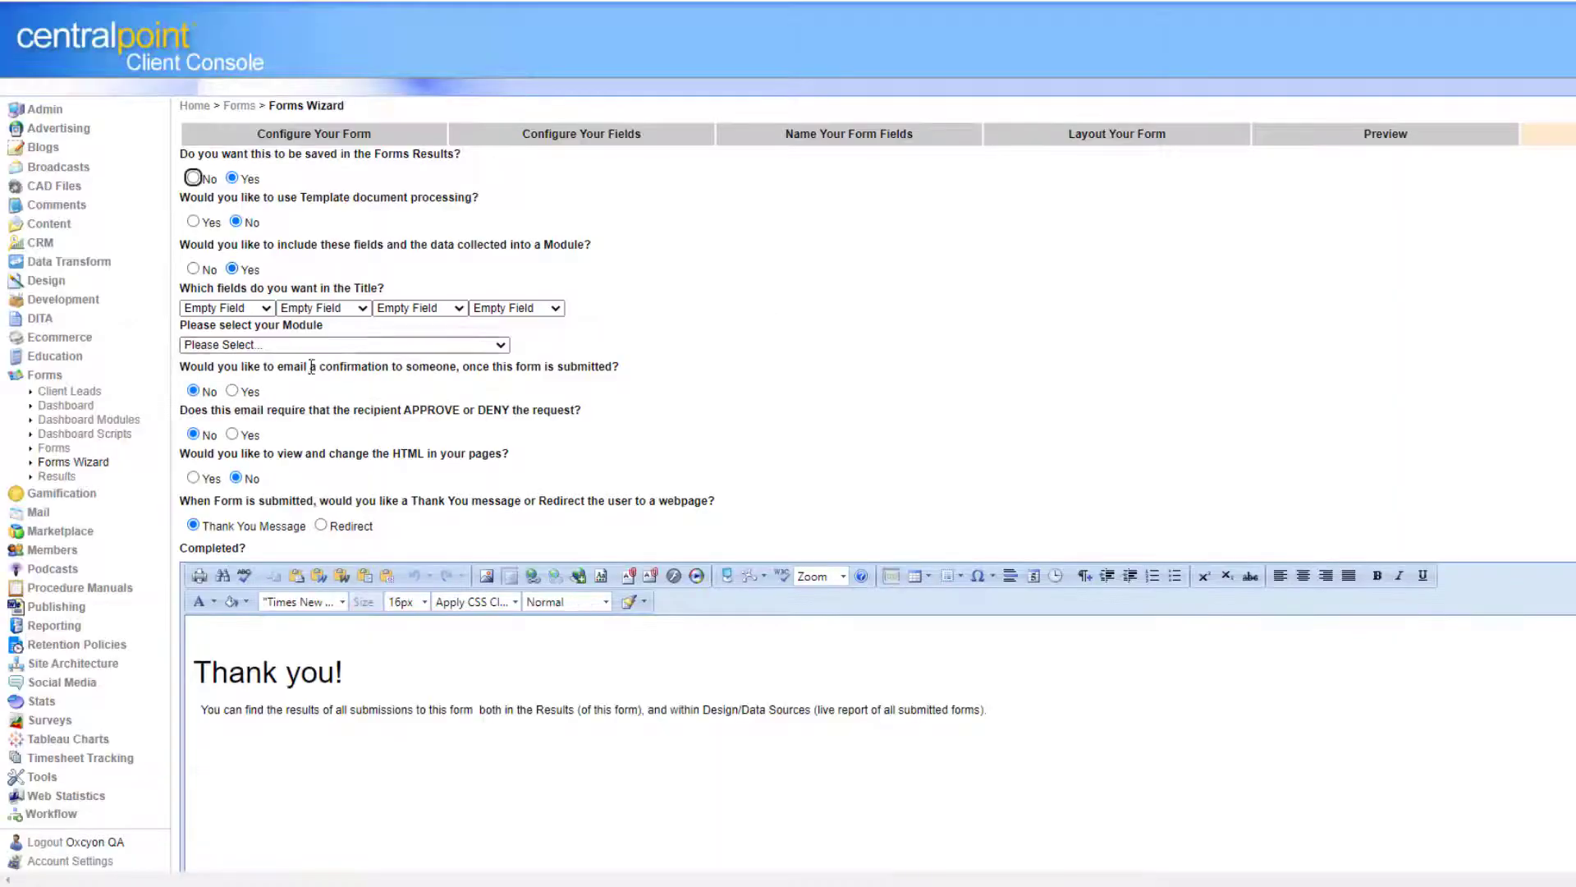
Map results to the Generic Enhanced M module and save the Custom XML file locally.
left_click(349, 345)
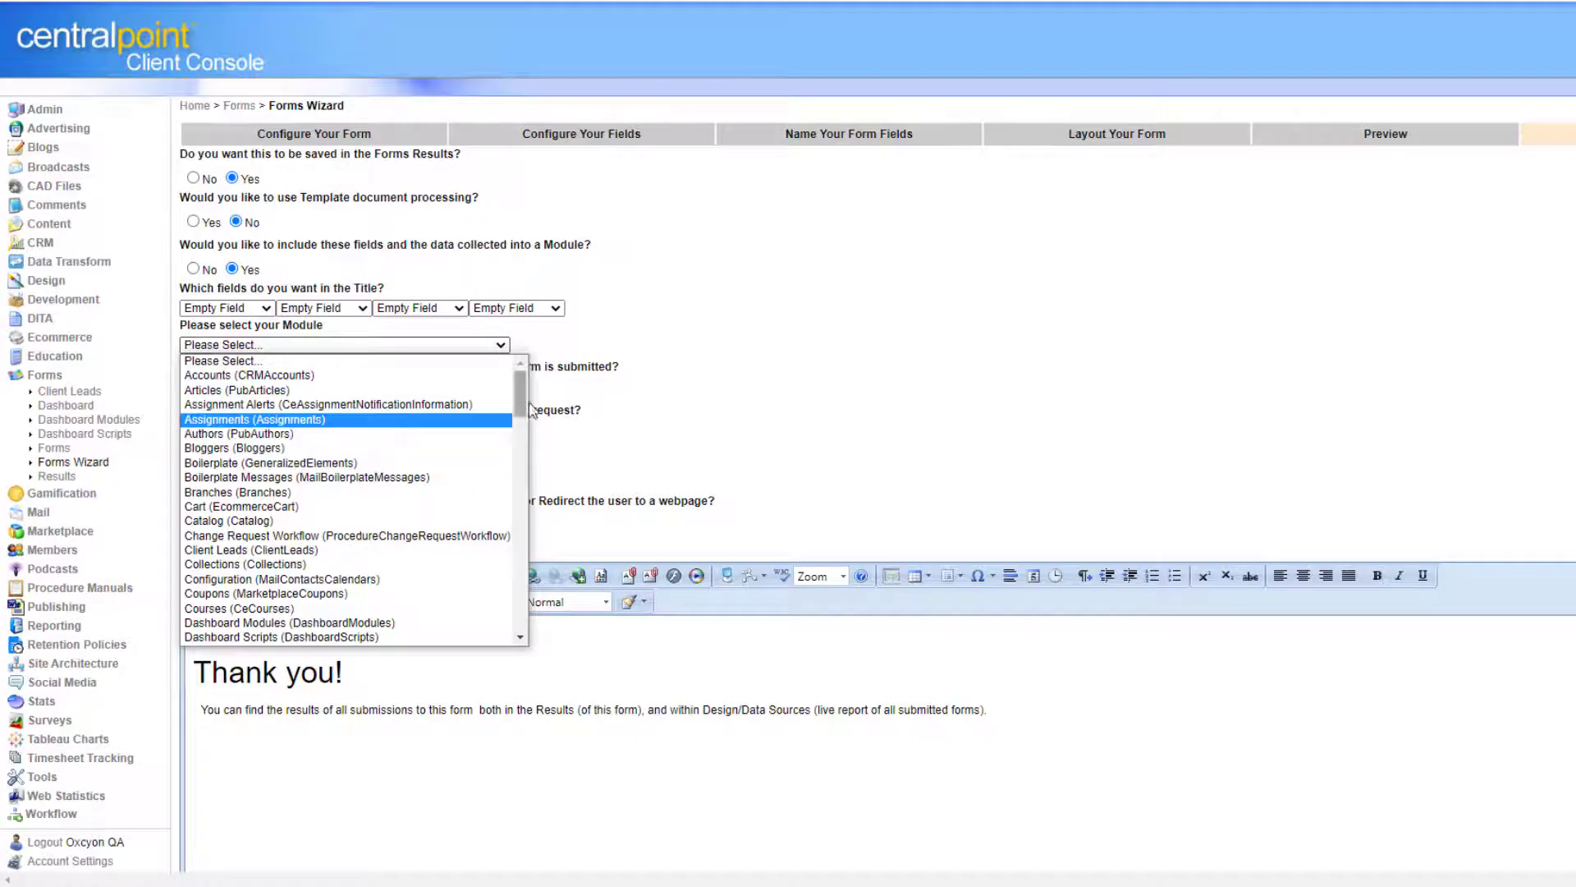
left_click_drag(519, 396, 466, 511)
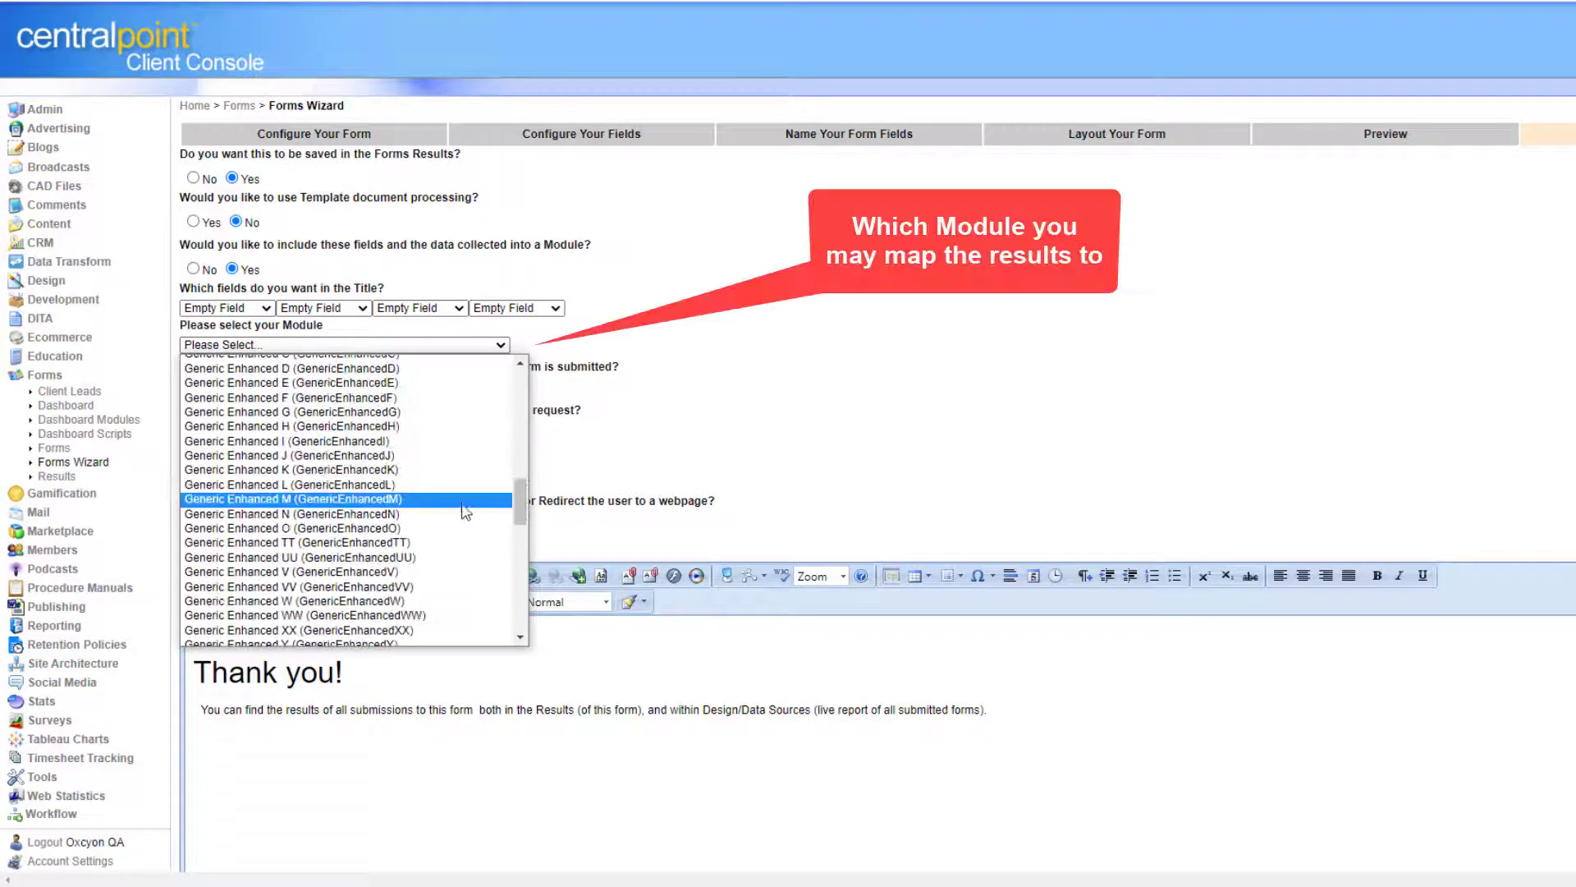
left_click(422, 500)
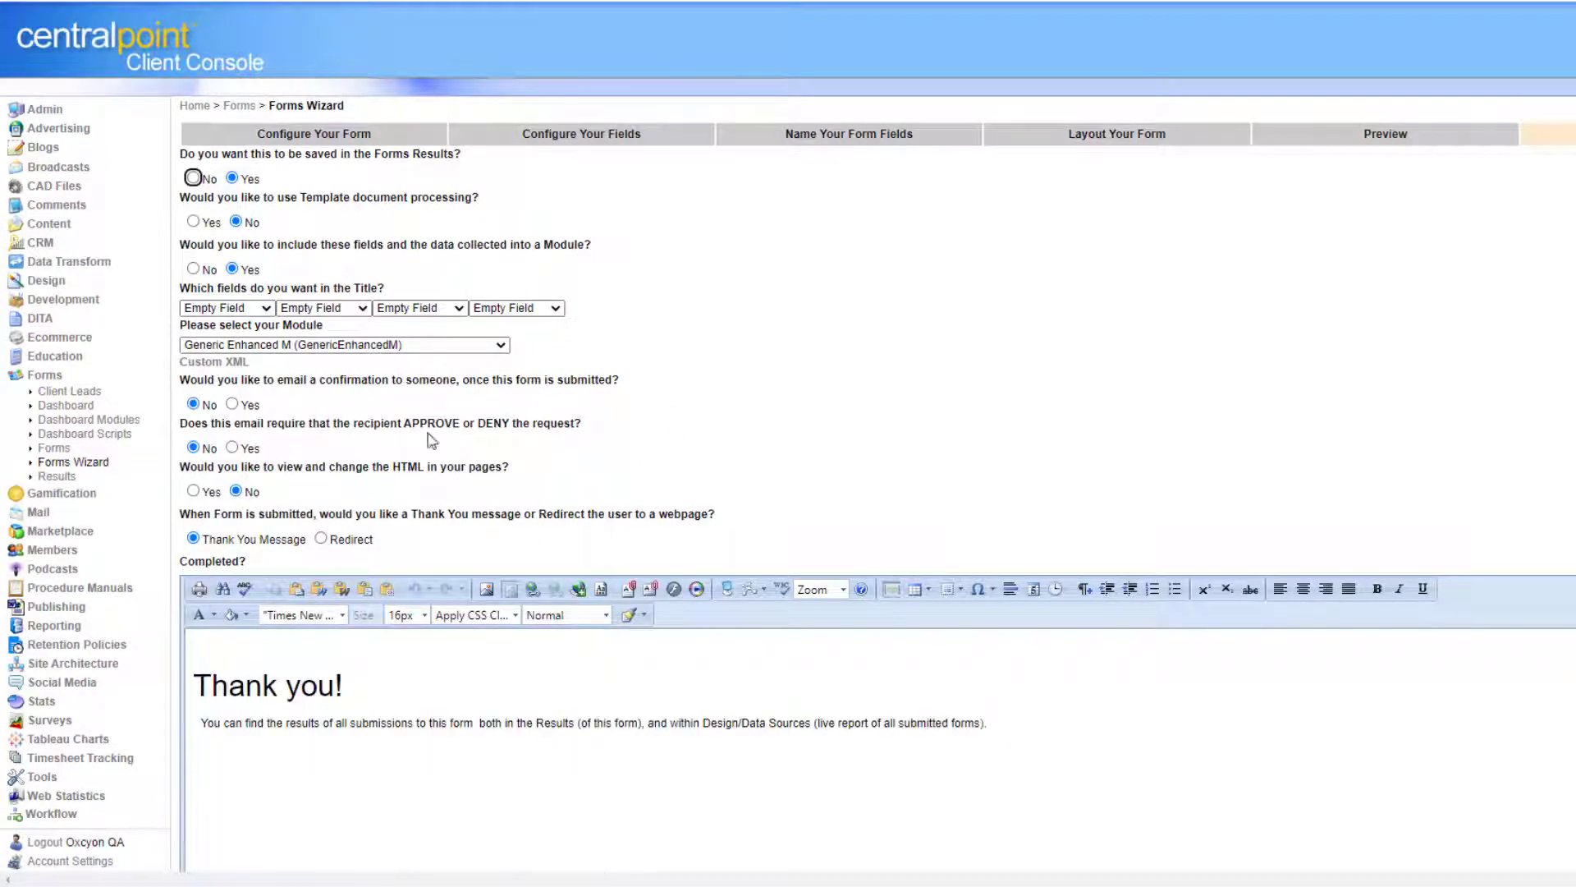
right_click(233, 364)
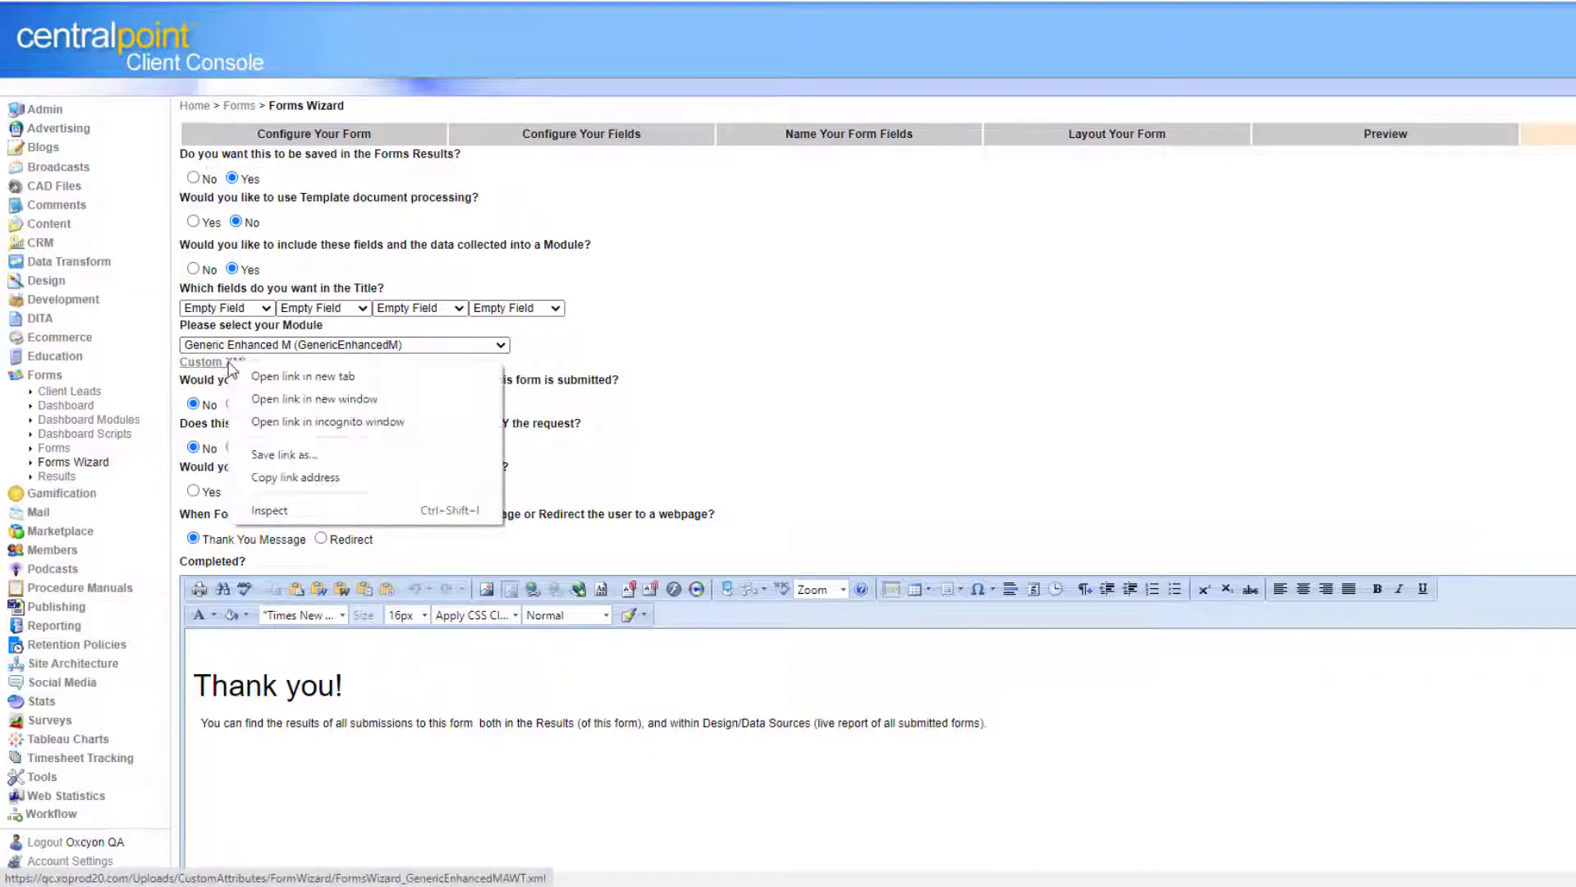
left_click(311, 456)
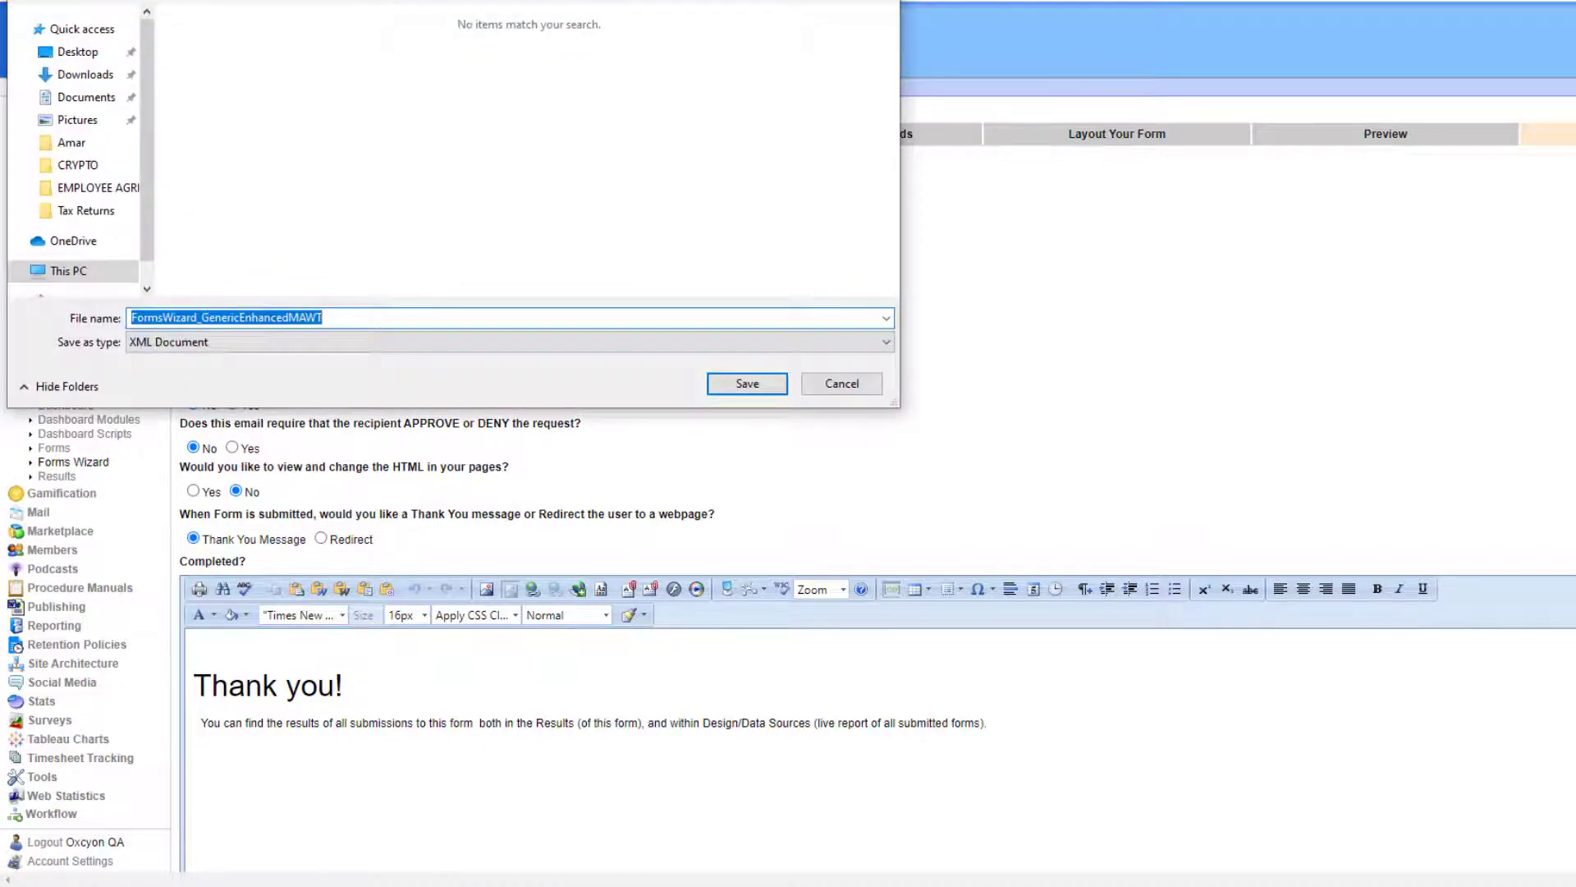
key("Return")
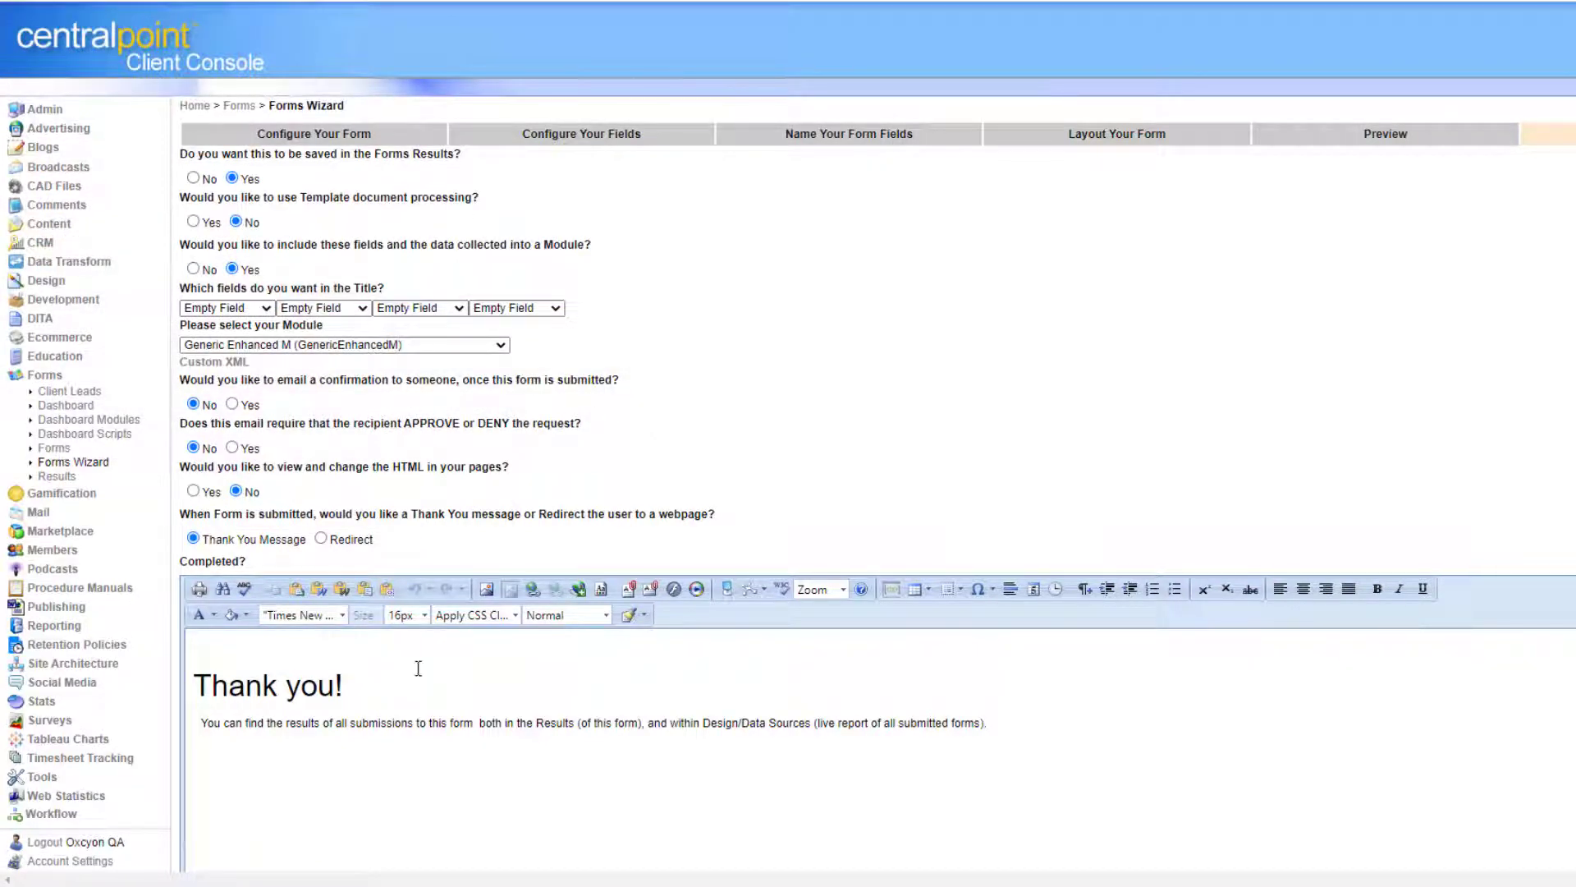
Keep the 'Thank you!' completion message and set recipient approval emails to No.
left_click_drag(382, 693, 167, 667)
left_click(1196, 338)
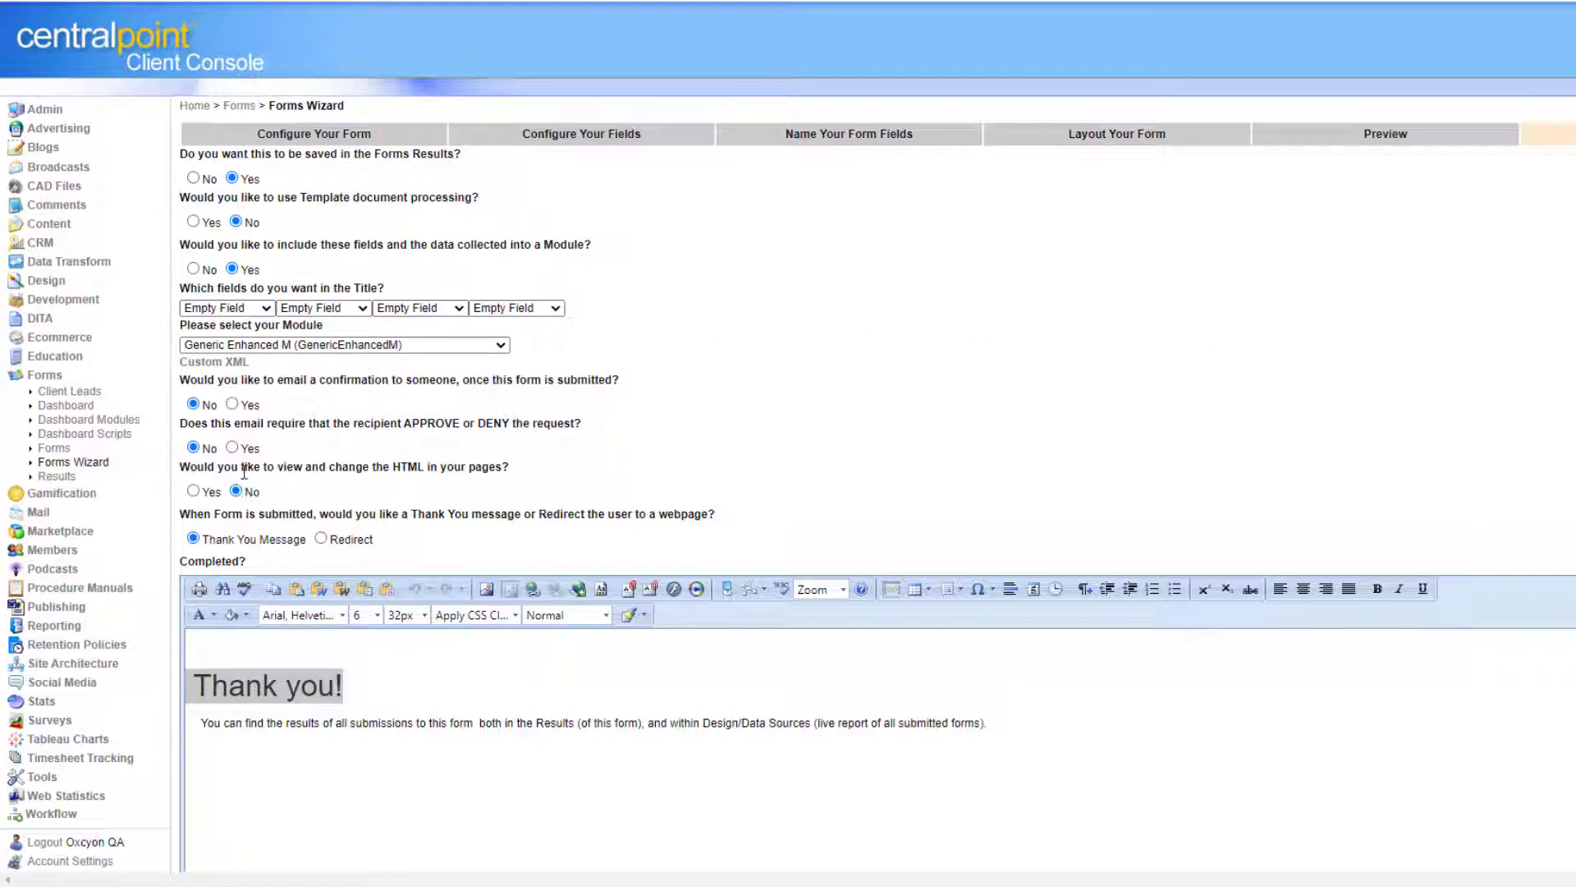
left_click(231, 448)
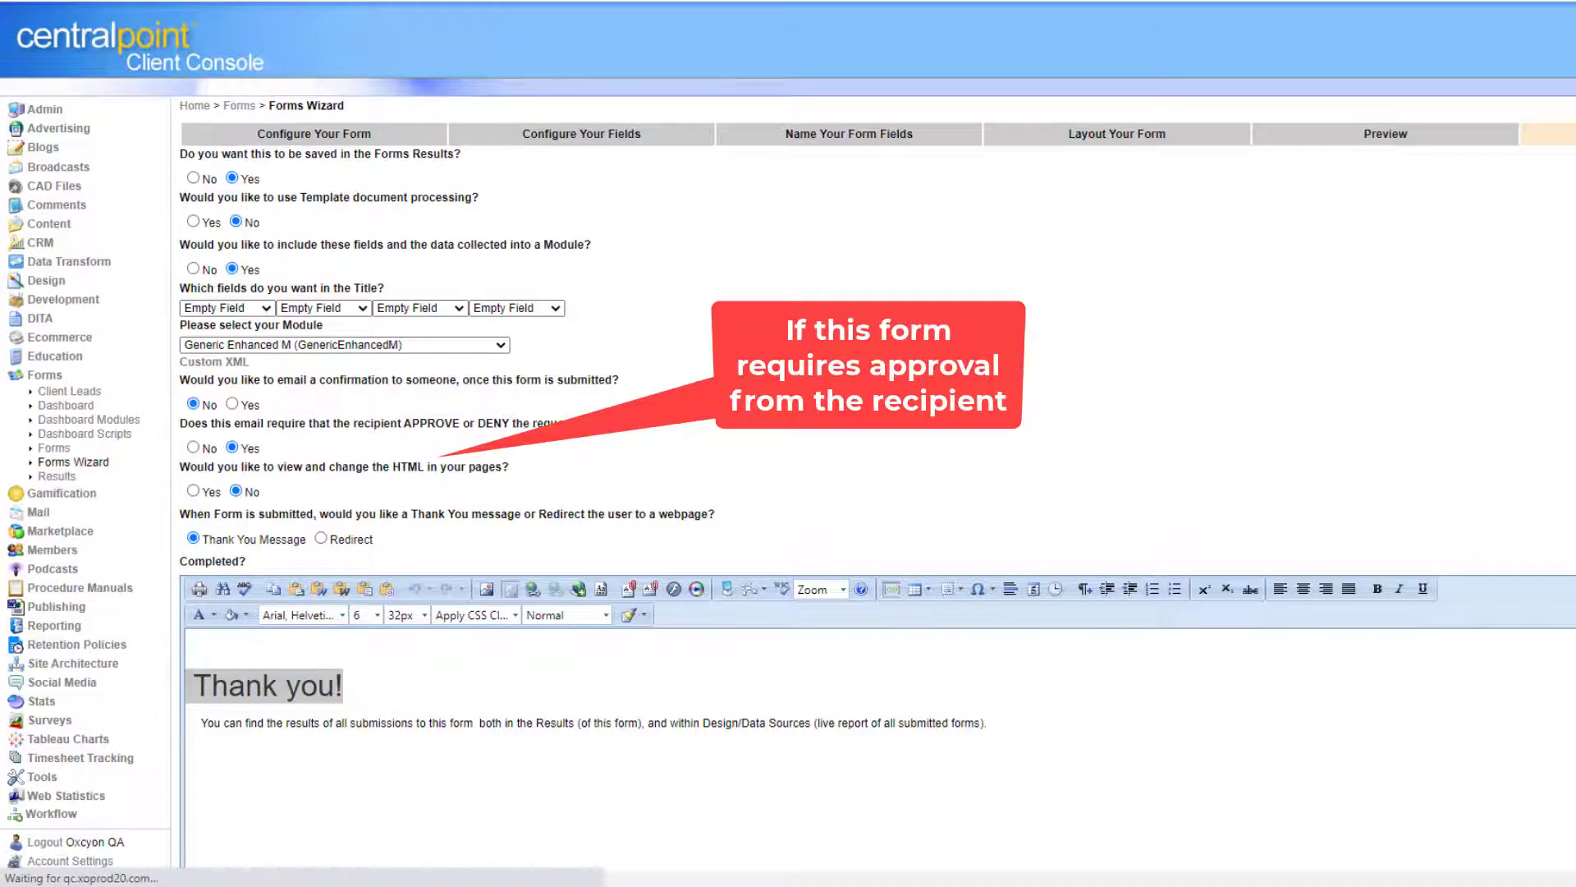
scroll(743, 295, "down", 4)
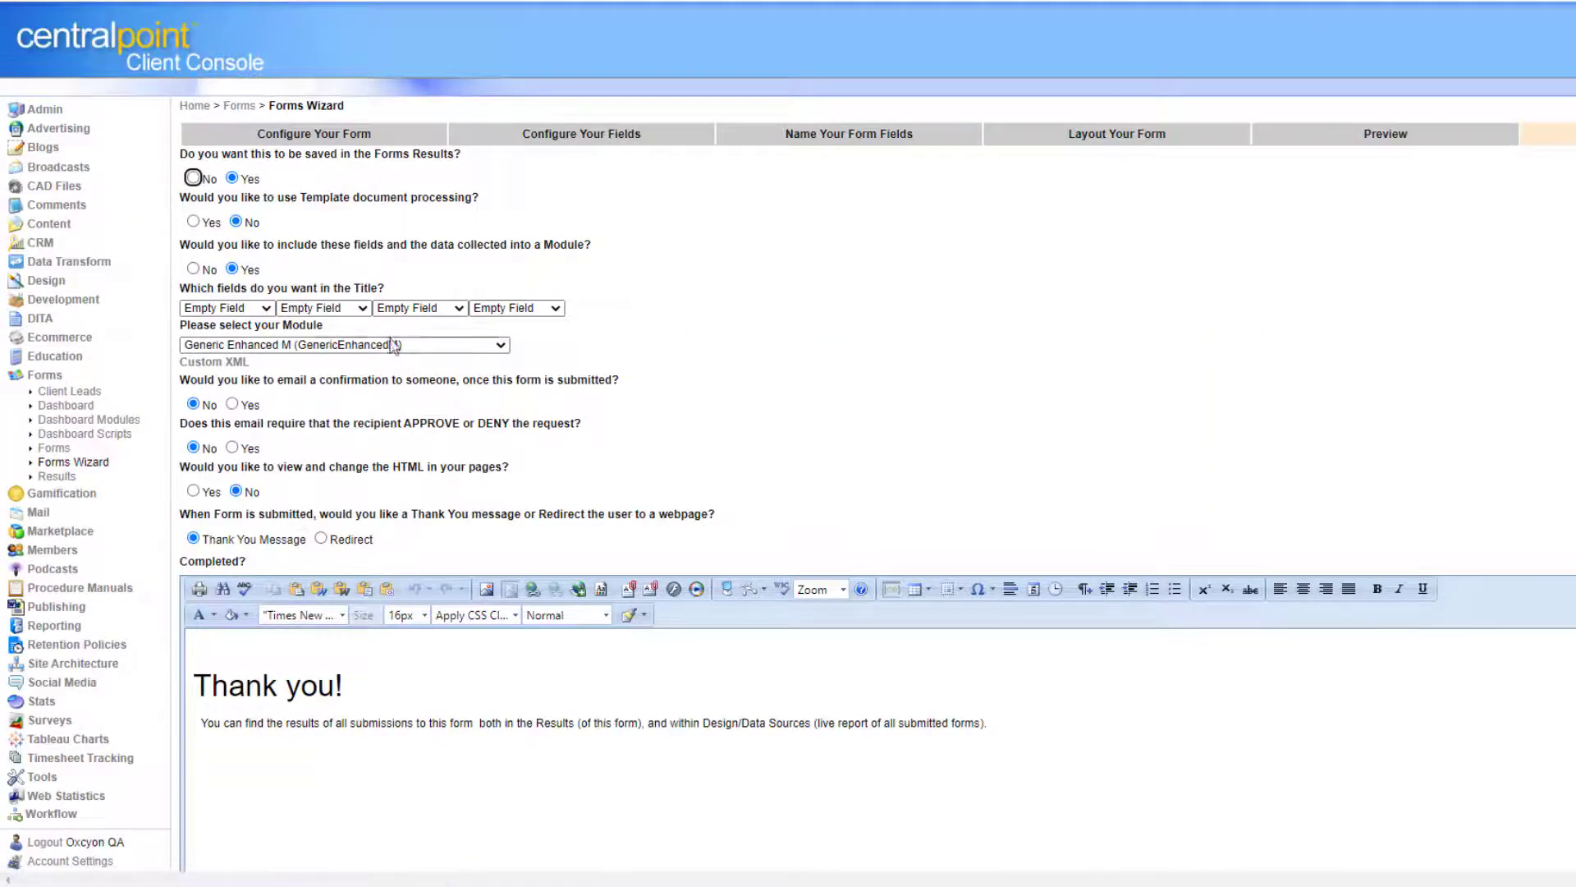
Enable template document processing, copy all field placeholders, and open BlankTemplate.docx.
left_click(191, 222)
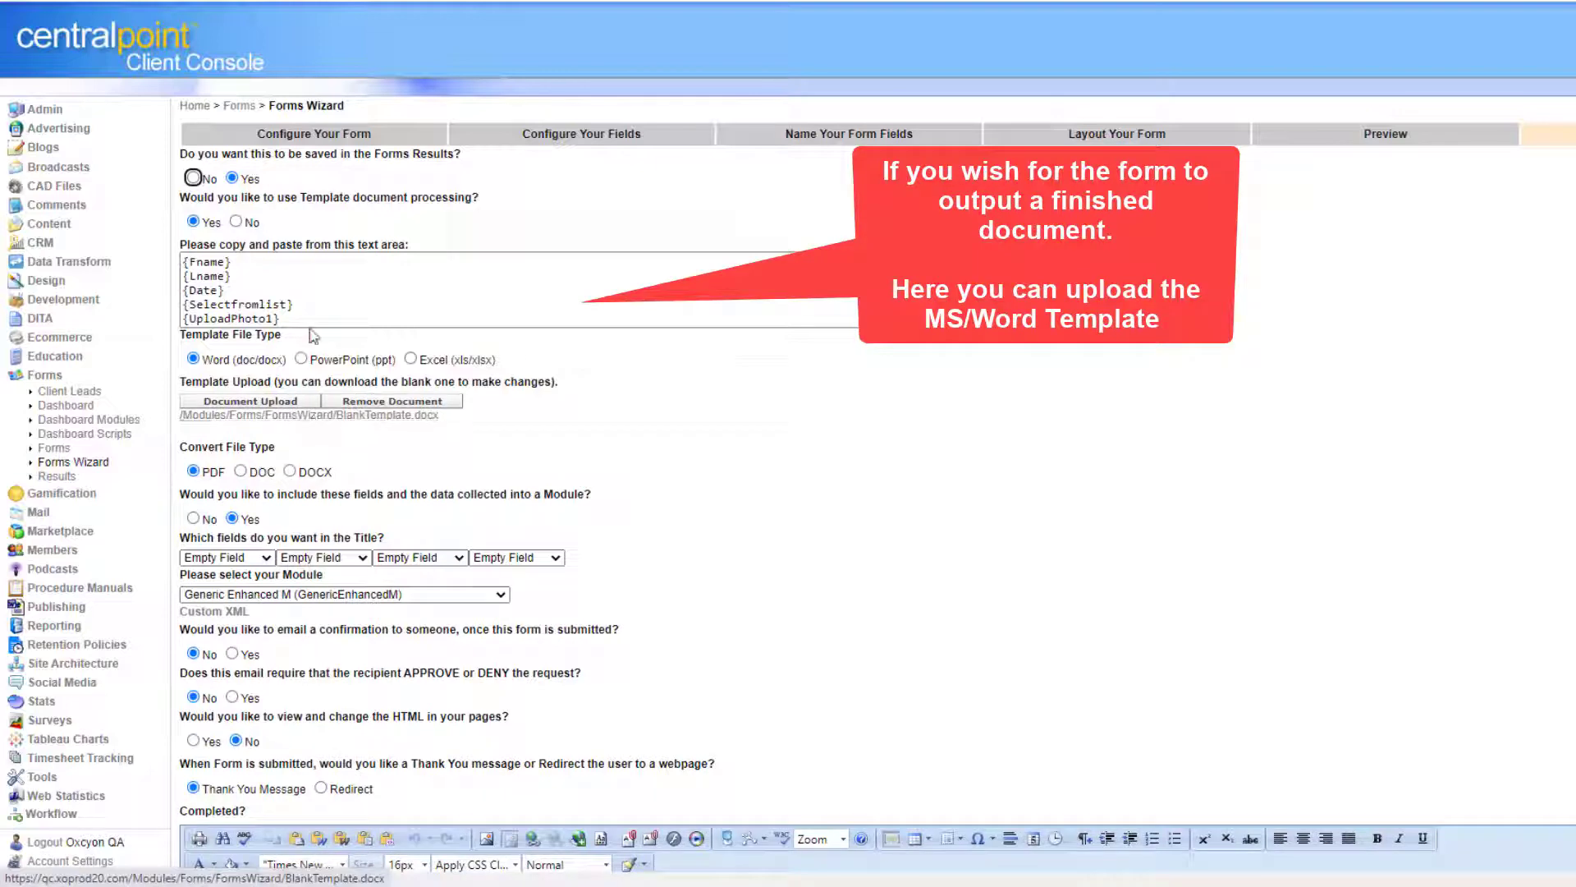
left_click(311, 323)
key("ctrl+a")
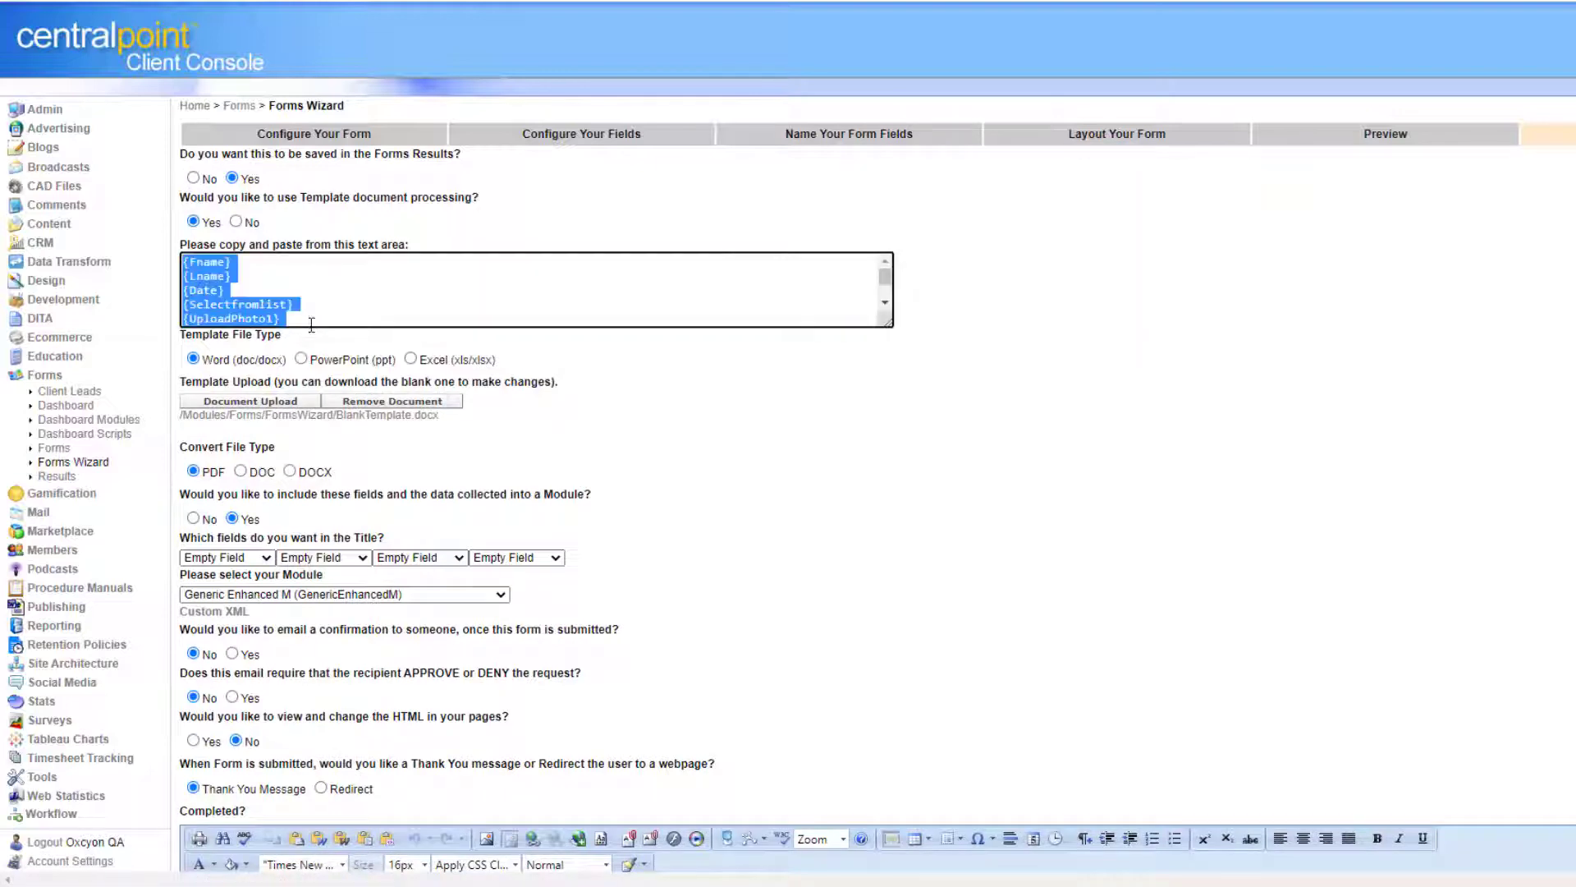
left_click(383, 419)
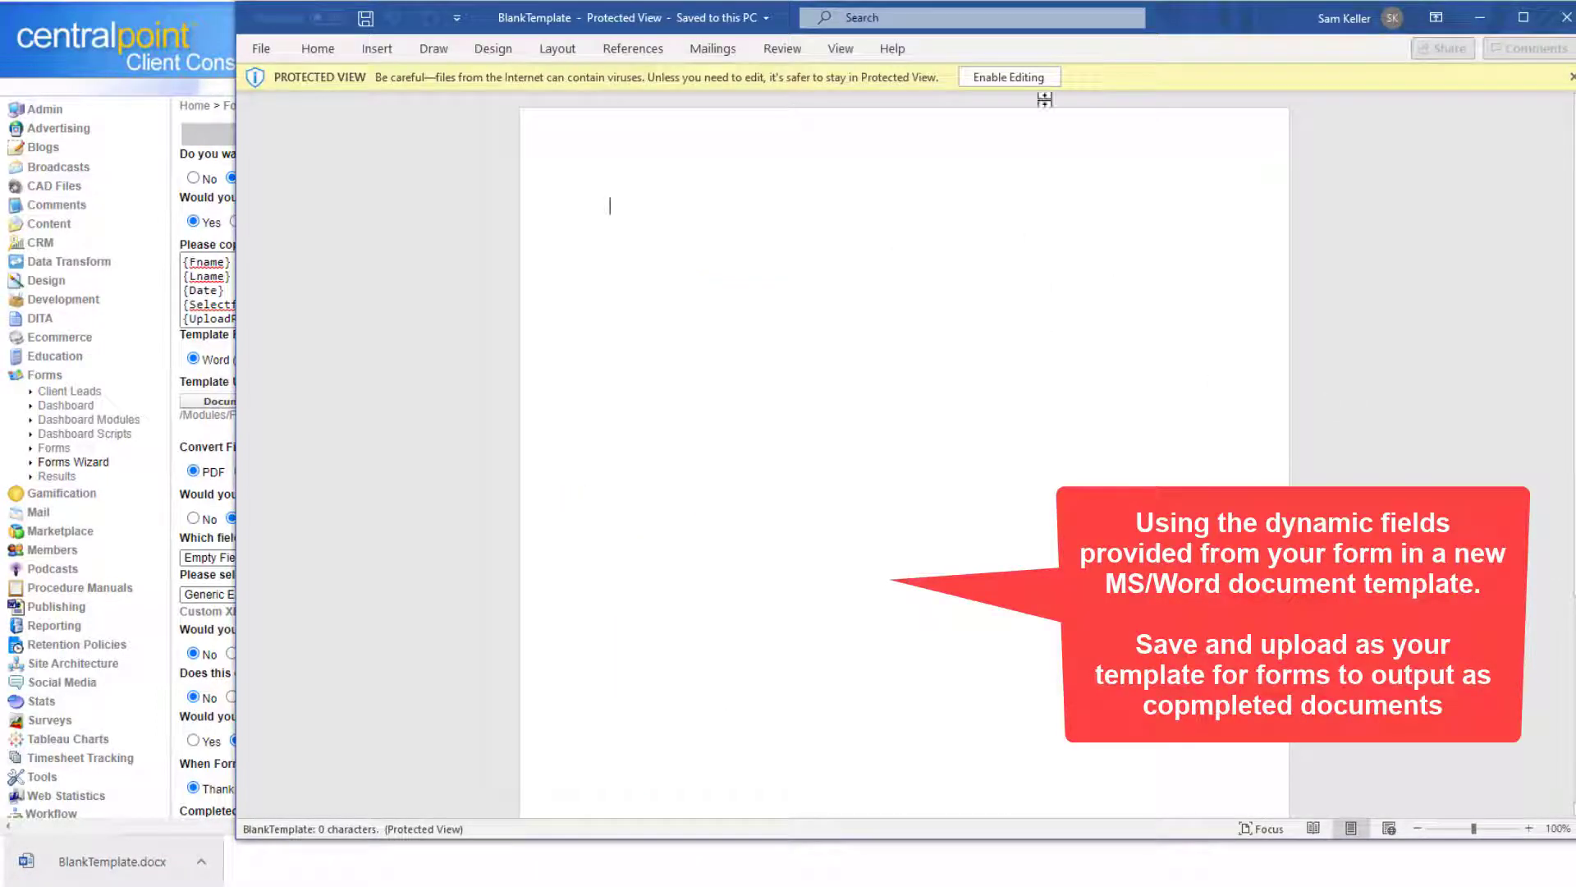
Enable editing in BlankTemplate, add field placeholders such as {Fname}, and save it with Save As.
left_click(1021, 82)
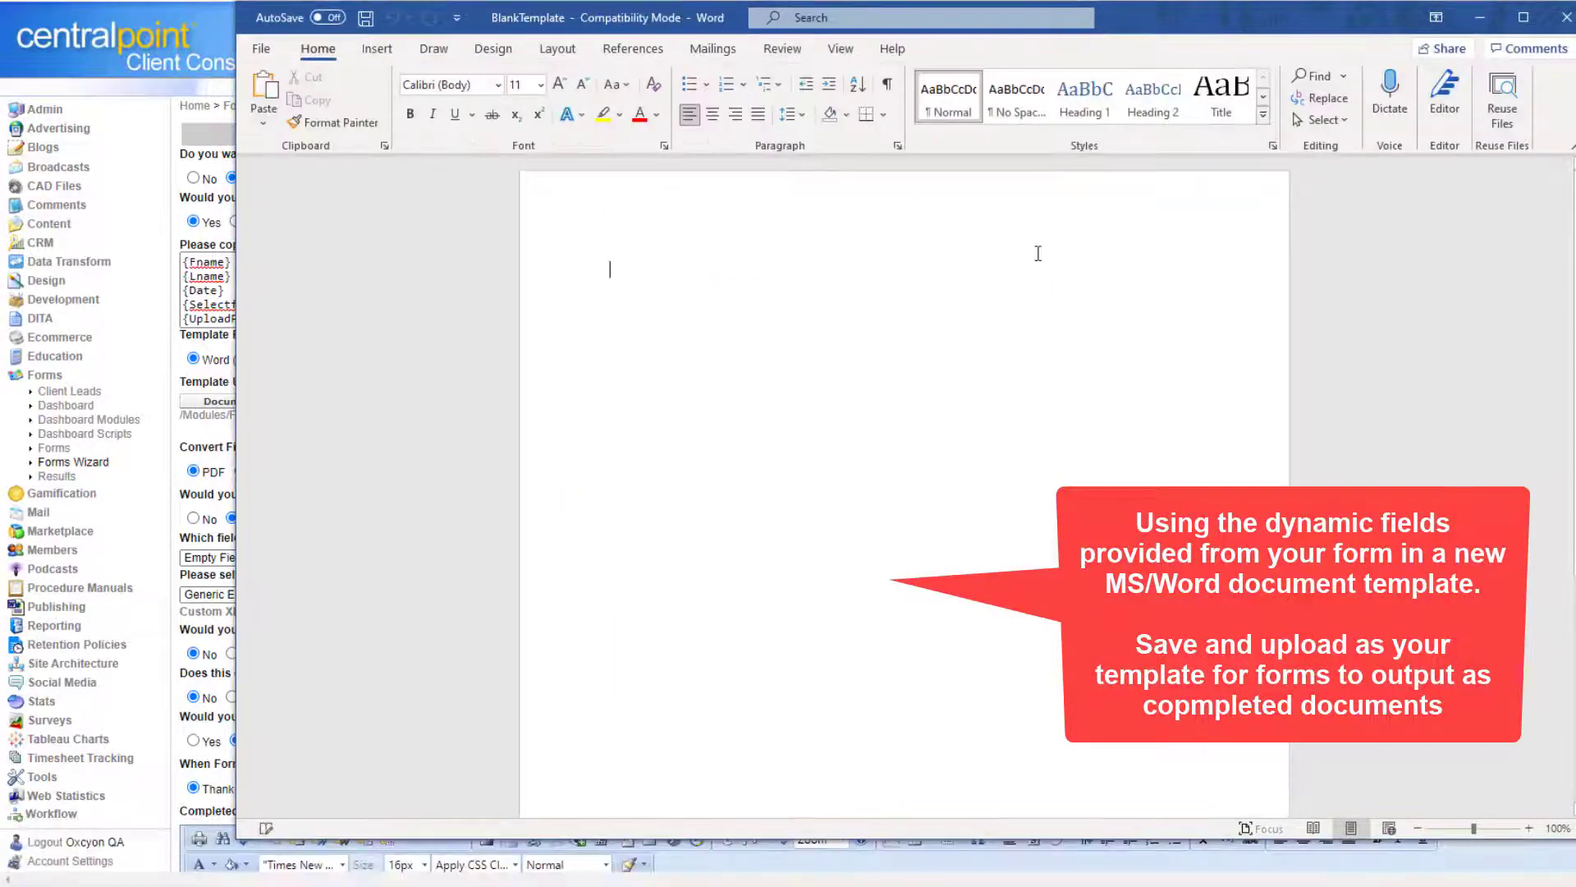
left_click(261, 48)
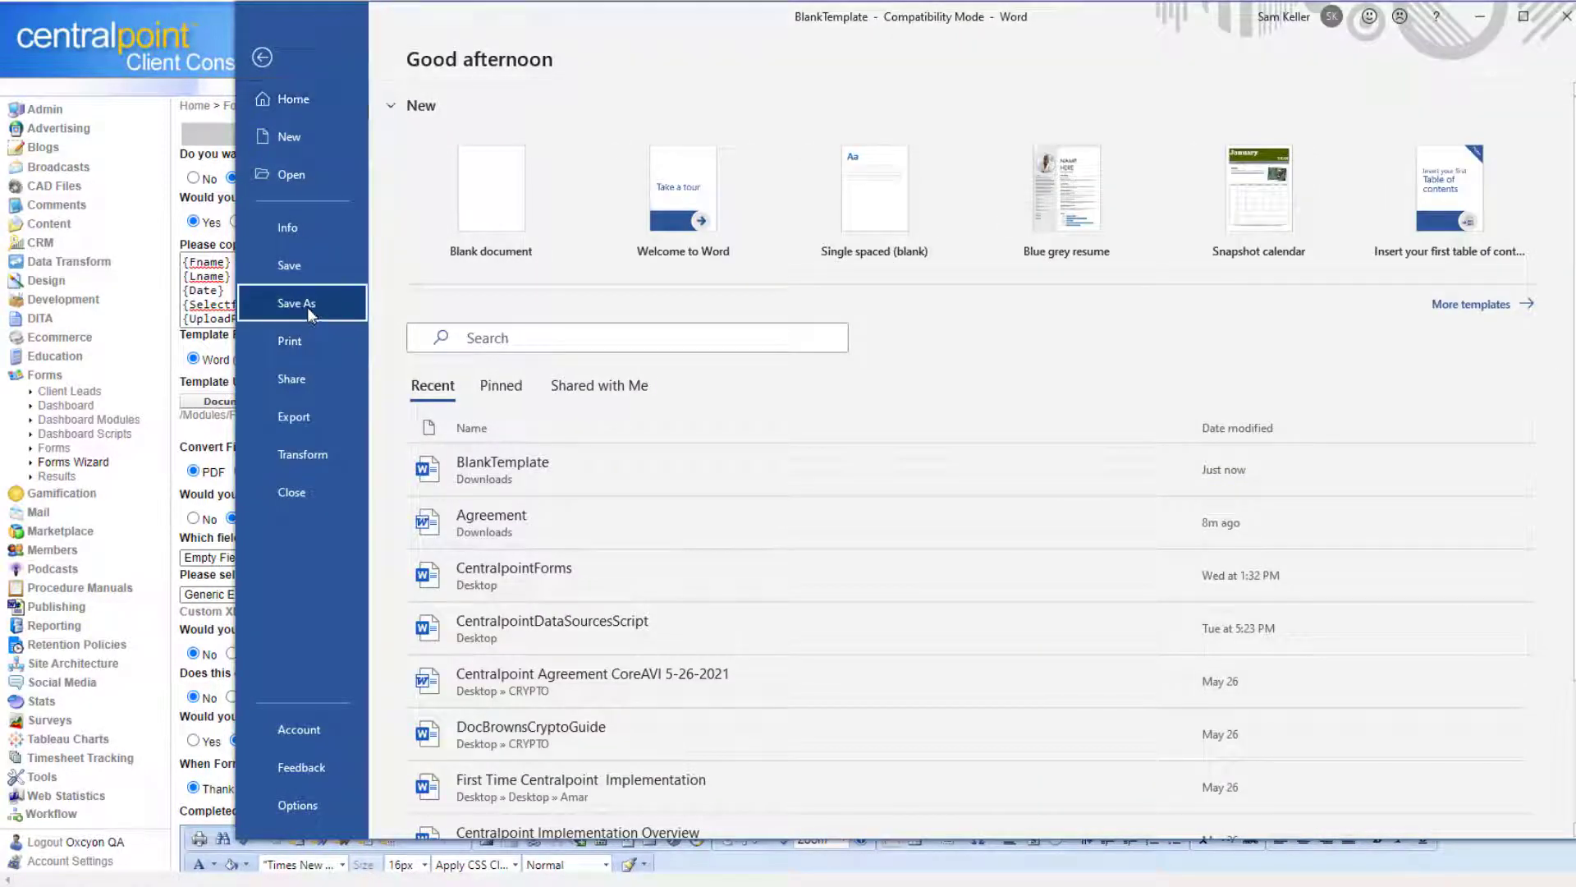
left_click(308, 307)
left_click_drag(513, 33, 0, 32)
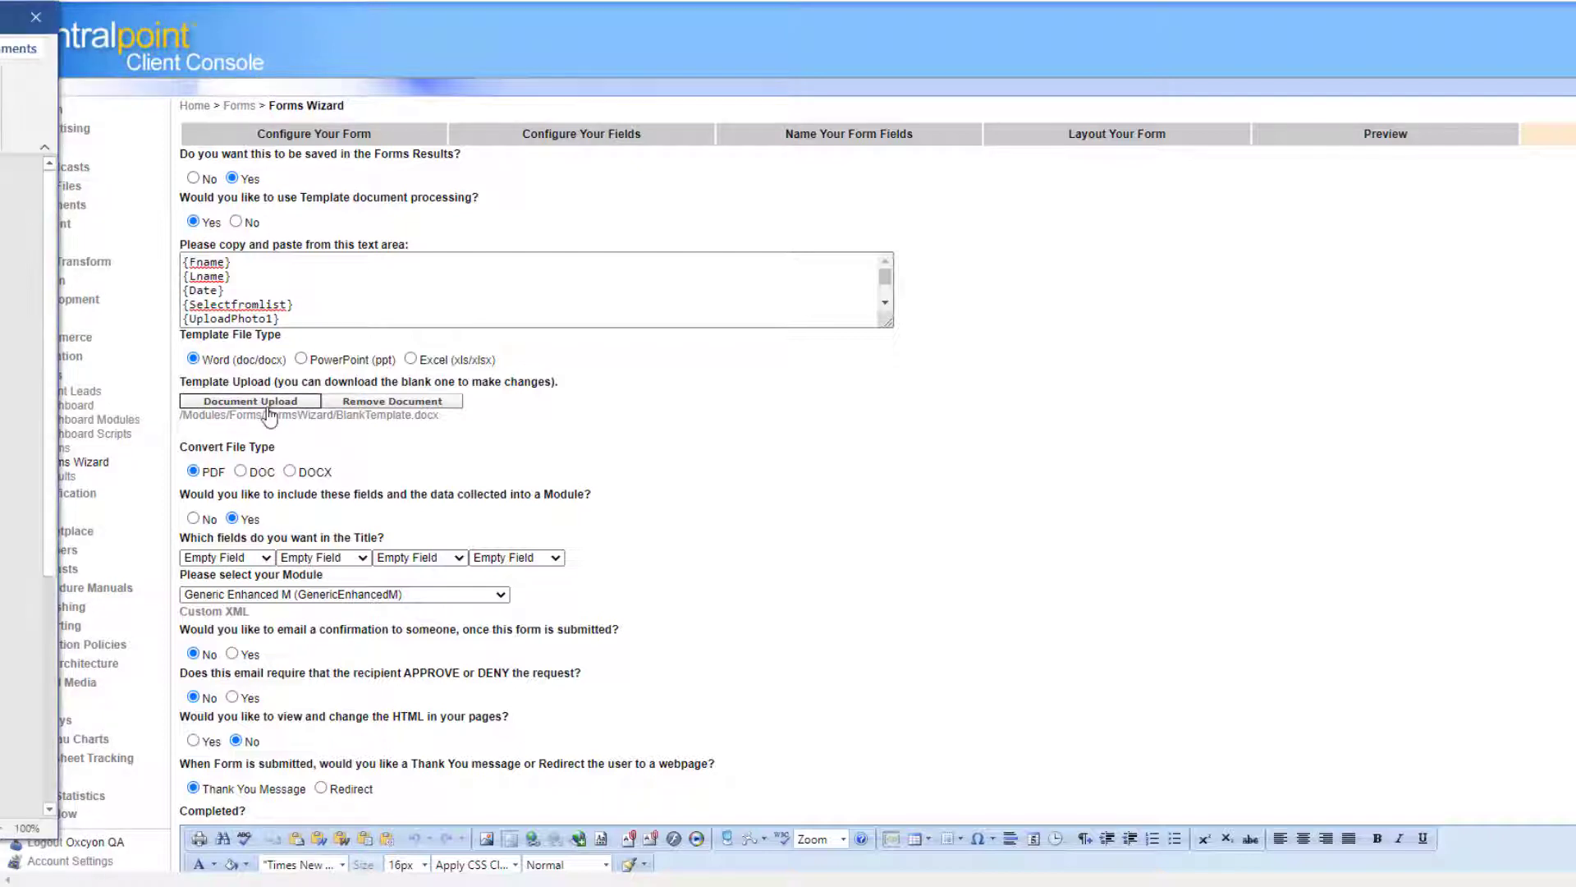
Upload the edited BlankTemplate.docx as the form's template, then save the form.
left_click(263, 402)
left_click_drag(798, 147, 0, 147)
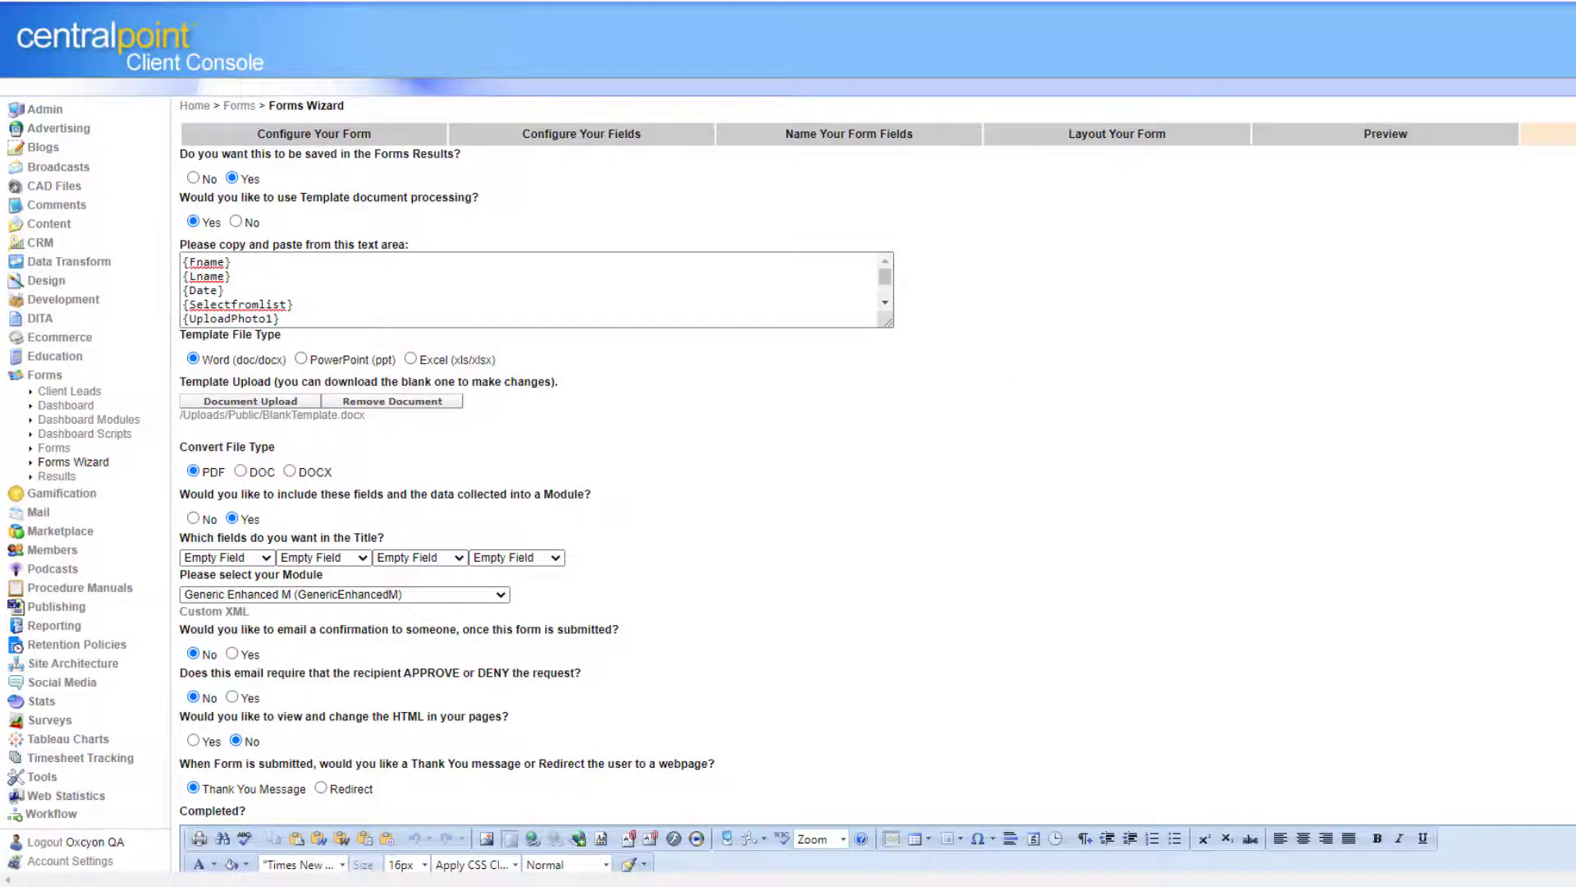
scroll(788, 443, "down", 5)
left_click(1019, 829)
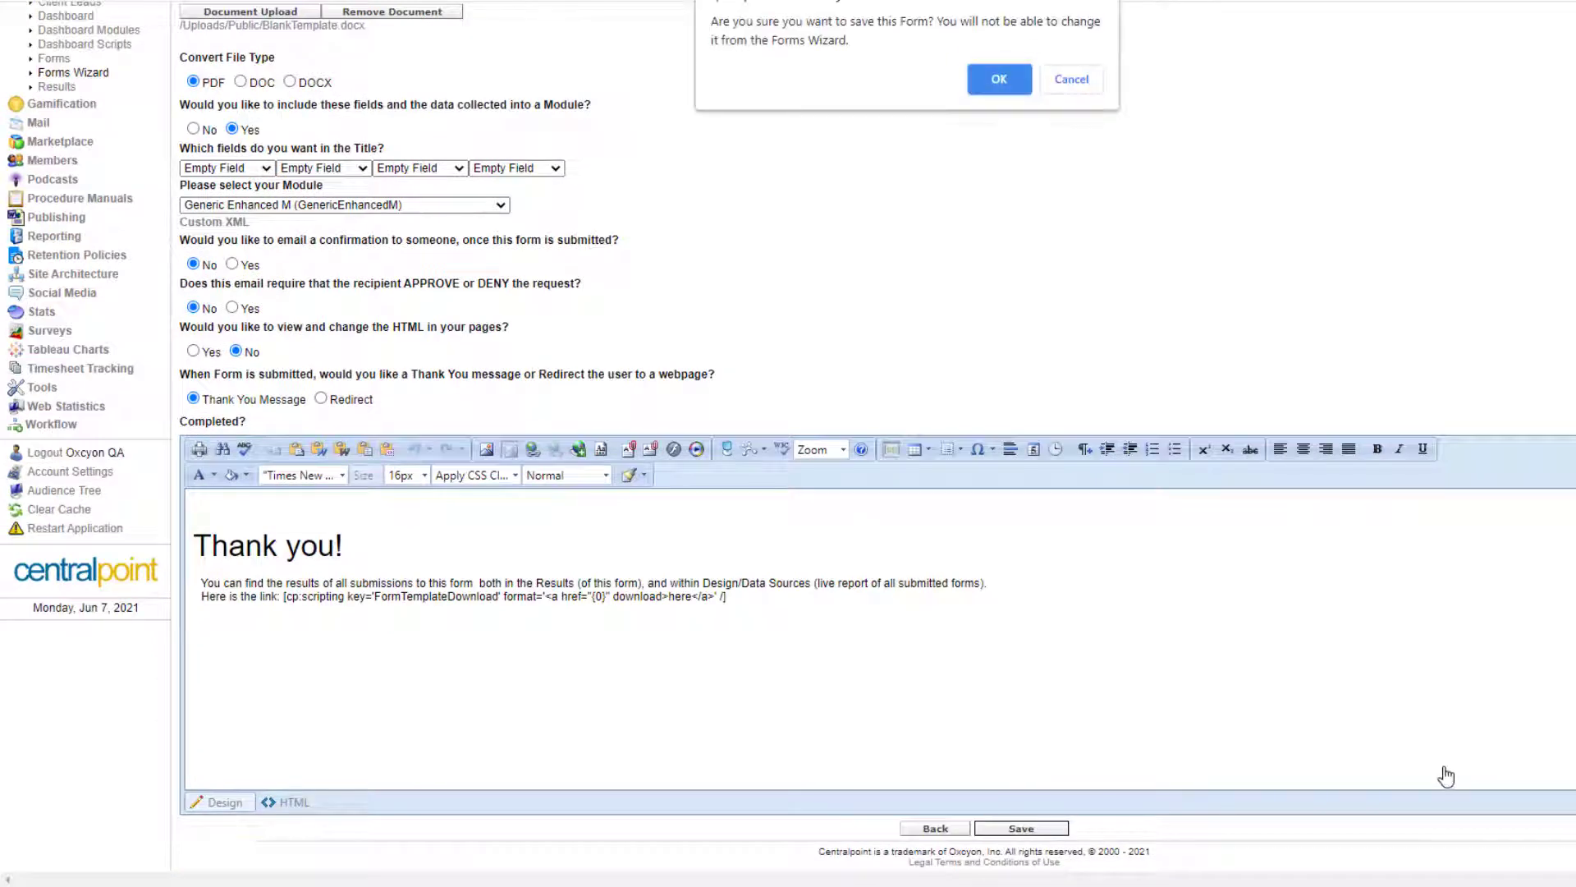
Confirm creating My New Form, preview it, and return to the Forms list.
left_click(1014, 80)
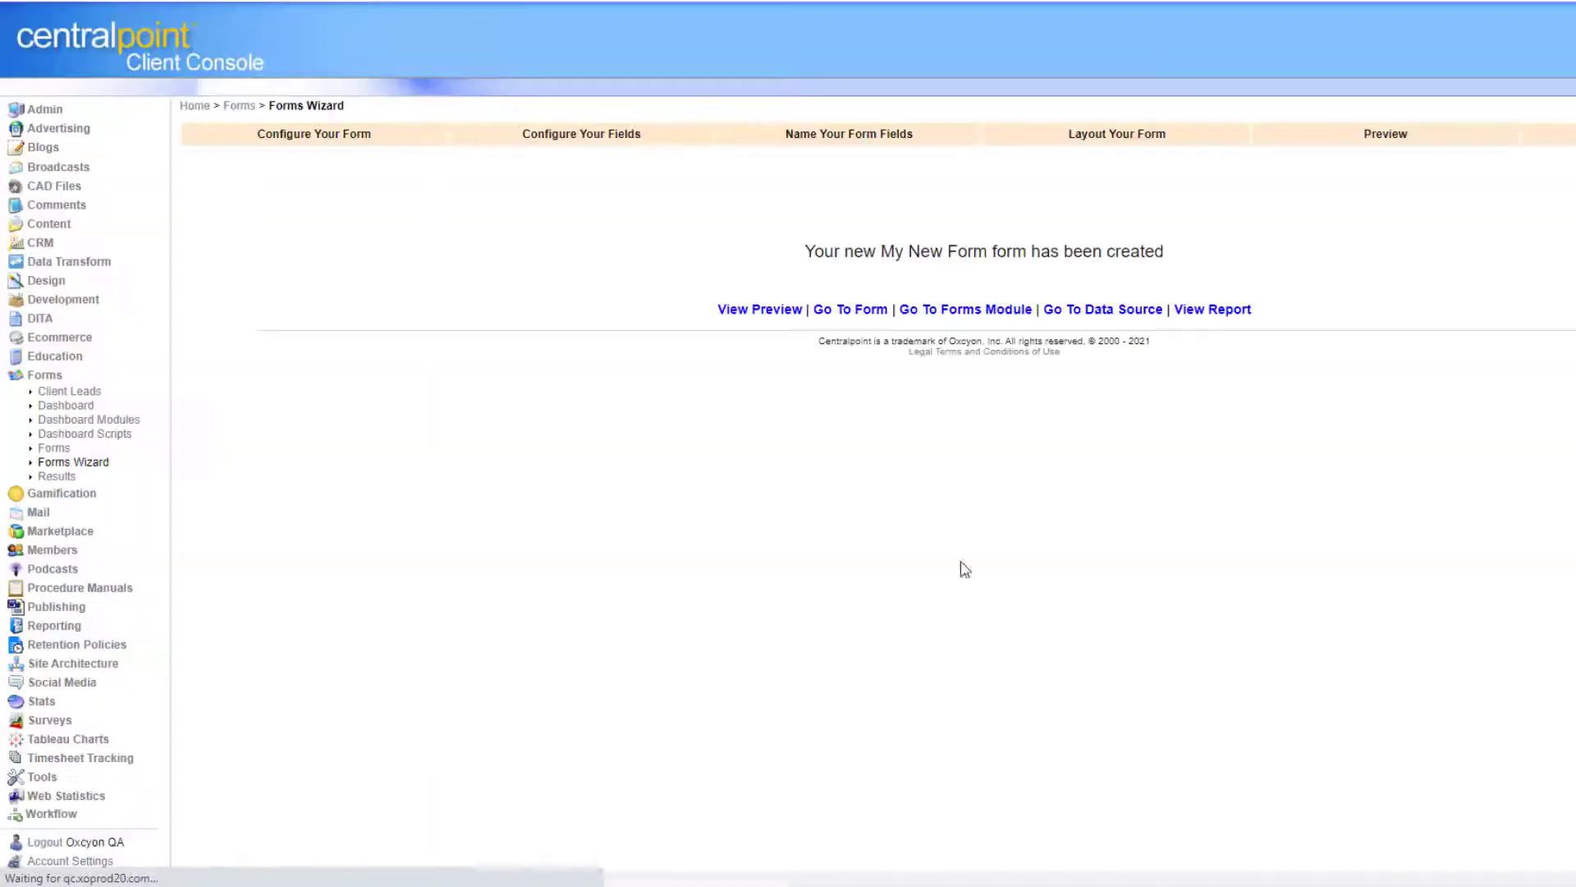
left_click(784, 310)
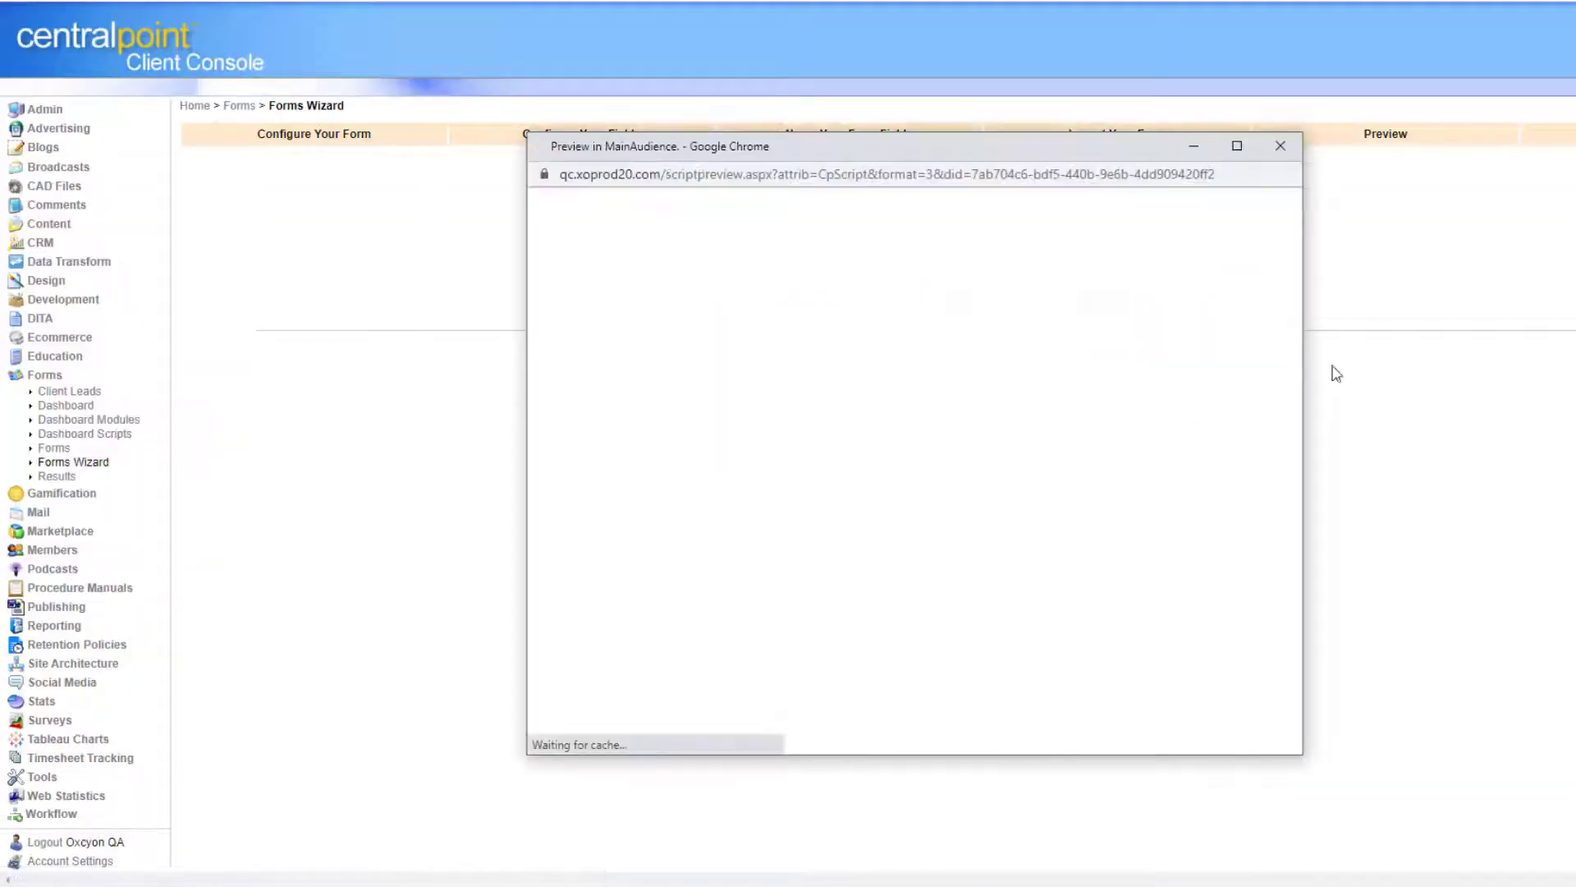
scroll(1260, 506, "down", 8)
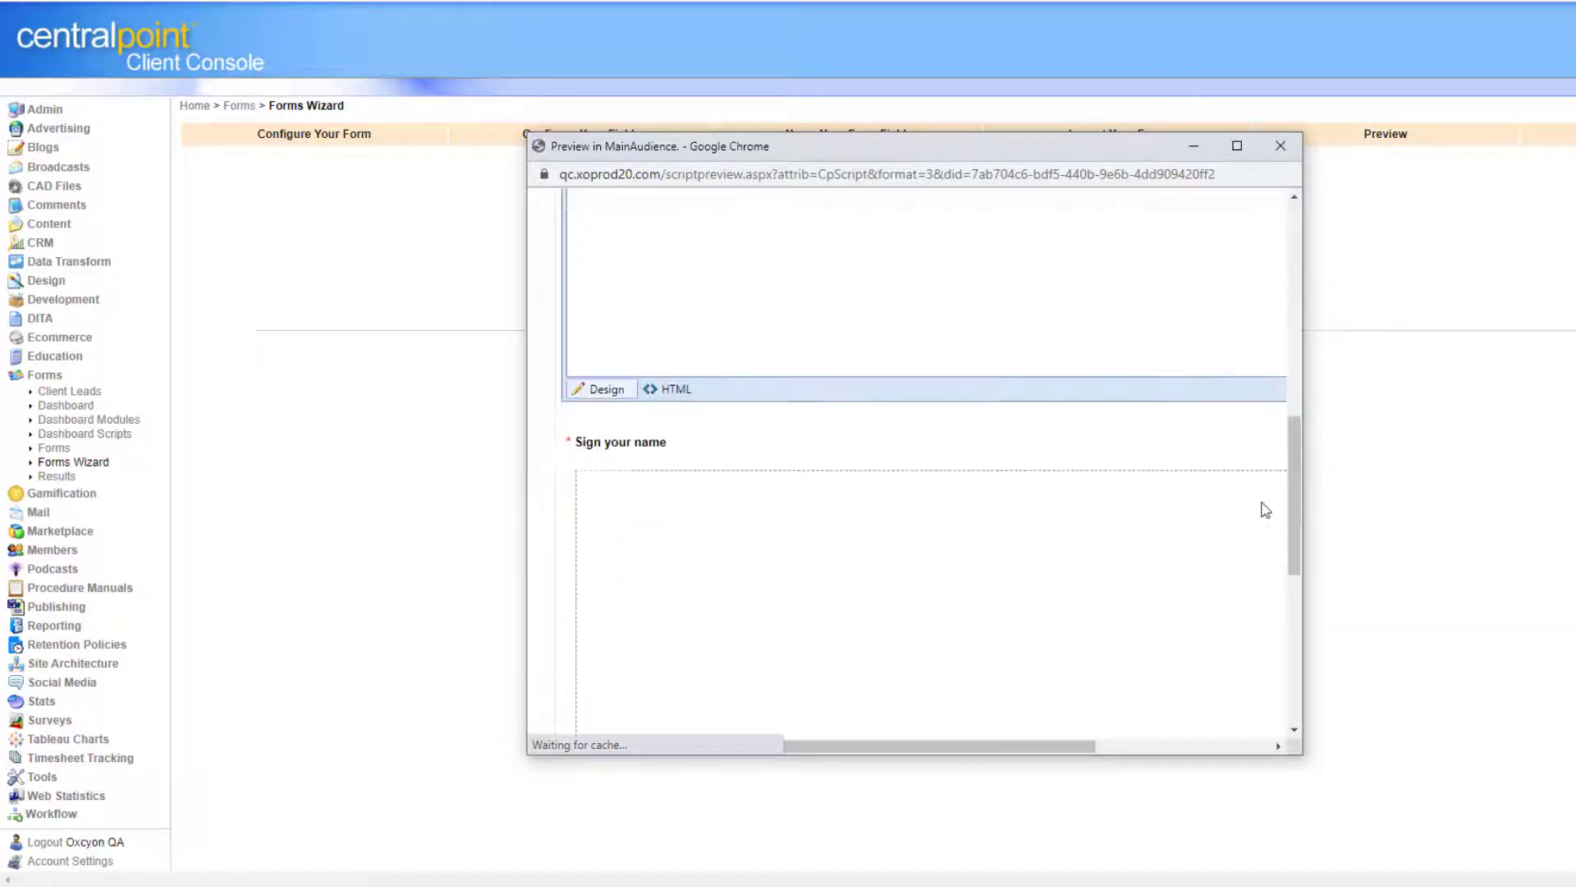
left_click(51, 376)
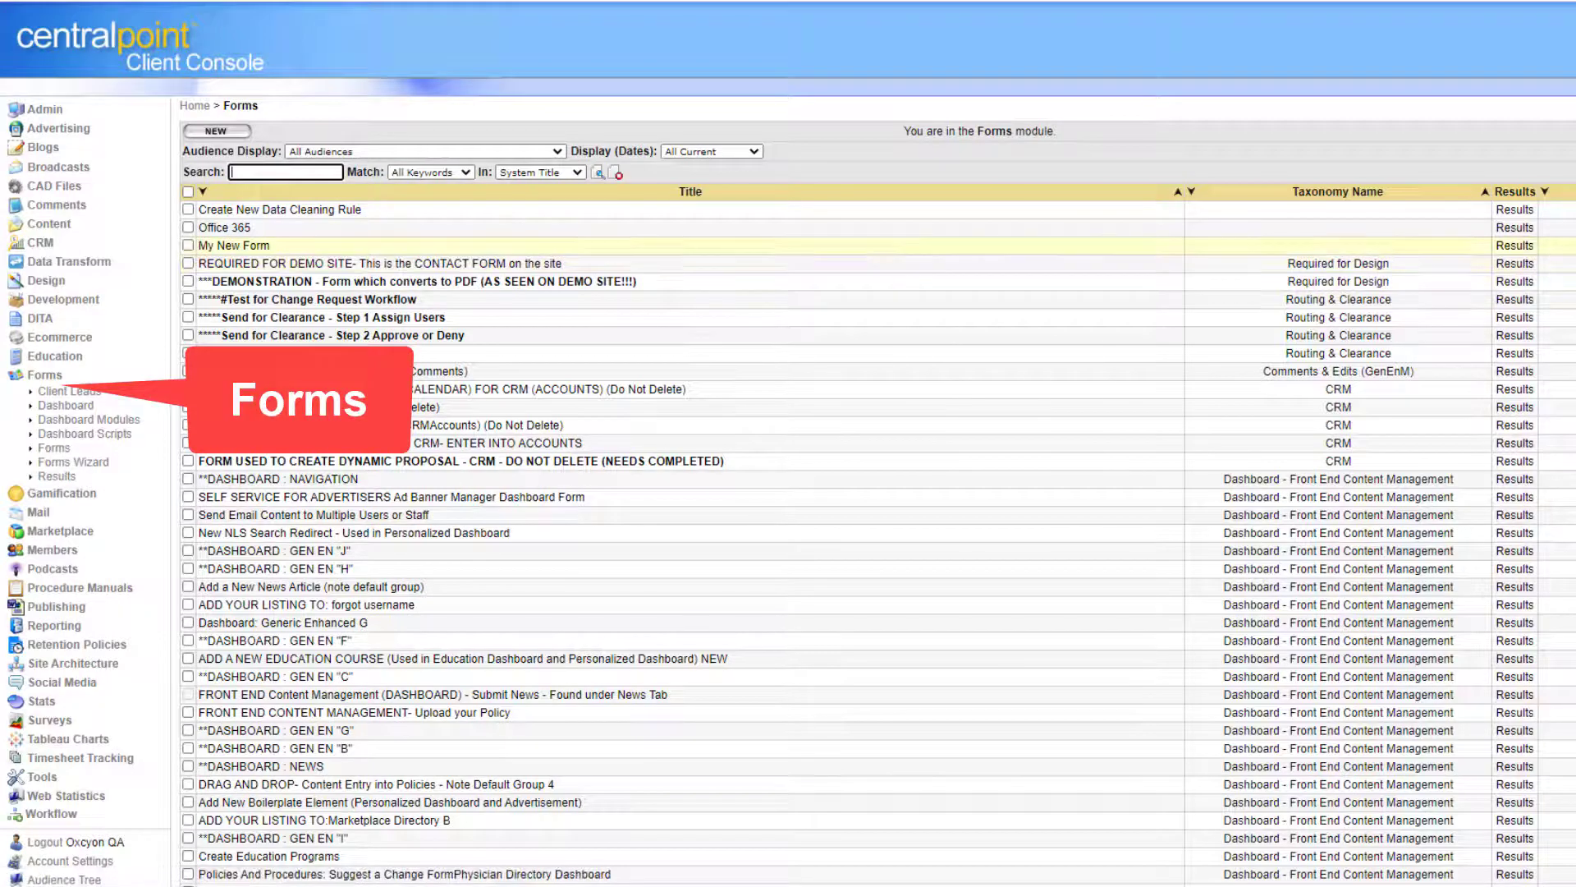
Copy My New Form's embed script from its widened preview, then go to Site Architecture.
left_click(1572, 245)
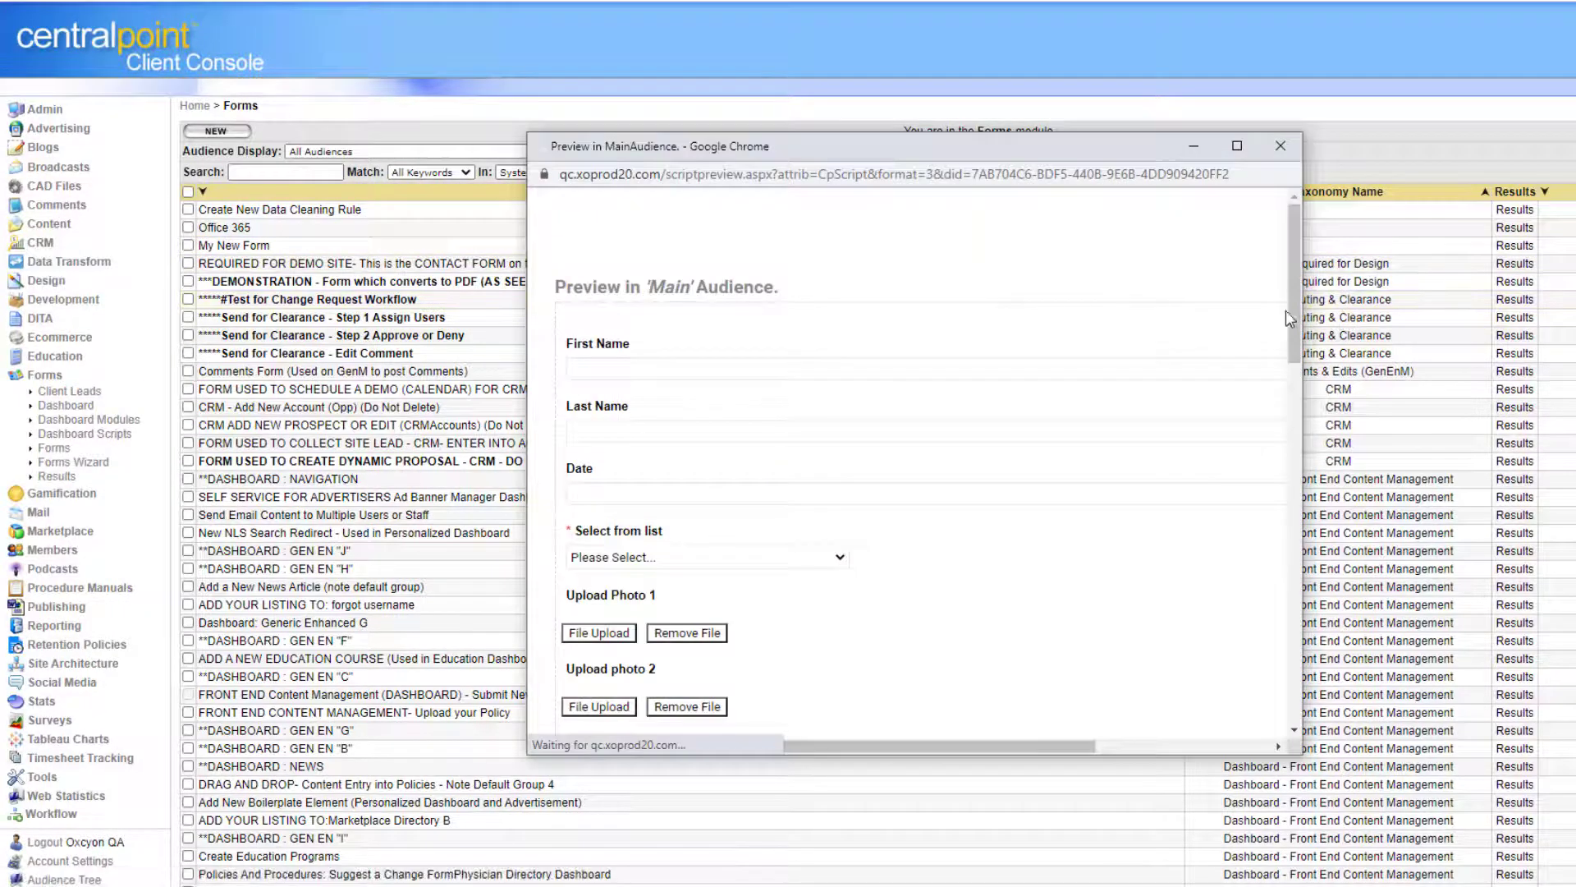
left_click_drag(1302, 303, 1574, 281)
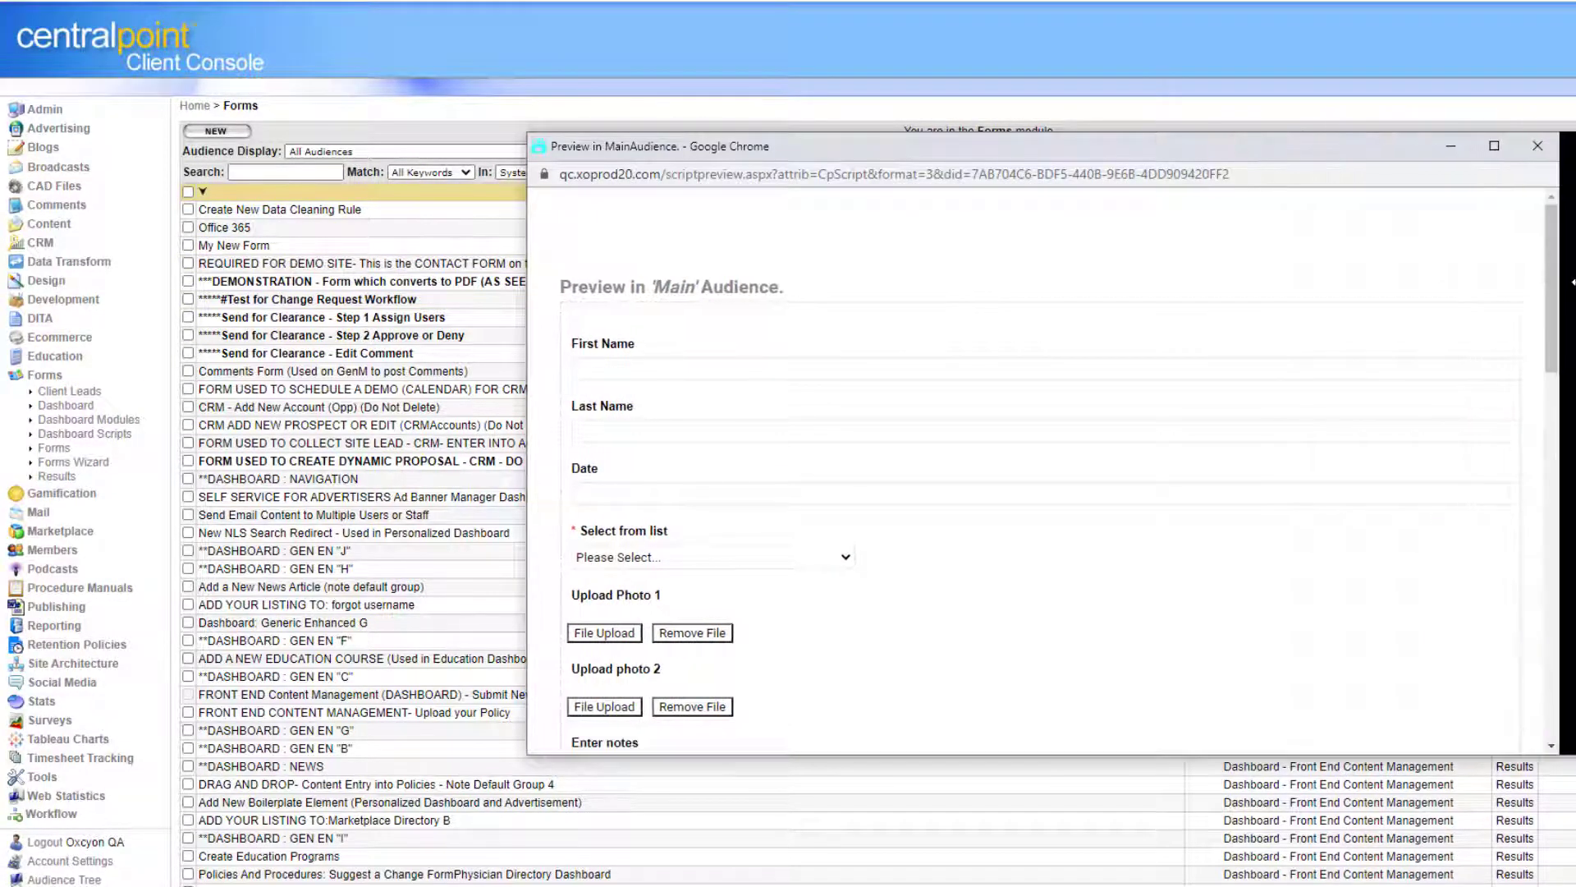
scroll(1026, 492, "down", 3)
scroll(992, 716, "down", 10)
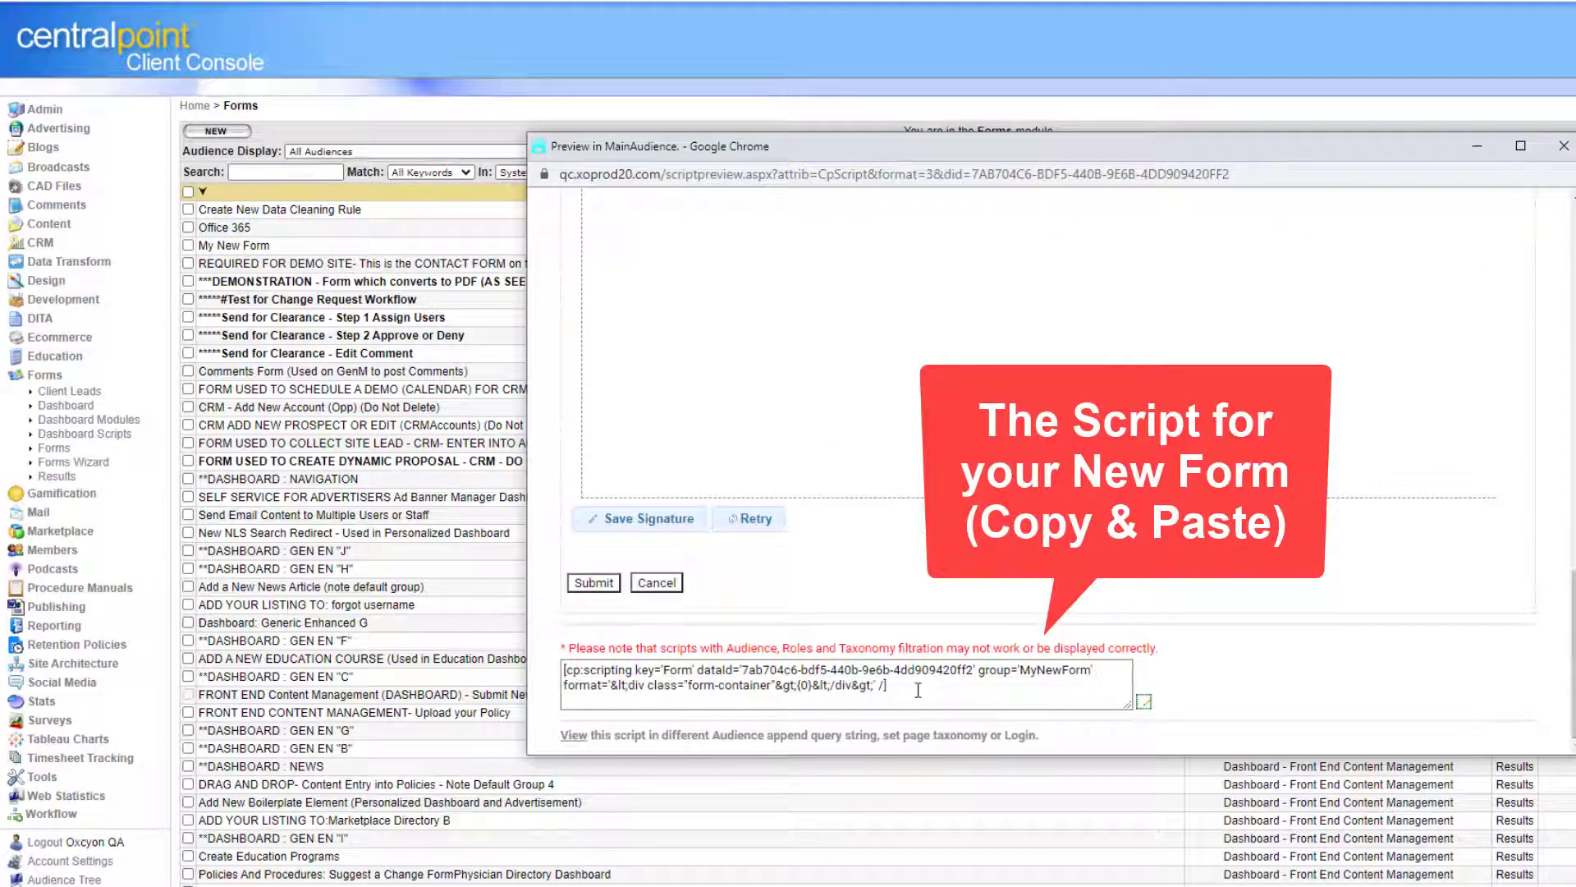
left_click(918, 690)
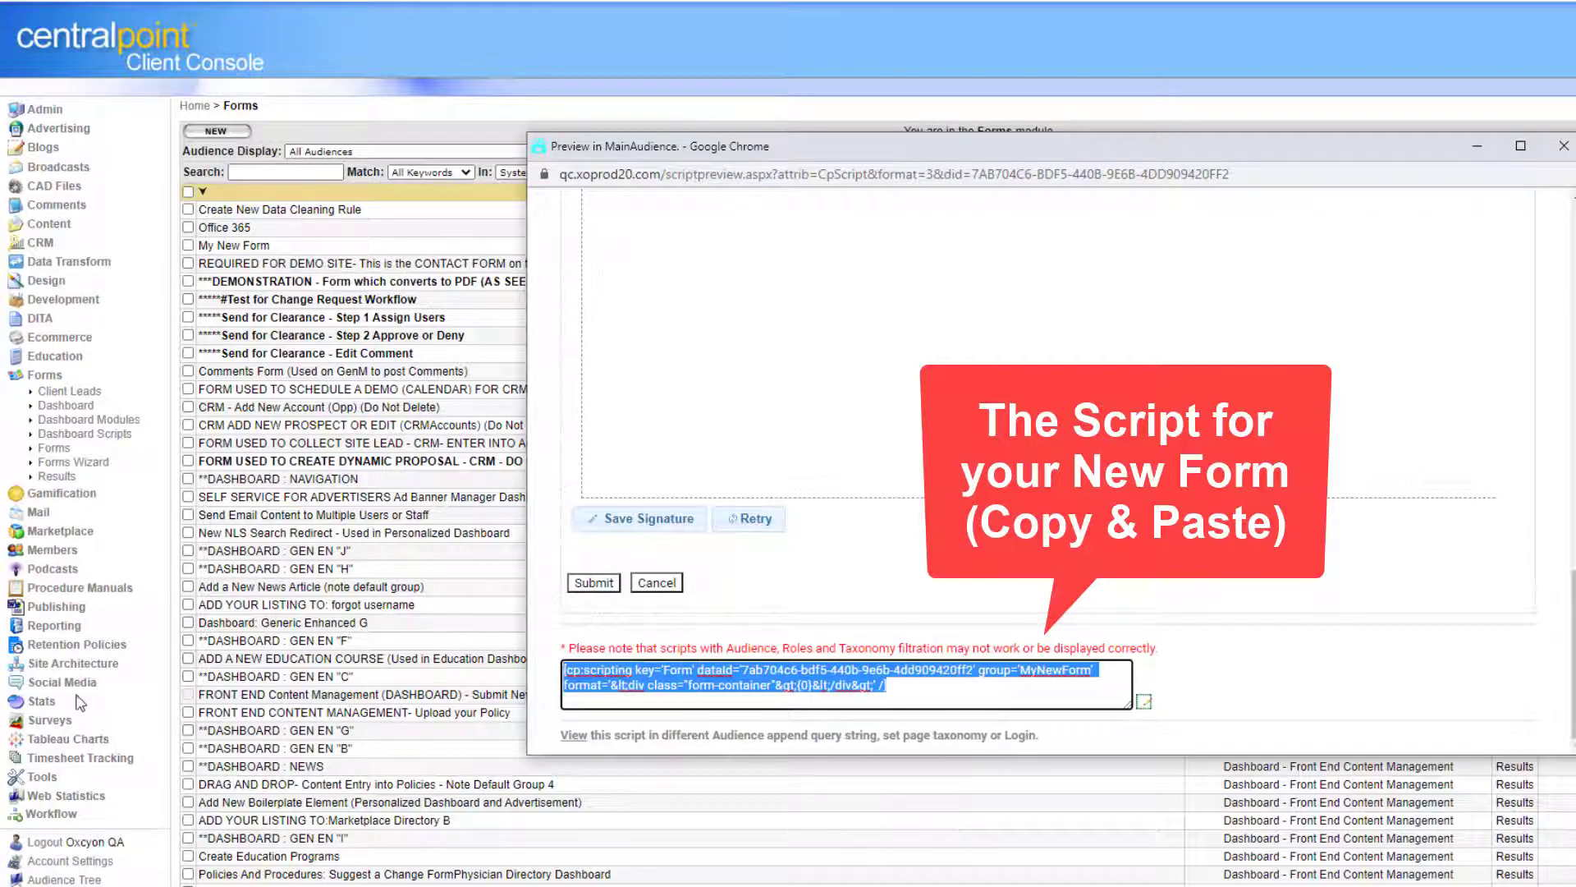
left_click(79, 669)
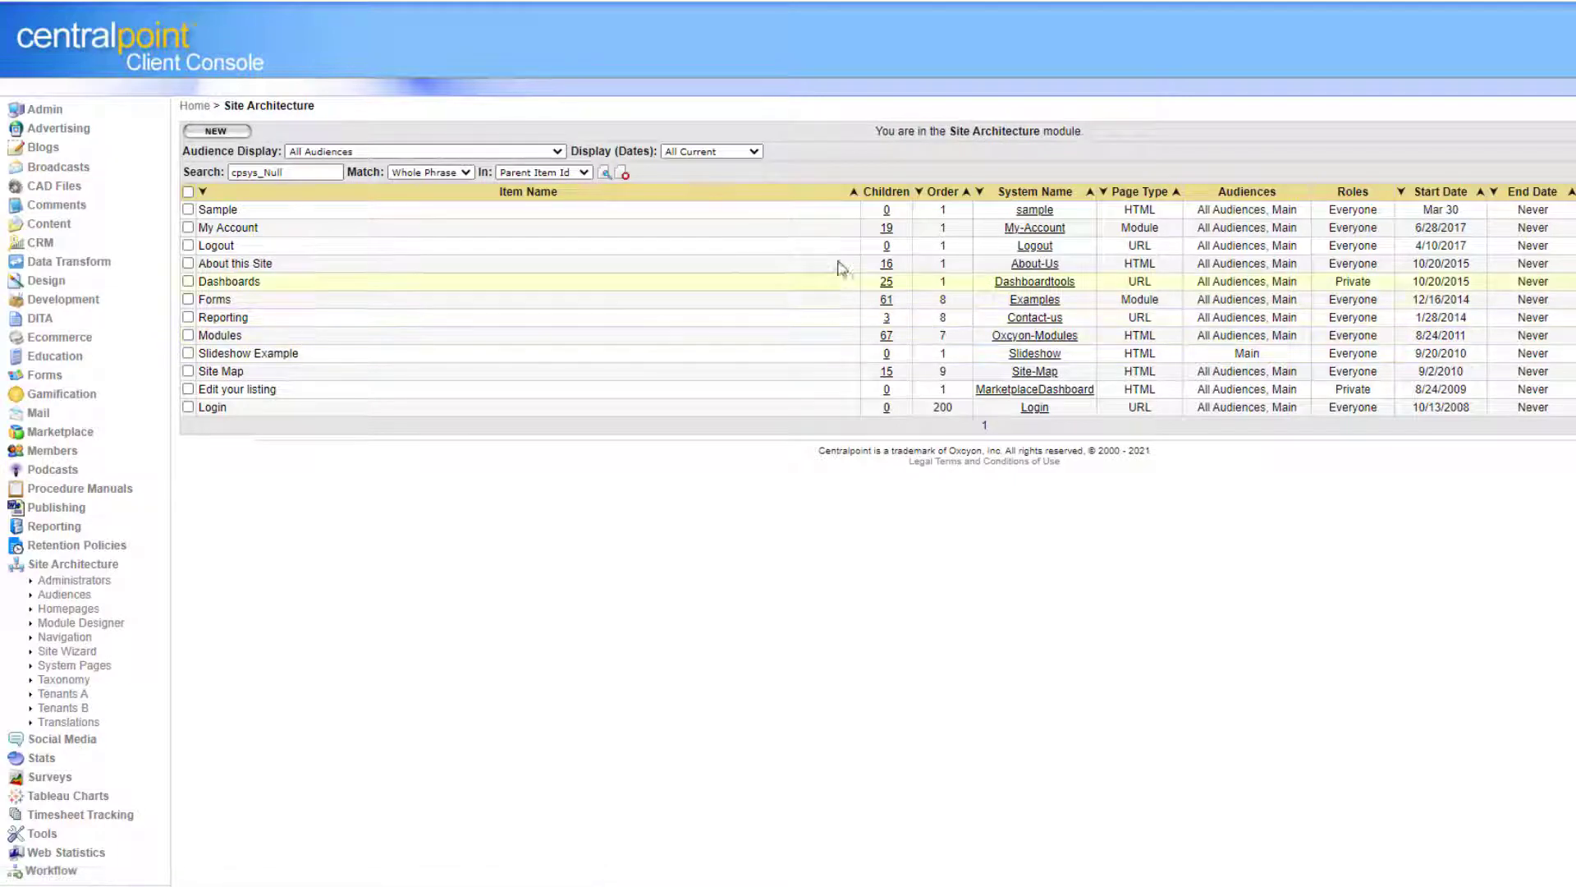
Create a new Navigation page titled 'My New Form'.
left_click(65, 638)
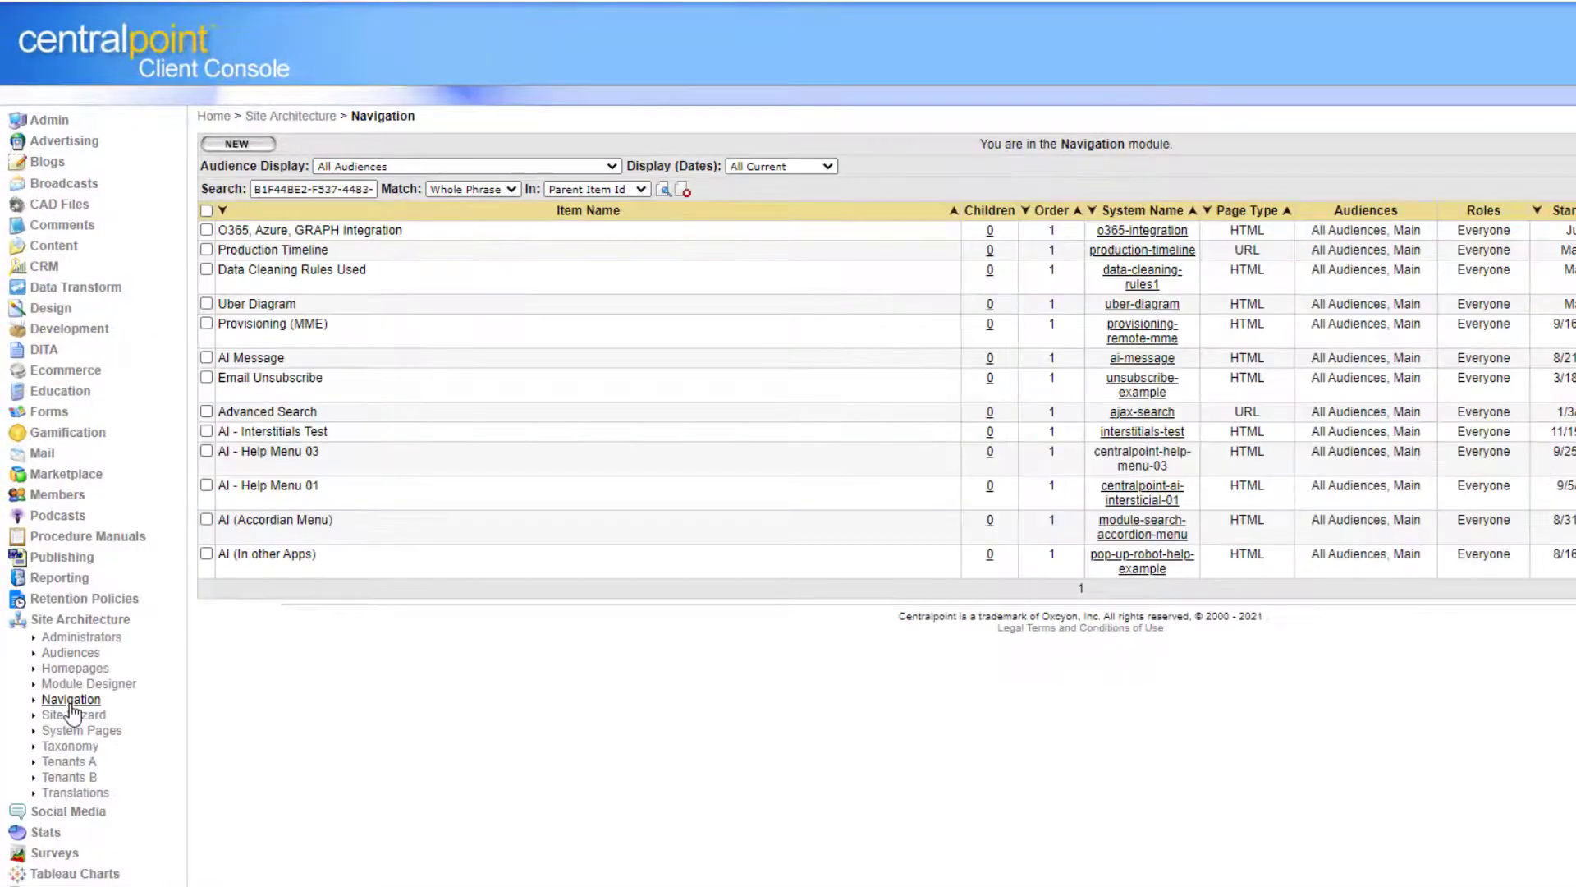
left_click(71, 702)
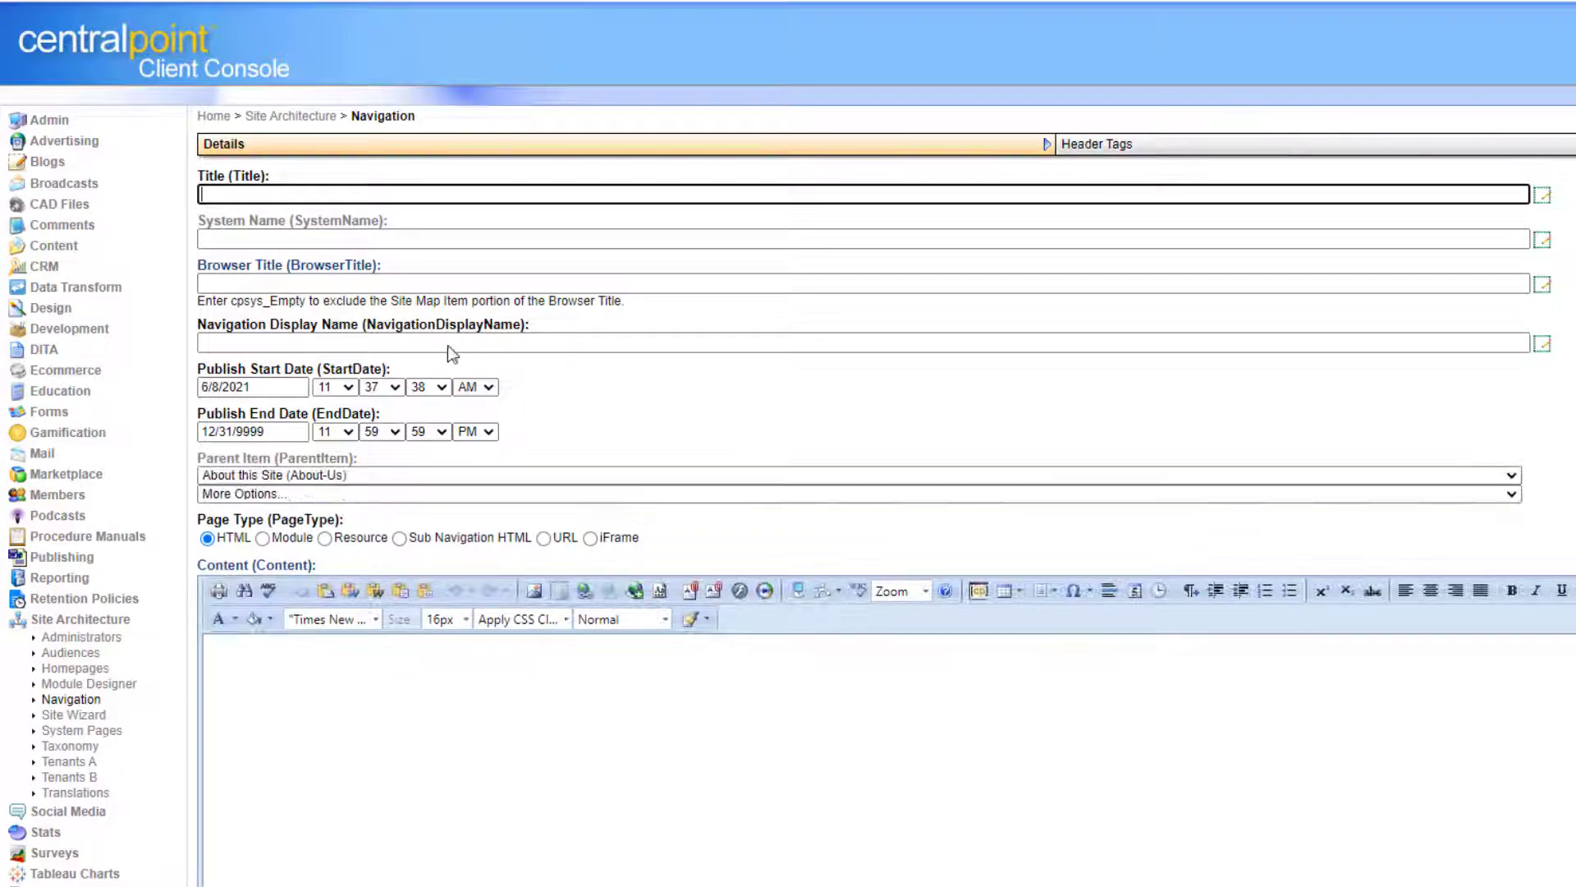
left_click(305, 193)
type("My New Form")
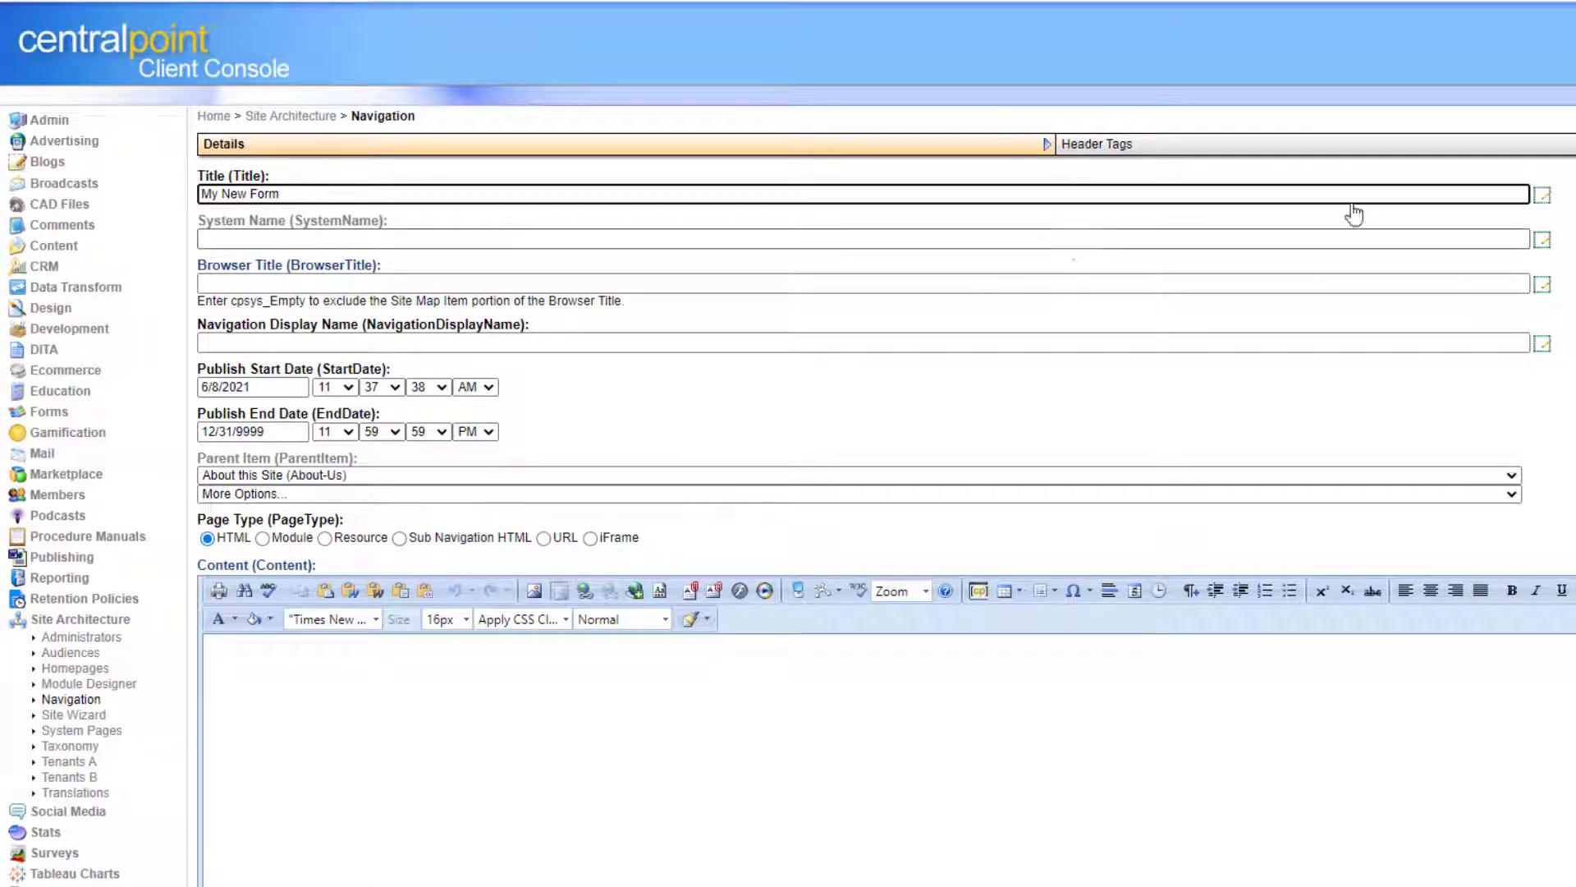
Paste the form script into the page content in HTML view, then return to Design view.
scroll(410, 637, "down", 4)
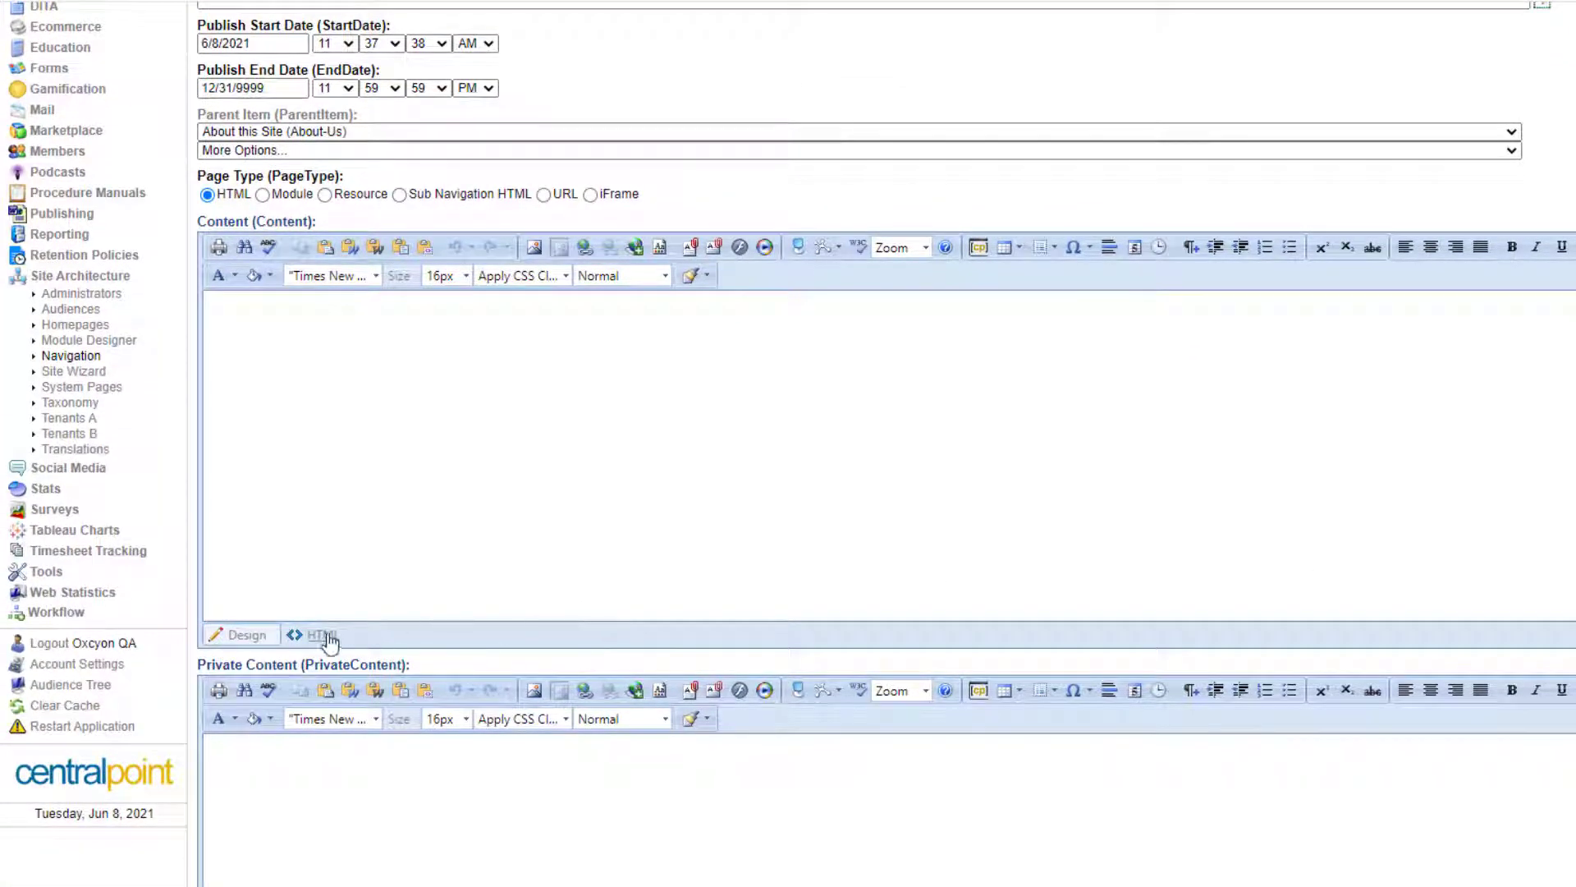
left_click(322, 634)
key("ctrl+v")
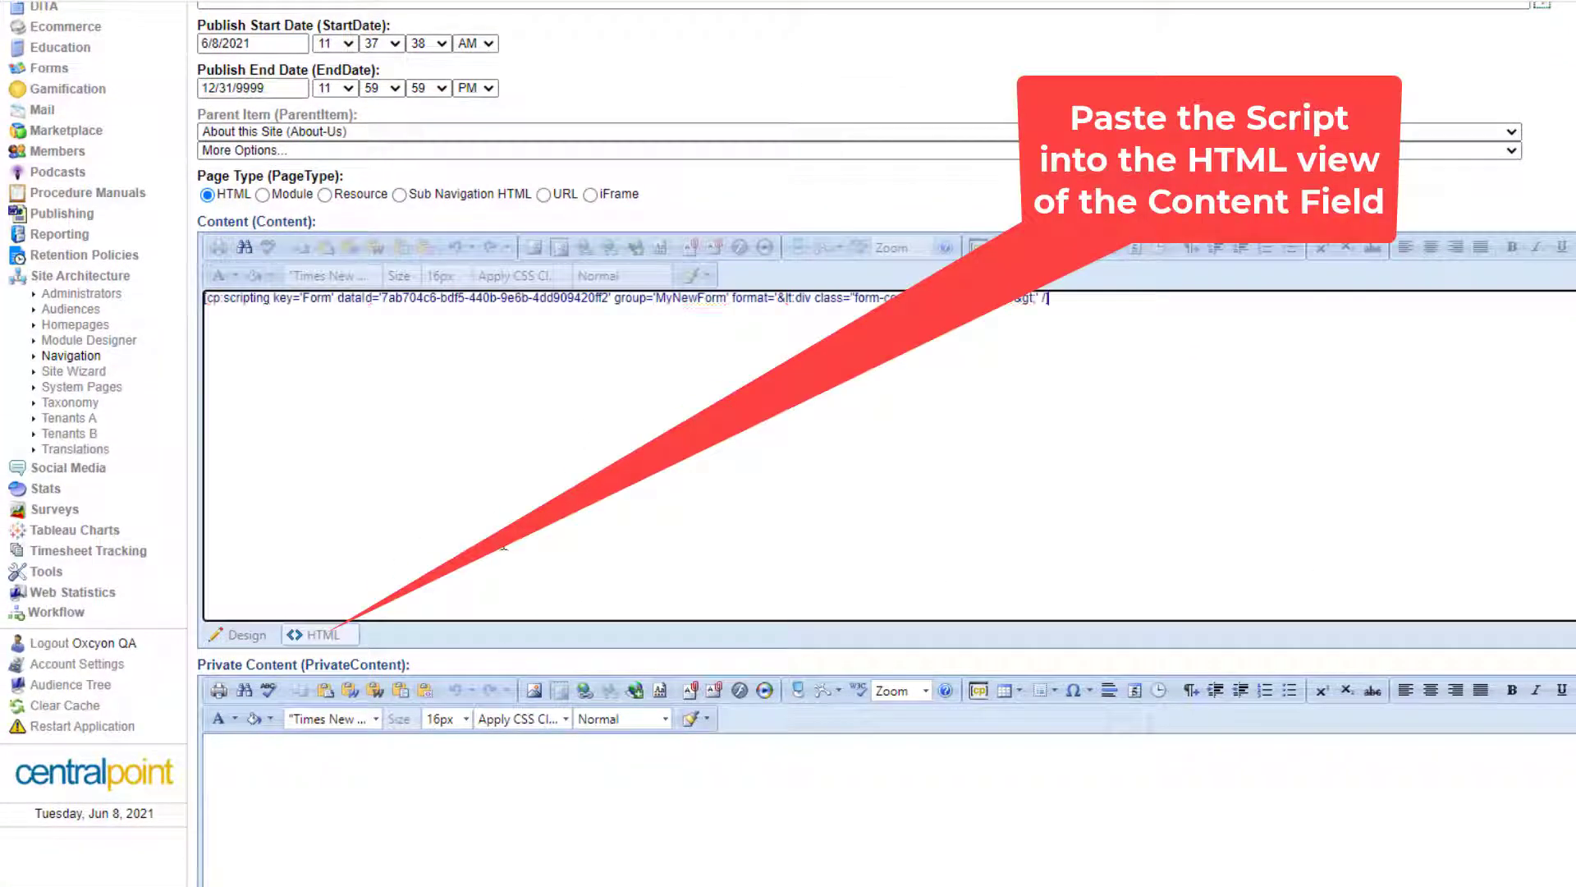
left_click(258, 636)
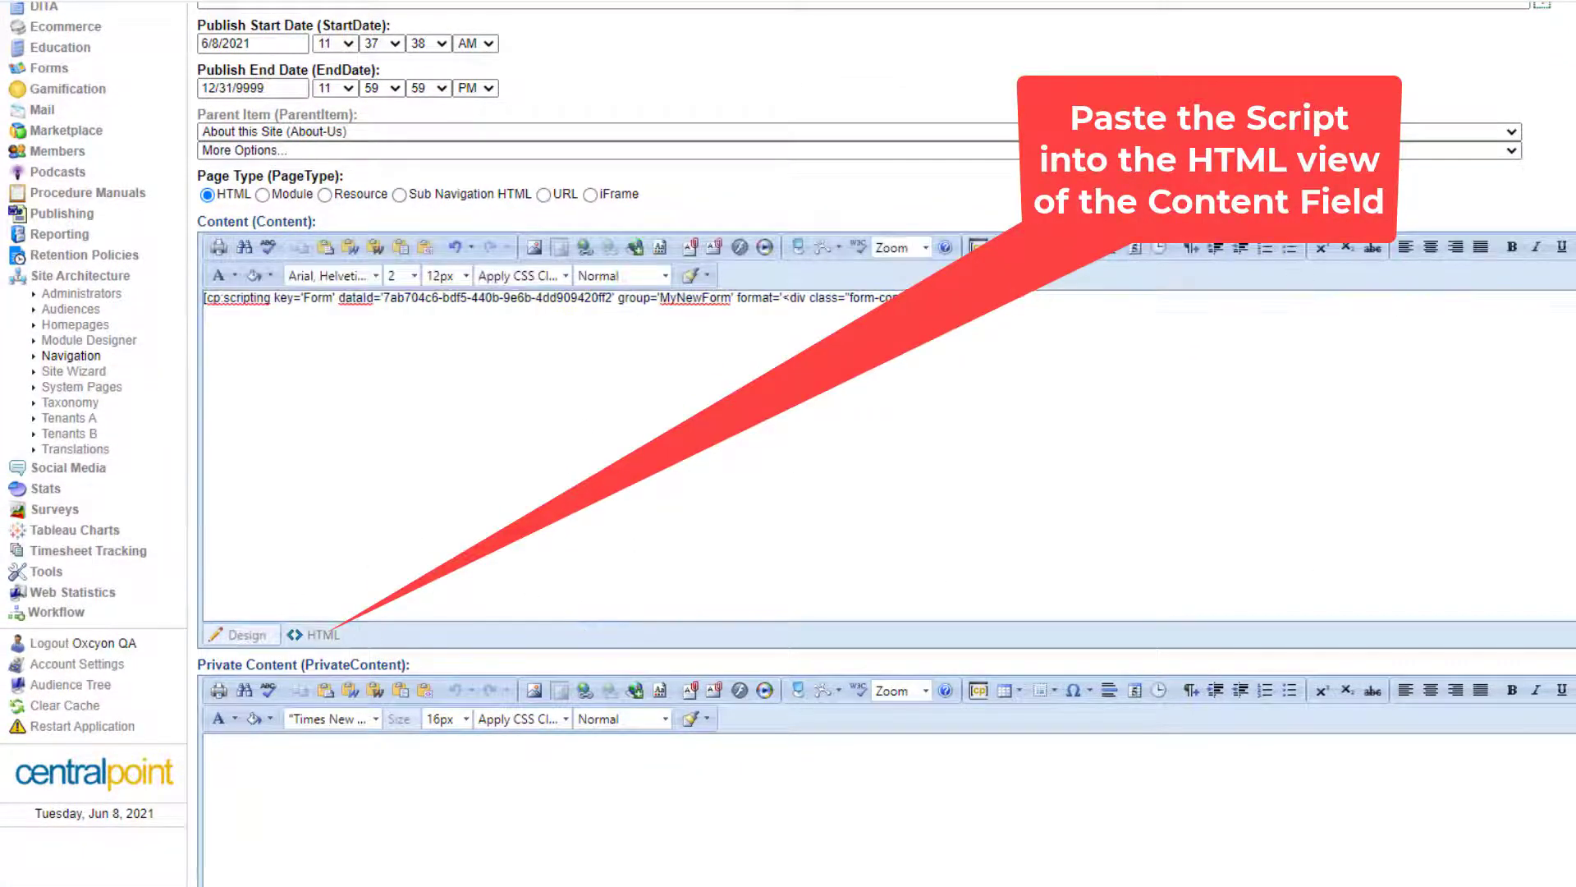
Set the page's Requires HTTPS option to No.
scroll(981, 648, "down", 6)
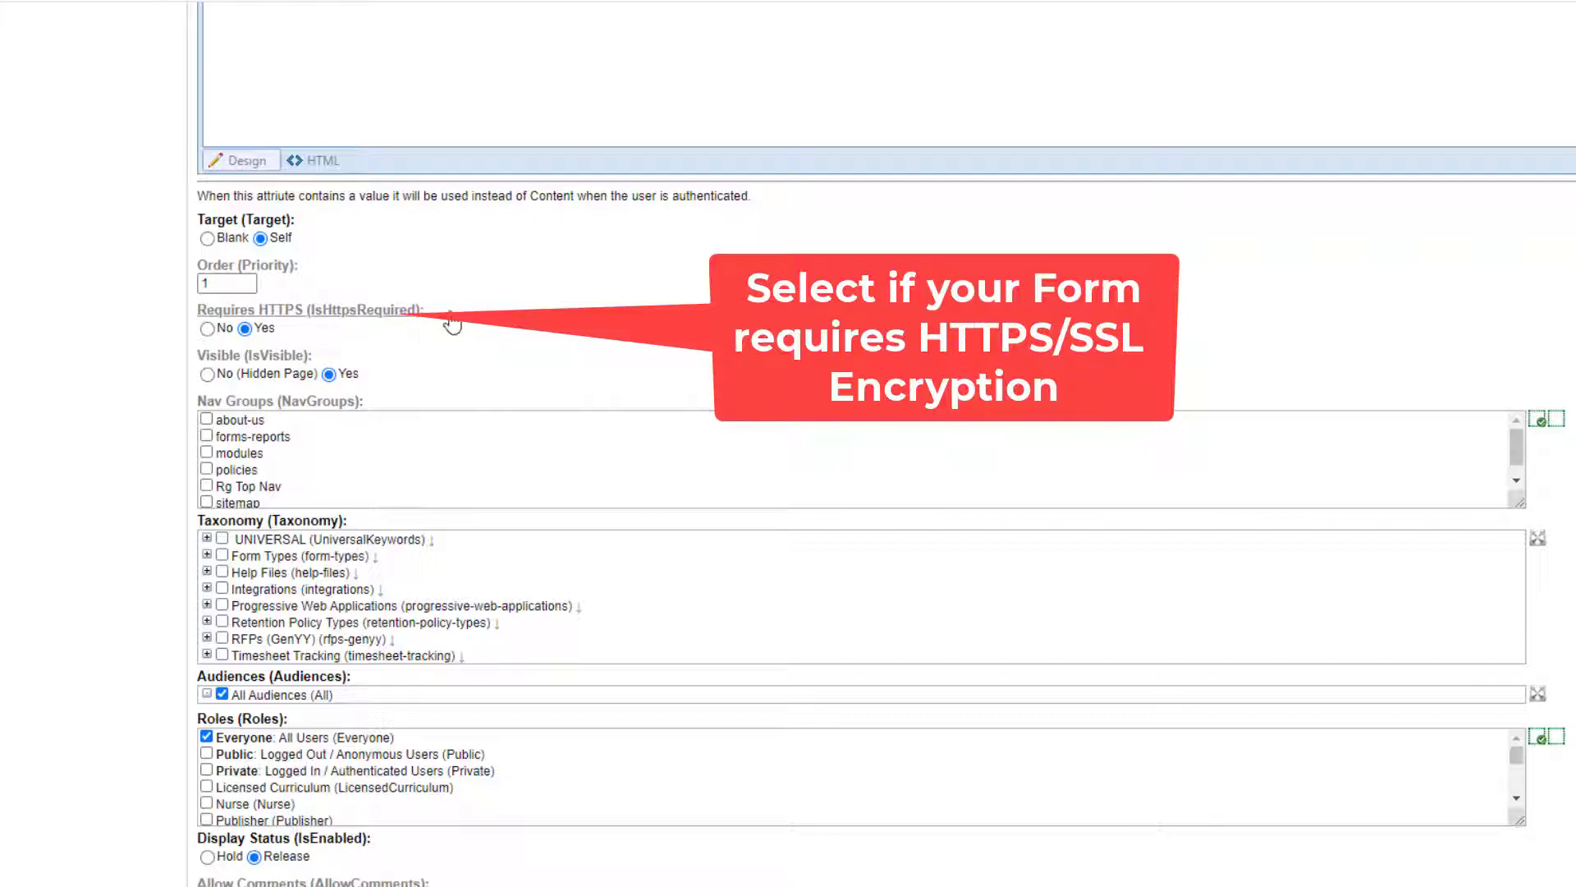
left_click_drag(199, 312, 417, 314)
left_click(567, 337)
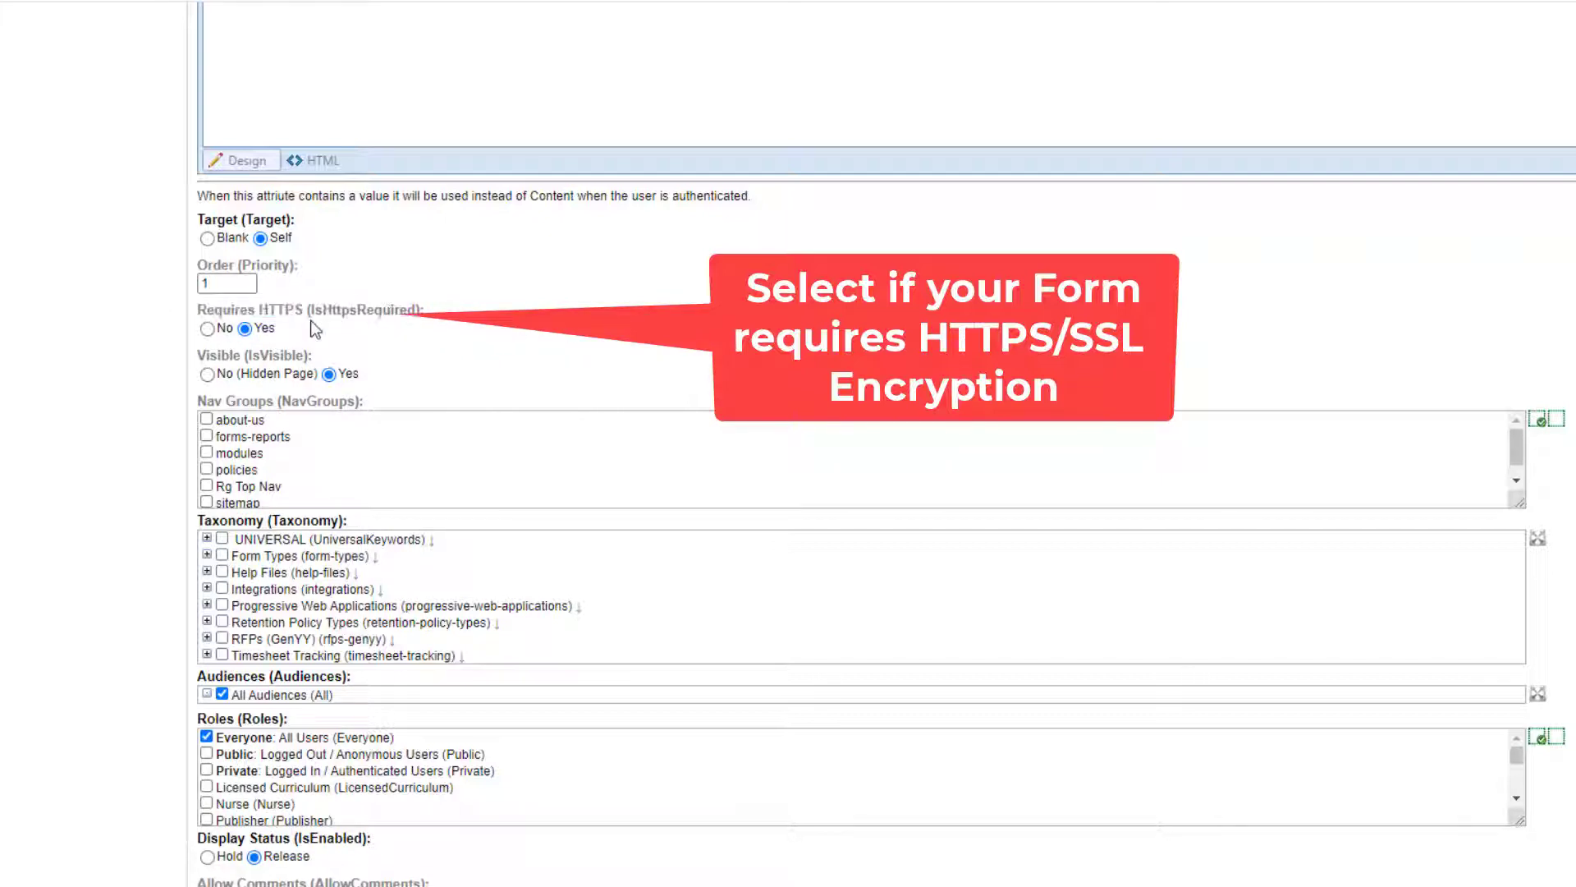
left_click(208, 329)
scroll(862, 443, "up", 14)
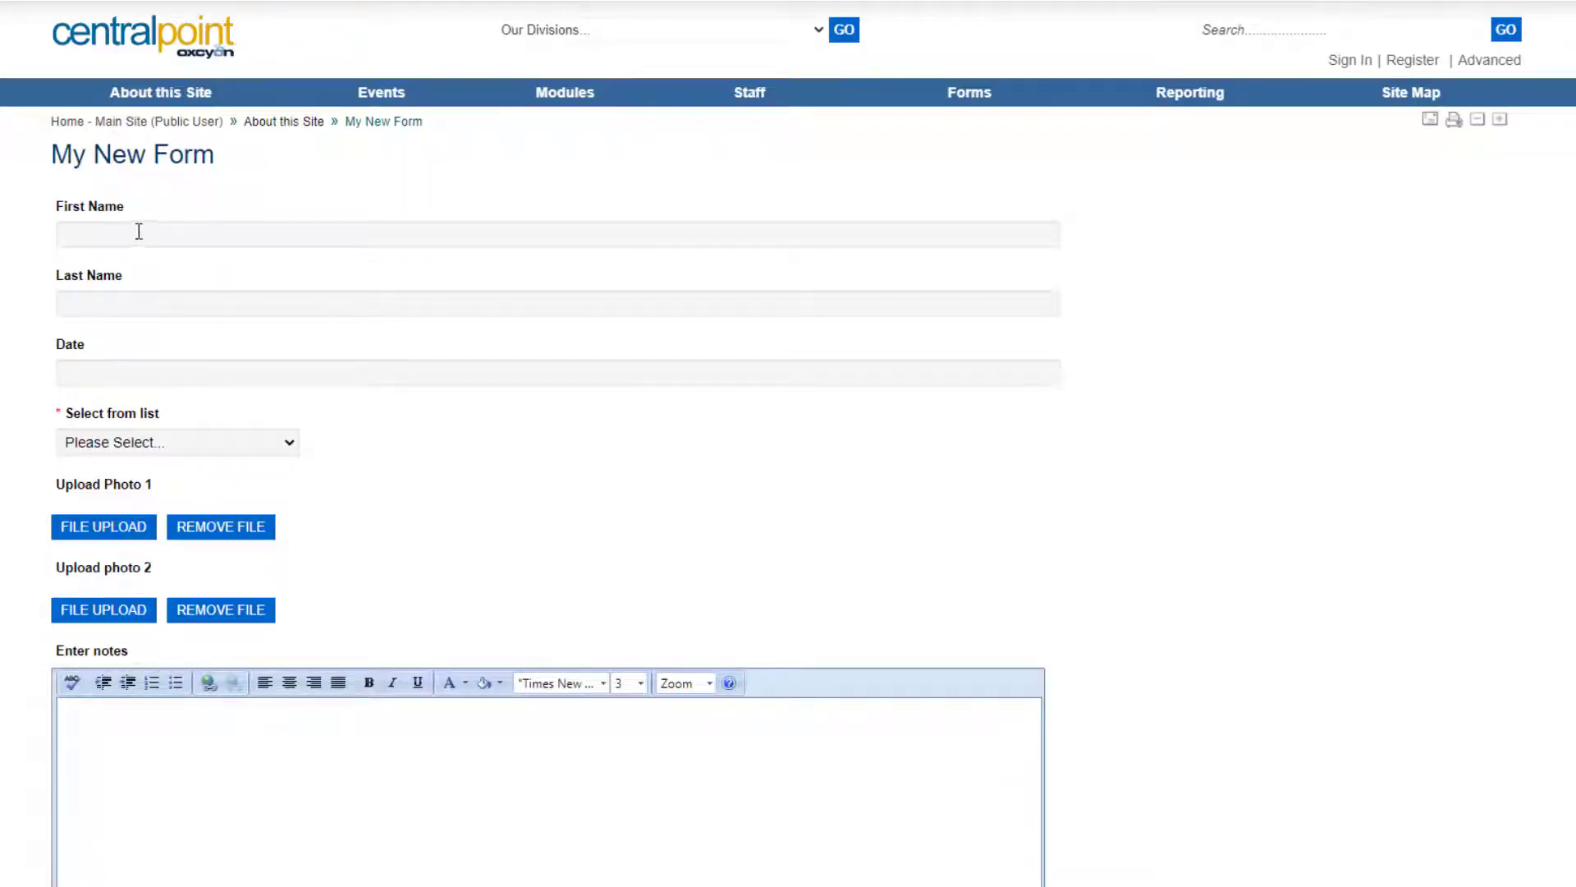
Fill in test first and last names, pick June 9 as the date, and choose Option 1.
left_click(138, 233)
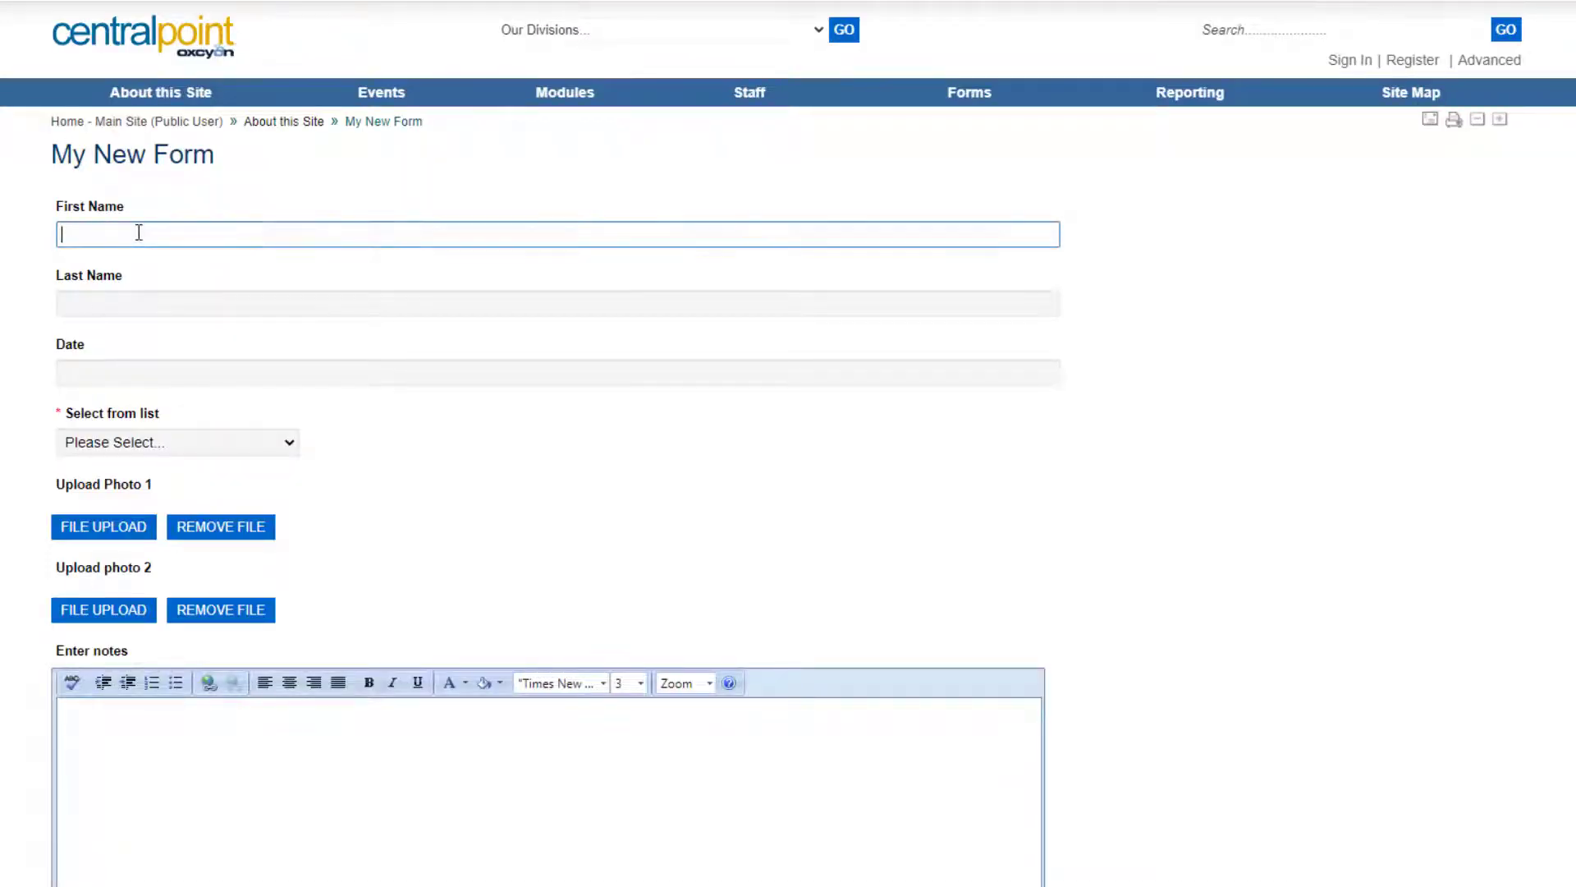
left_click(147, 304)
type("Test")
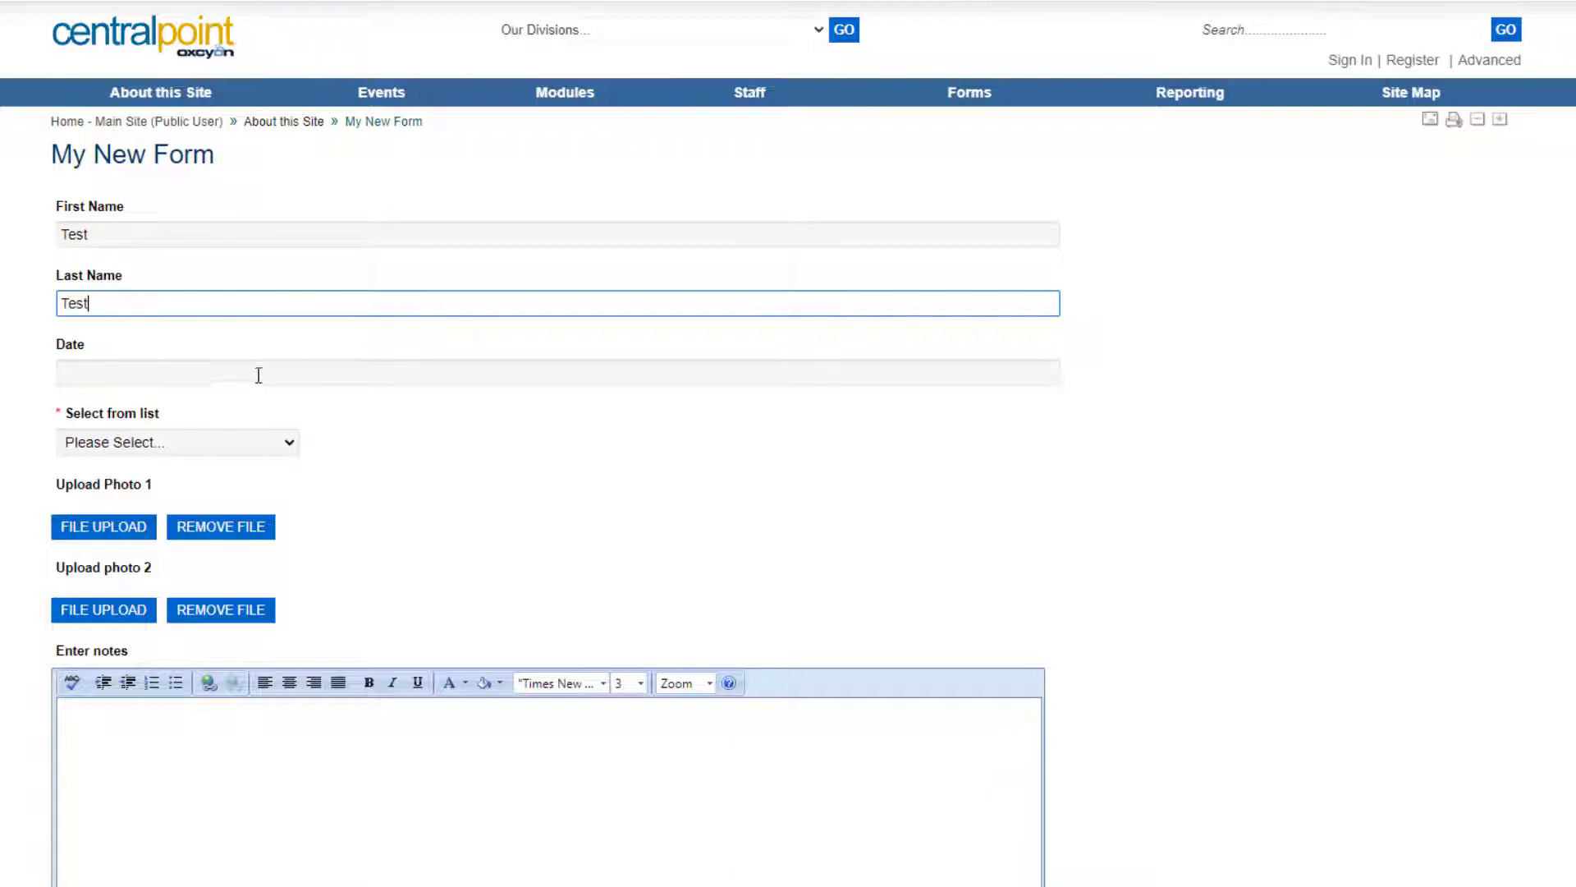
left_click(259, 375)
left_click(193, 490)
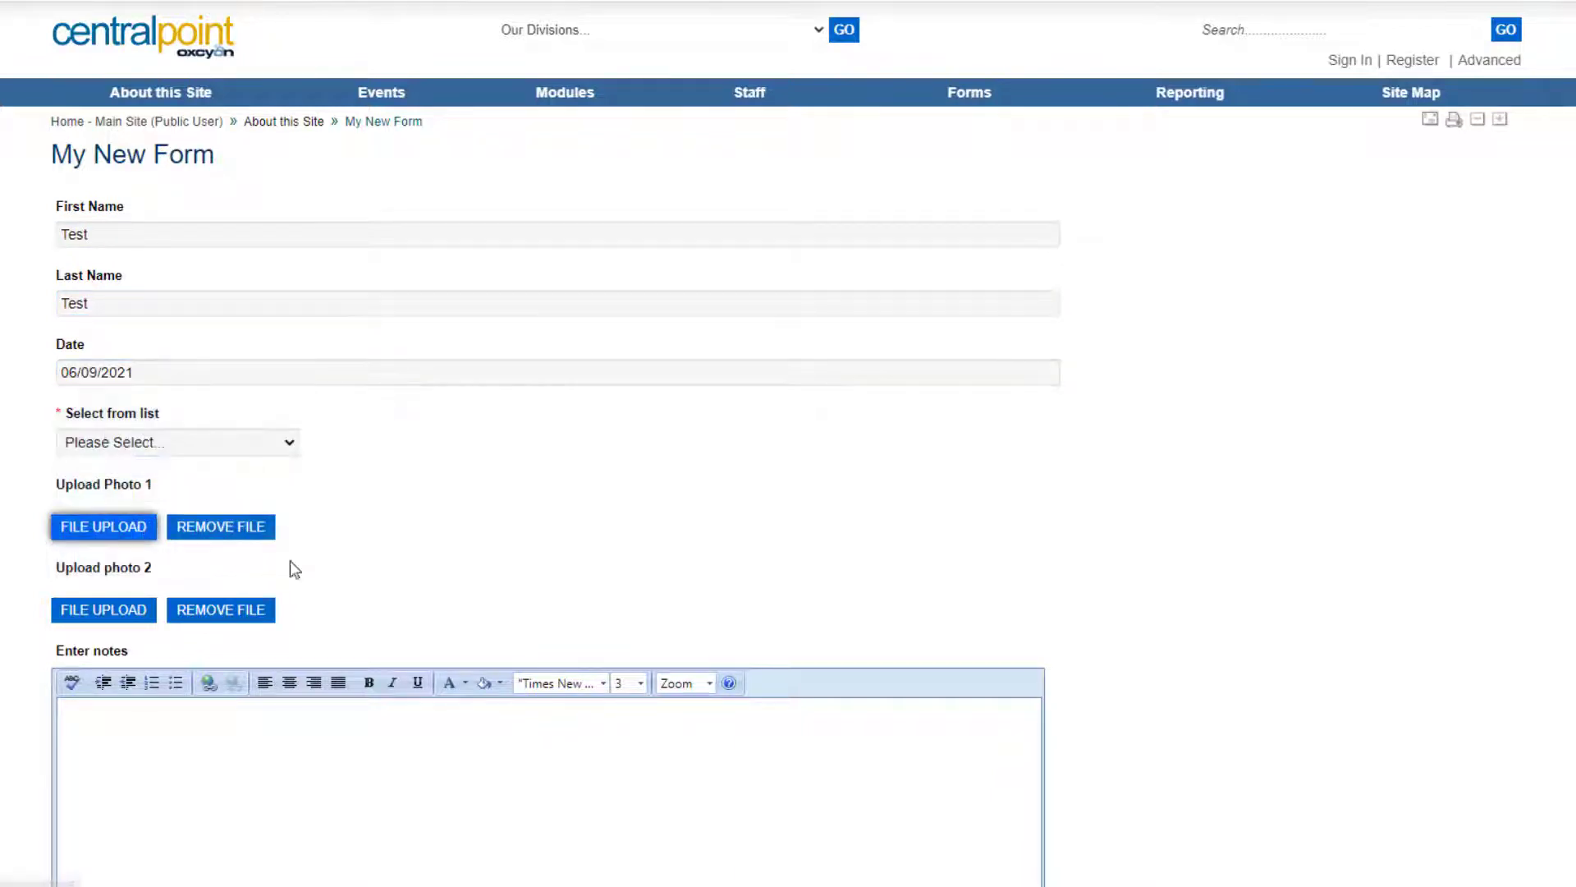
left_click(216, 456)
left_click(207, 482)
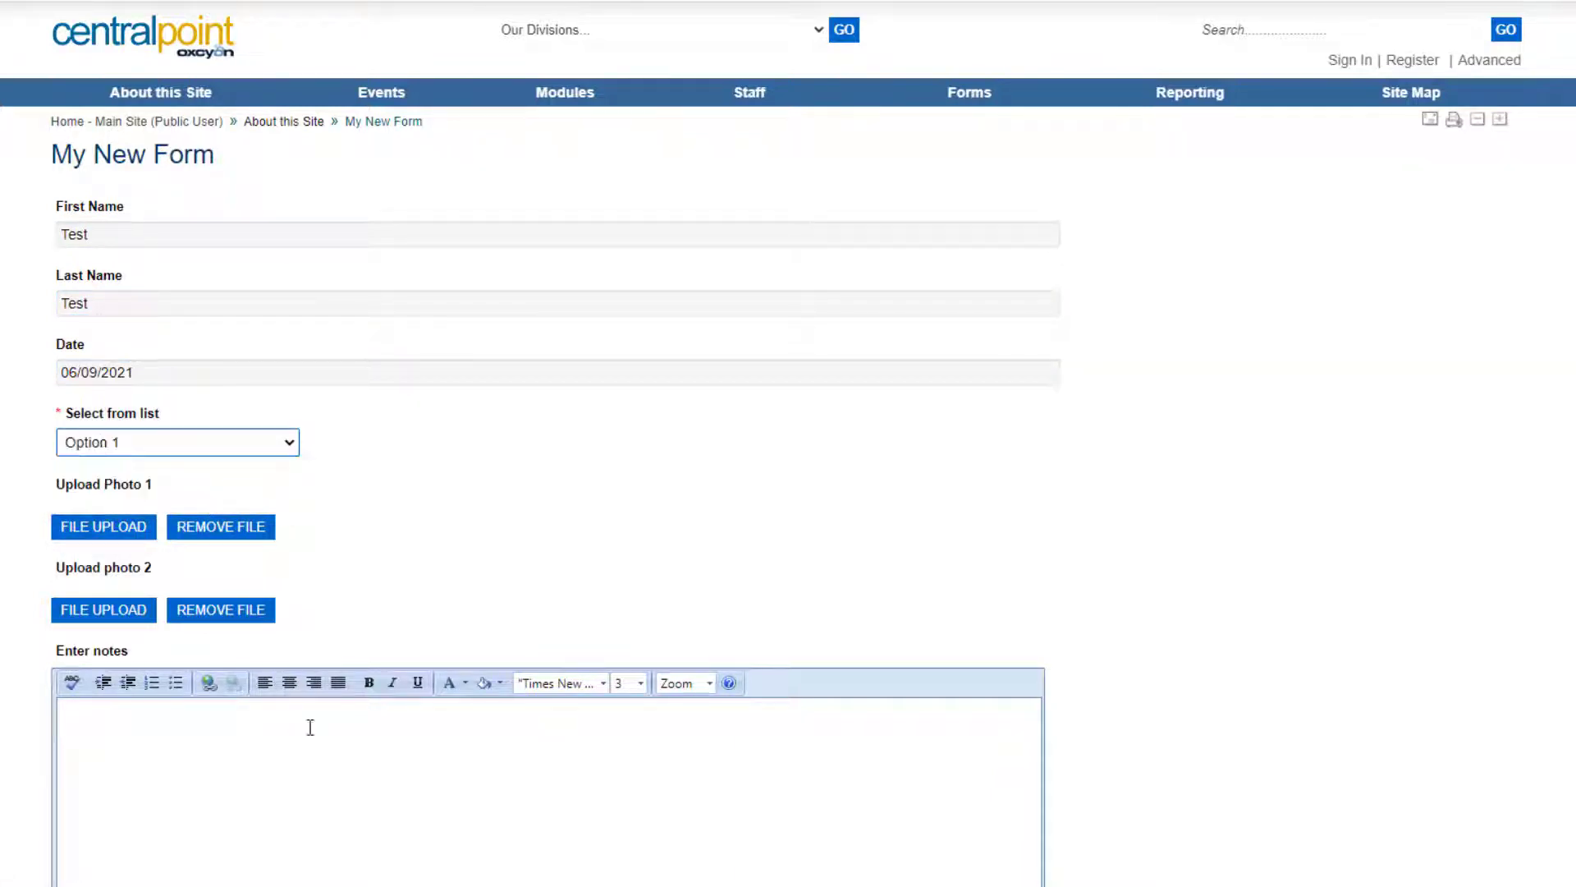
Enter 'asd' as notes, draw and save a signature, and submit the entry.
left_click(310, 727)
type("asdfasdfasdfads")
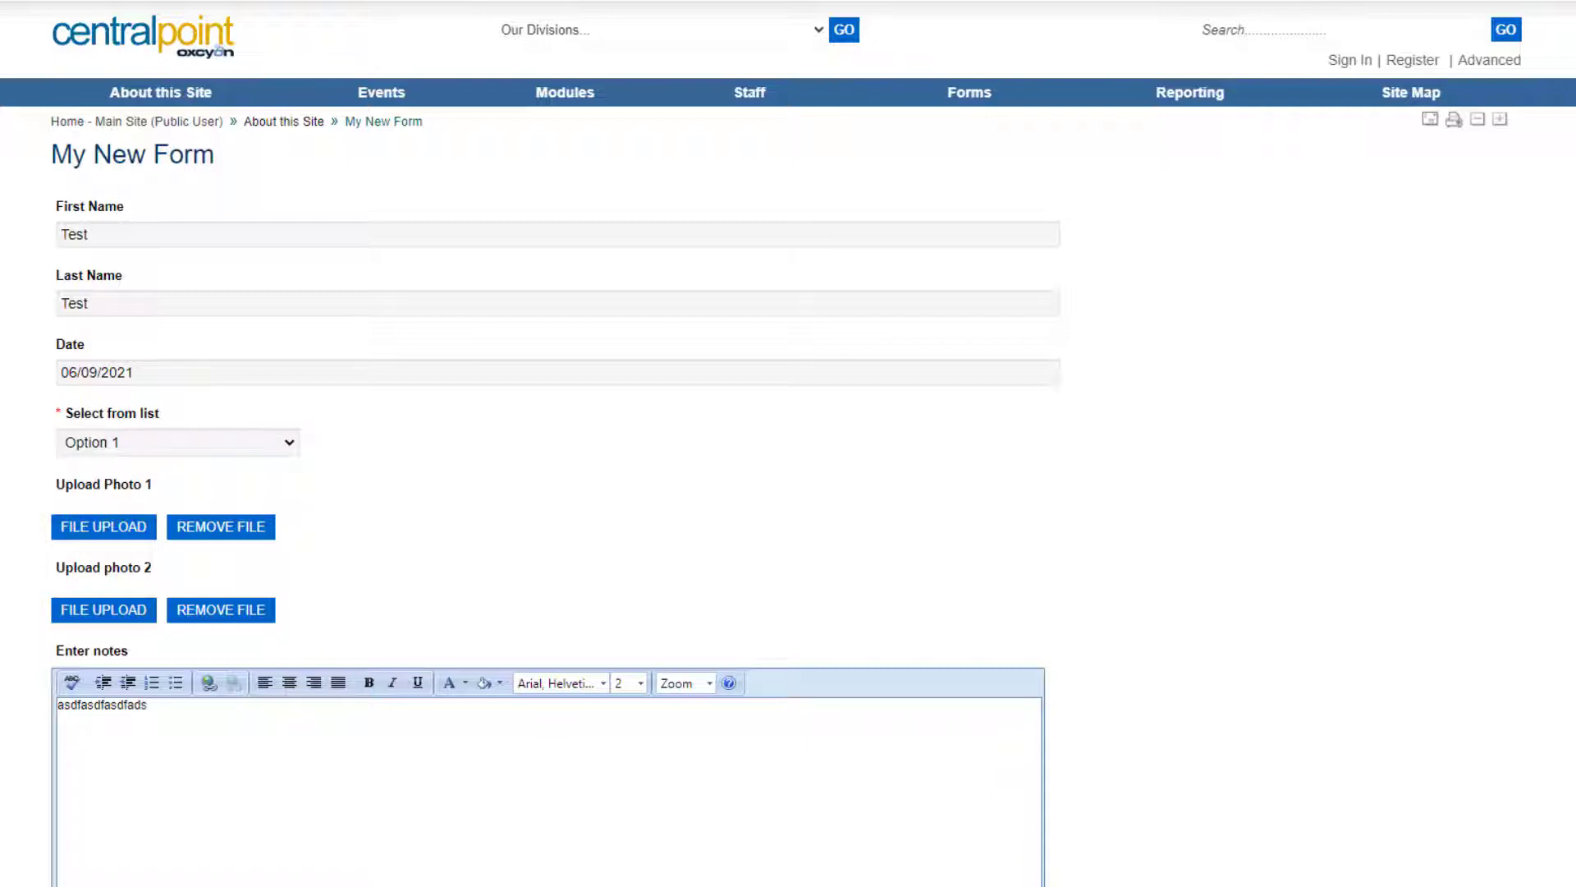
scroll(788, 443, "down", 15)
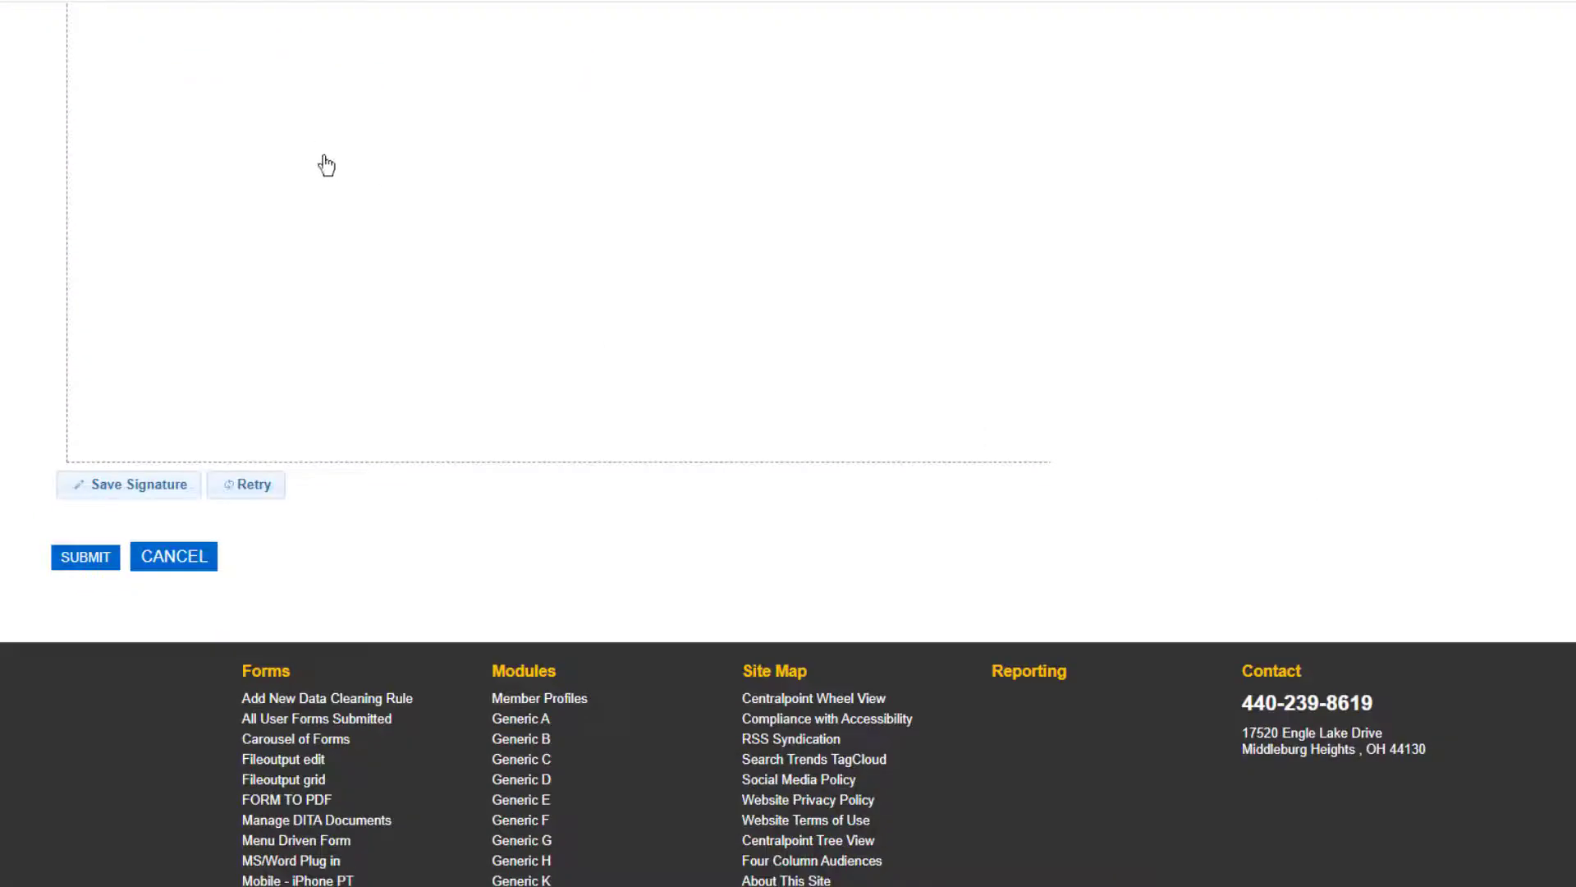
mouse_move(326, 165)
left_mouse_down()
mouse_move(372, 398)
mouse_move(430, 313)
mouse_move(454, 454)
left_mouse_up()
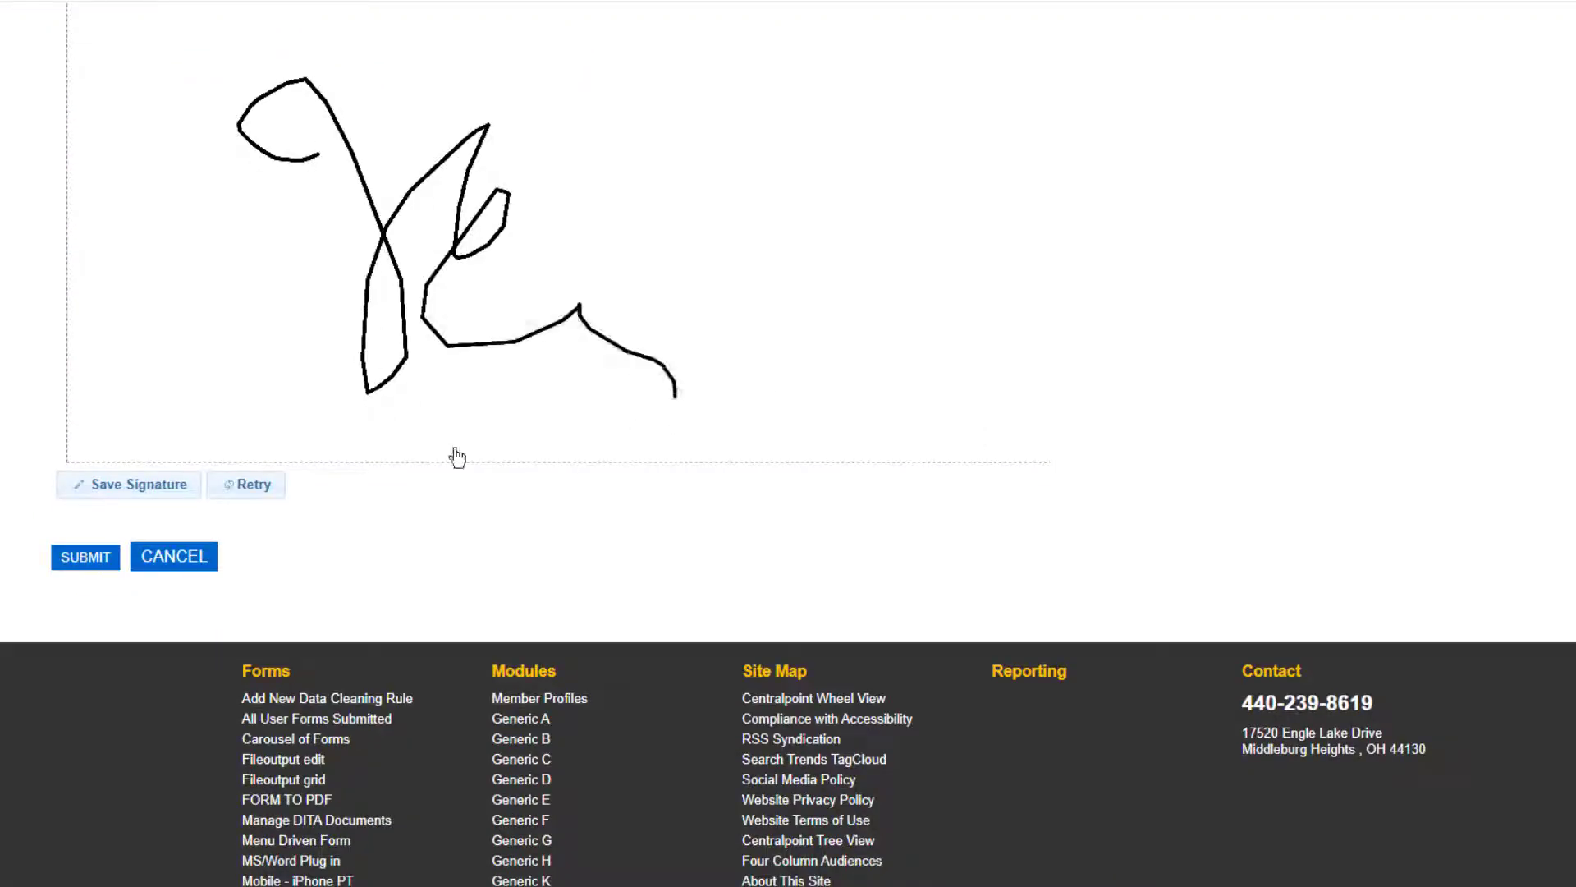
left_click(148, 489)
left_click(92, 558)
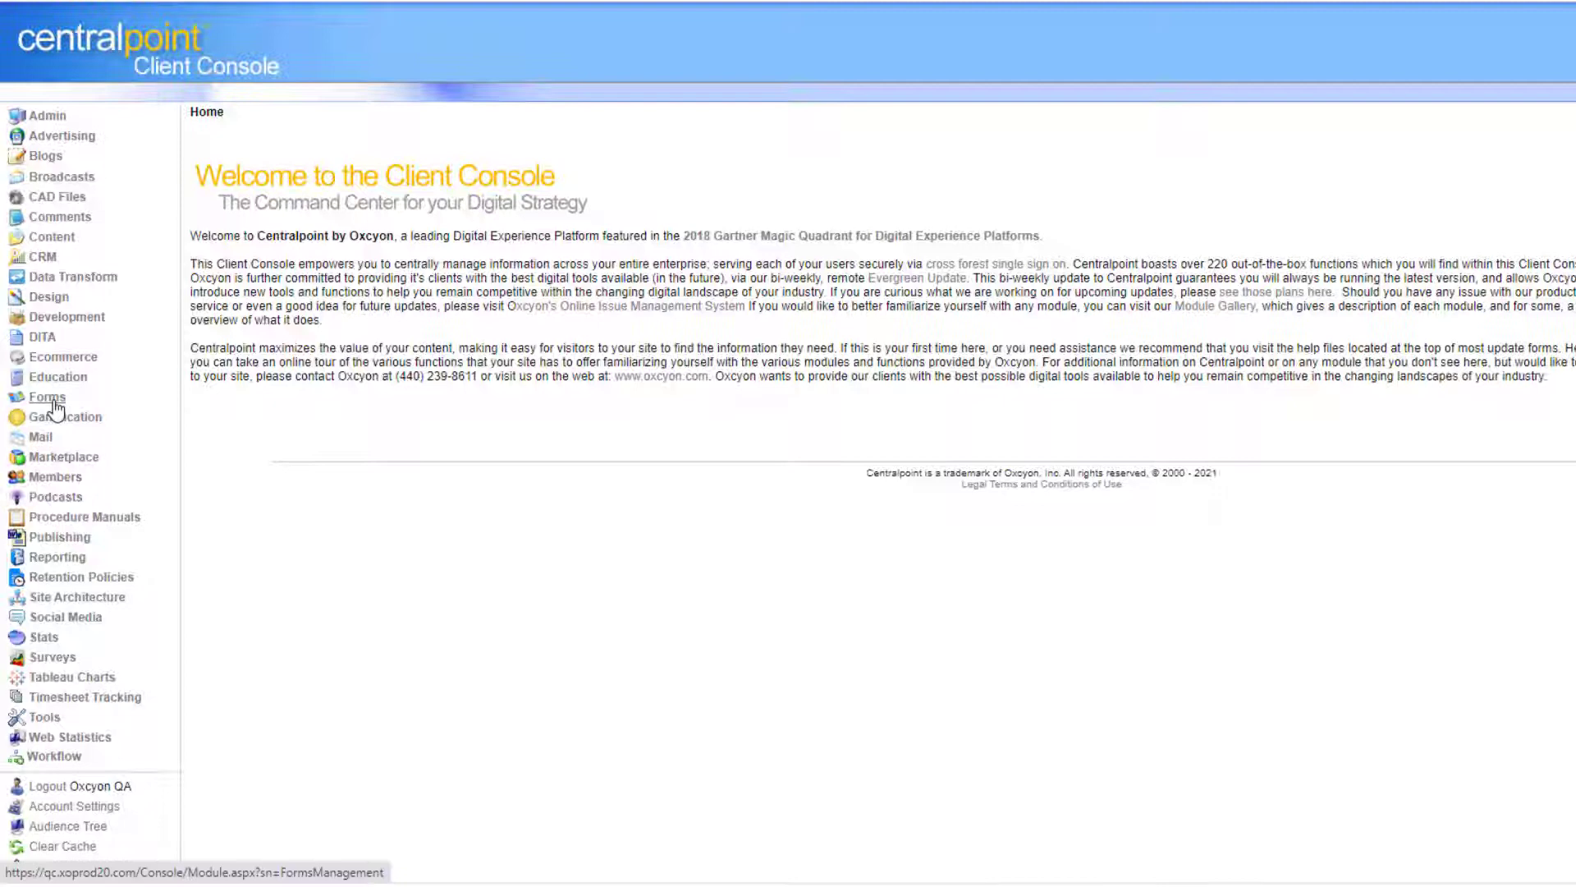
left_click(47, 398)
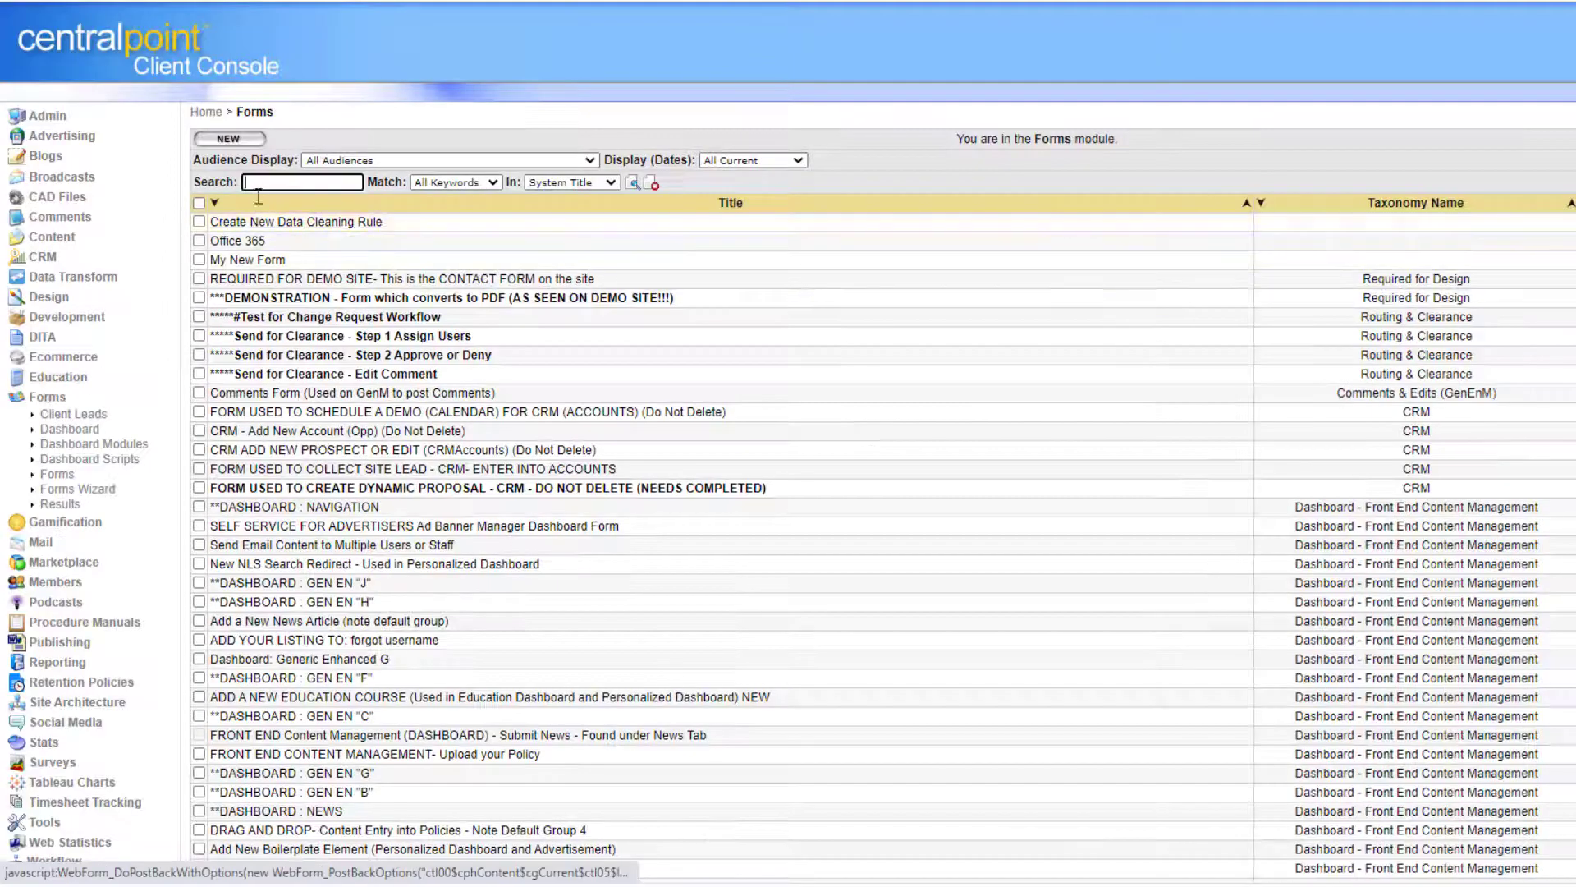
View My New Form's four submitted results, then open Design > Data Sources.
left_click(1574, 260)
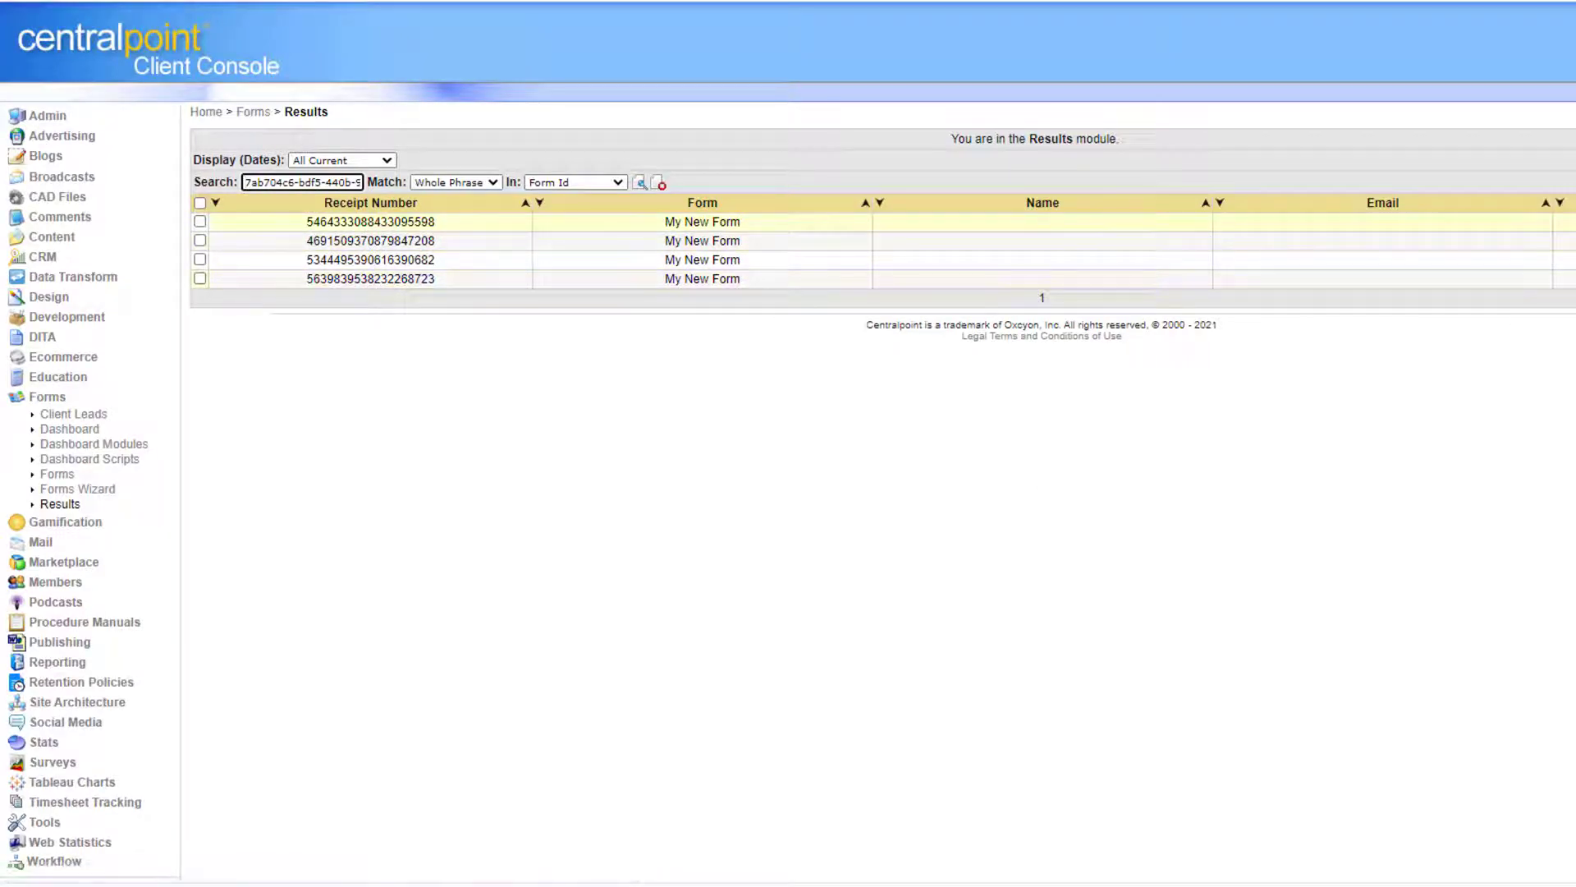
left_click(49, 297)
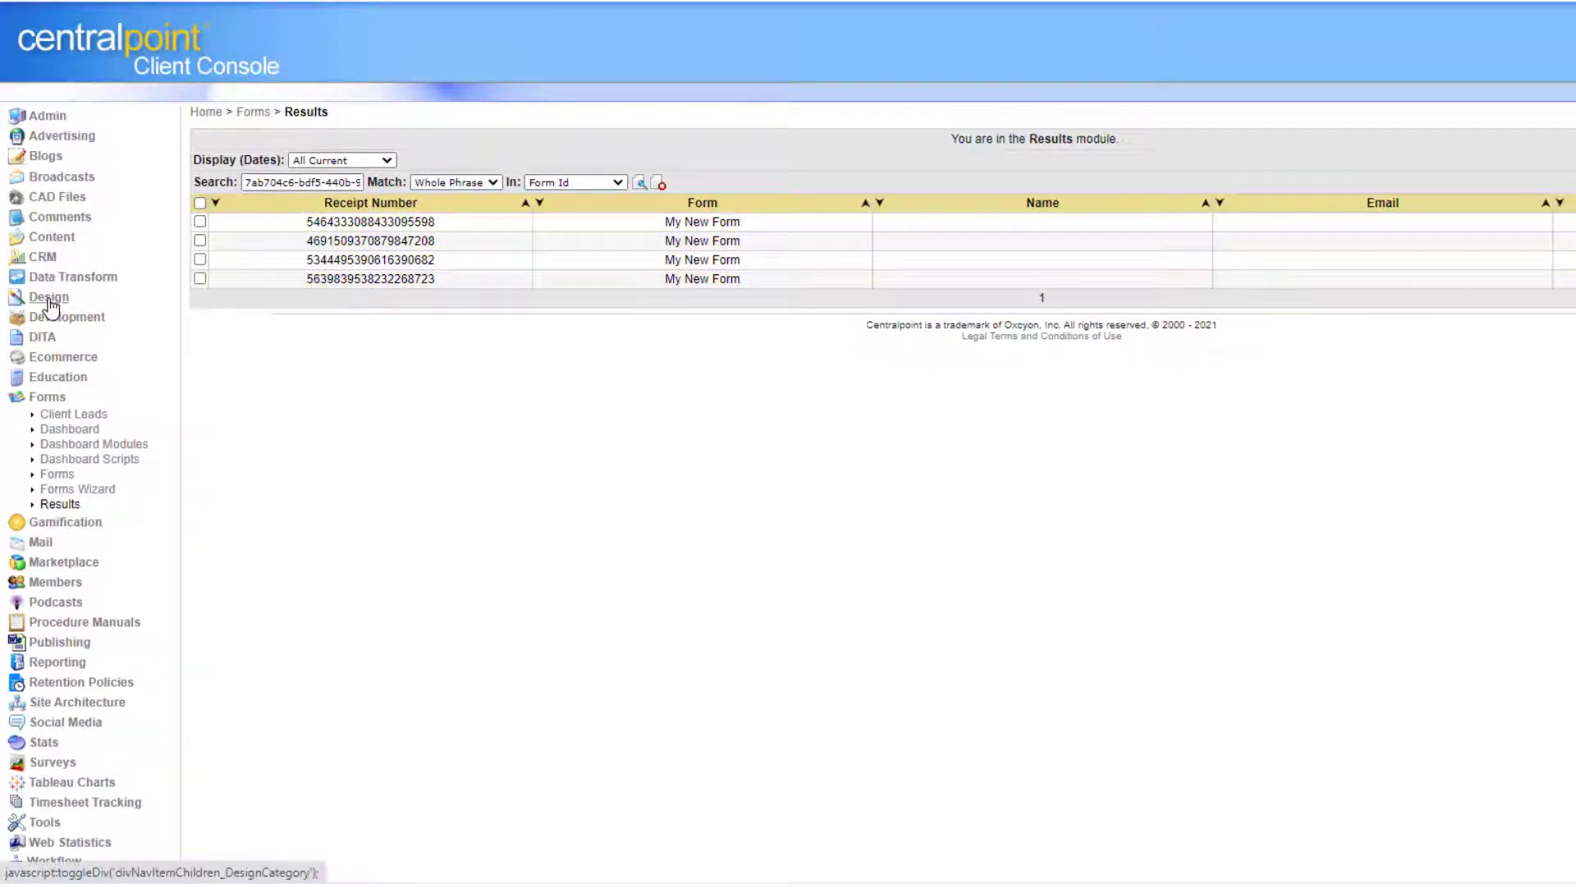
left_click(92, 317)
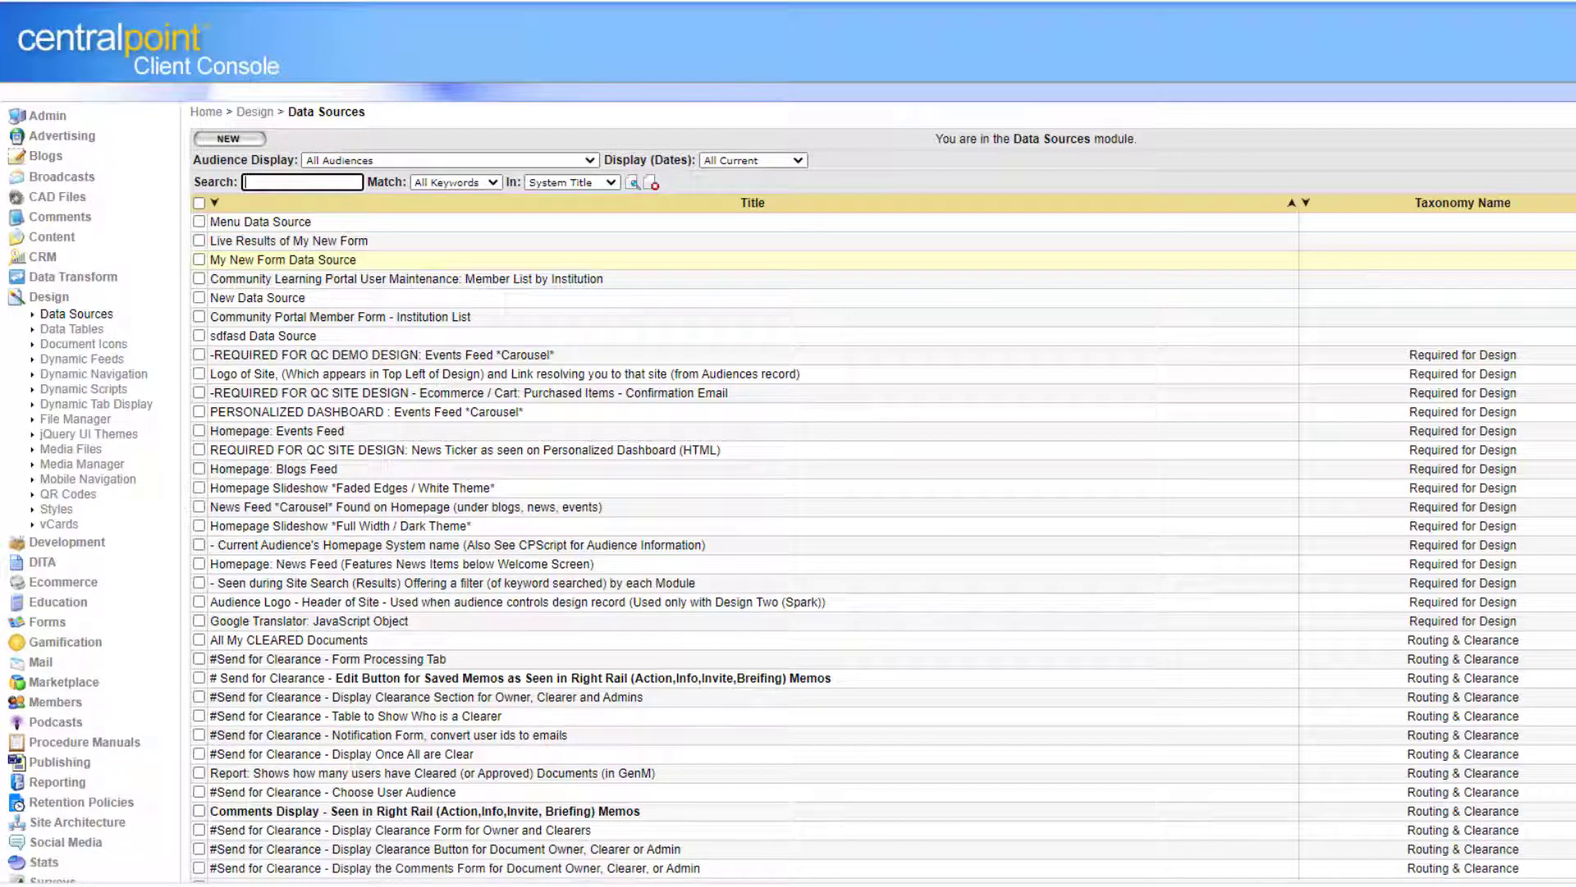
Preview My New Form Data Source, select its script, and close the preview.
left_click(1575, 259)
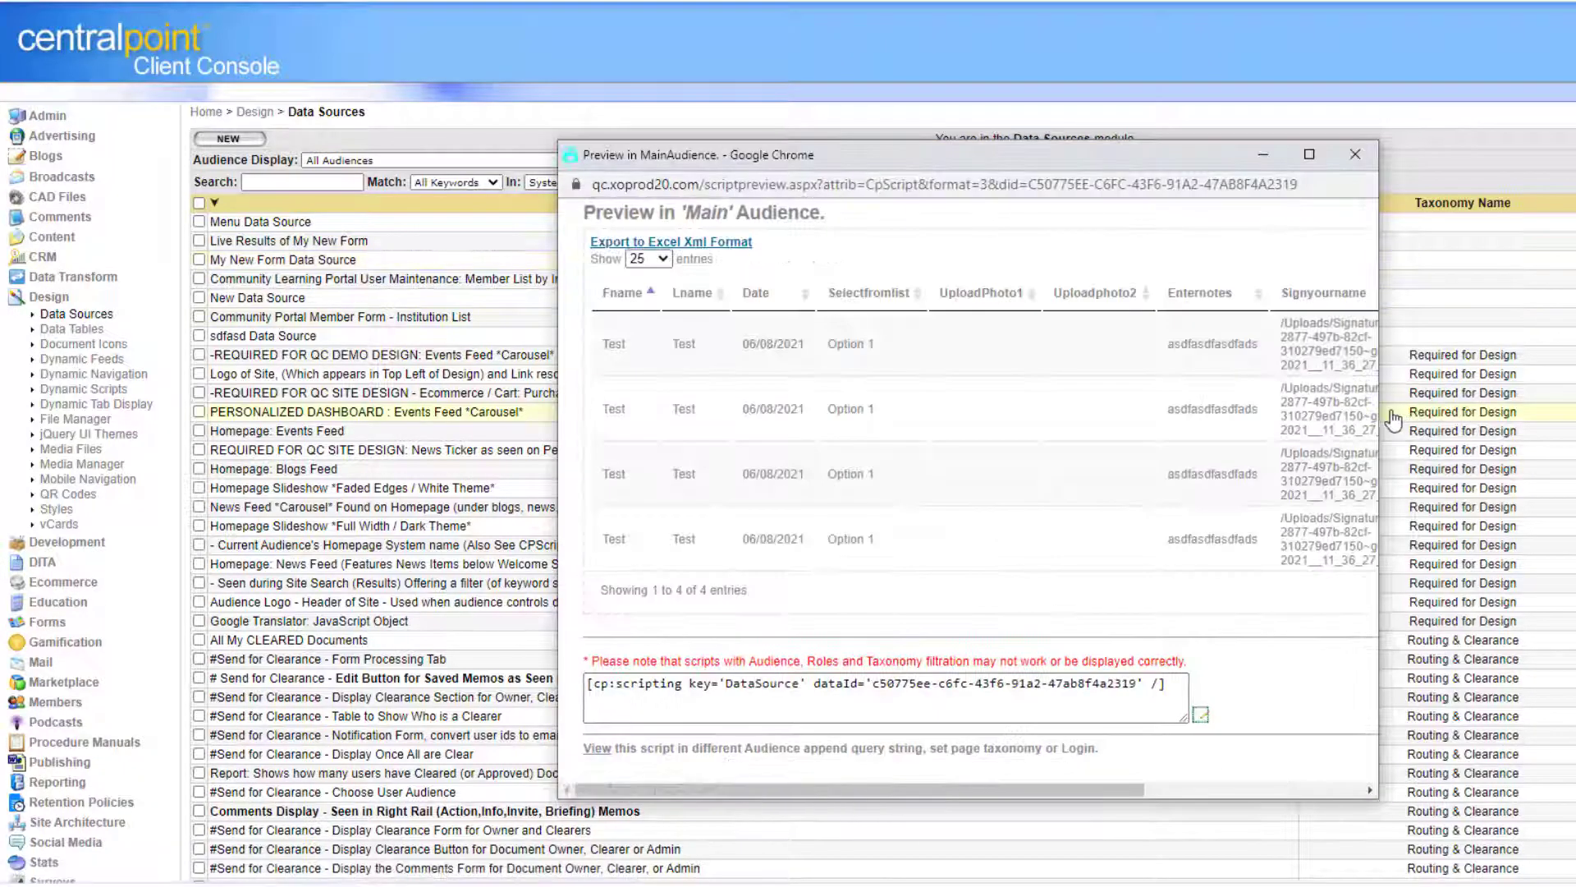
left_click_drag(1383, 410, 1575, 411)
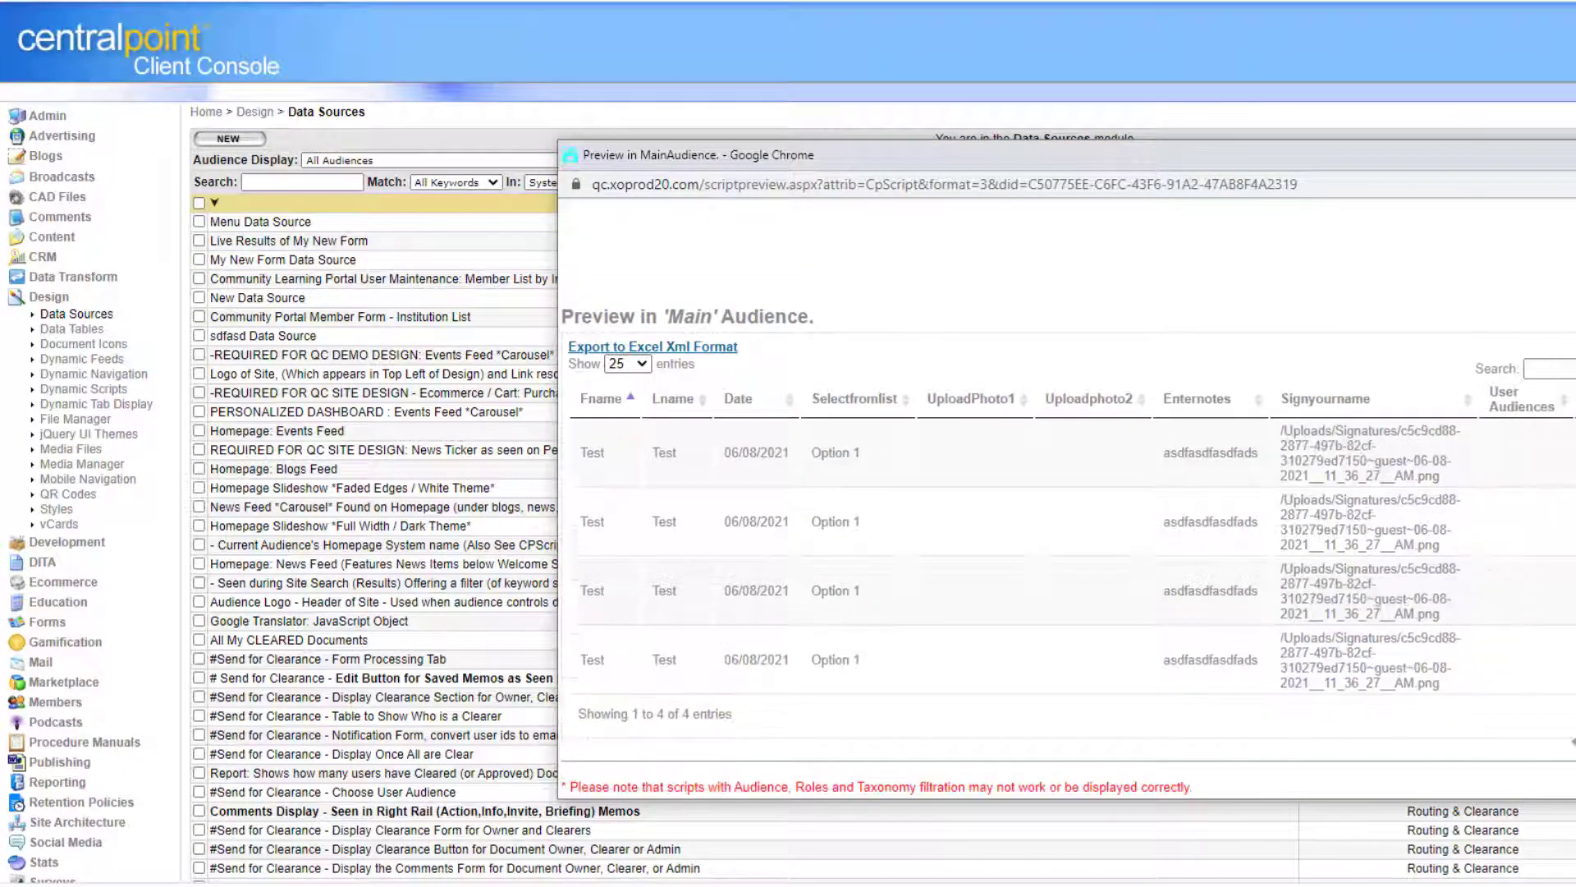
left_click_drag(1455, 158, 1137, 77)
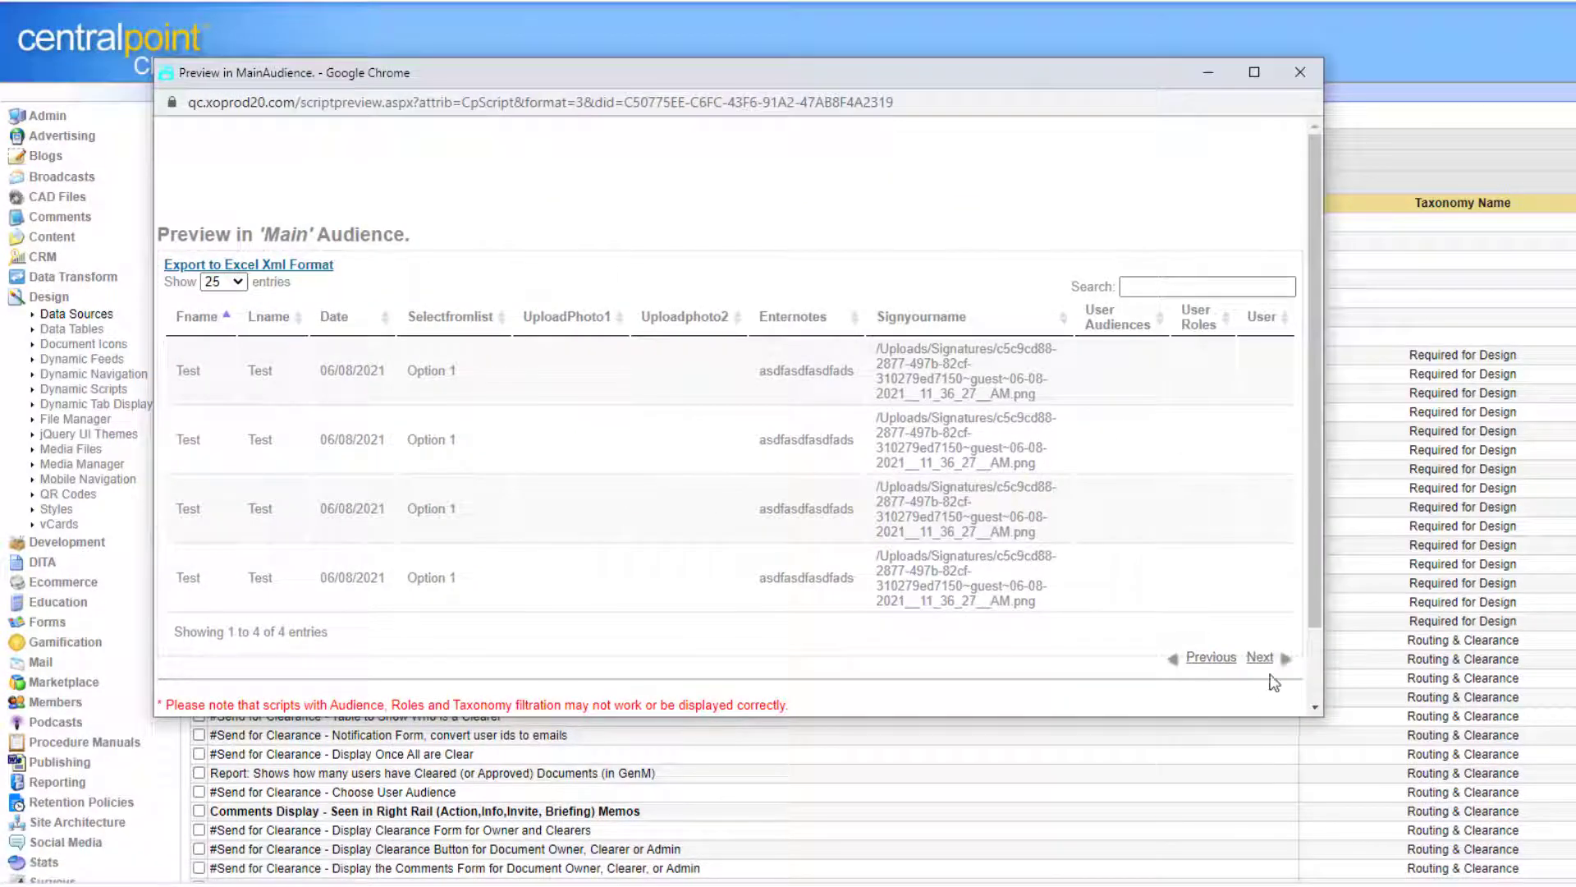
scroll(1314, 551, "down", 2)
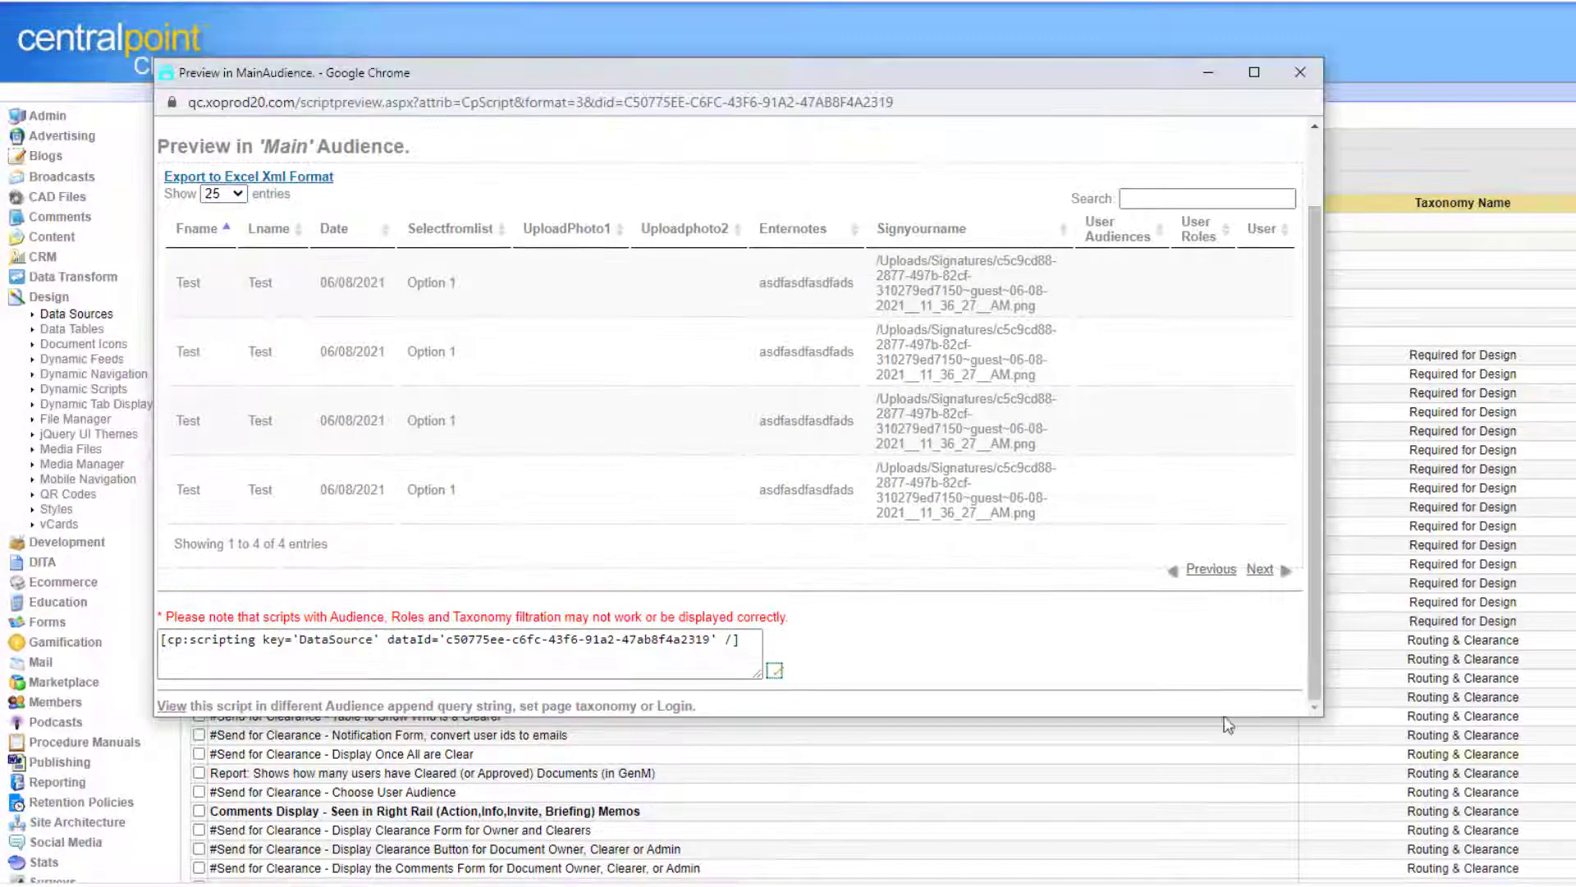
left_click_drag(750, 635, 2, 625)
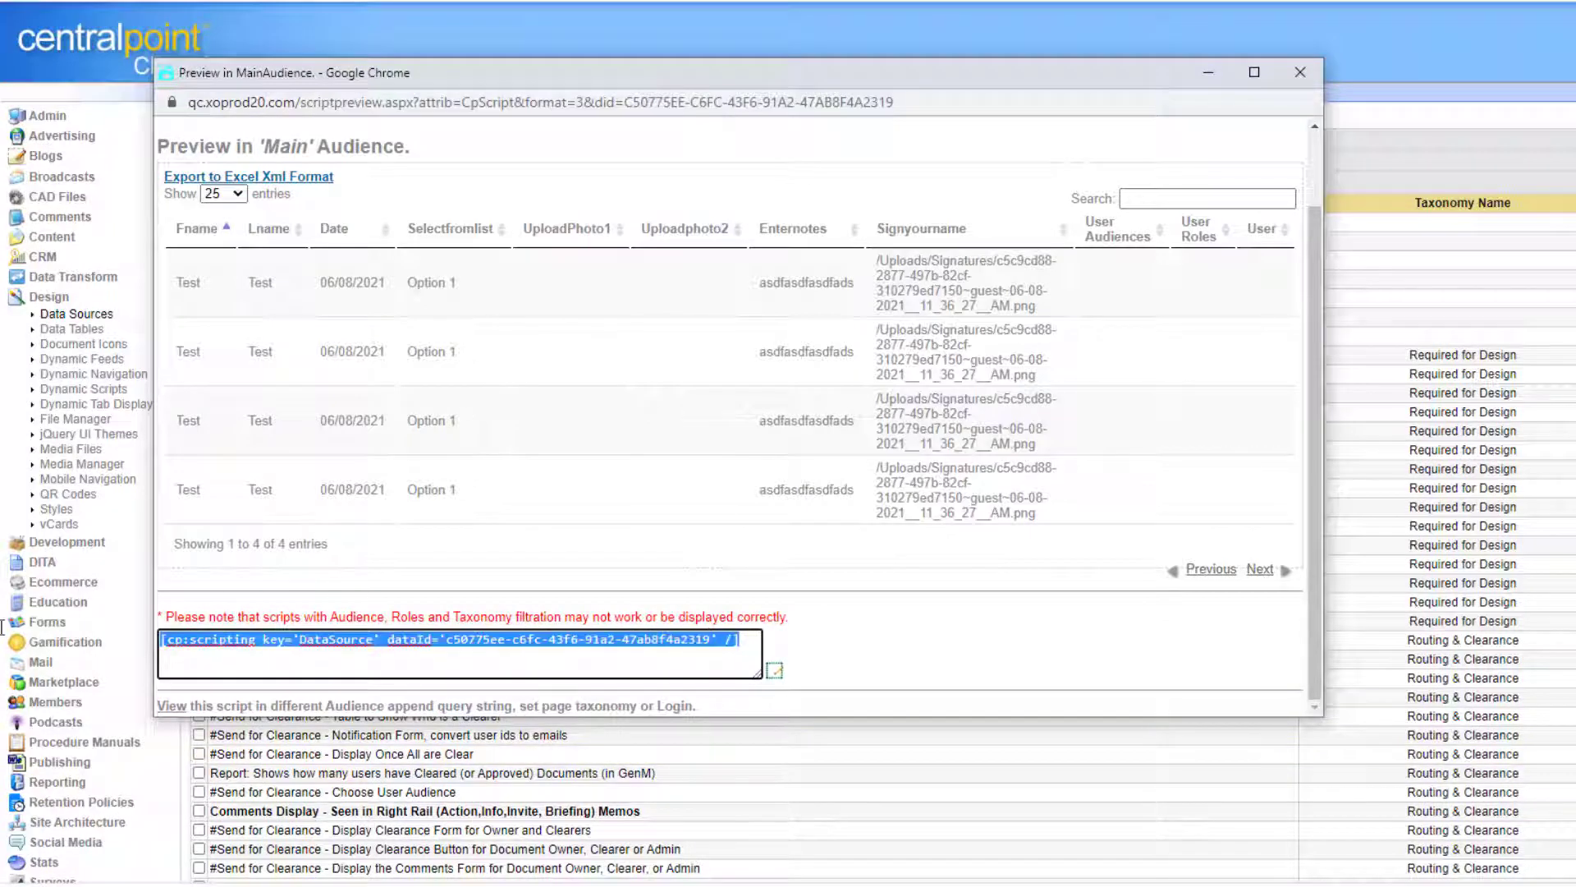
left_click(1312, 76)
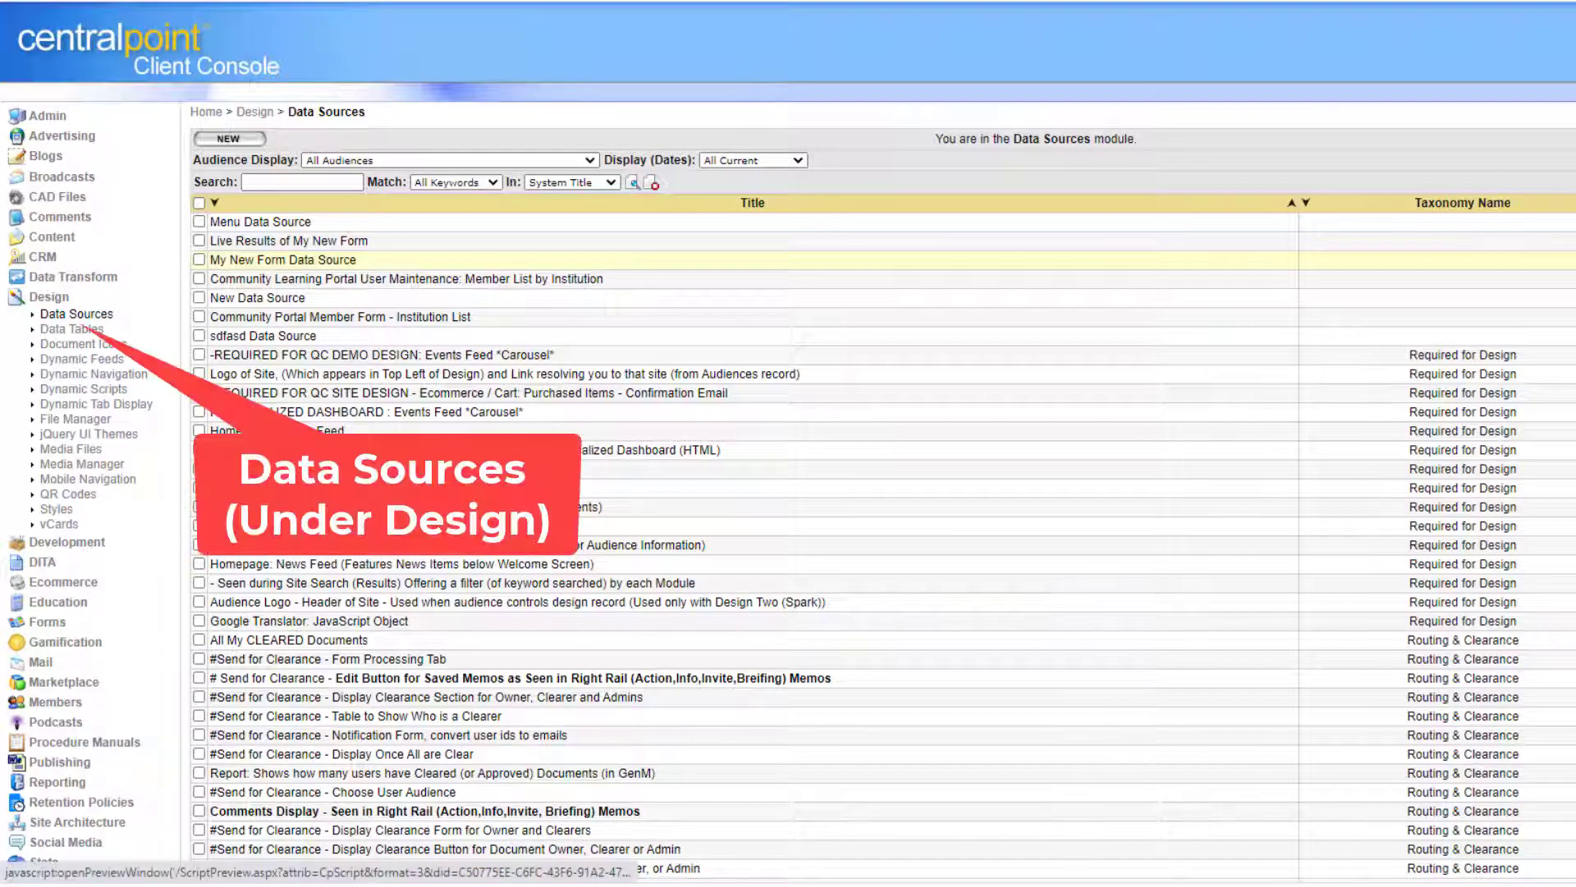
Reopen the data source preview to check more columns, then open the My New Form Data Source record.
left_click(1569, 259)
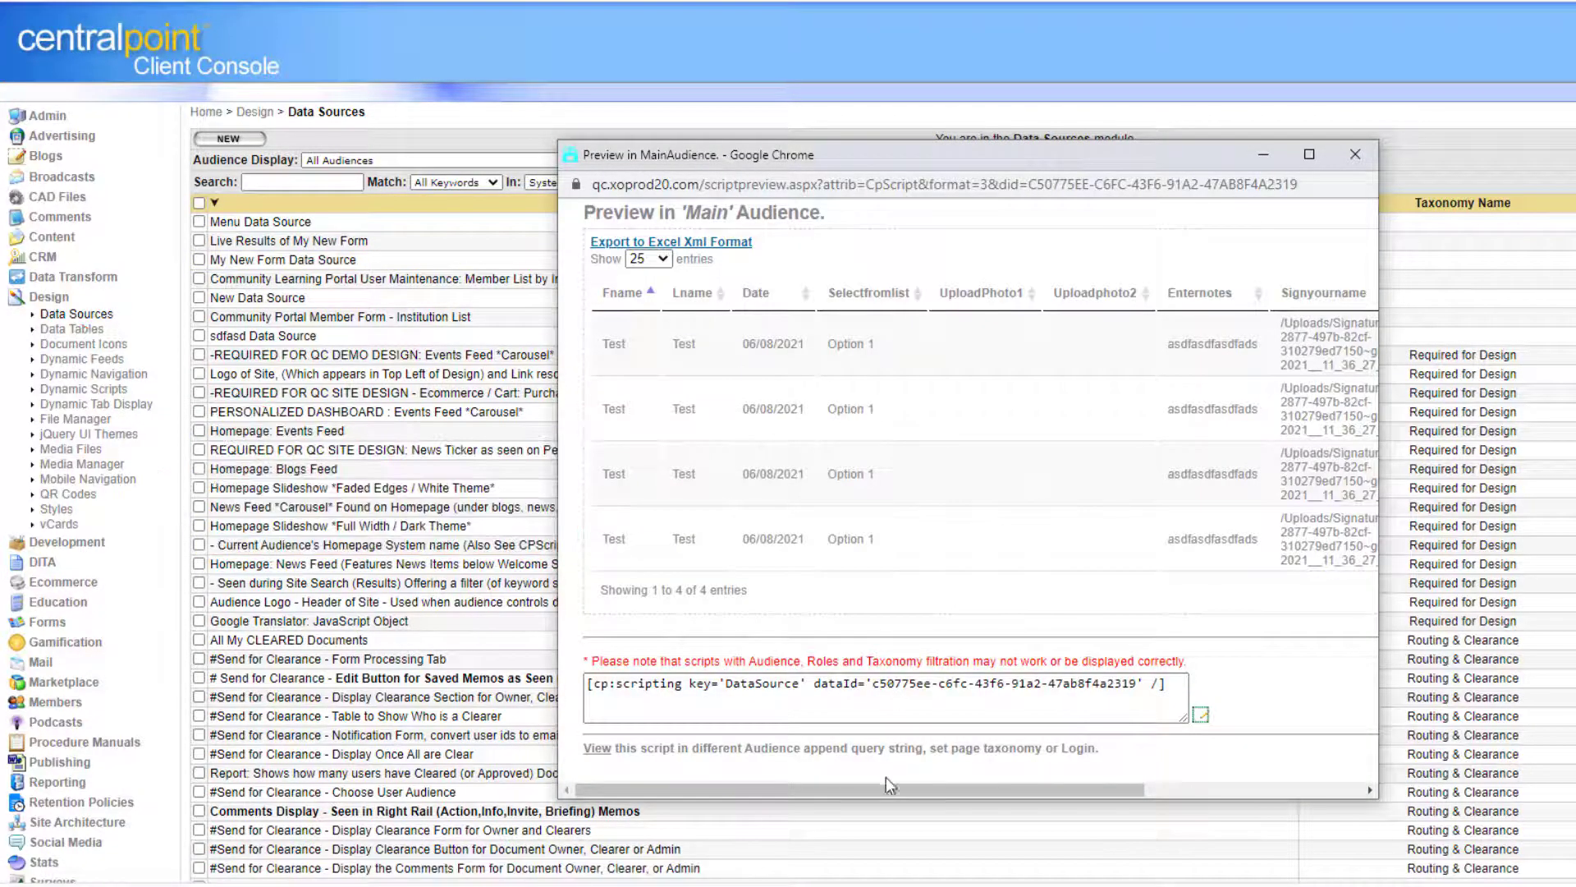
mouse_move(887, 791)
left_mouse_down()
mouse_move(1153, 789)
mouse_move(858, 790)
left_mouse_up()
left_click_drag(556, 495, 259, 495)
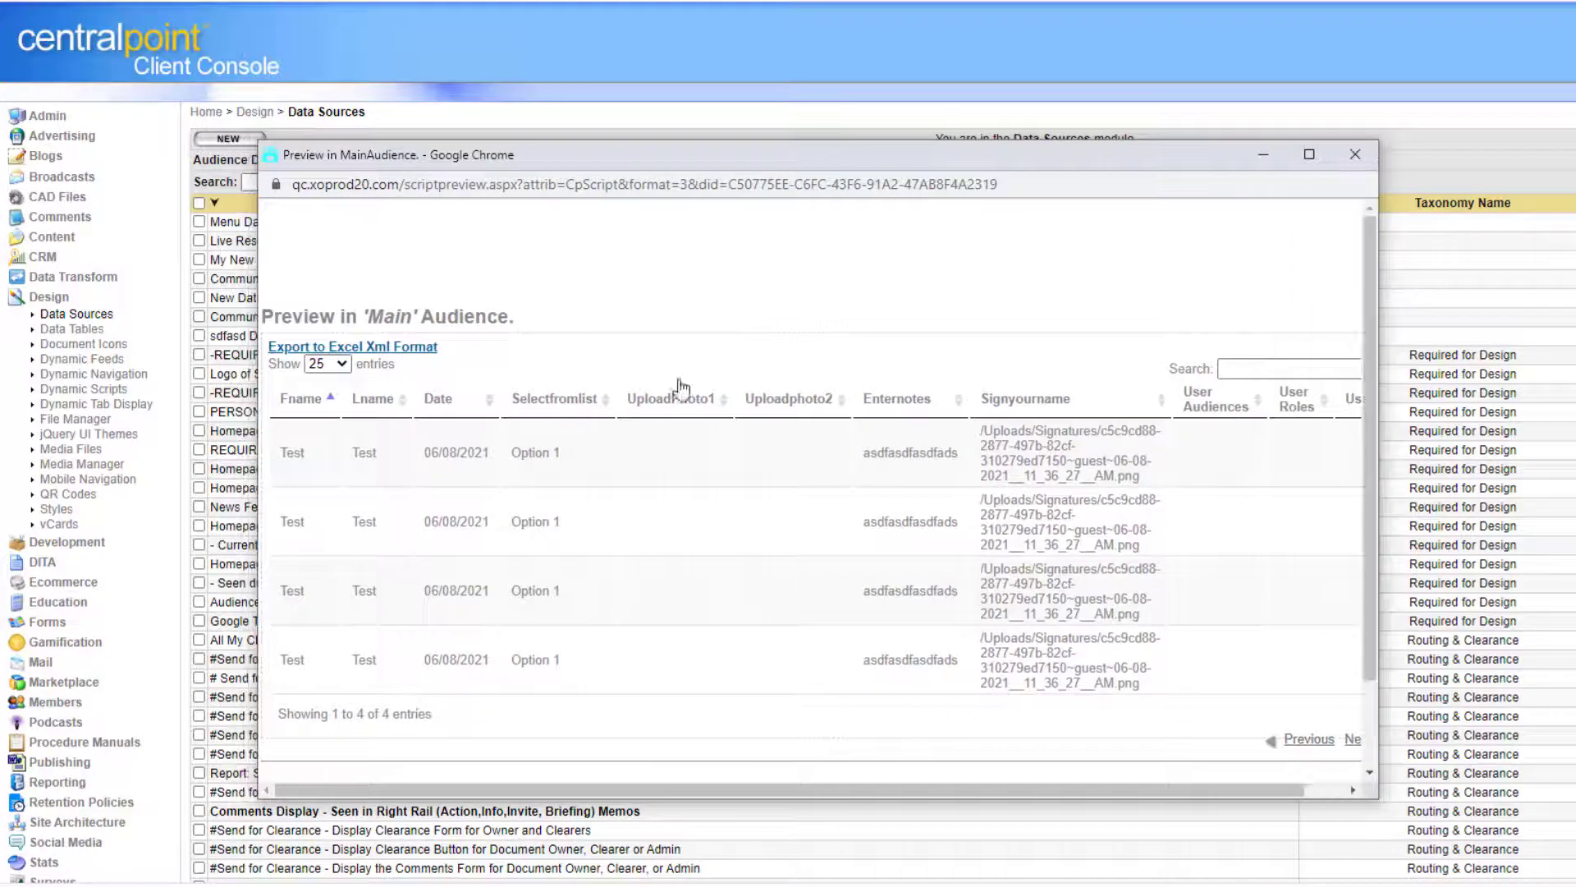
left_click(1355, 153)
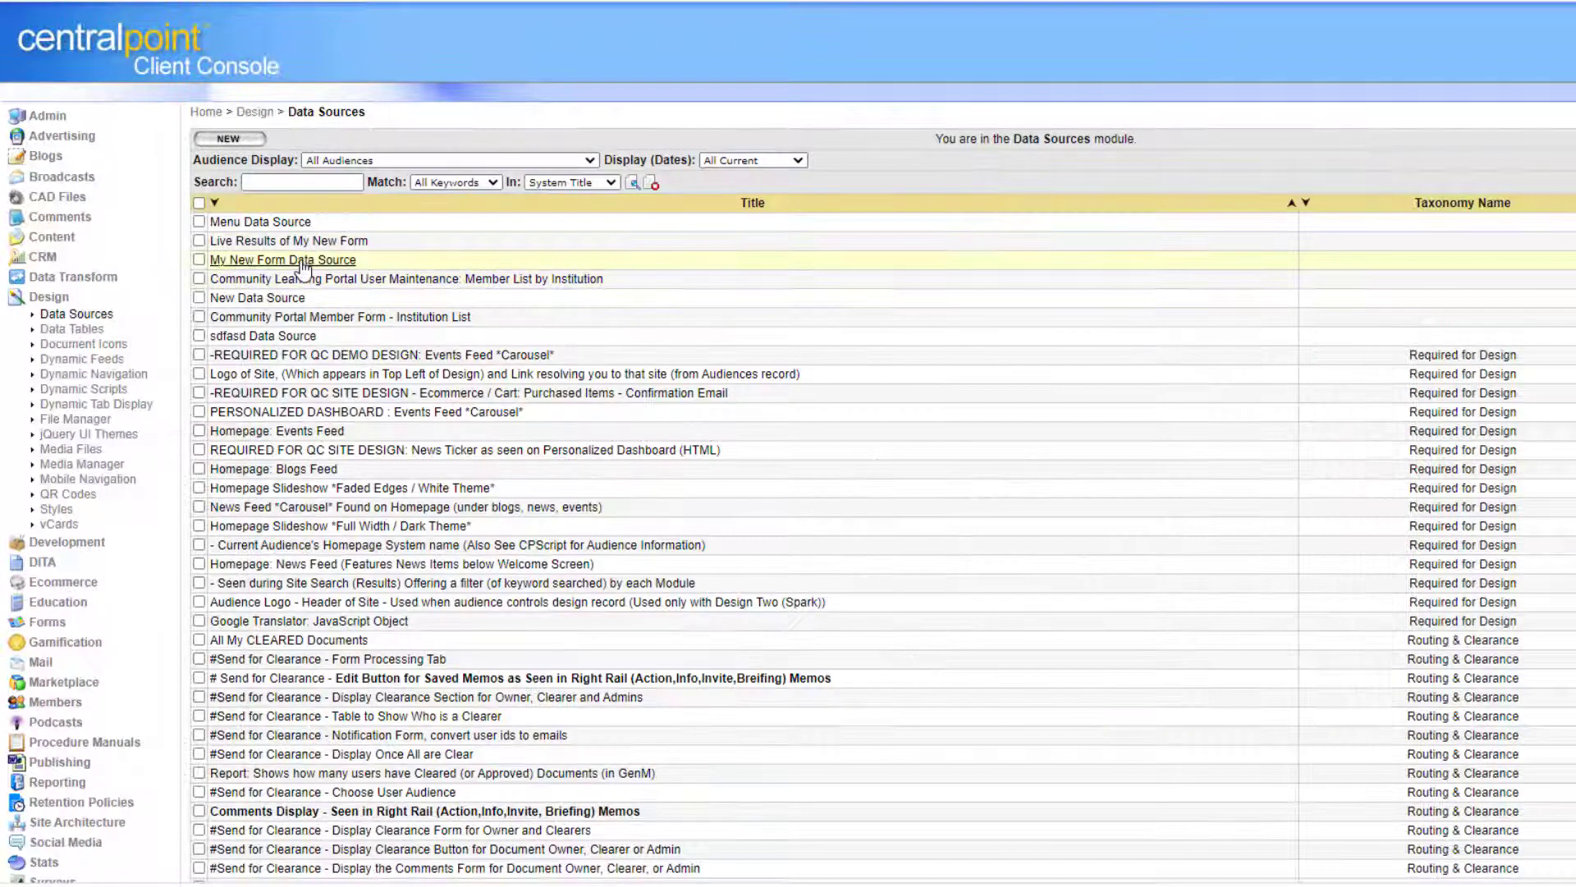
left_click(304, 263)
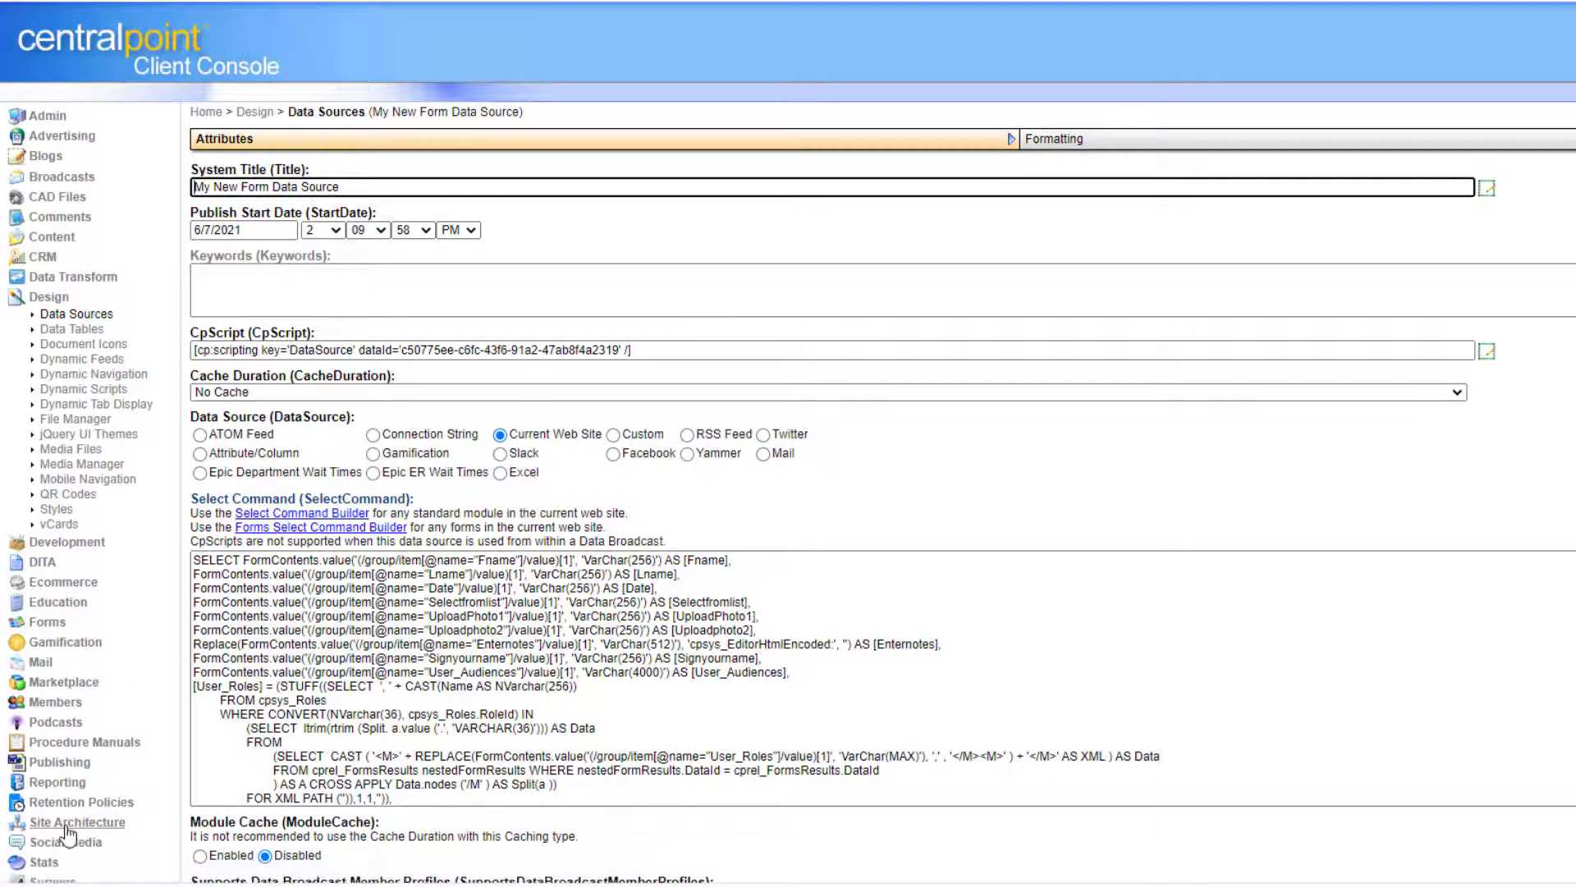
Check the four submitted rows in the data source preview, then open Site Architecture > Navigation.
left_click(68, 824)
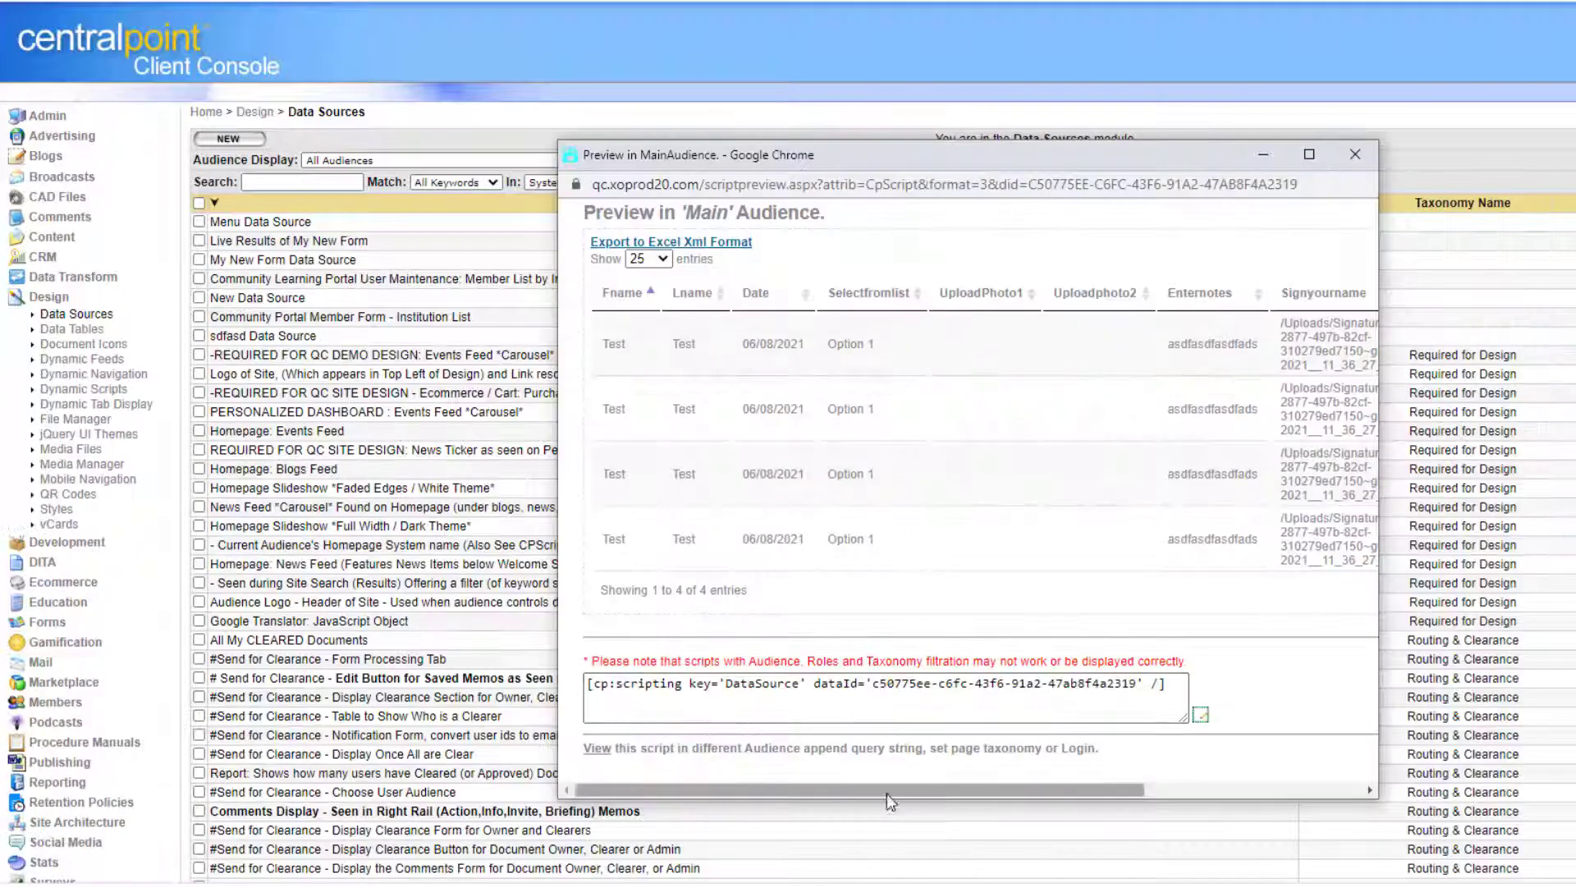
mouse_move(887, 793)
left_mouse_down()
mouse_move(1143, 798)
mouse_move(863, 790)
left_mouse_up()
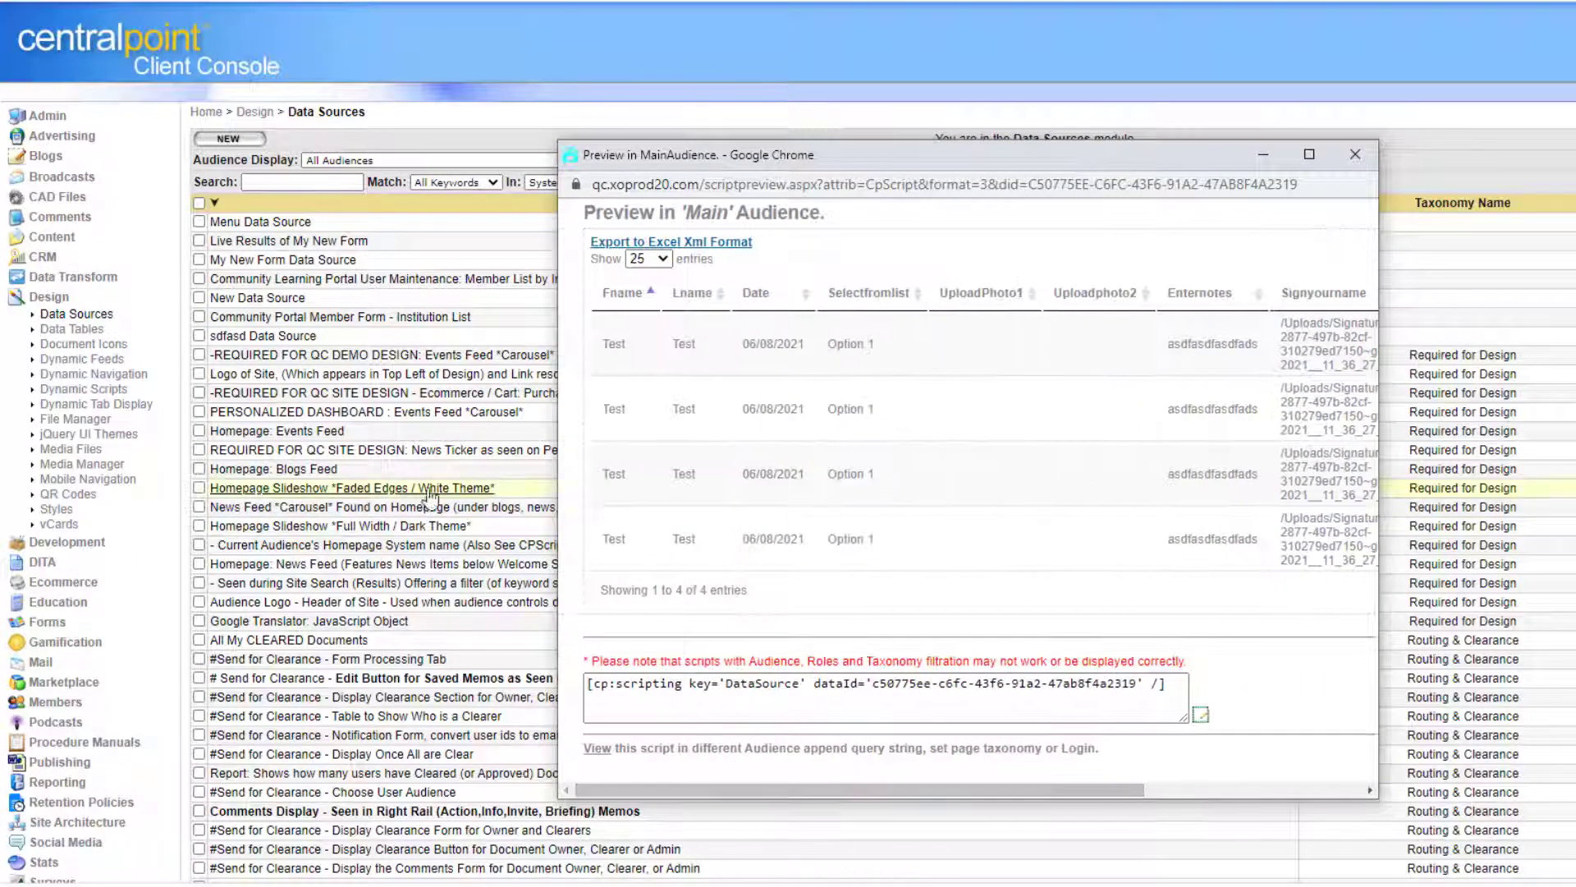
left_click_drag(556, 495, 257, 438)
left_click(1356, 154)
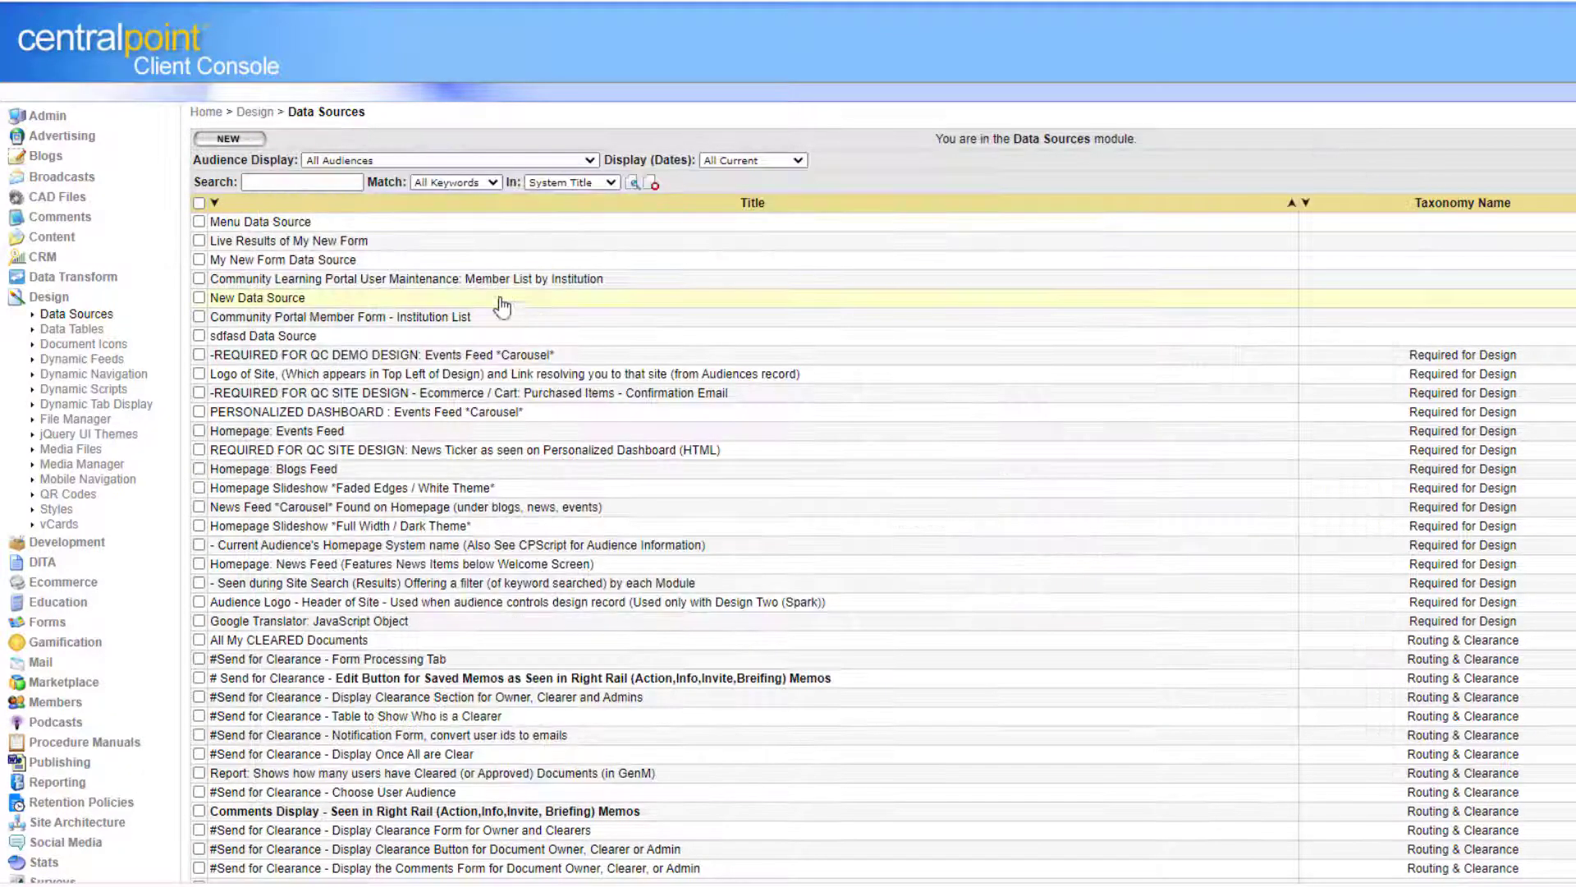
left_click(302, 265)
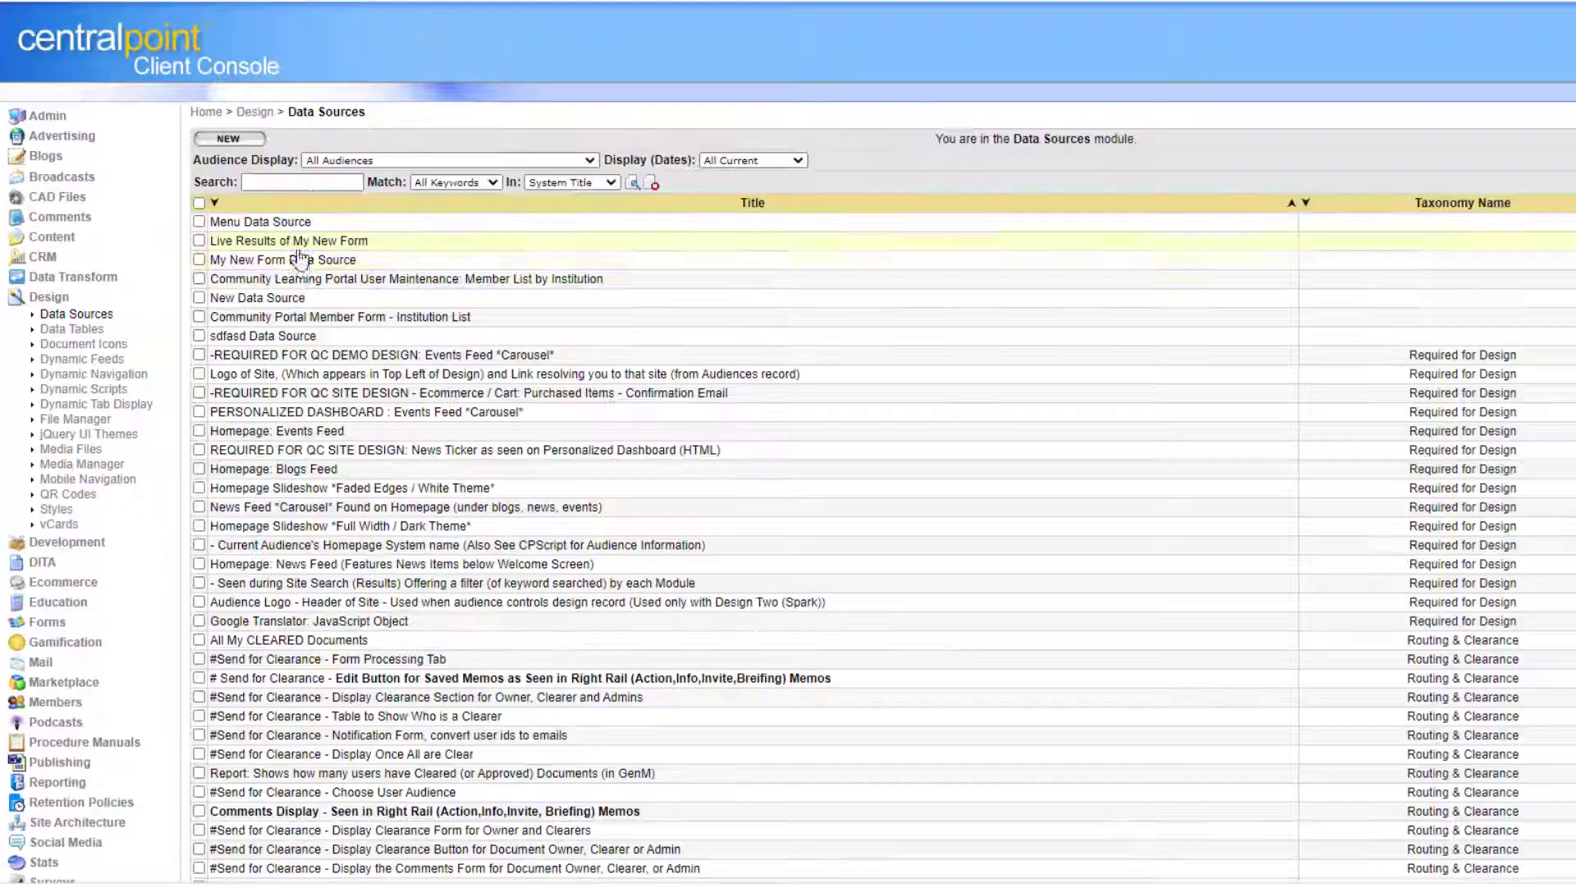
left_click(351, 261)
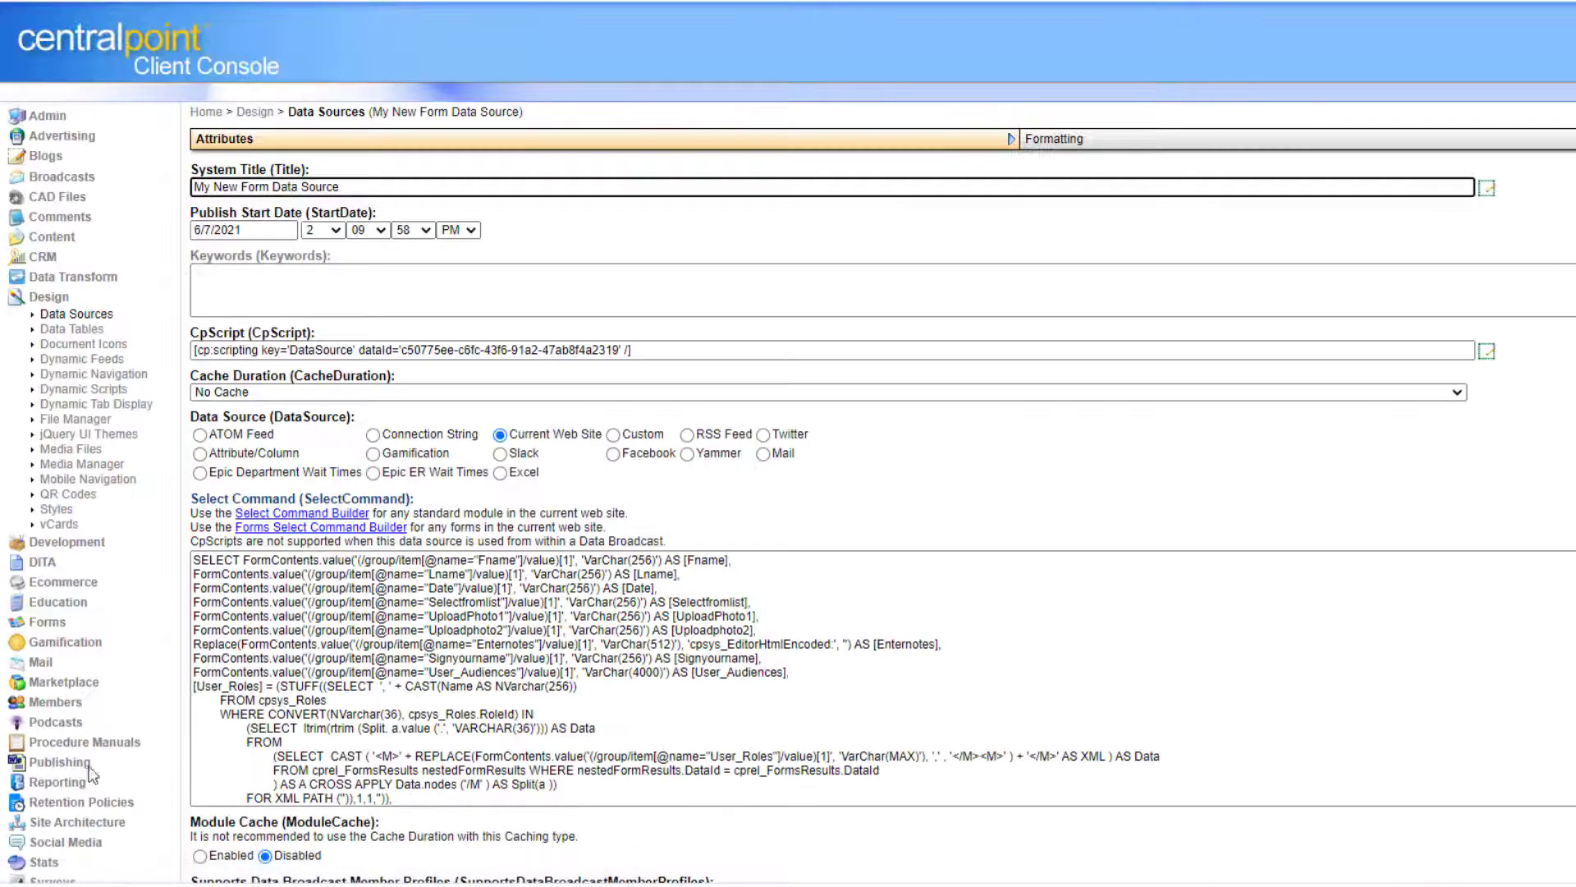
left_click(65, 824)
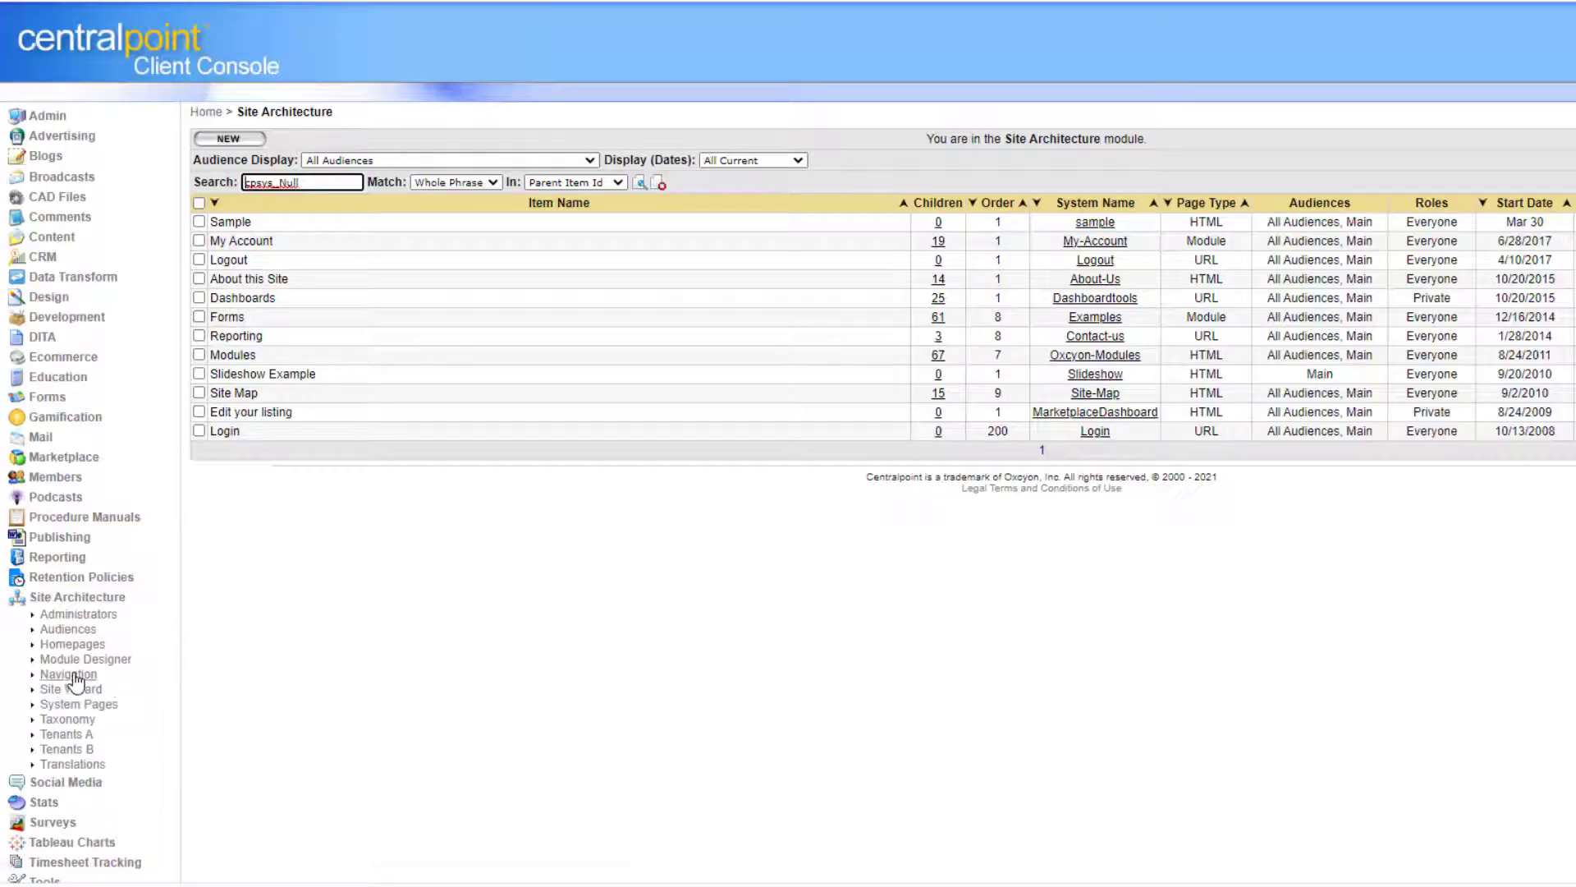
left_click(72, 675)
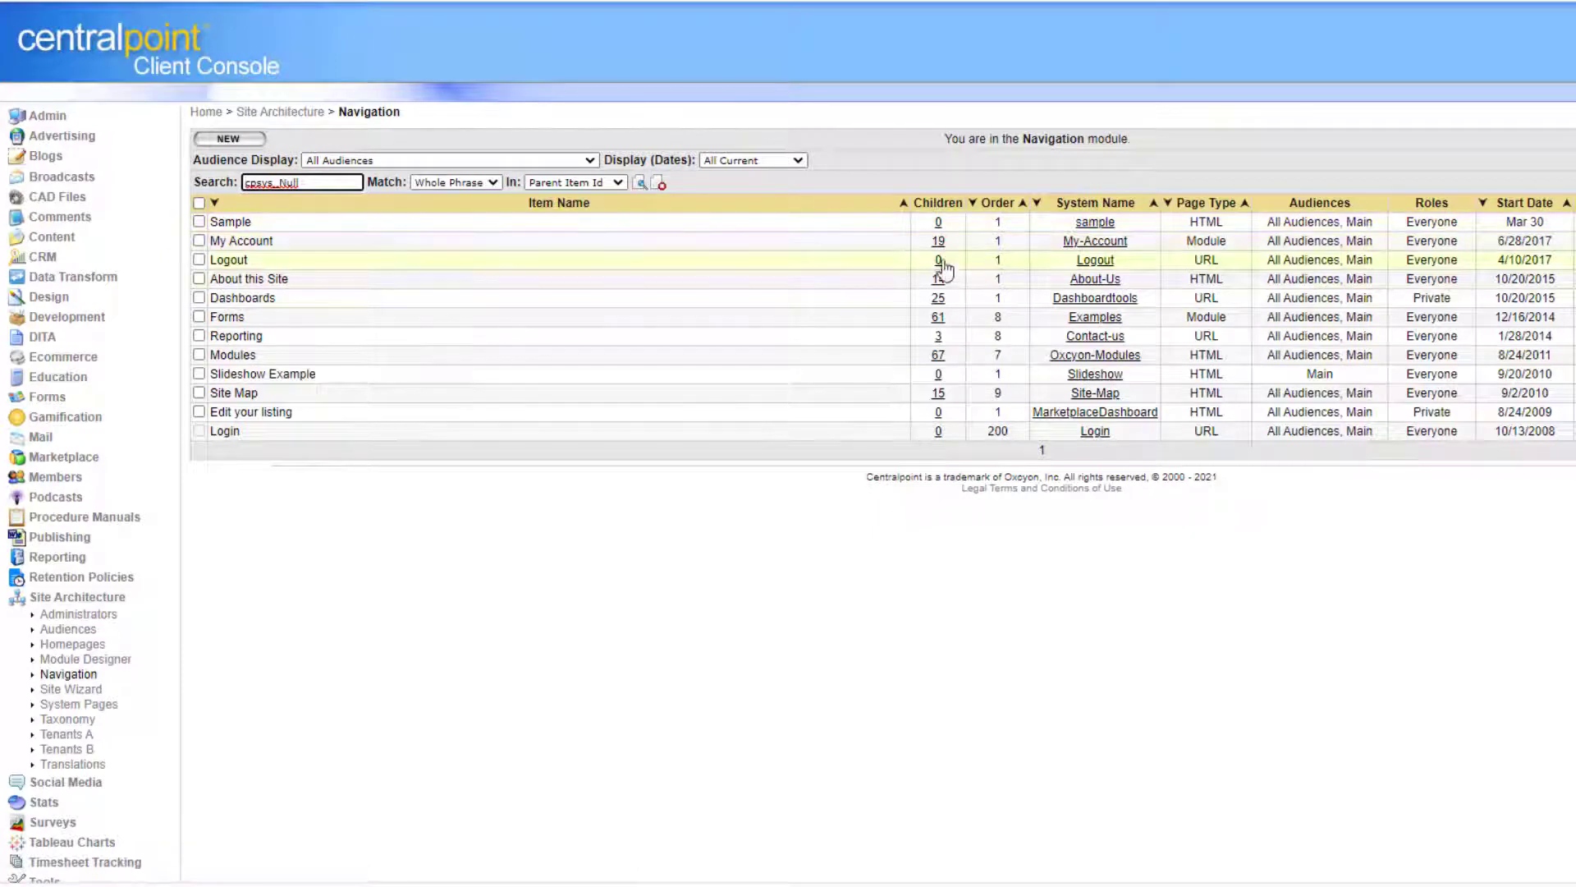
Create a 'Secret Report' page under About this Site with the pasted DataSource tag, restricted to logged-in users.
left_click(625, 275)
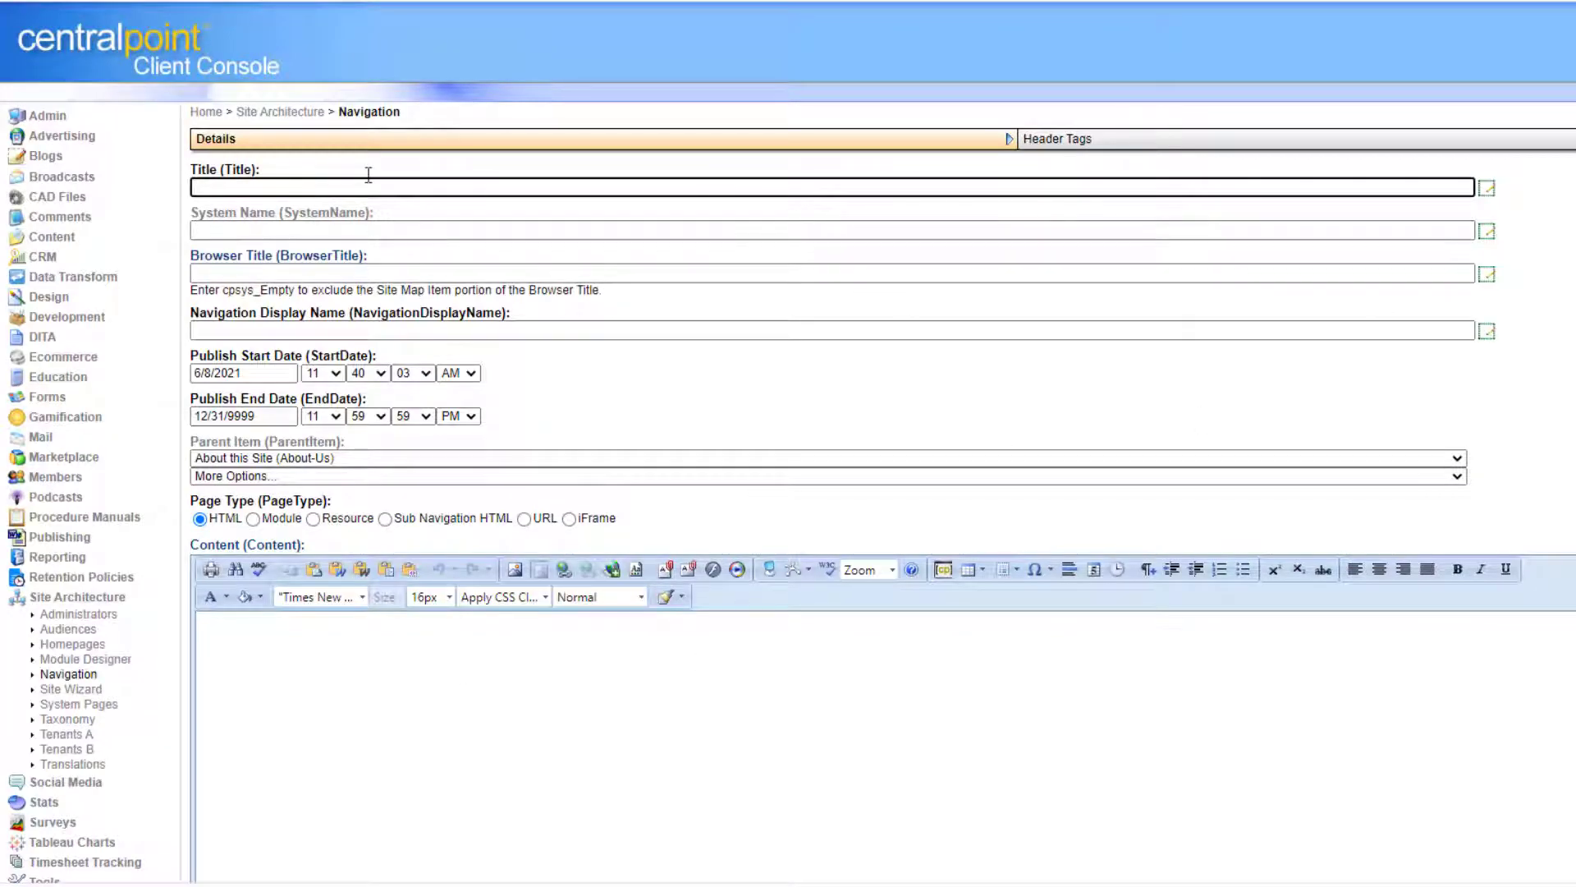
type("Secret R")
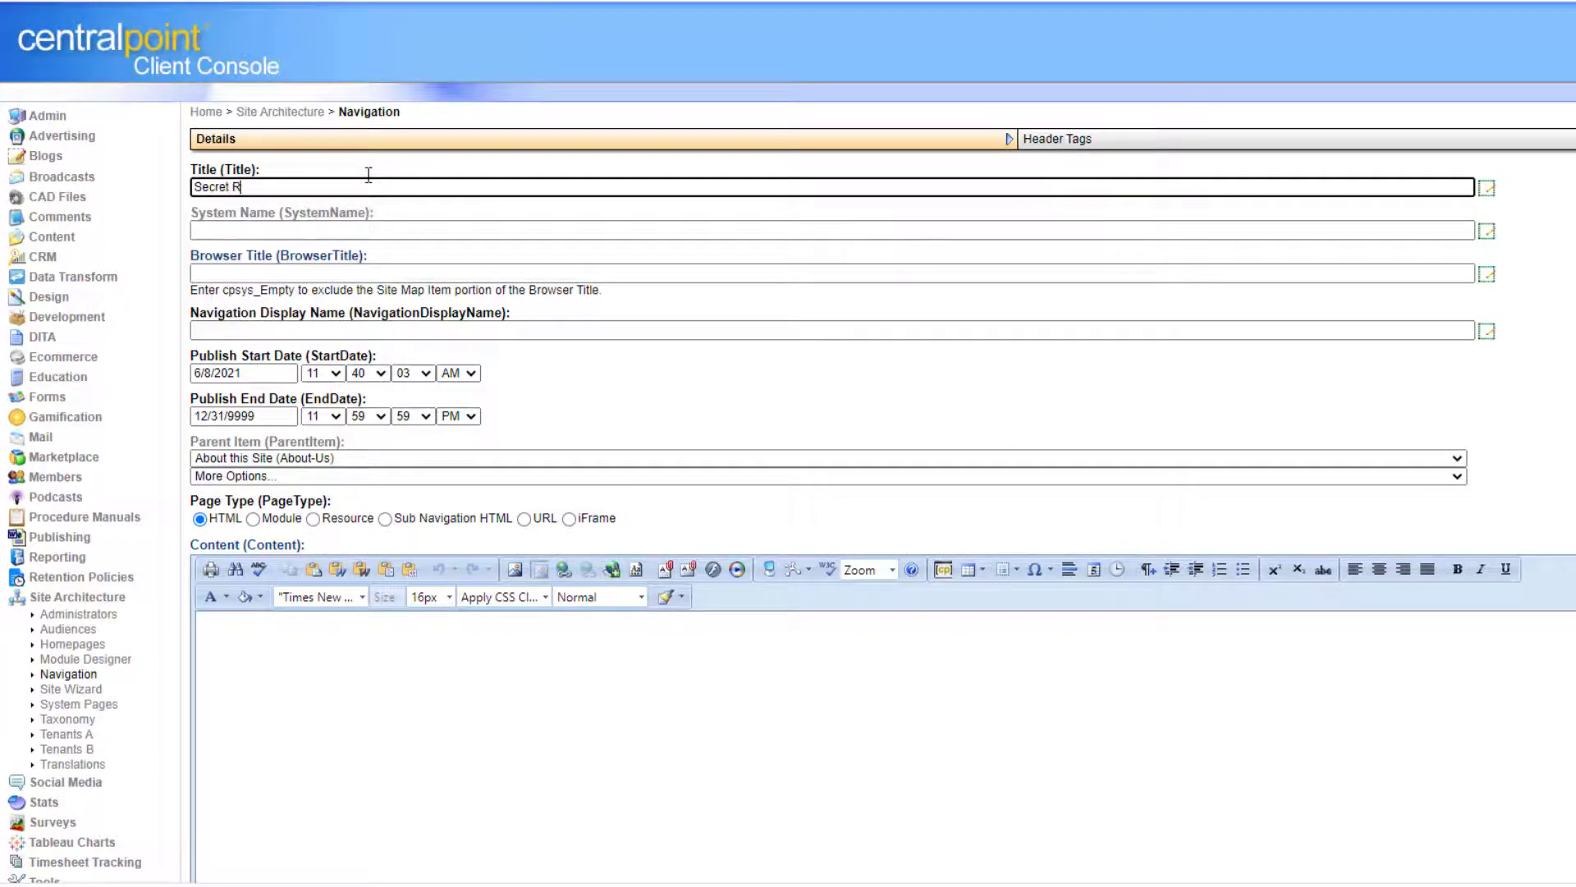
type("eport")
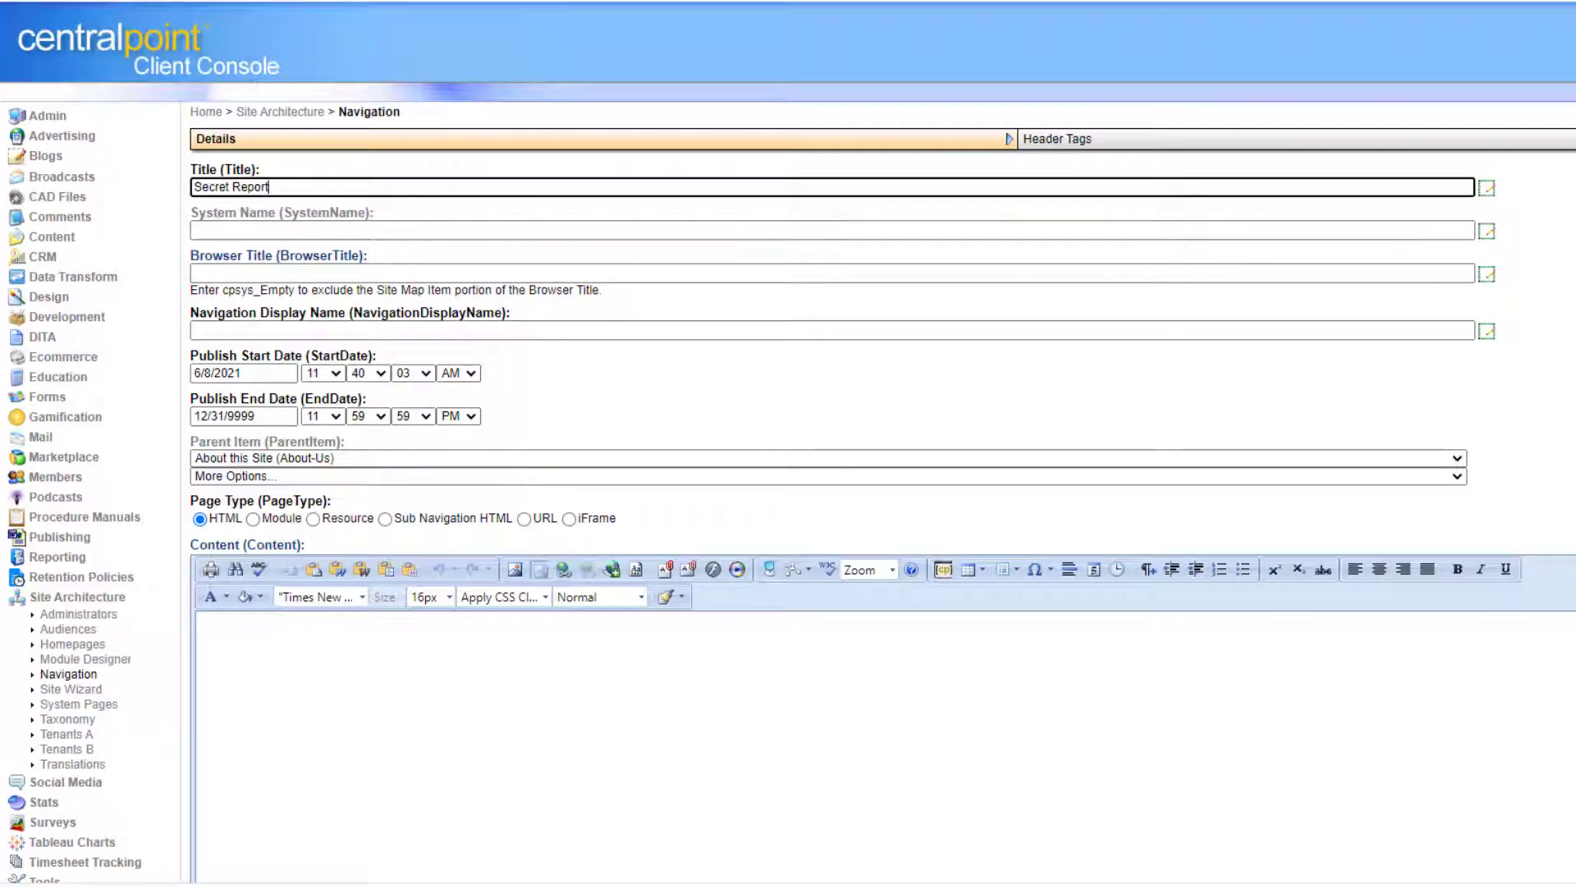
scroll(374, 534, "down", 5)
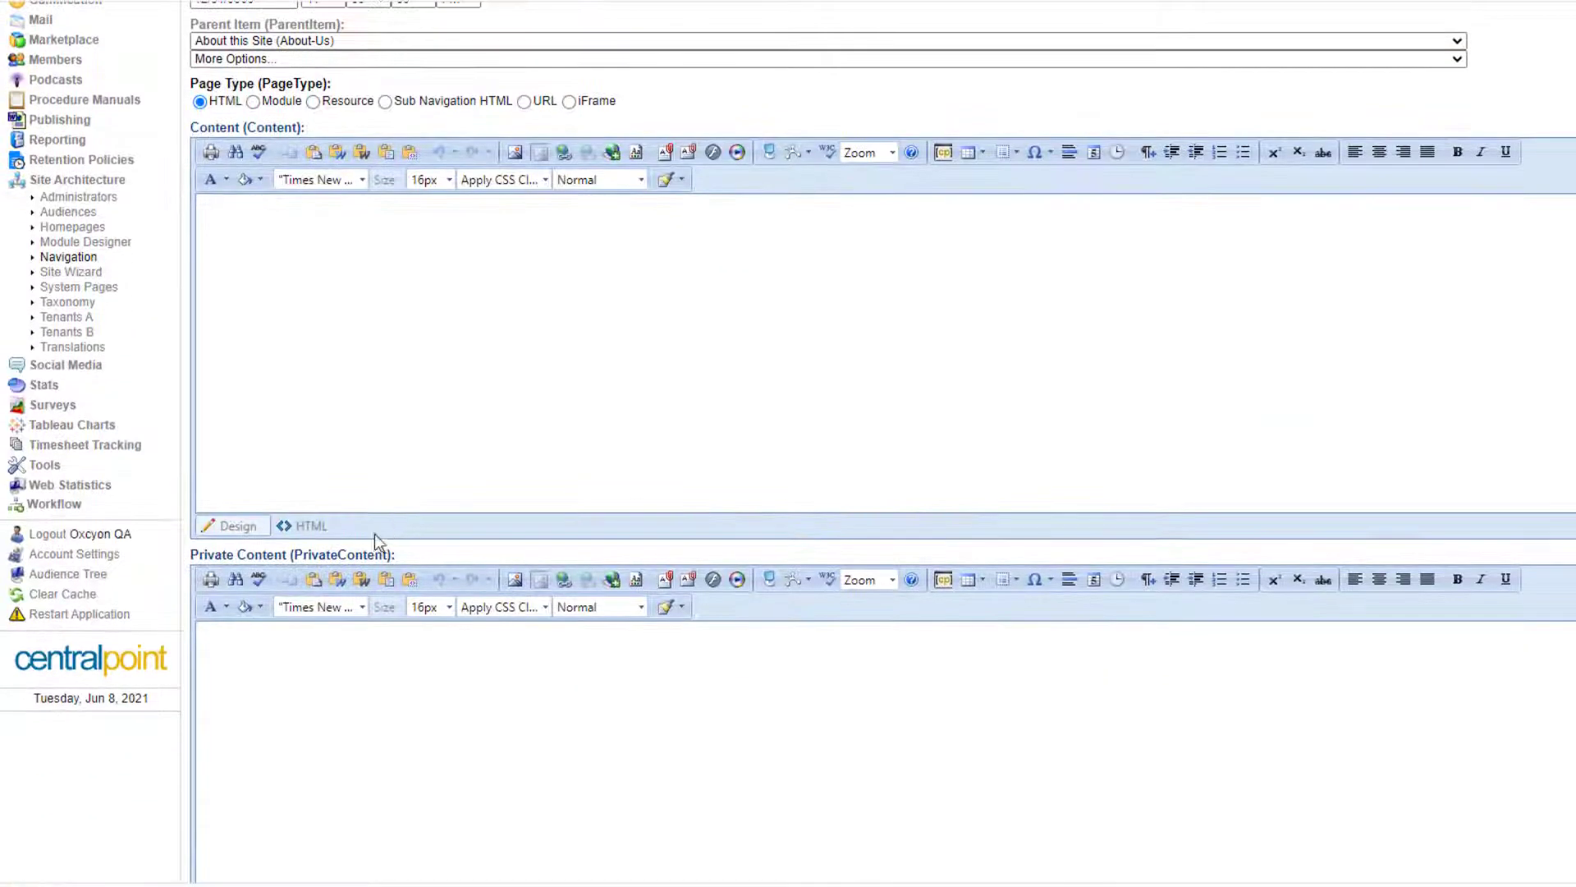
left_click(315, 529)
type("[cp:scripting key='DataSource' dataId='c50775ee-c6fc-43f6-91a2-47ab8f4a2319' /]")
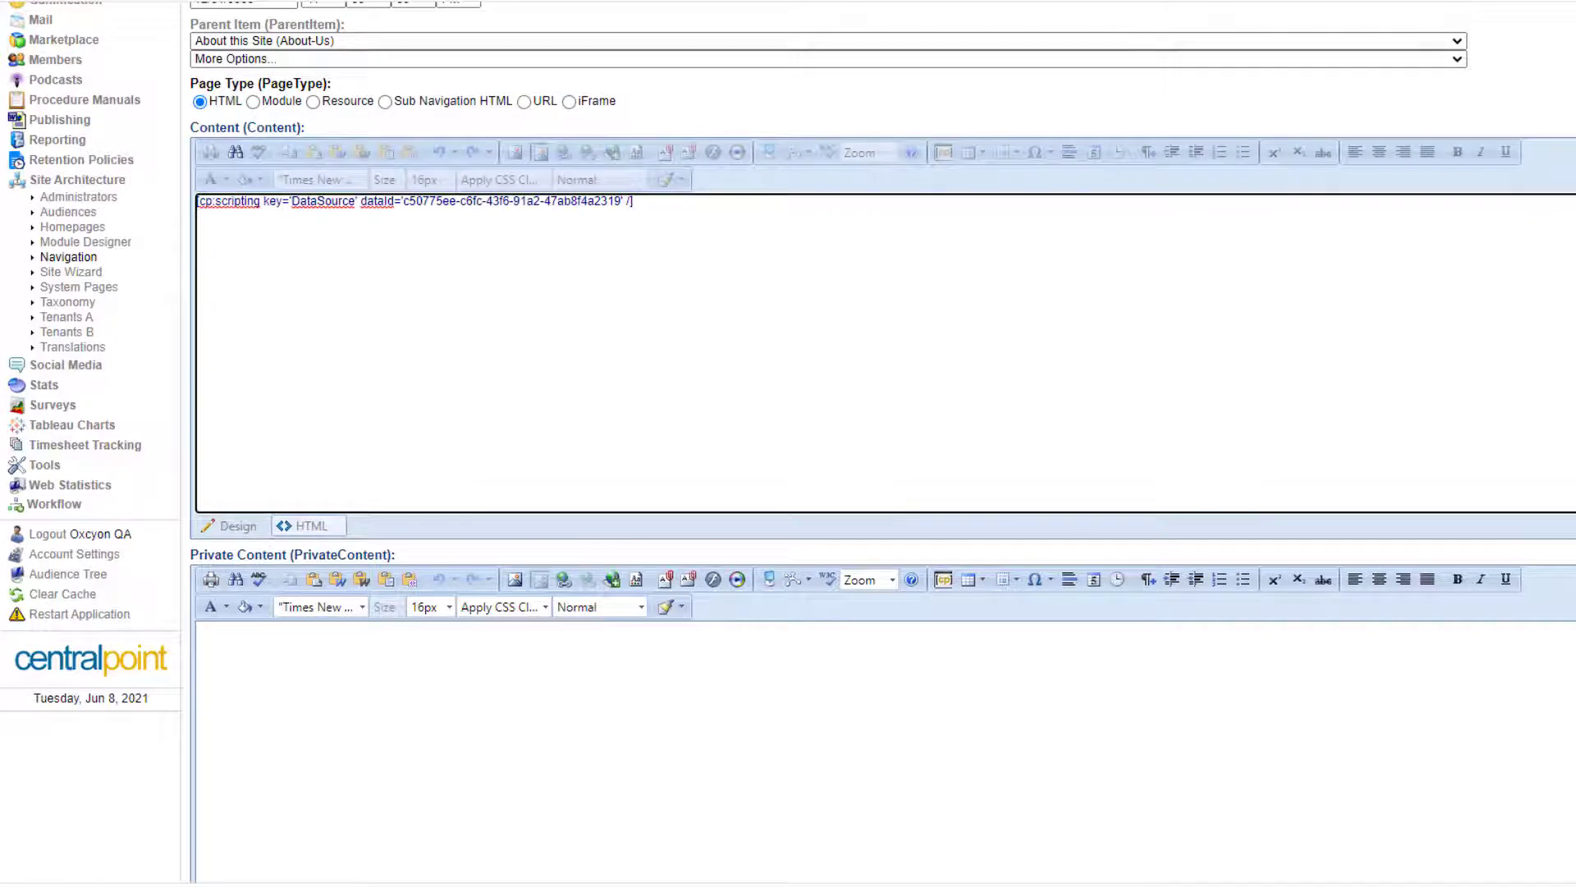
scroll(1250, 671, "down", 10)
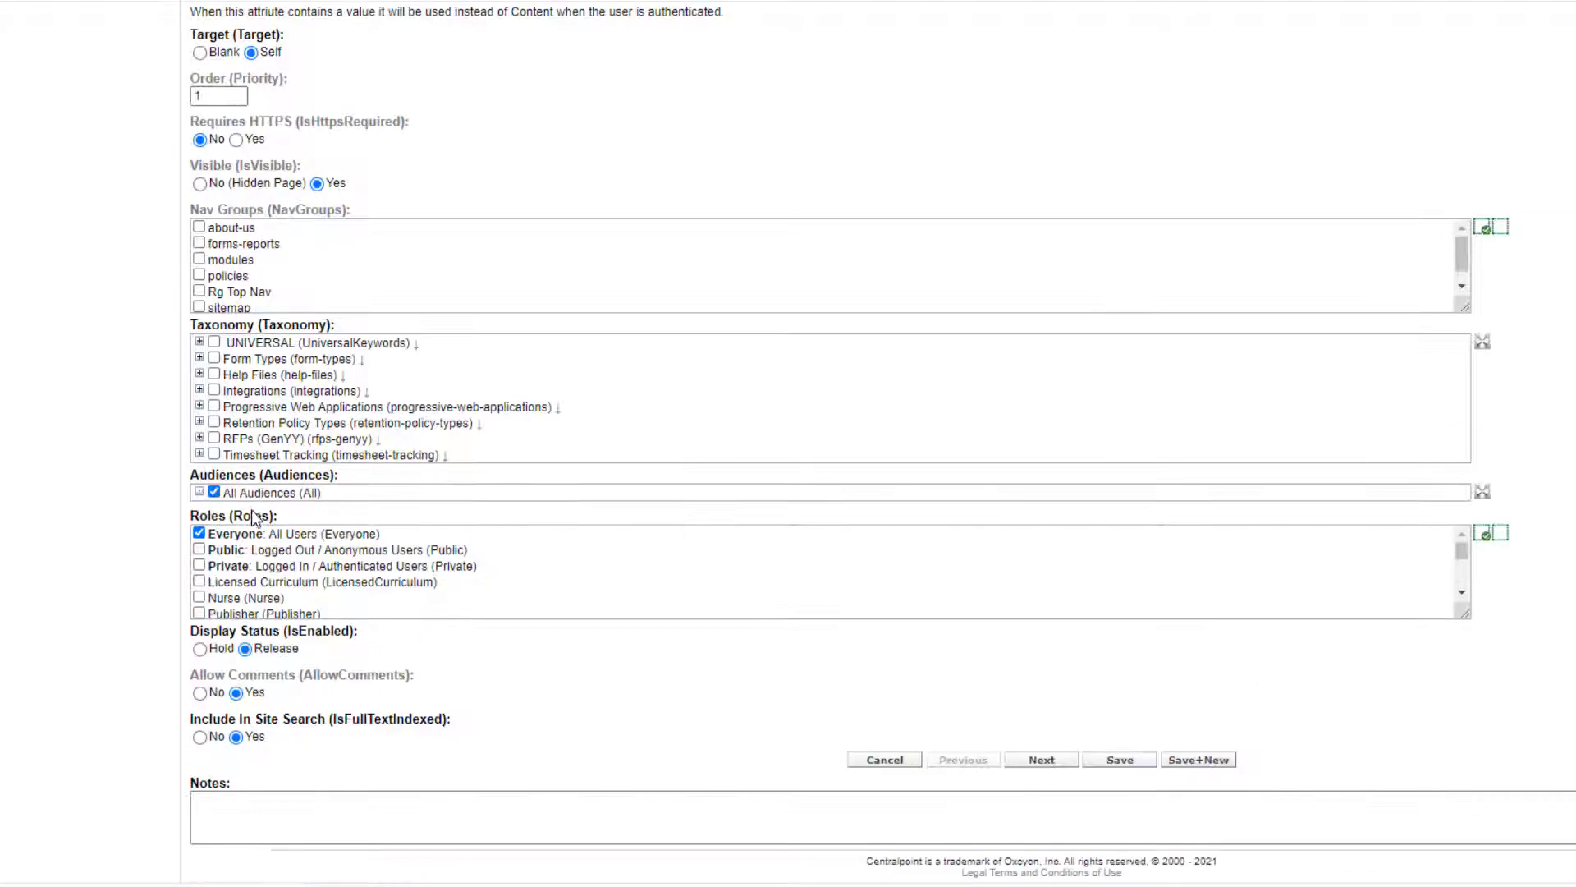
left_click(206, 563)
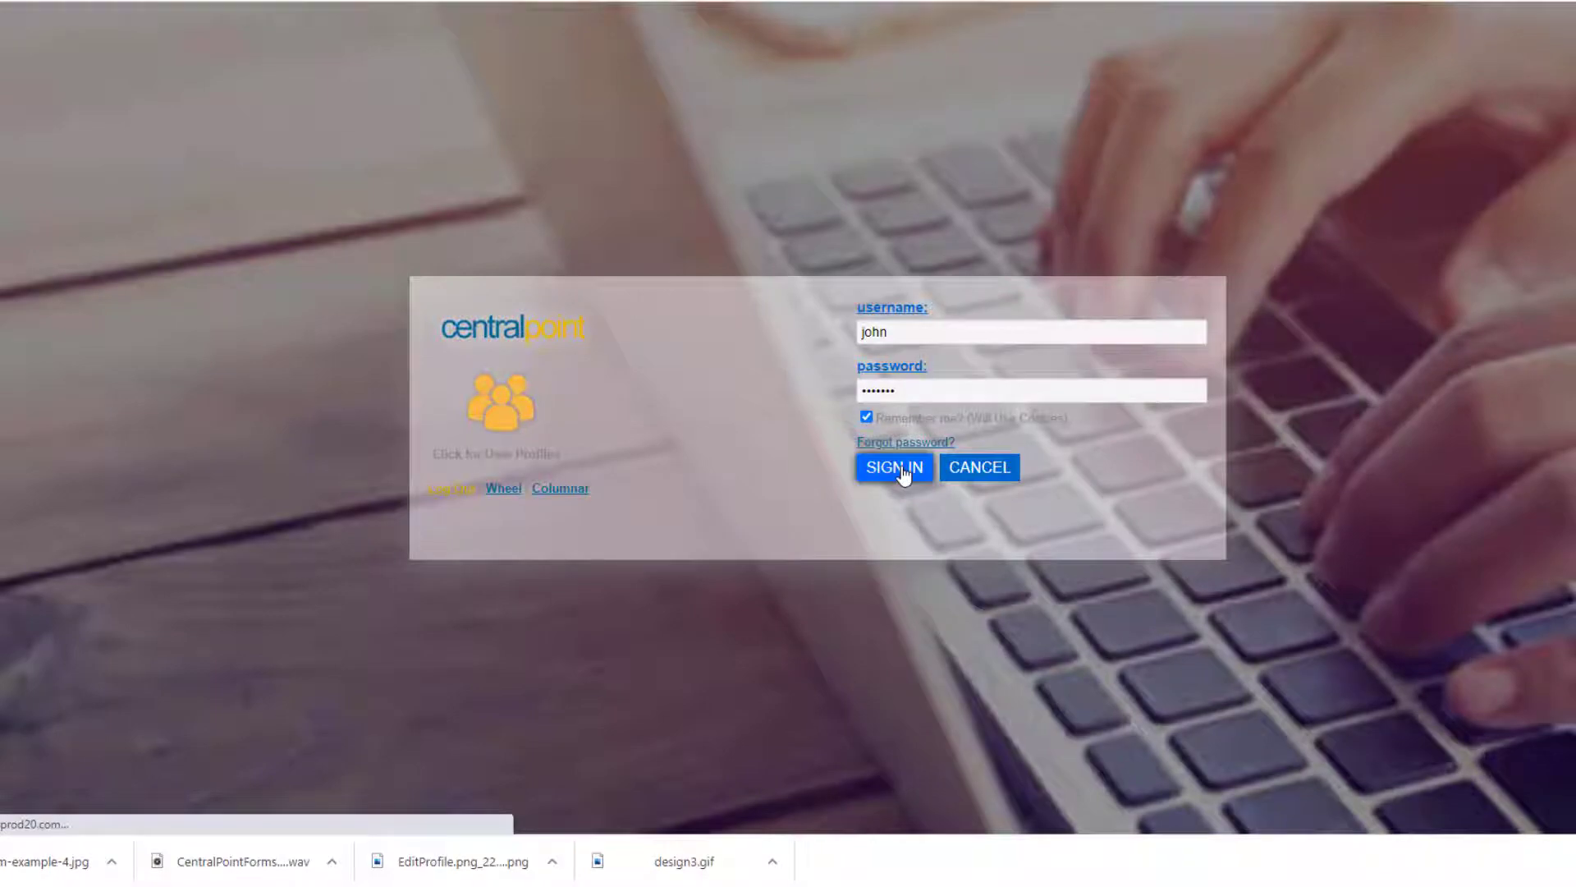
Sign in to the portal and run a site search for 'secret'.
left_click(895, 467)
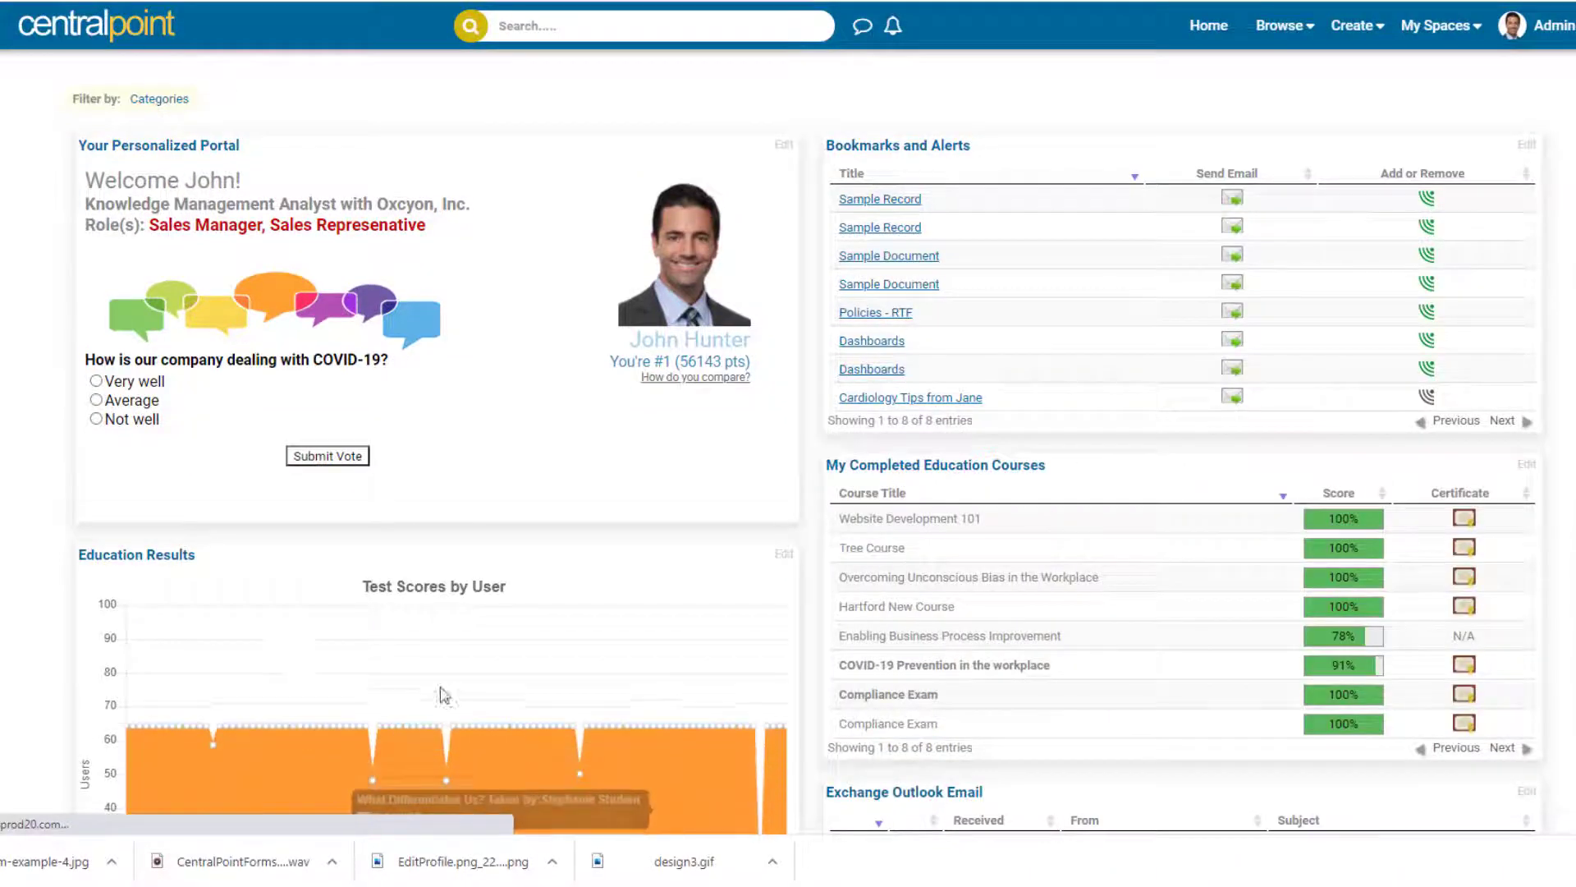
left_click(676, 29)
type("secret")
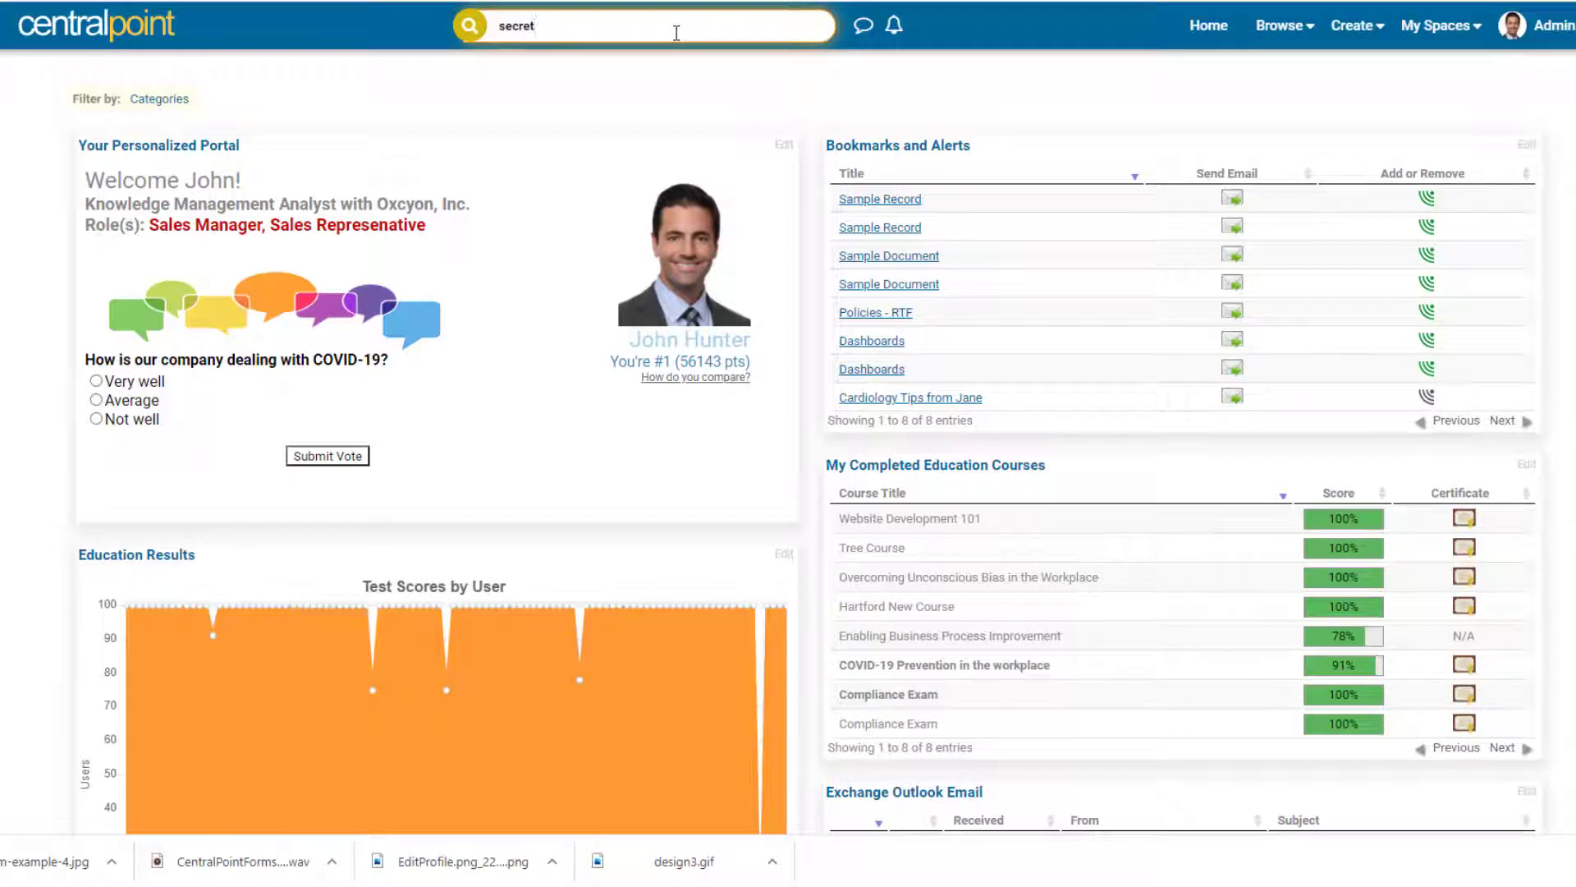
key("Return")
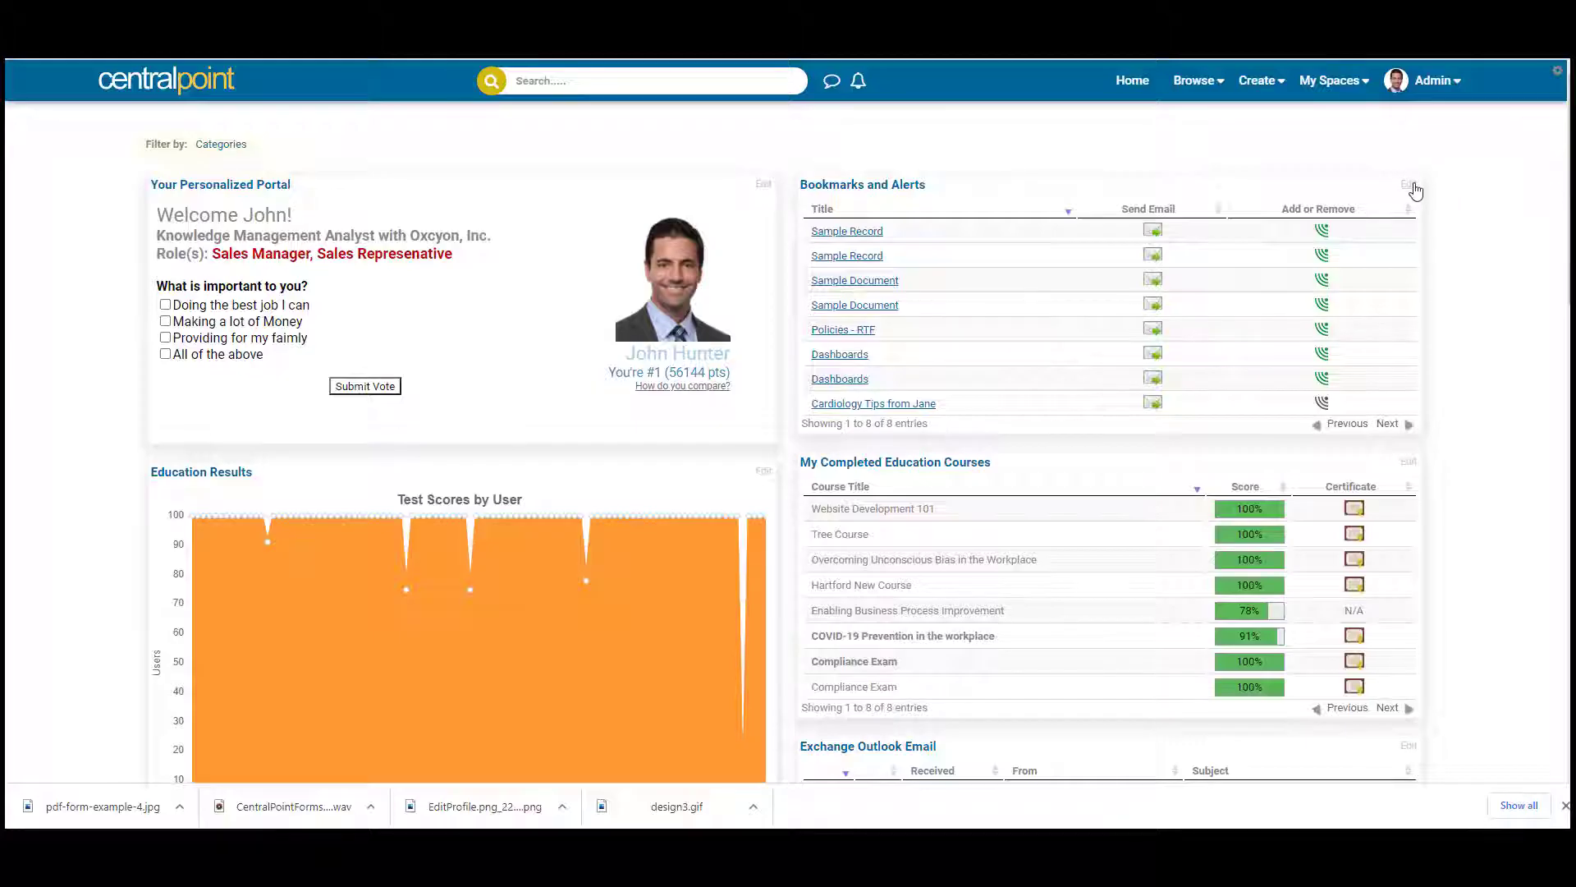
Move the Bookmarks and Alerts panel down below the completed courses panel.
left_click(1411, 186)
left_click(1407, 242)
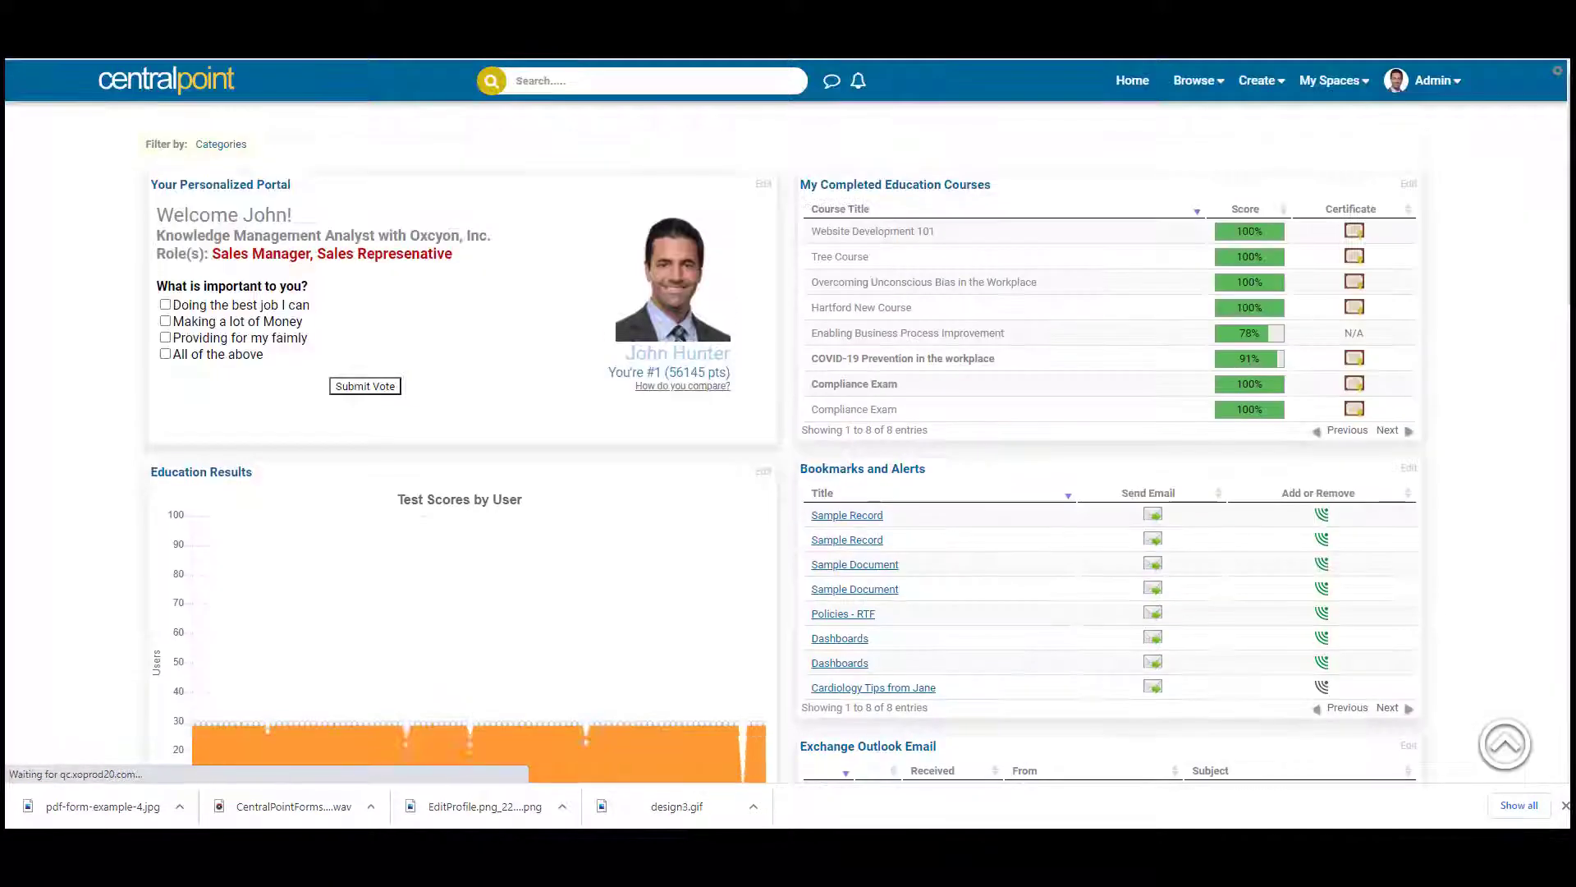
scroll(1540, 689, "down", 15)
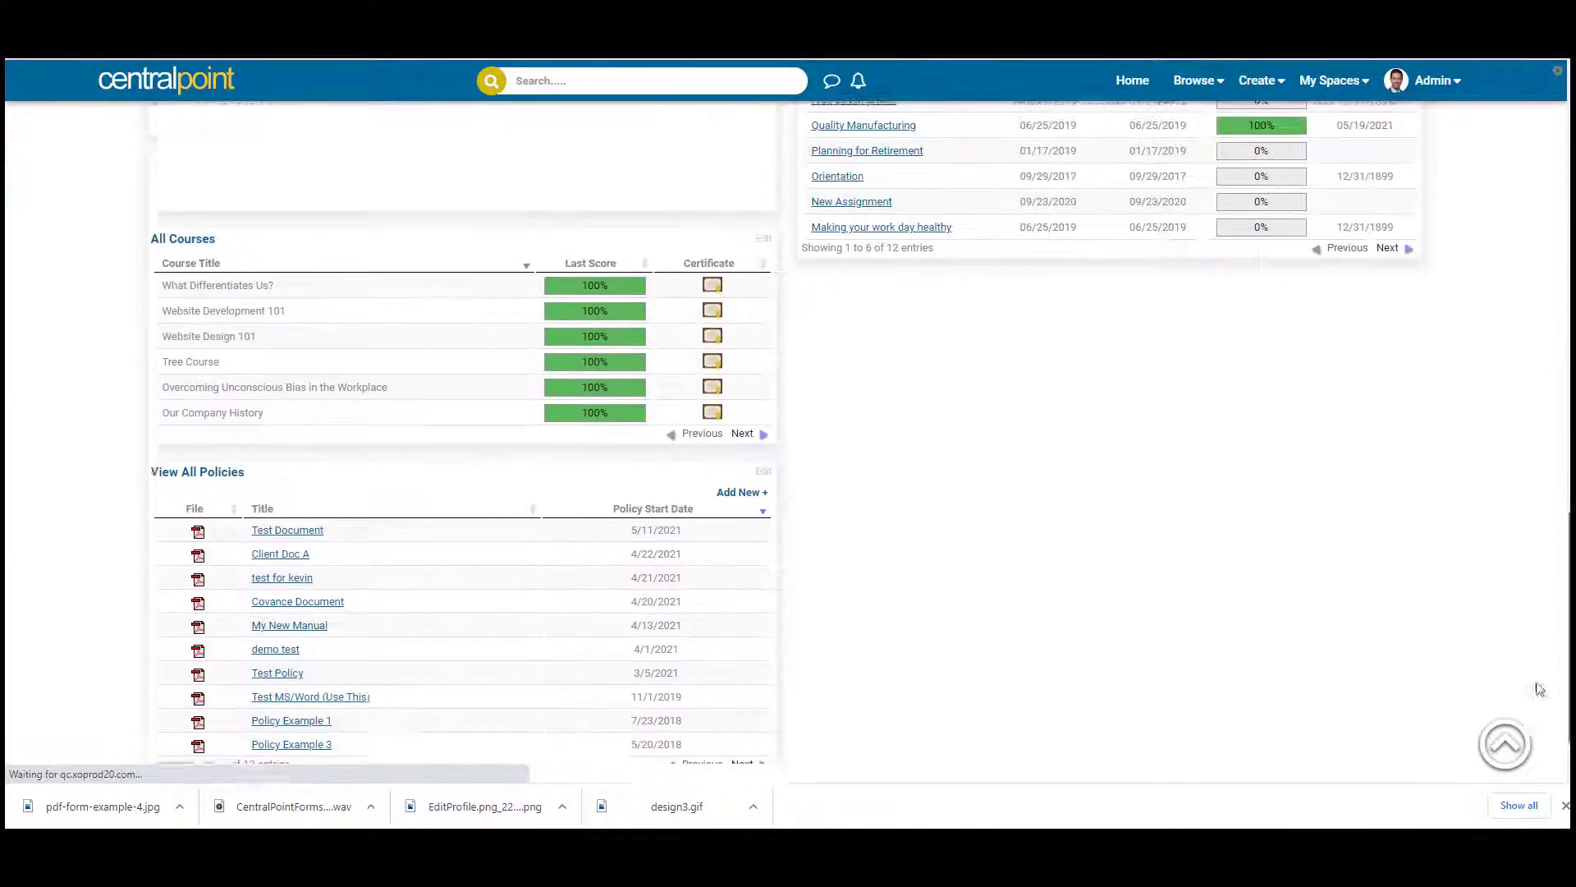
scroll(1540, 689, "down", 2)
Open Change Layout for the dashboard and drag a panel to rearrange it.
left_click(1383, 725)
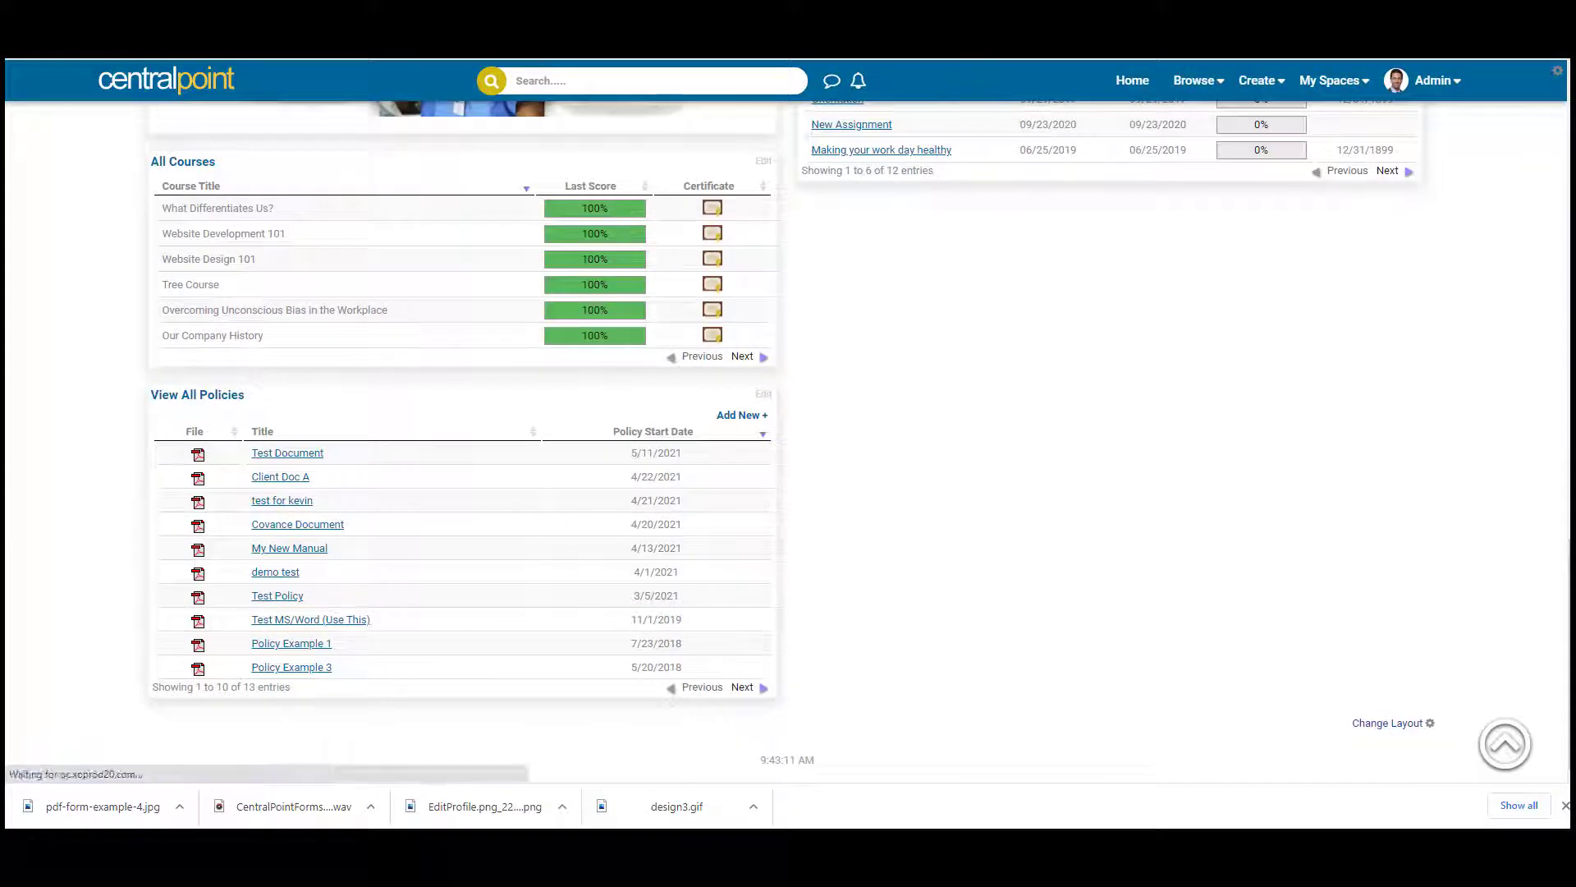
scroll(1521, 306, "down", 12)
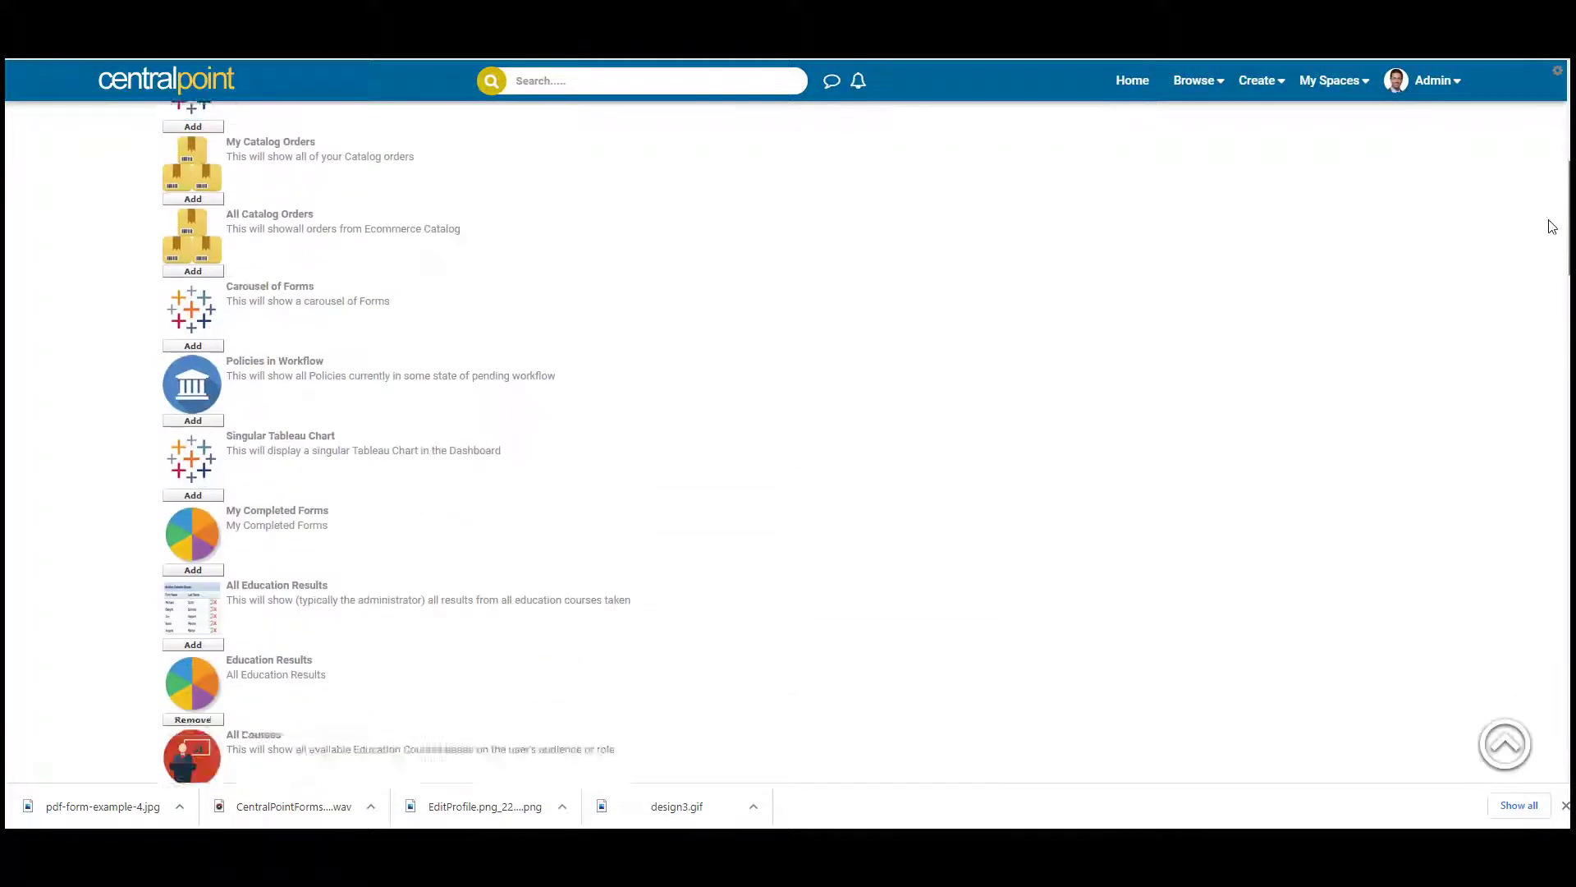
scroll(1394, 388, "down", 4)
left_click_drag(734, 468, 210, 182)
Open the Secret Report page, sort its four submissions by Signyourname, then reach the Admin menu.
left_click(622, 330)
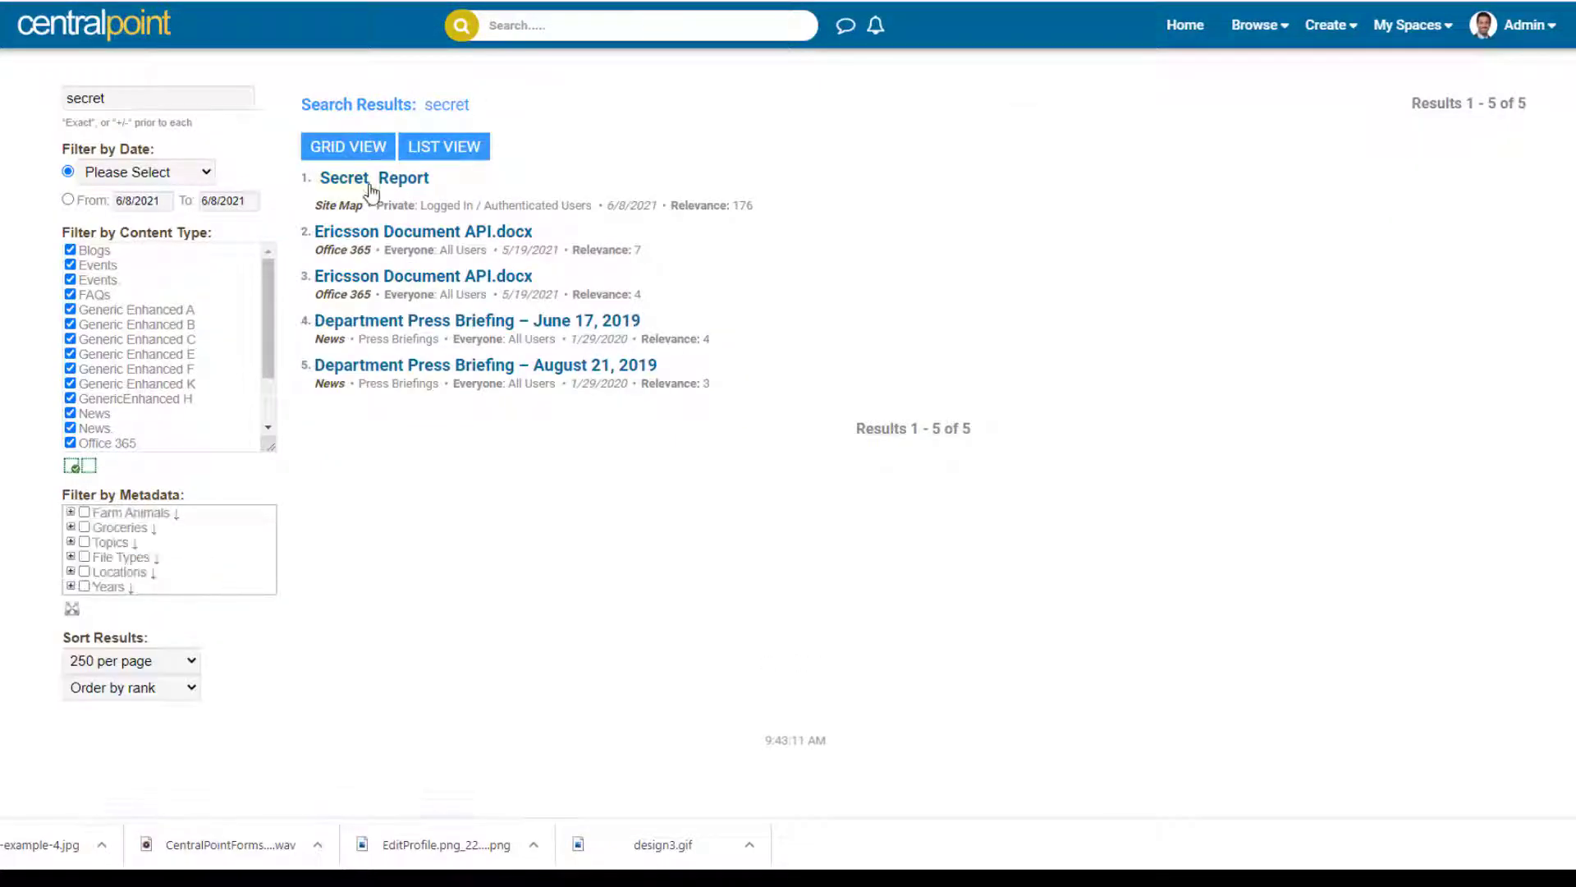
left_click(369, 184)
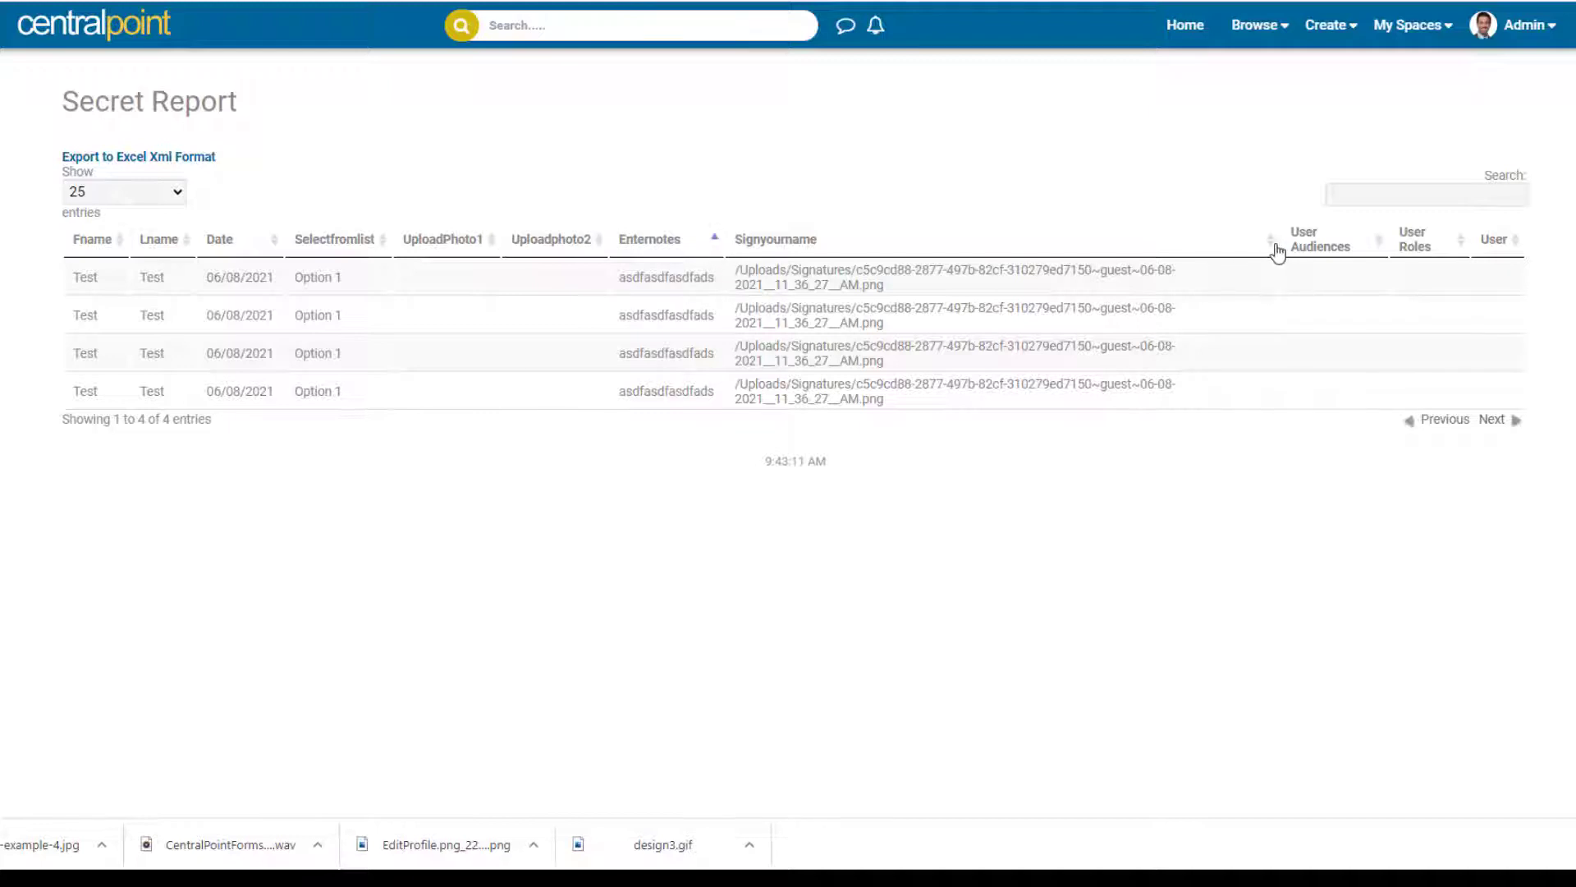
left_click(1277, 251)
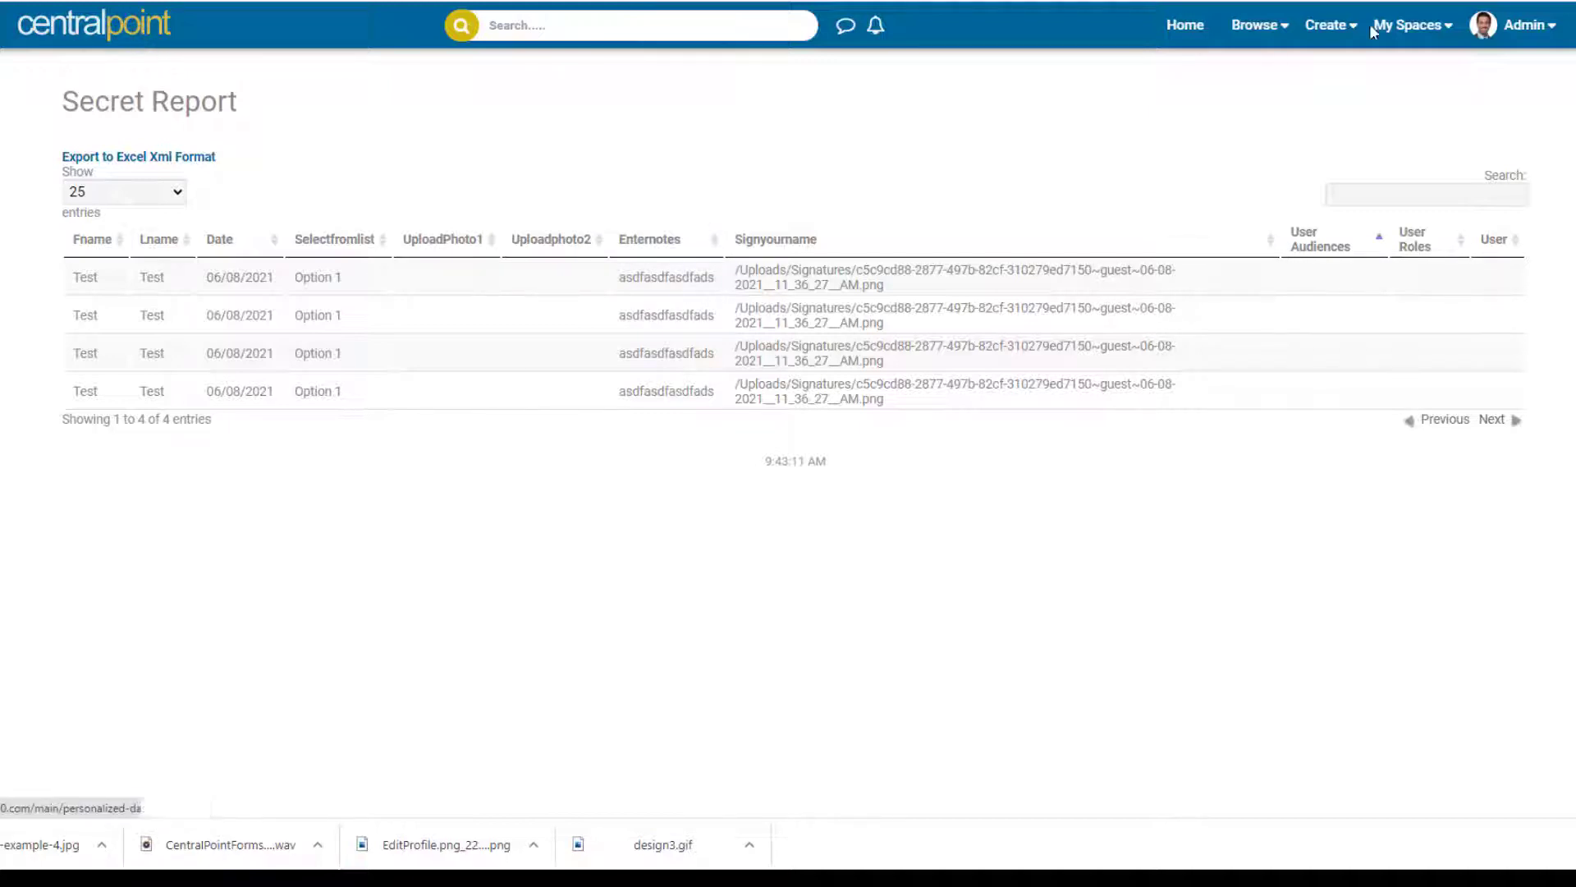
mouse_move(1486, 35)
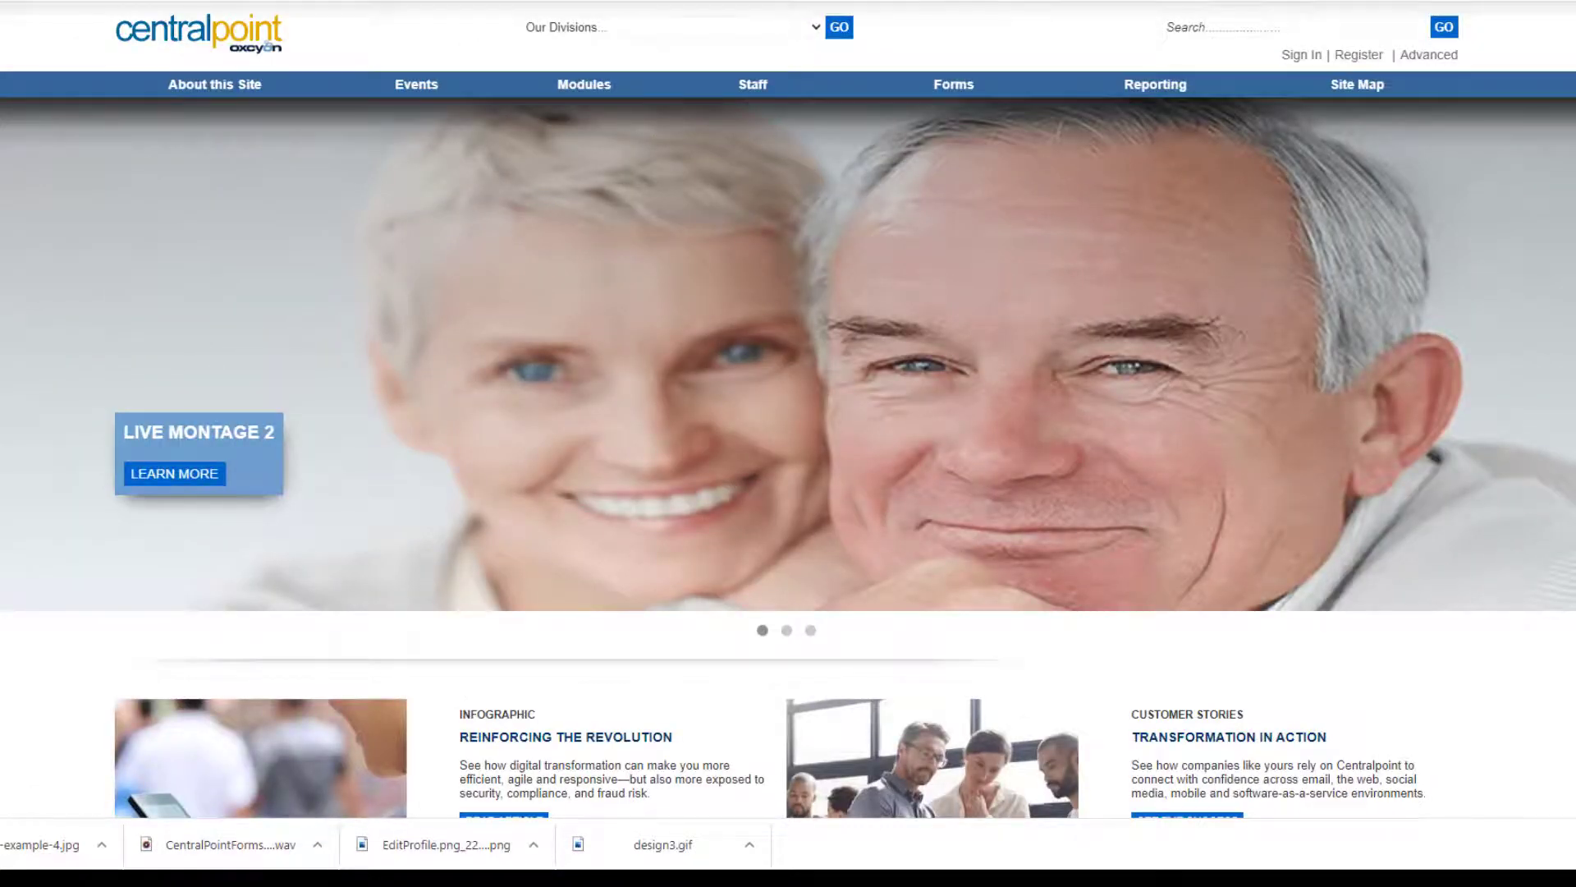
type("console")
key("Return")
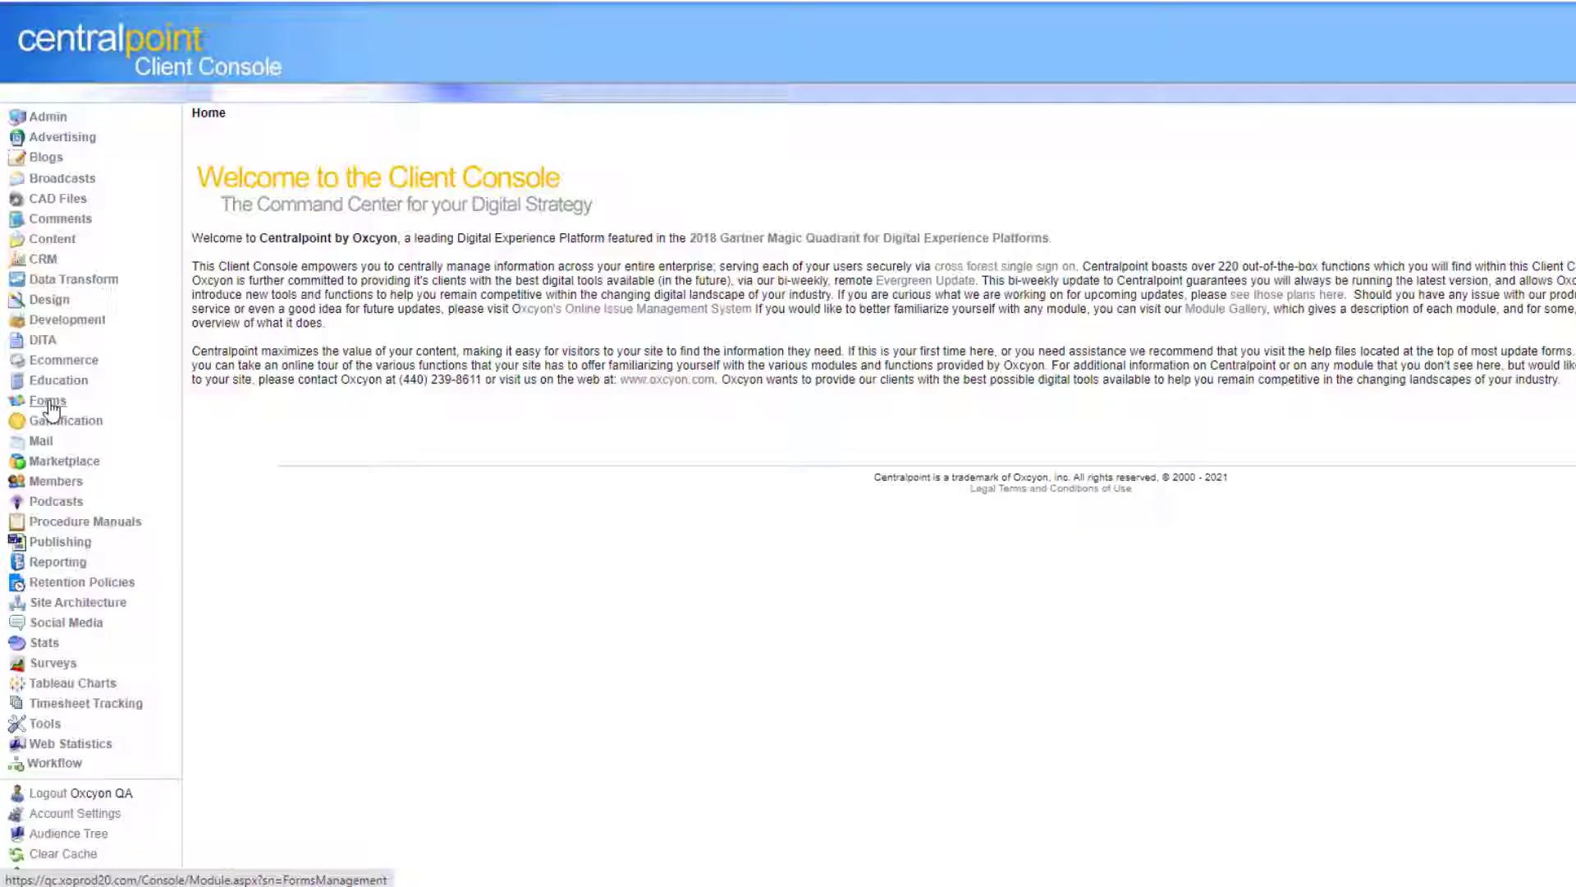
left_click(52, 410)
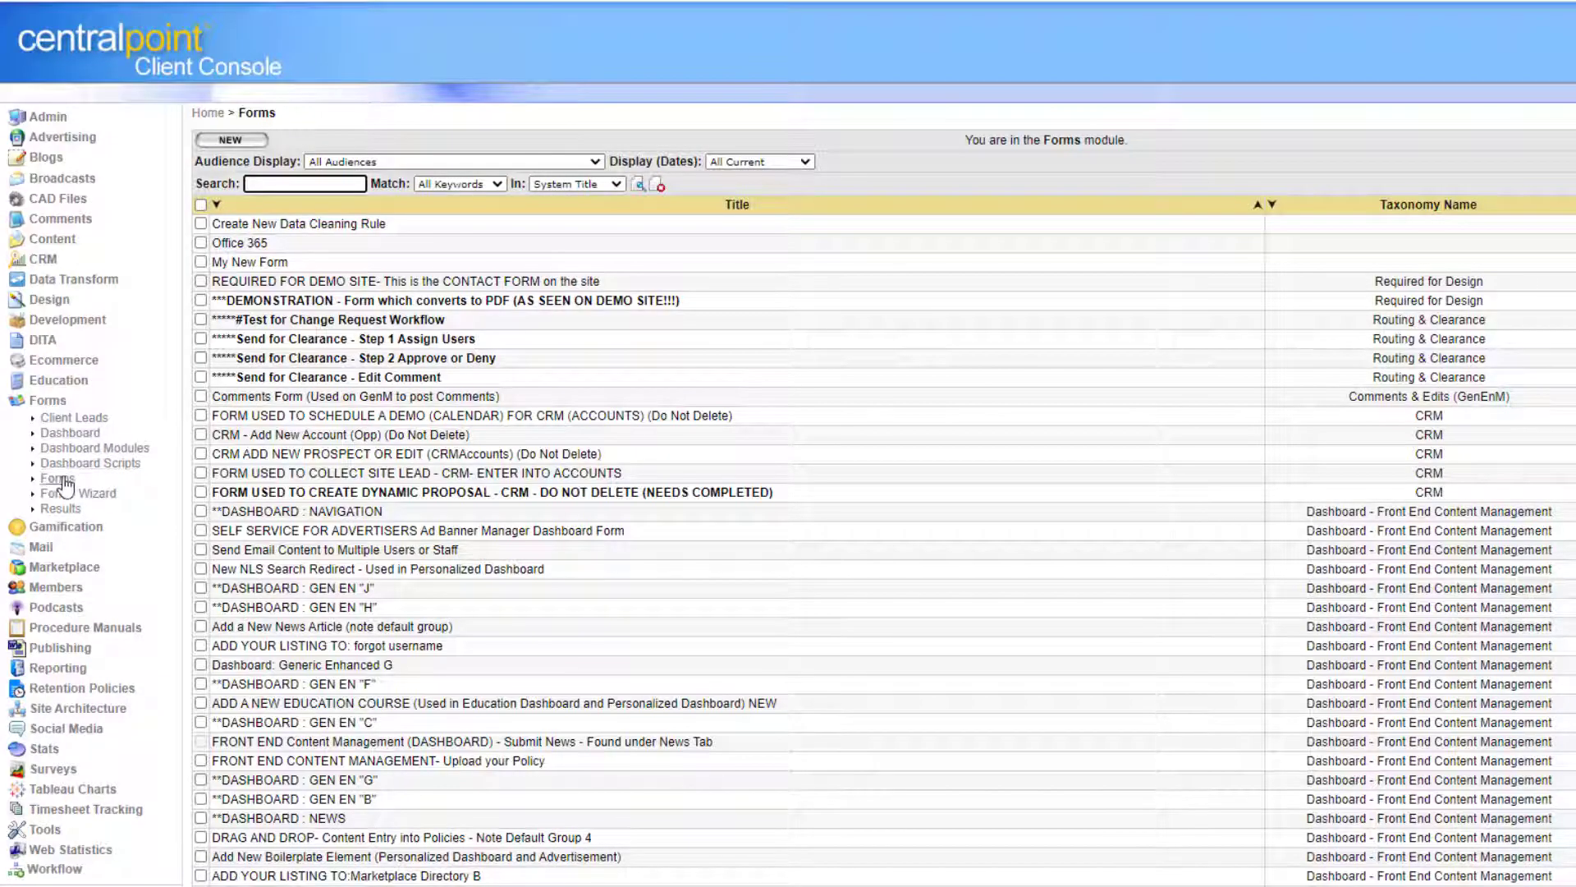
left_click(1082, 264)
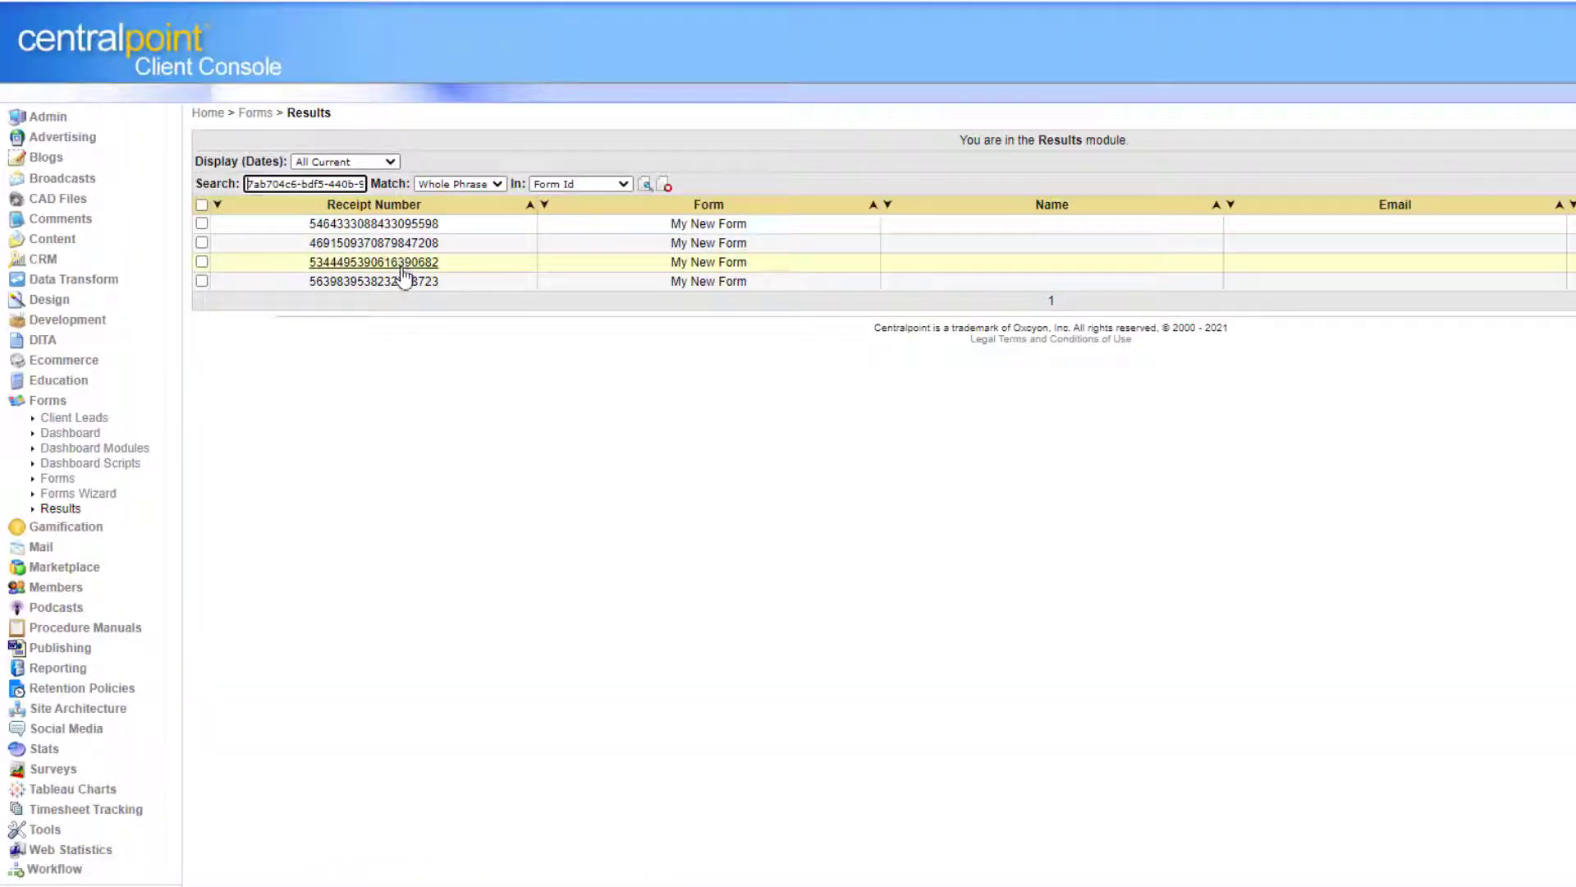
left_click(402, 264)
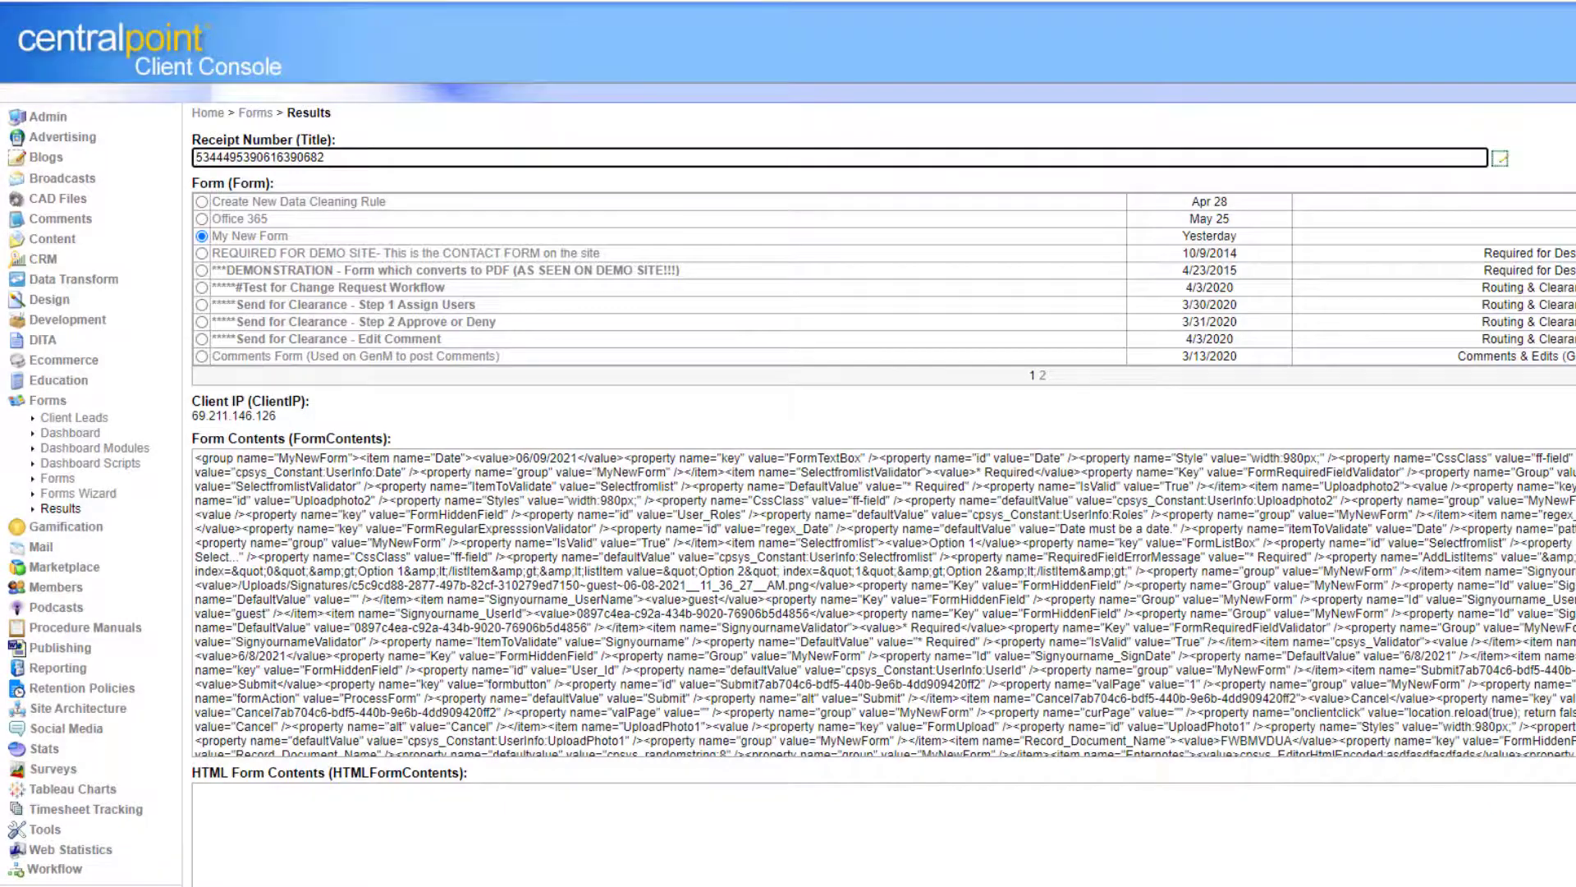
scroll(788, 444, "down", 6)
scroll(788, 444, "down", 6)
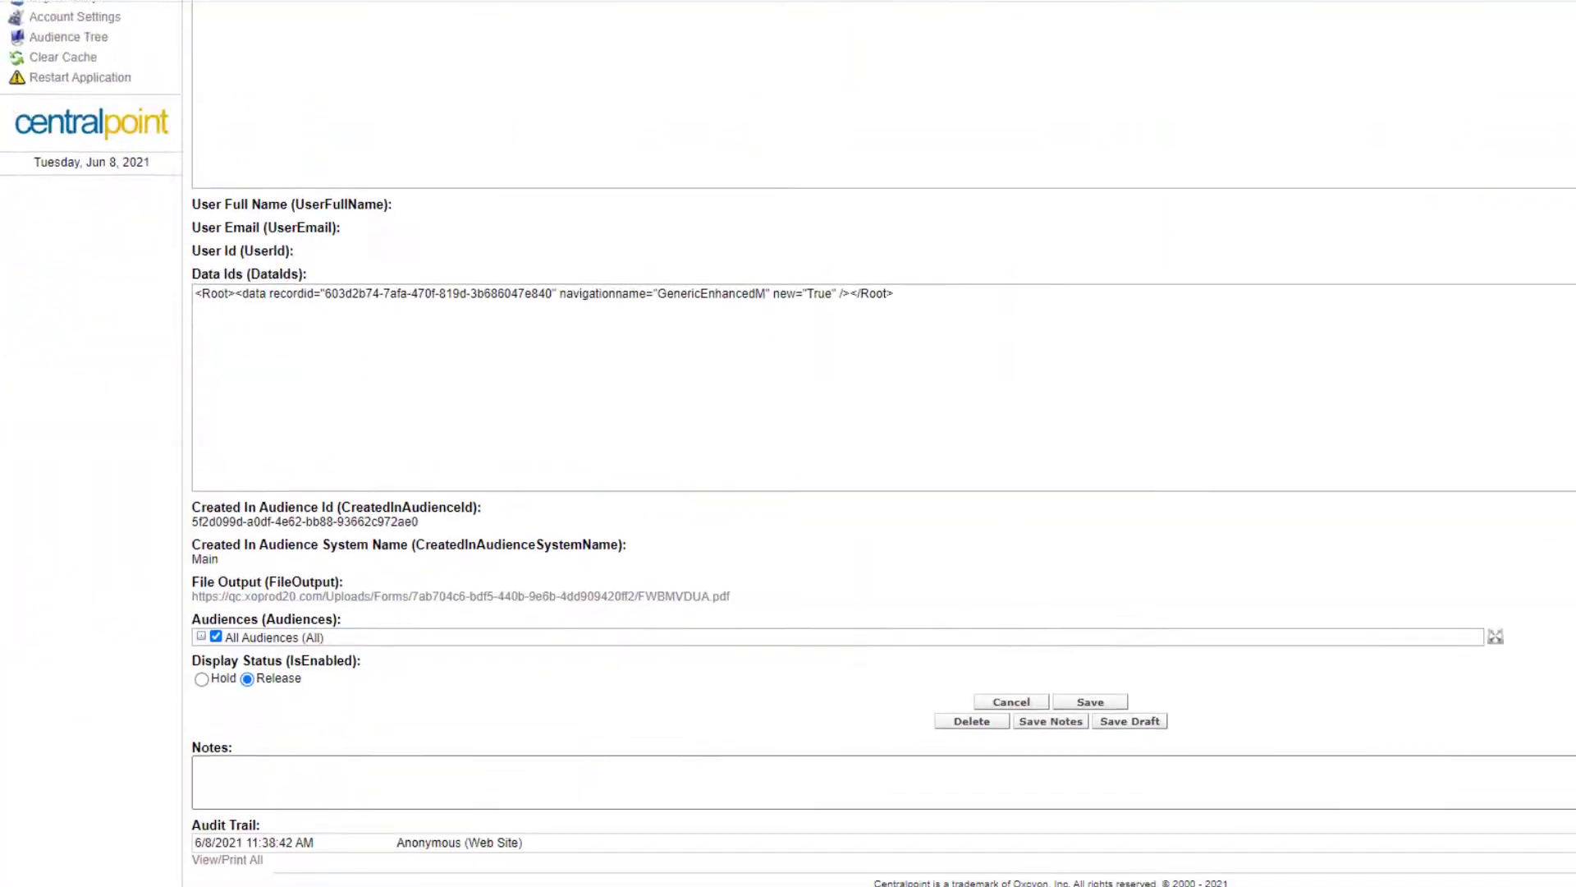
scroll(788, 443, "up", 10)
scroll(848, 377, "up", 2)
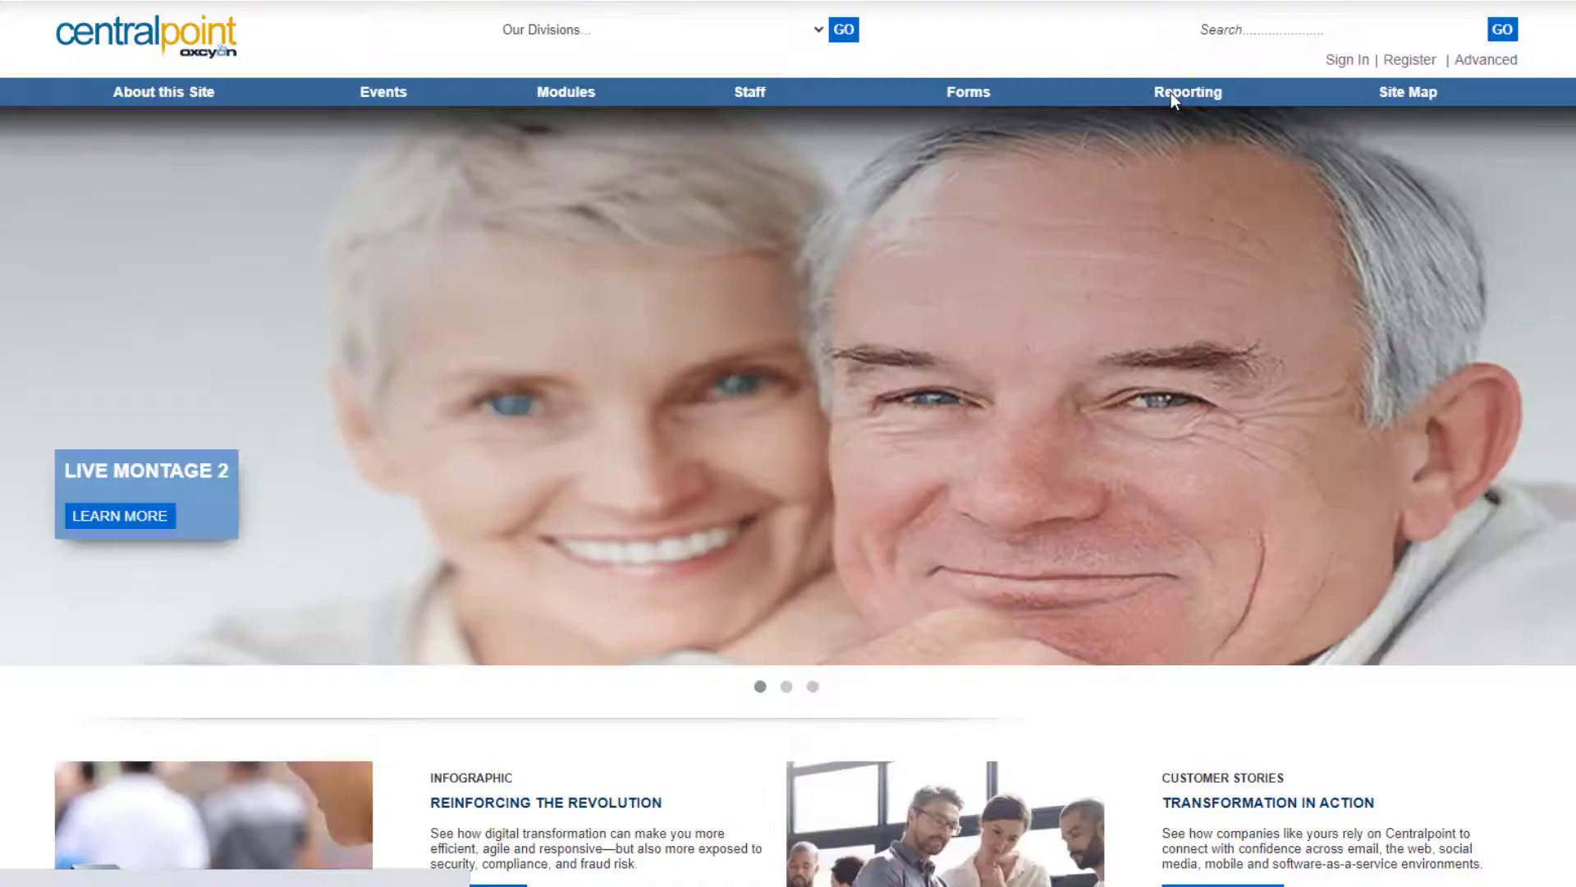
left_click(1170, 92)
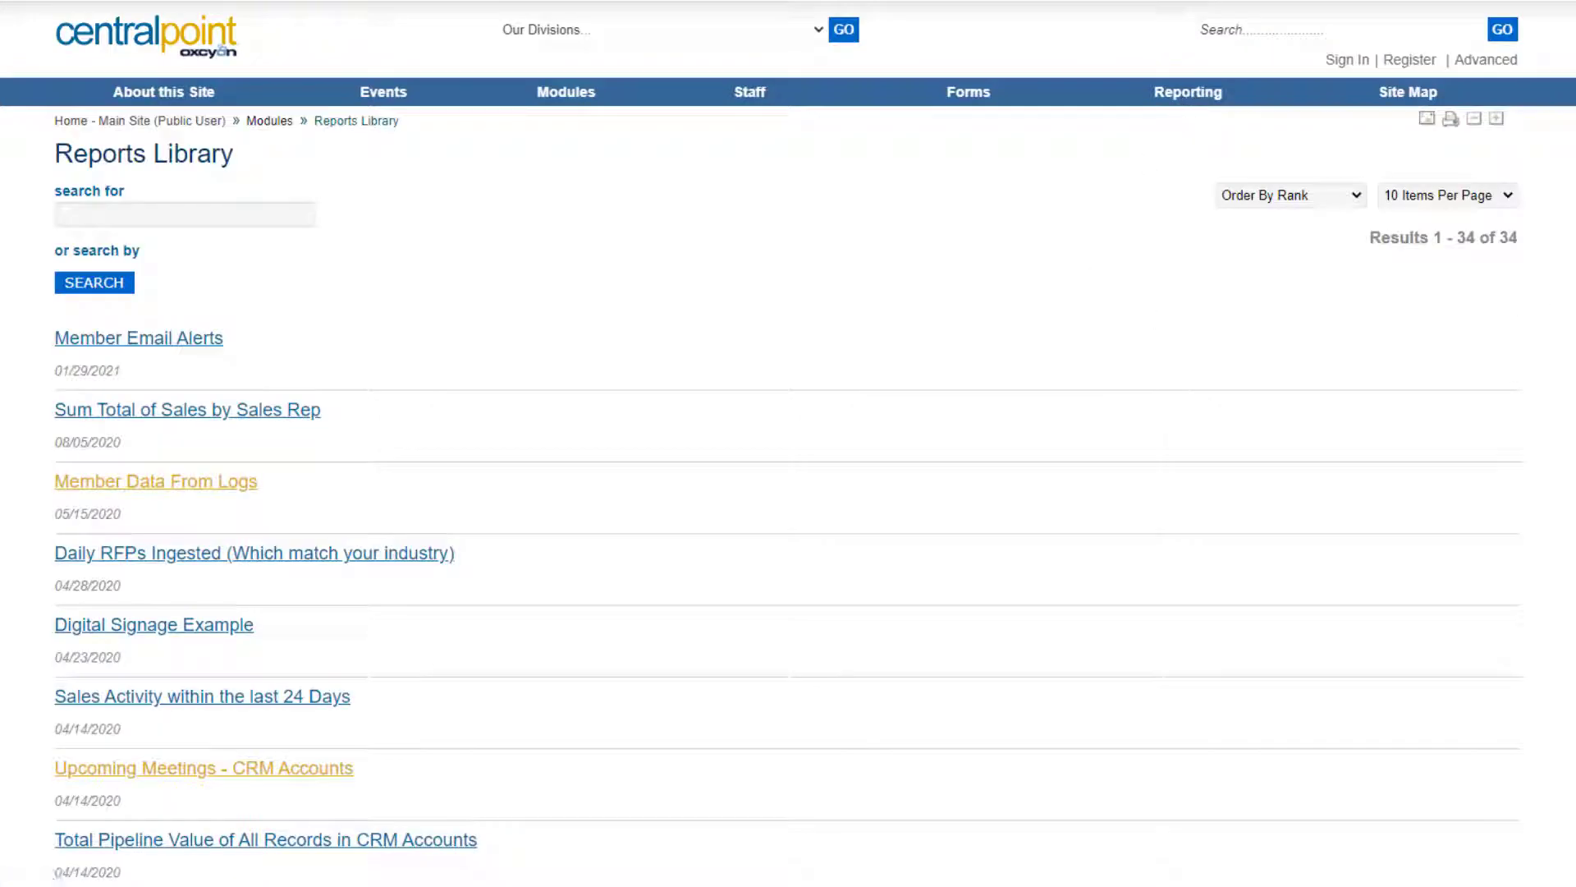
Review the Area Chart report, then return to the Reports Library list.
scroll(1379, 665, "down", 20)
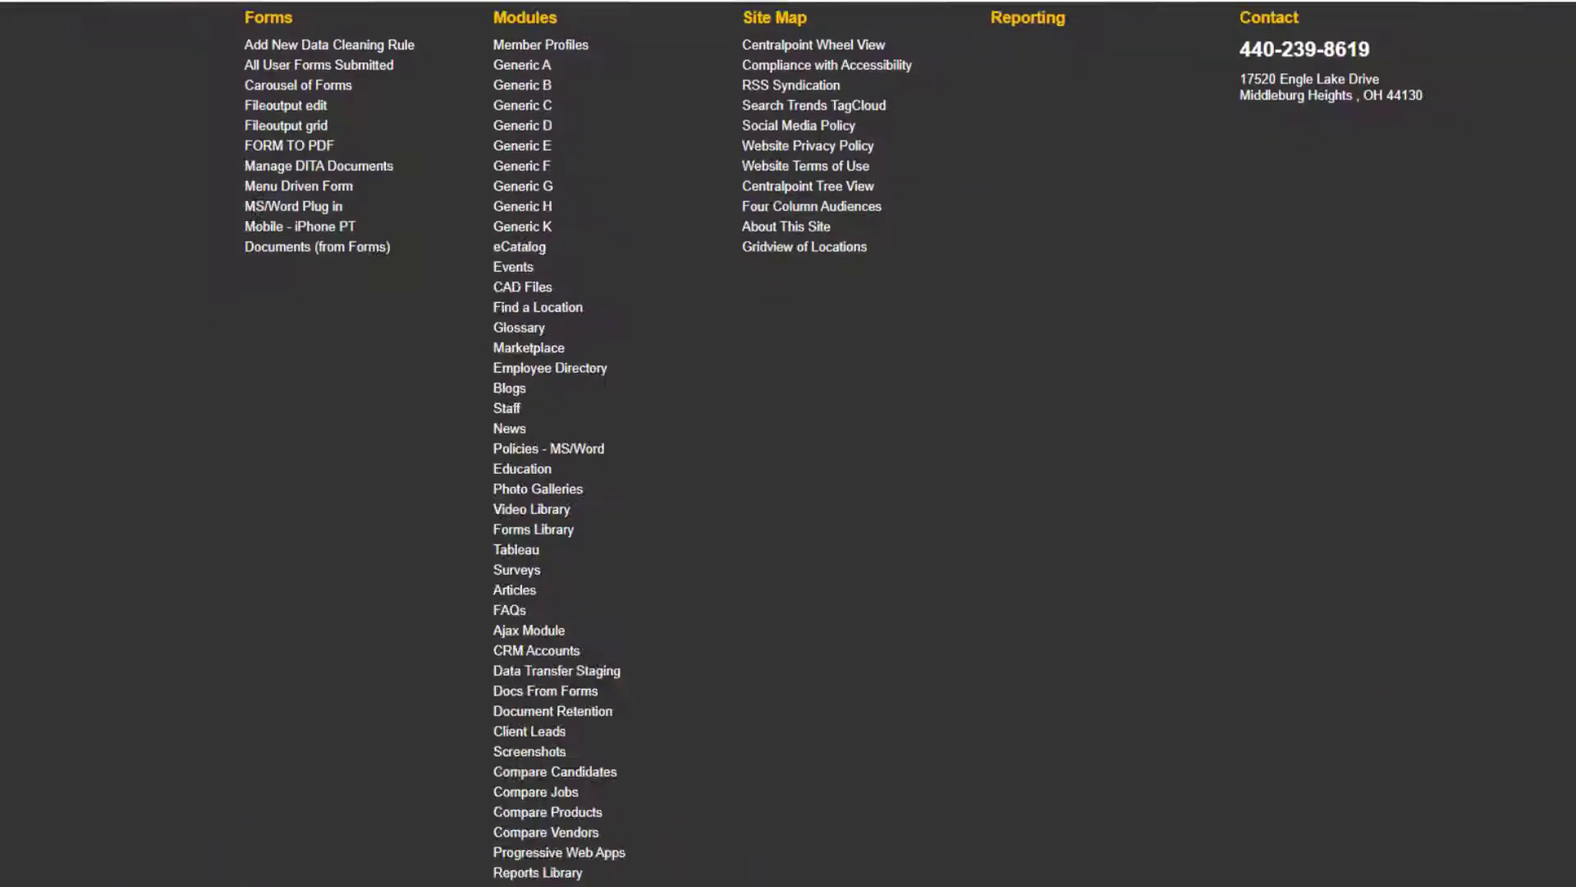
scroll(1378, 664, "up", 15)
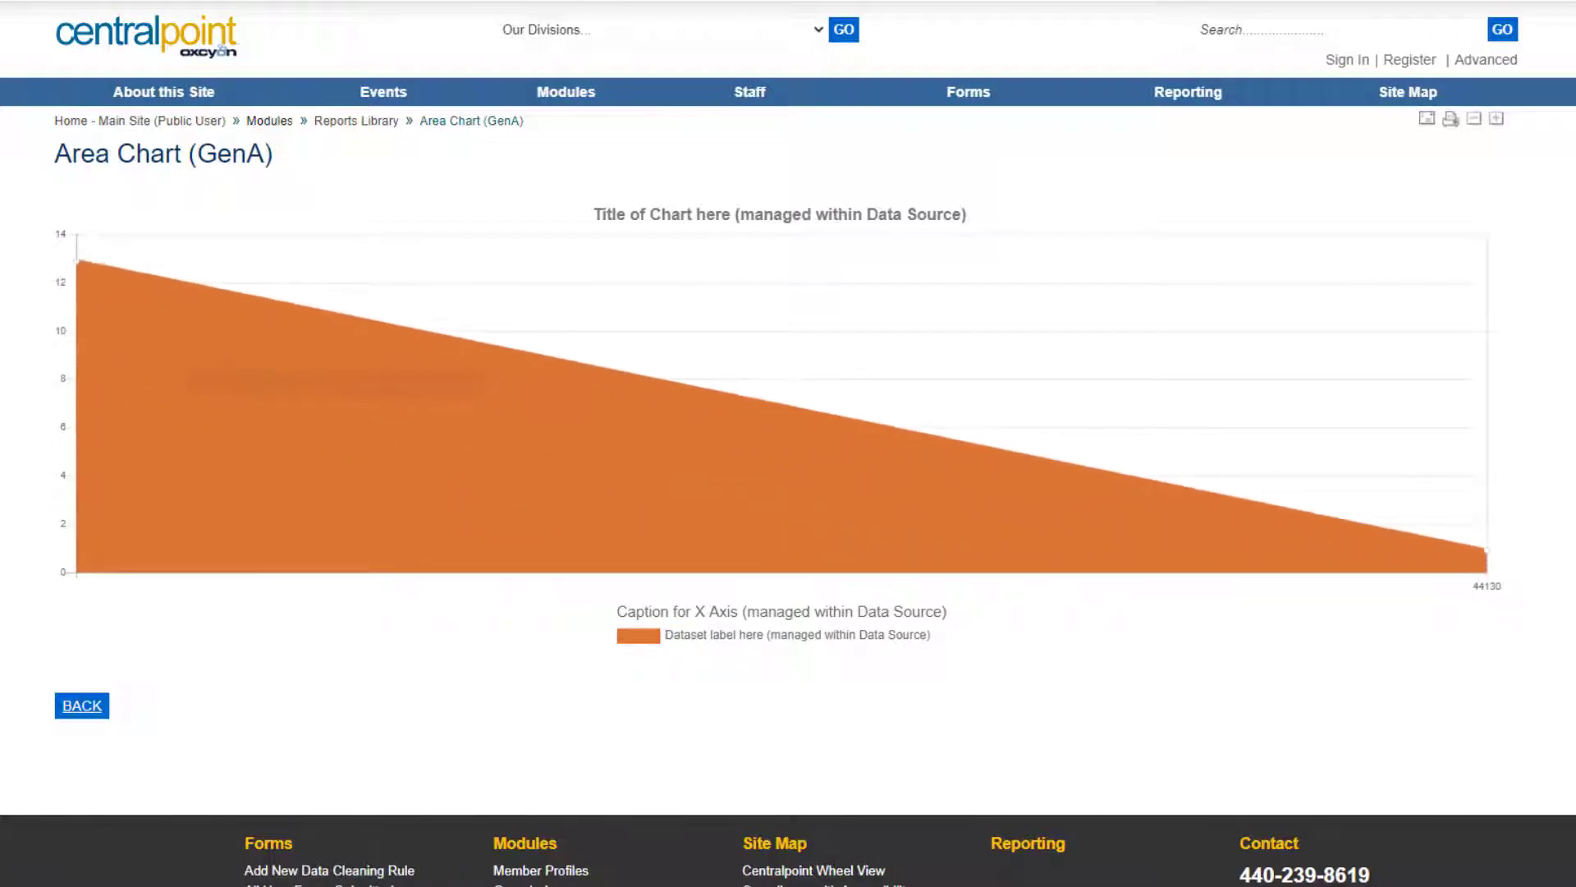
key("alt+Left")
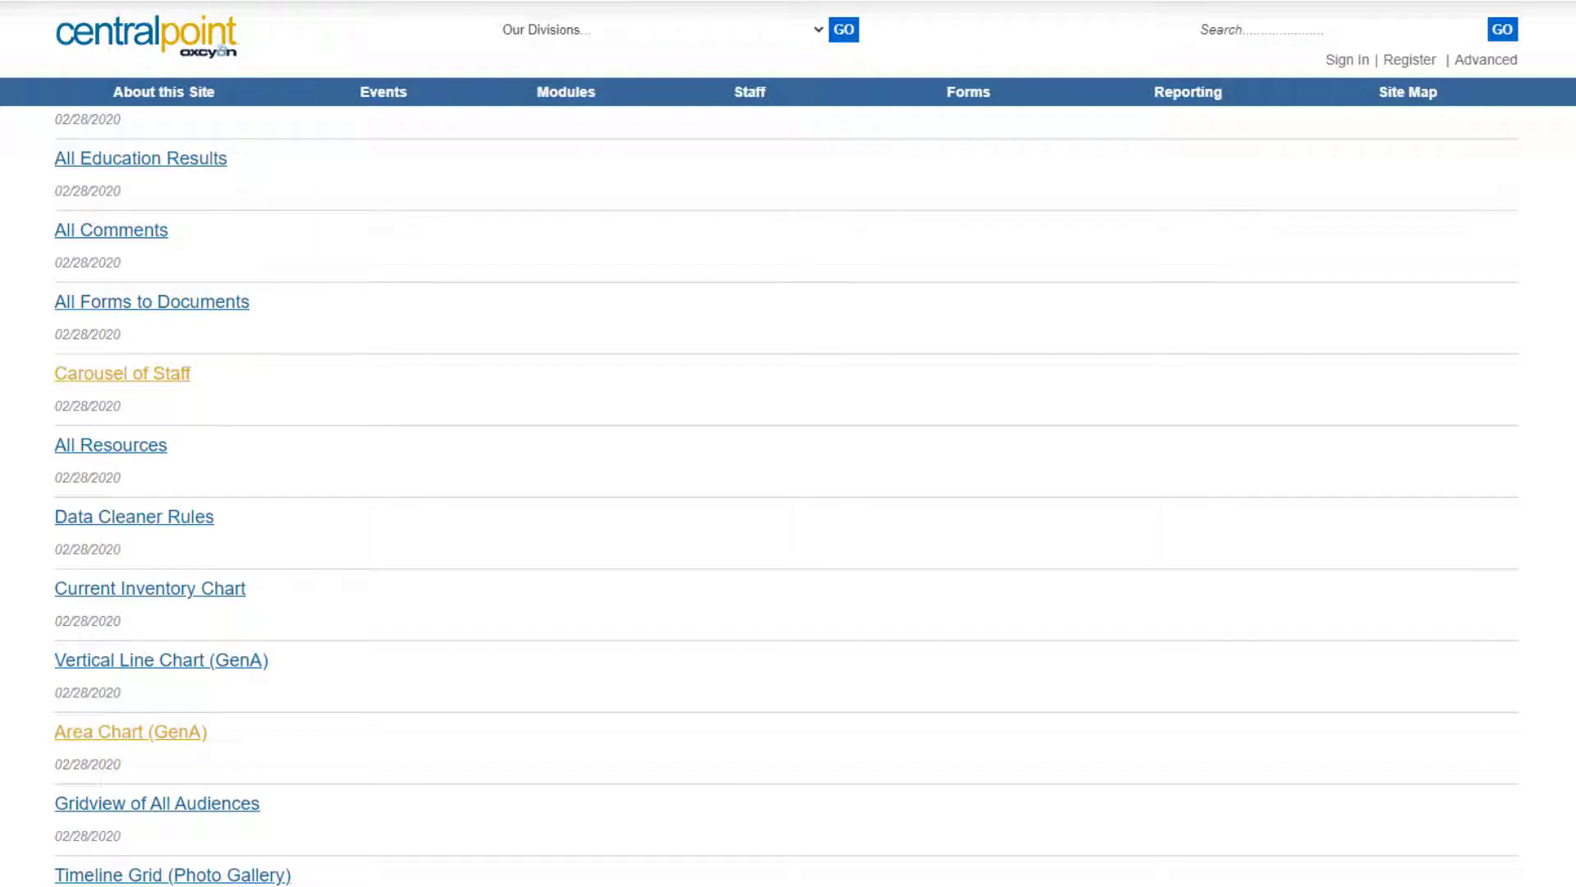
scroll(383, 747, "up", 3)
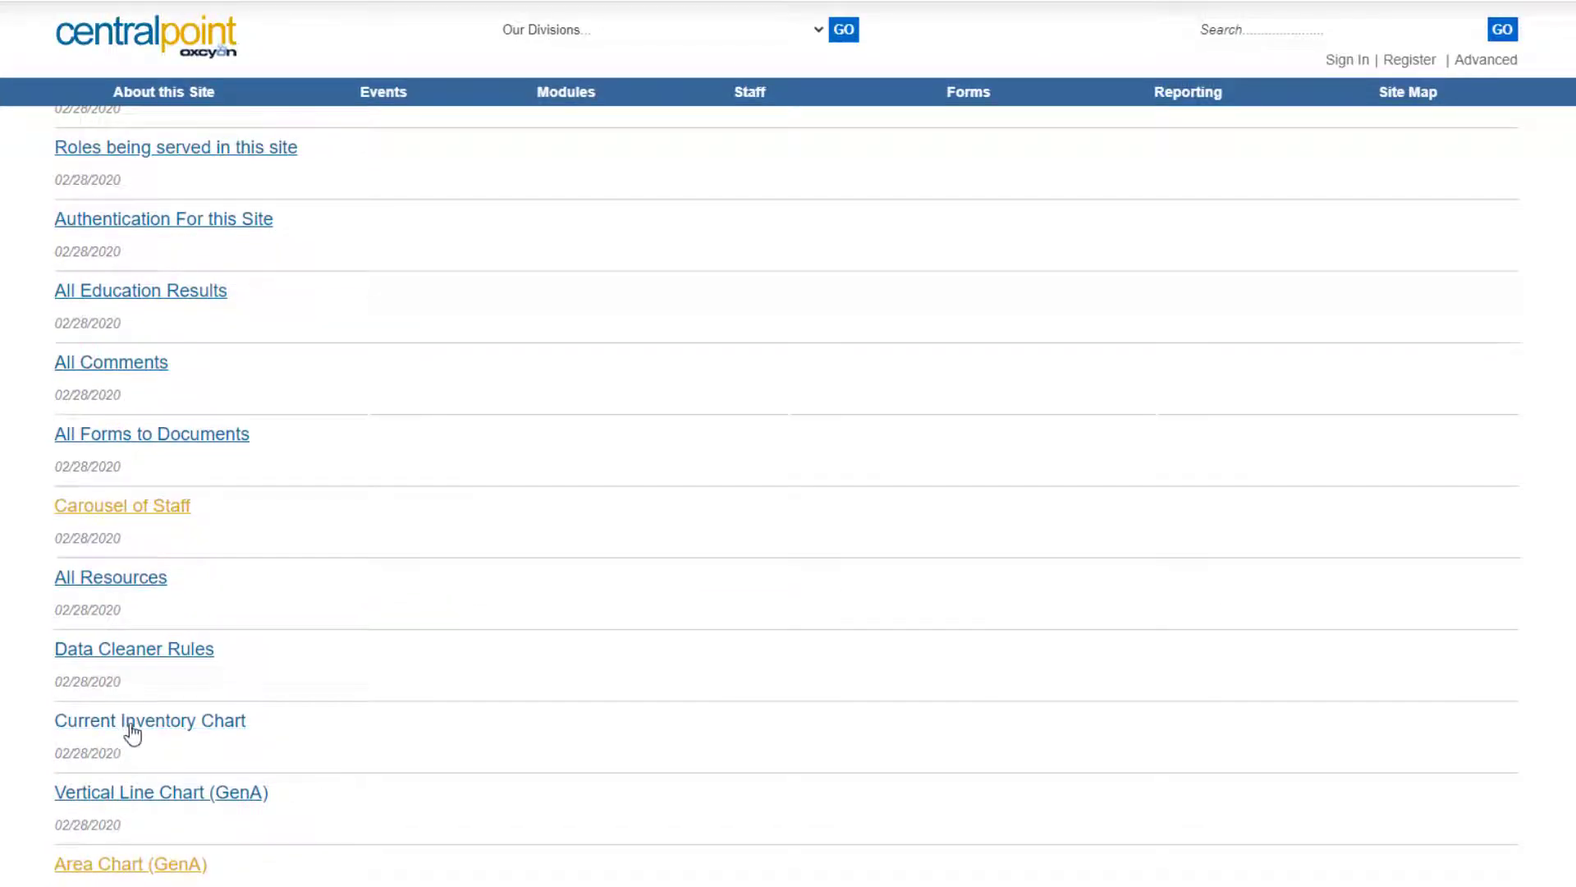
Open the Current Inventory Chart report, review its inventory bar chart, and return to the library.
left_click(132, 731)
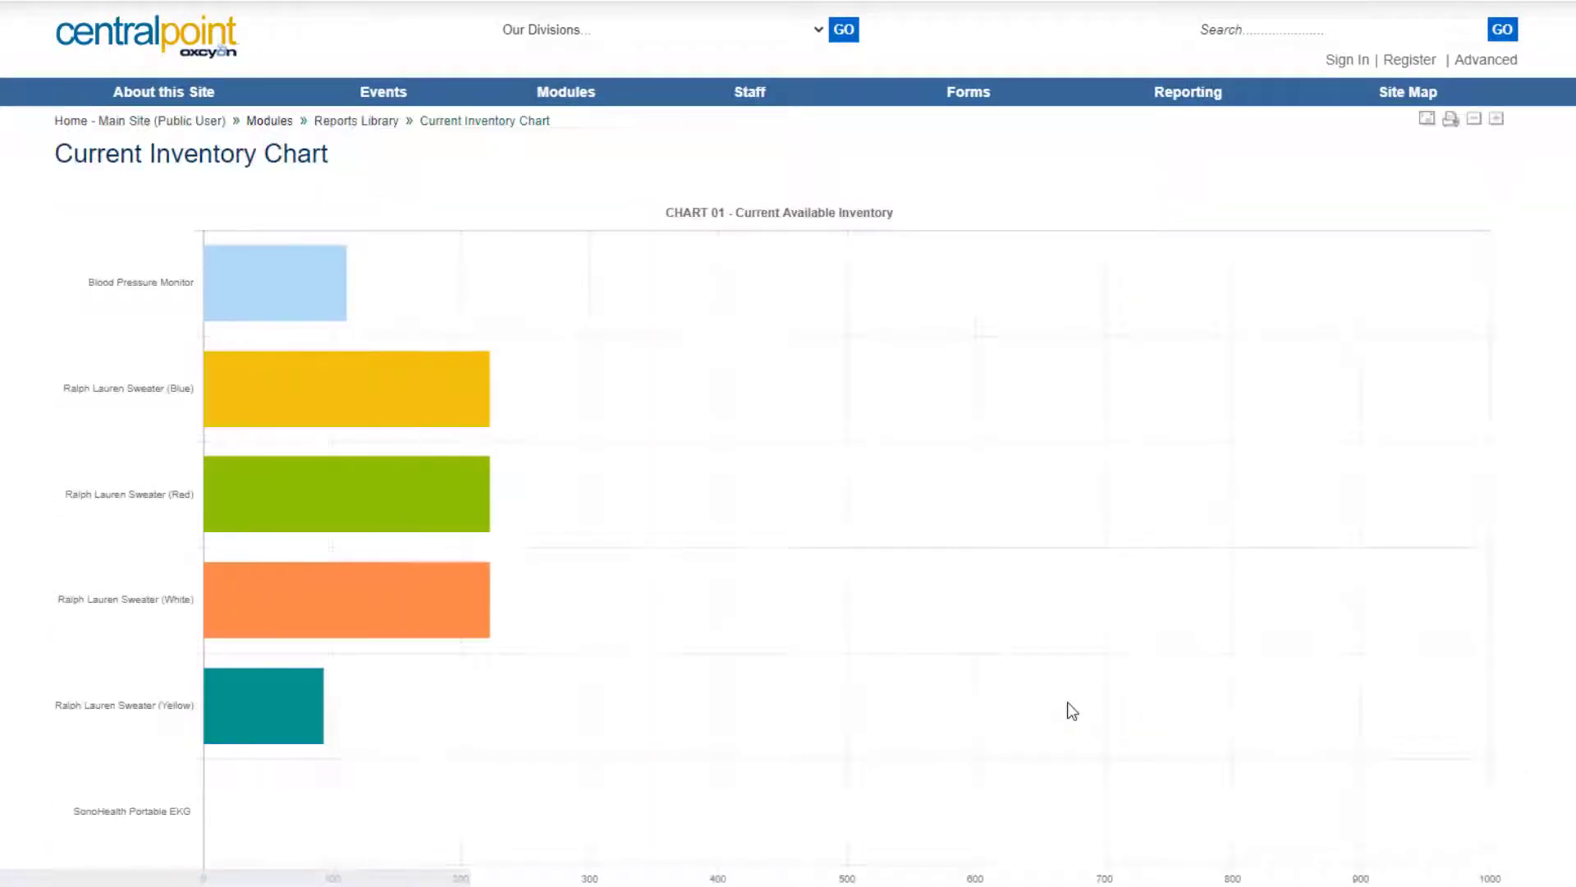
mouse_move(419, 285)
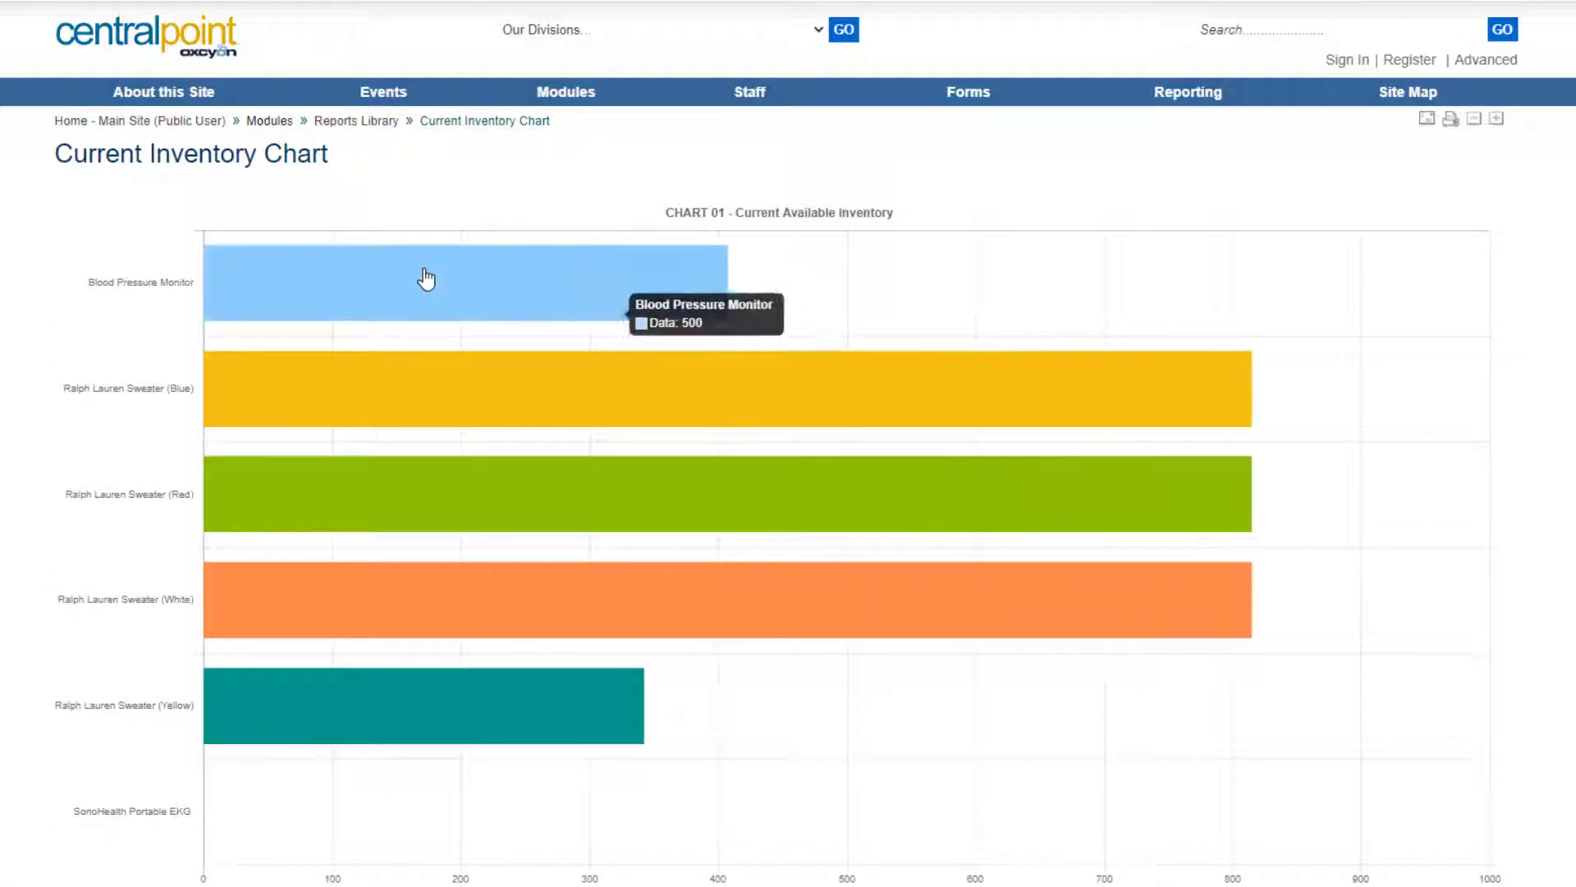
mouse_move(482, 709)
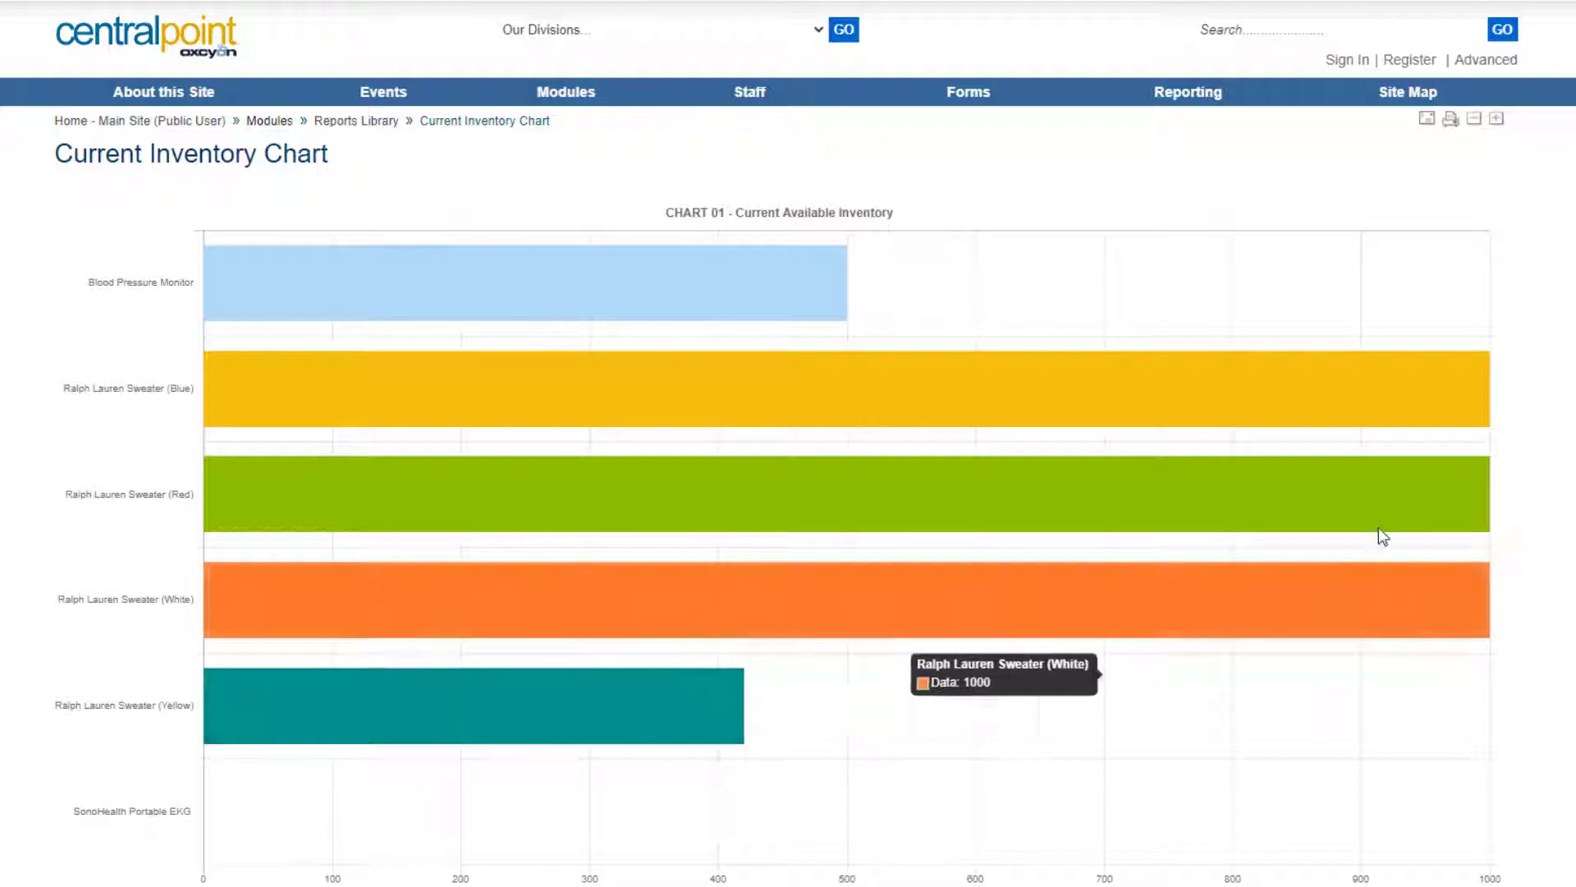
scroll(789, 492, "down", 4)
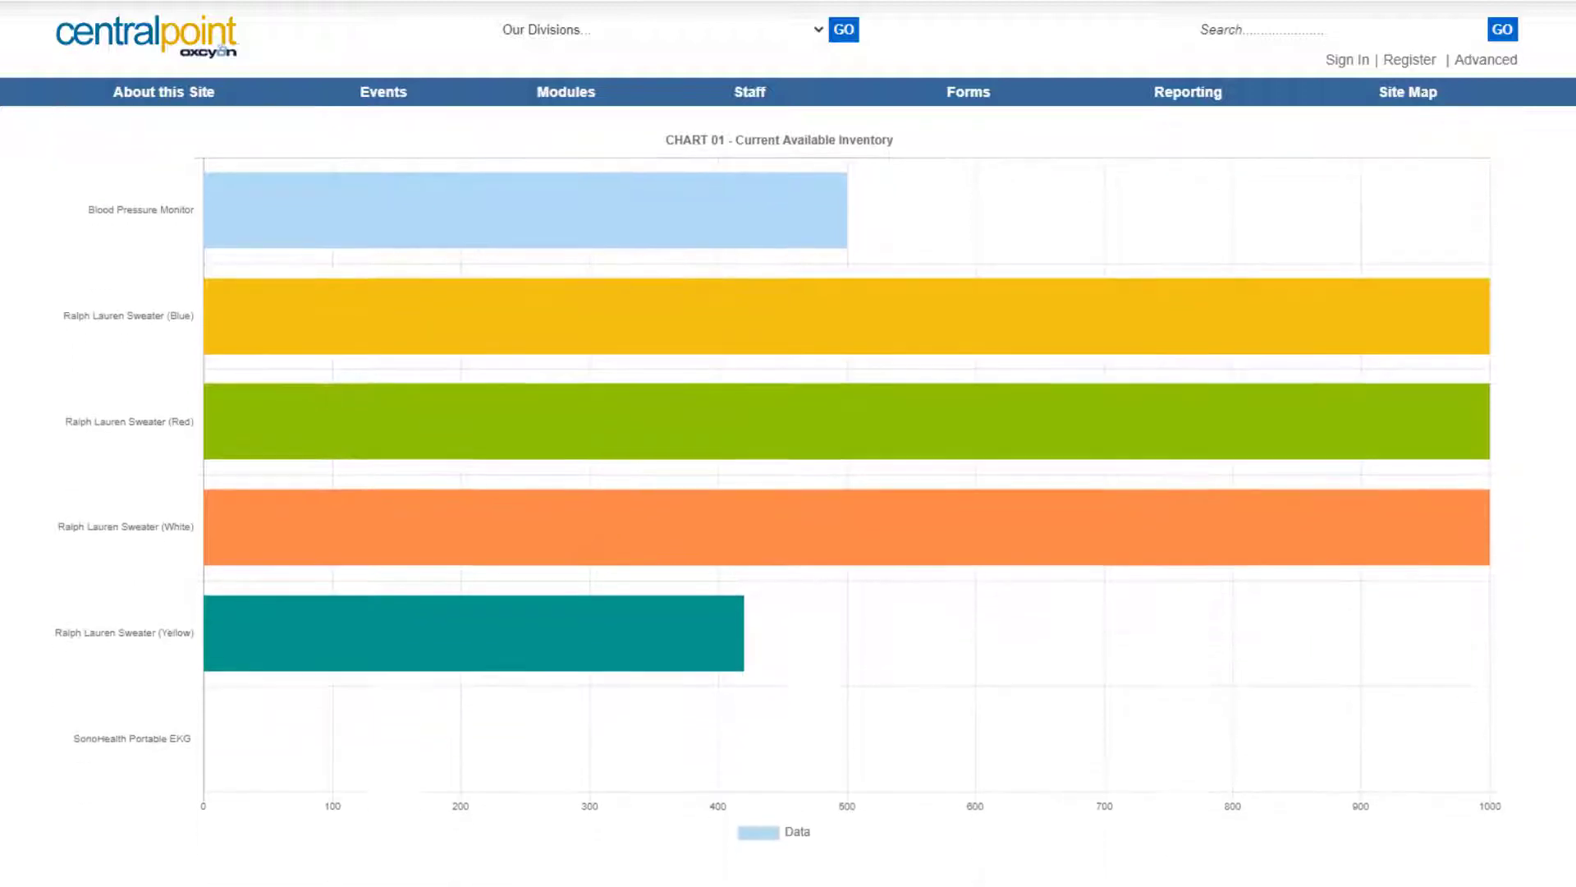
scroll(788, 493, "up", 4)
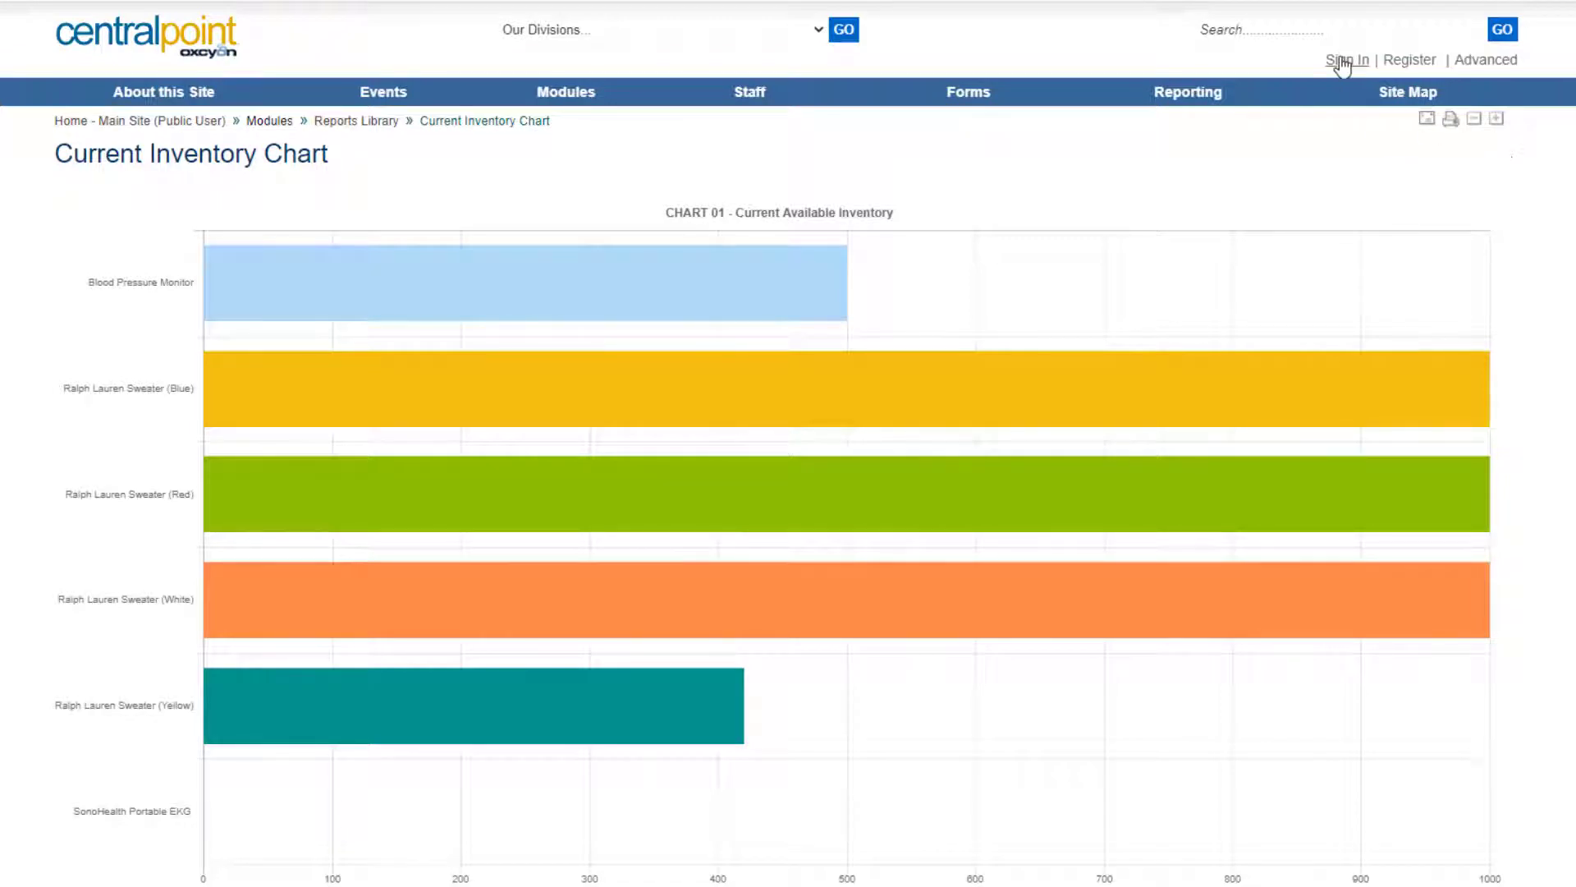
key("alt+Left")
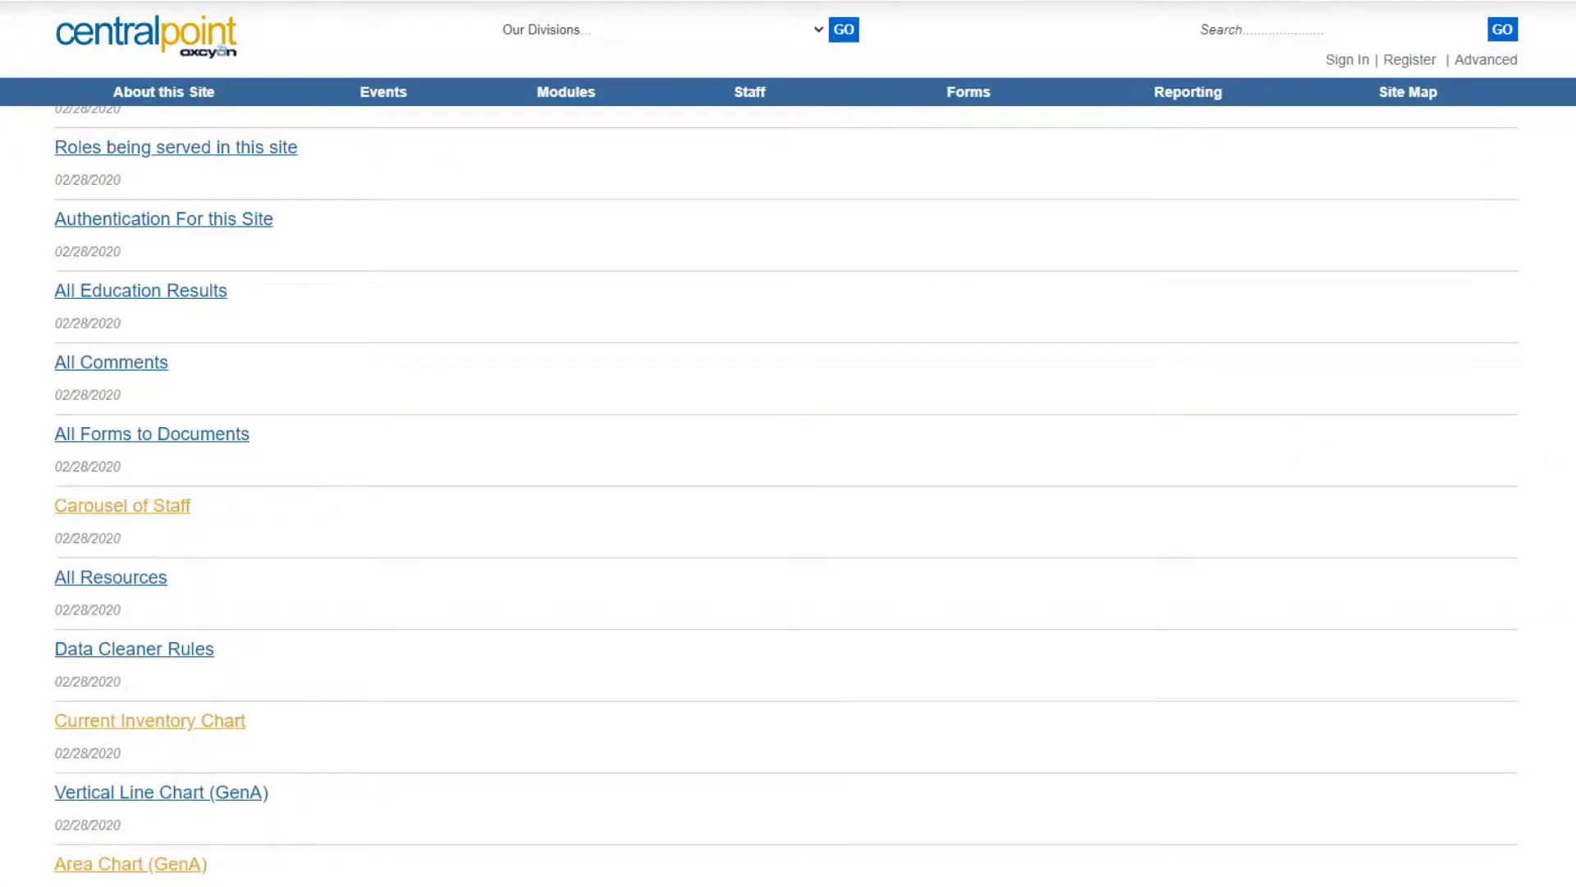
scroll(788, 493, "up", 10)
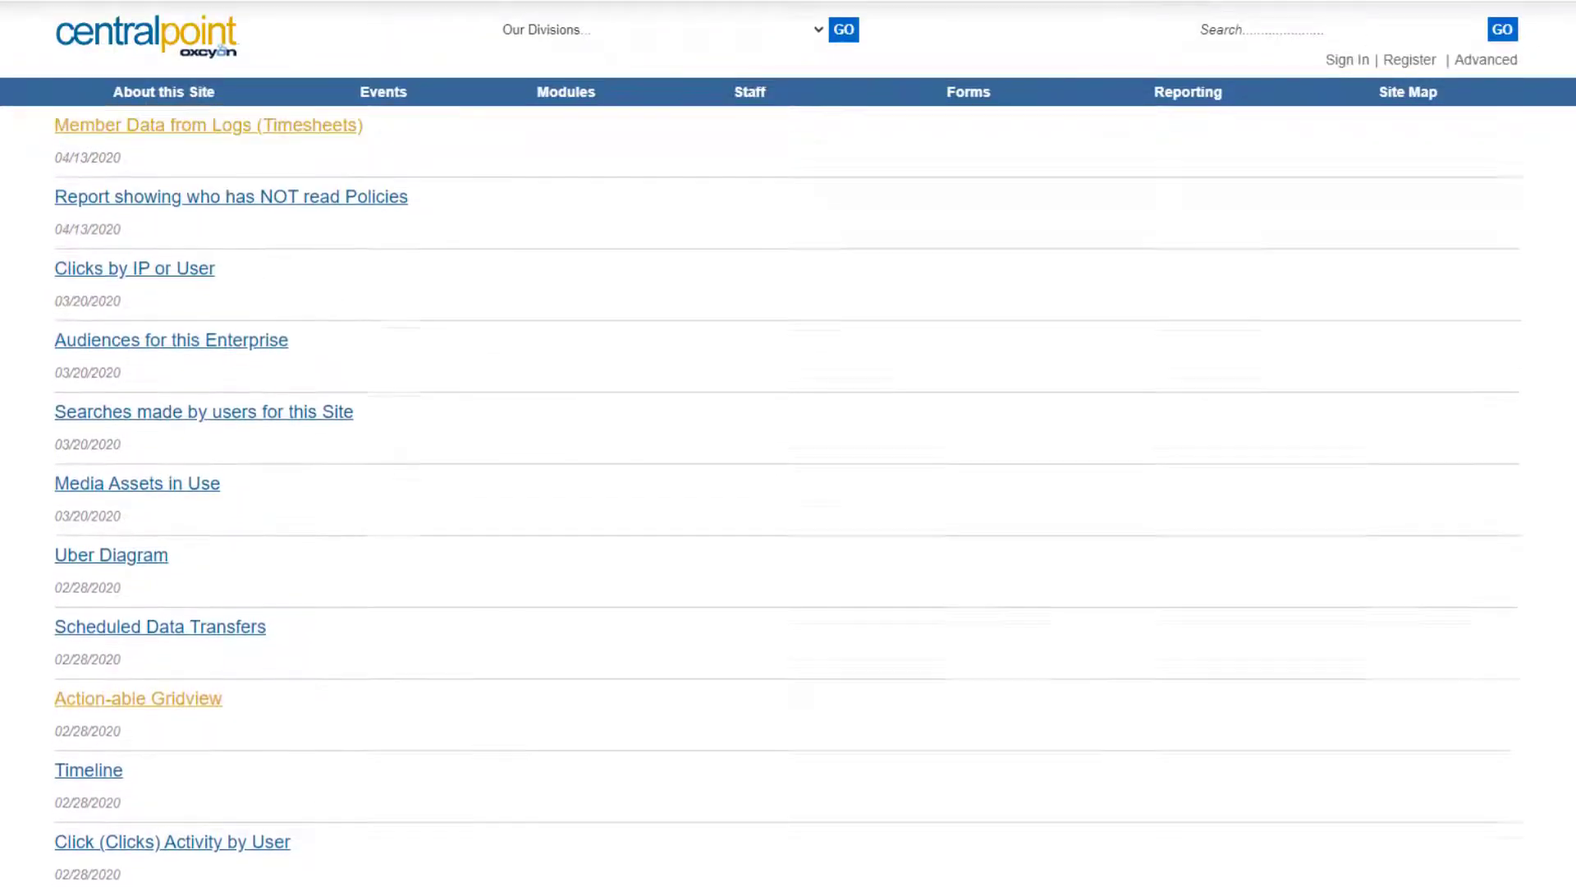
scroll(788, 492, "up", 9)
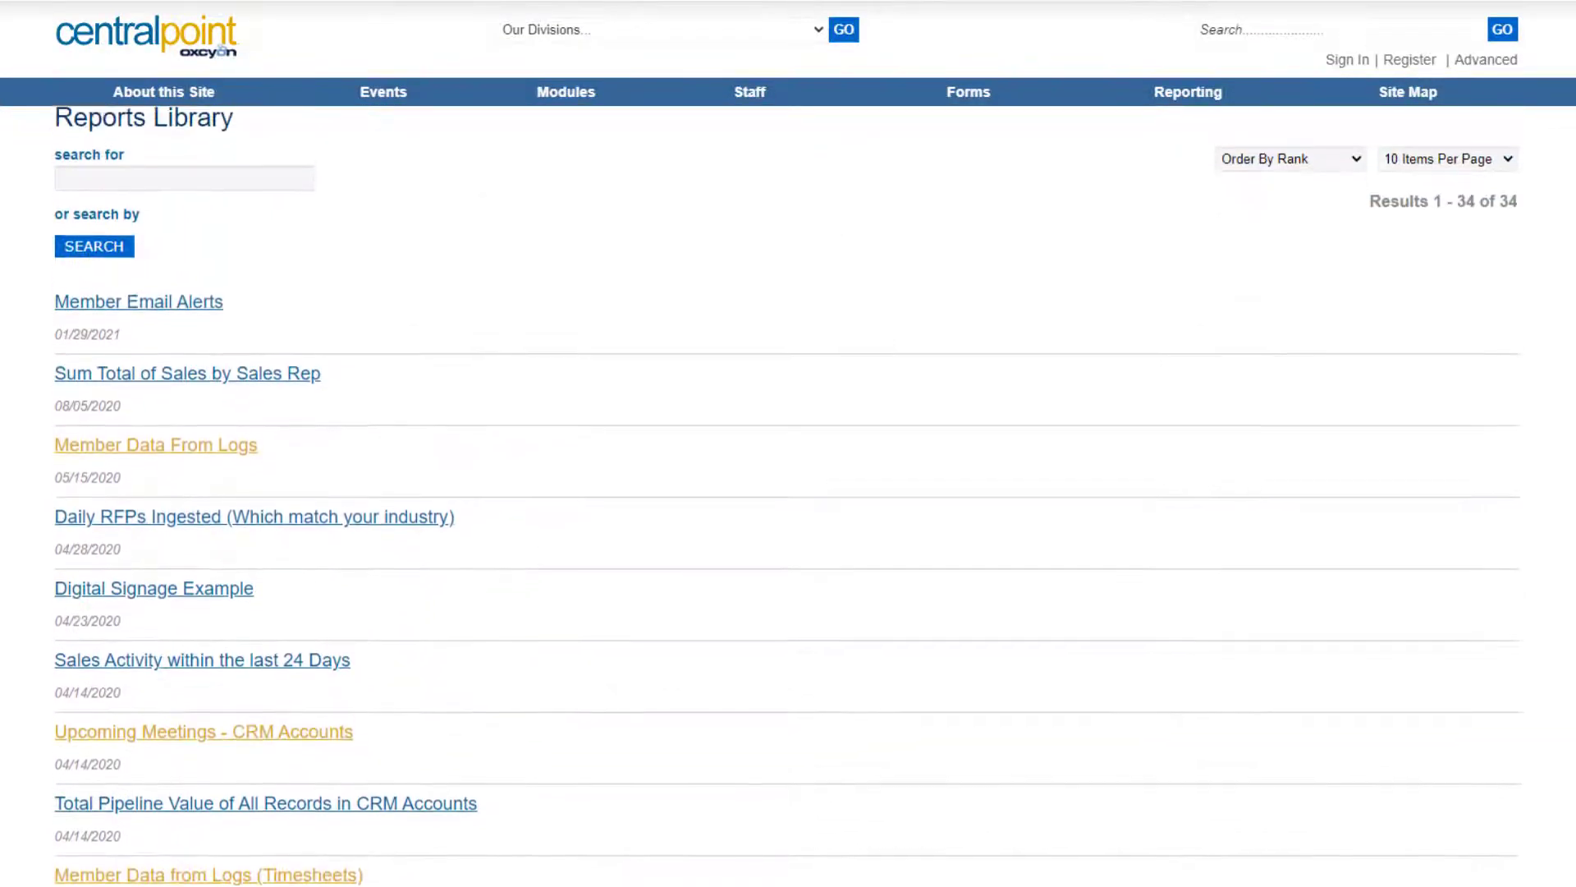
scroll(788, 493, "up", 1)
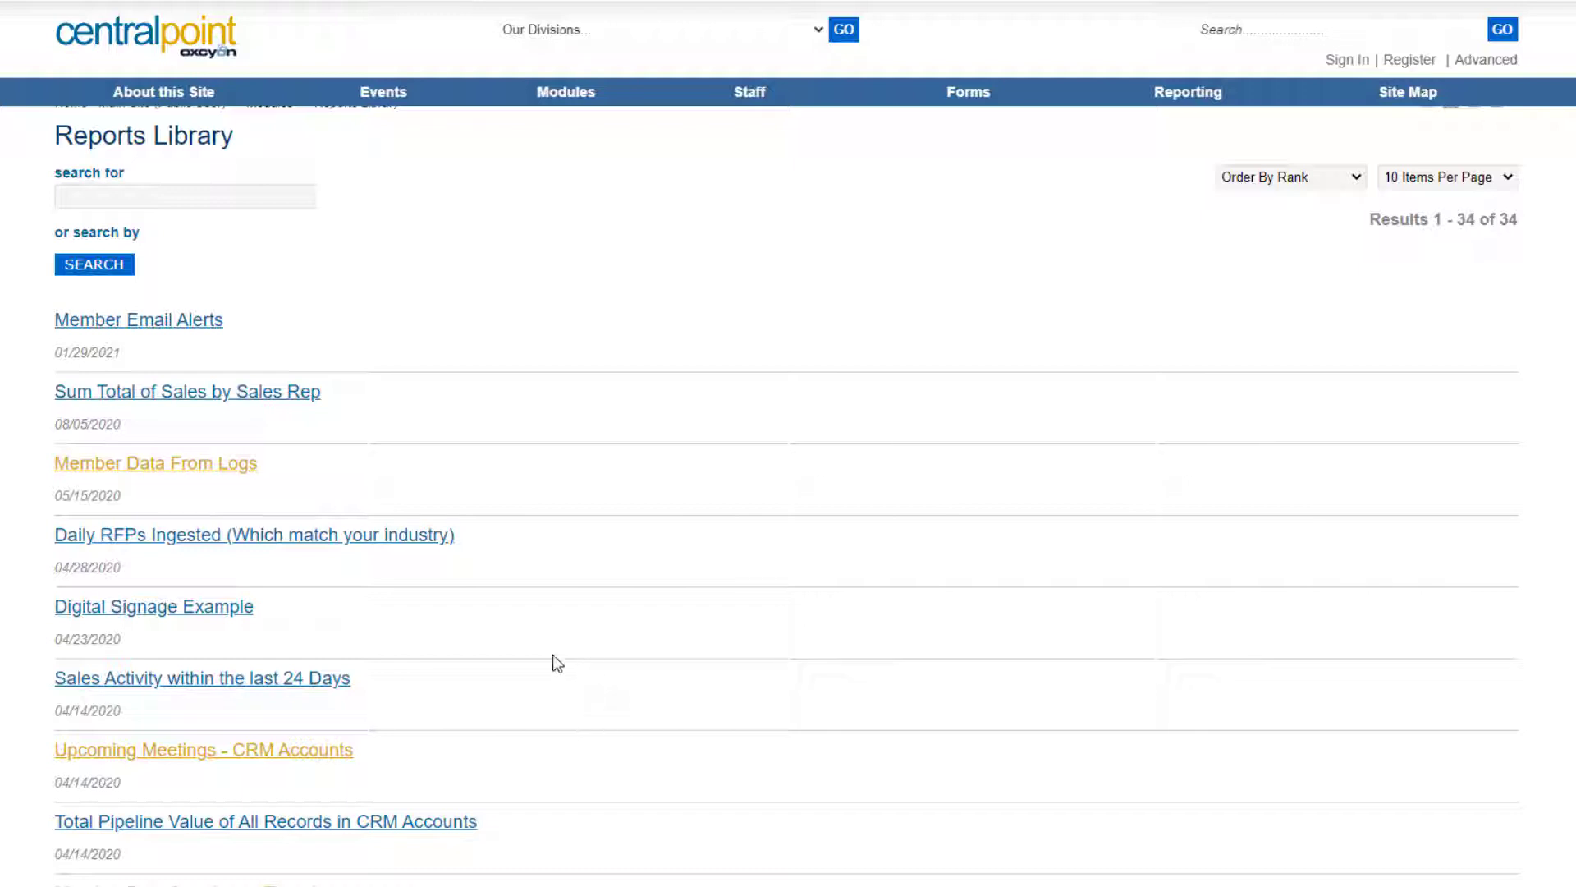
left_click(186, 197)
type("gamifi")
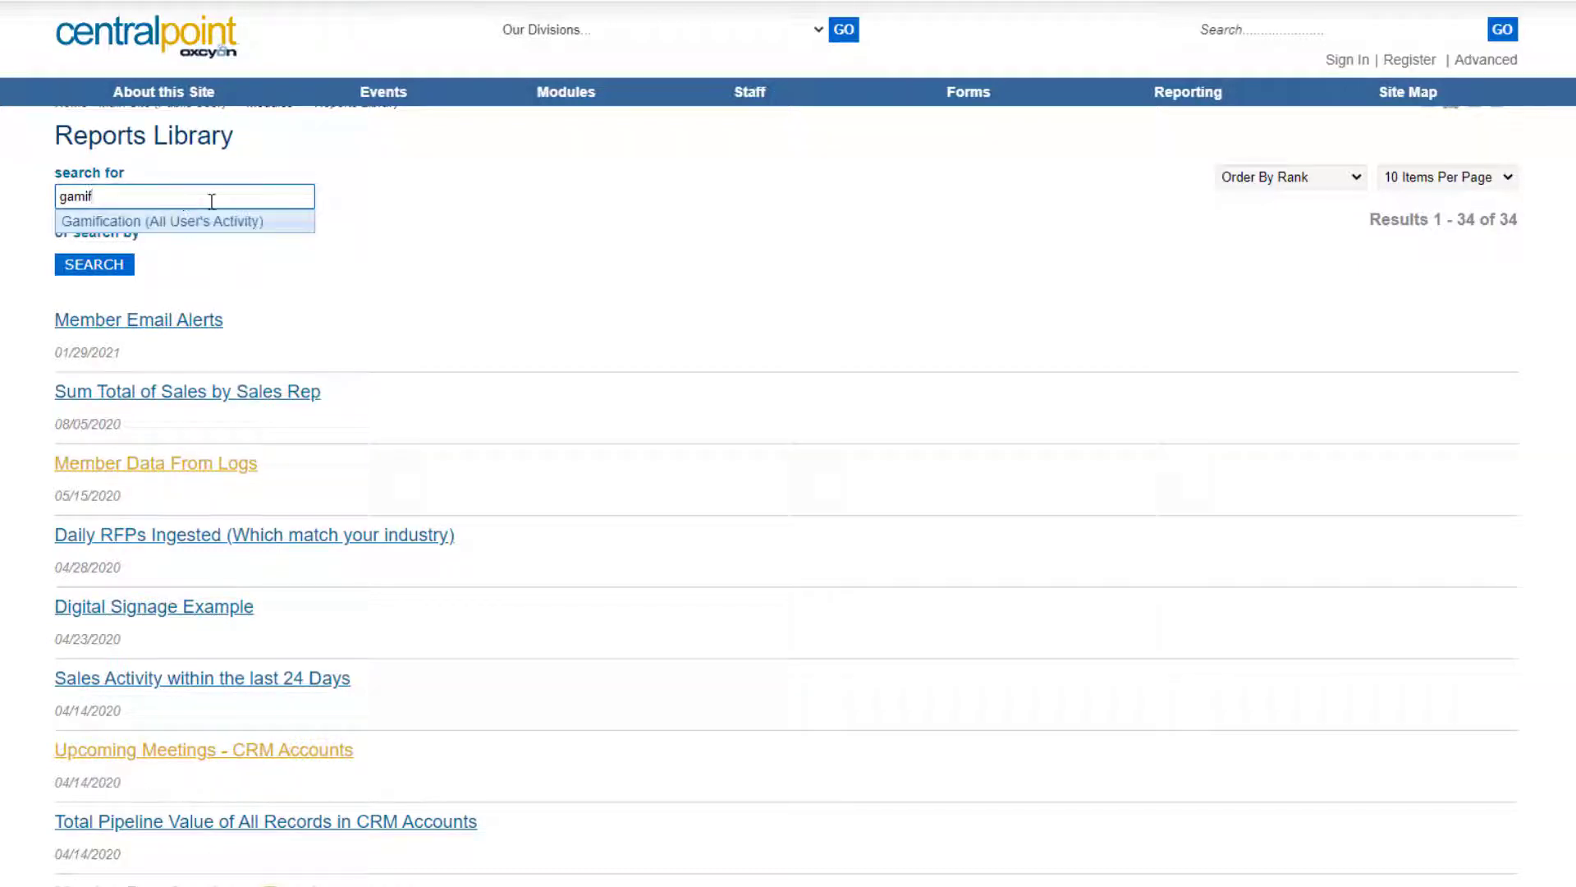
left_click(215, 230)
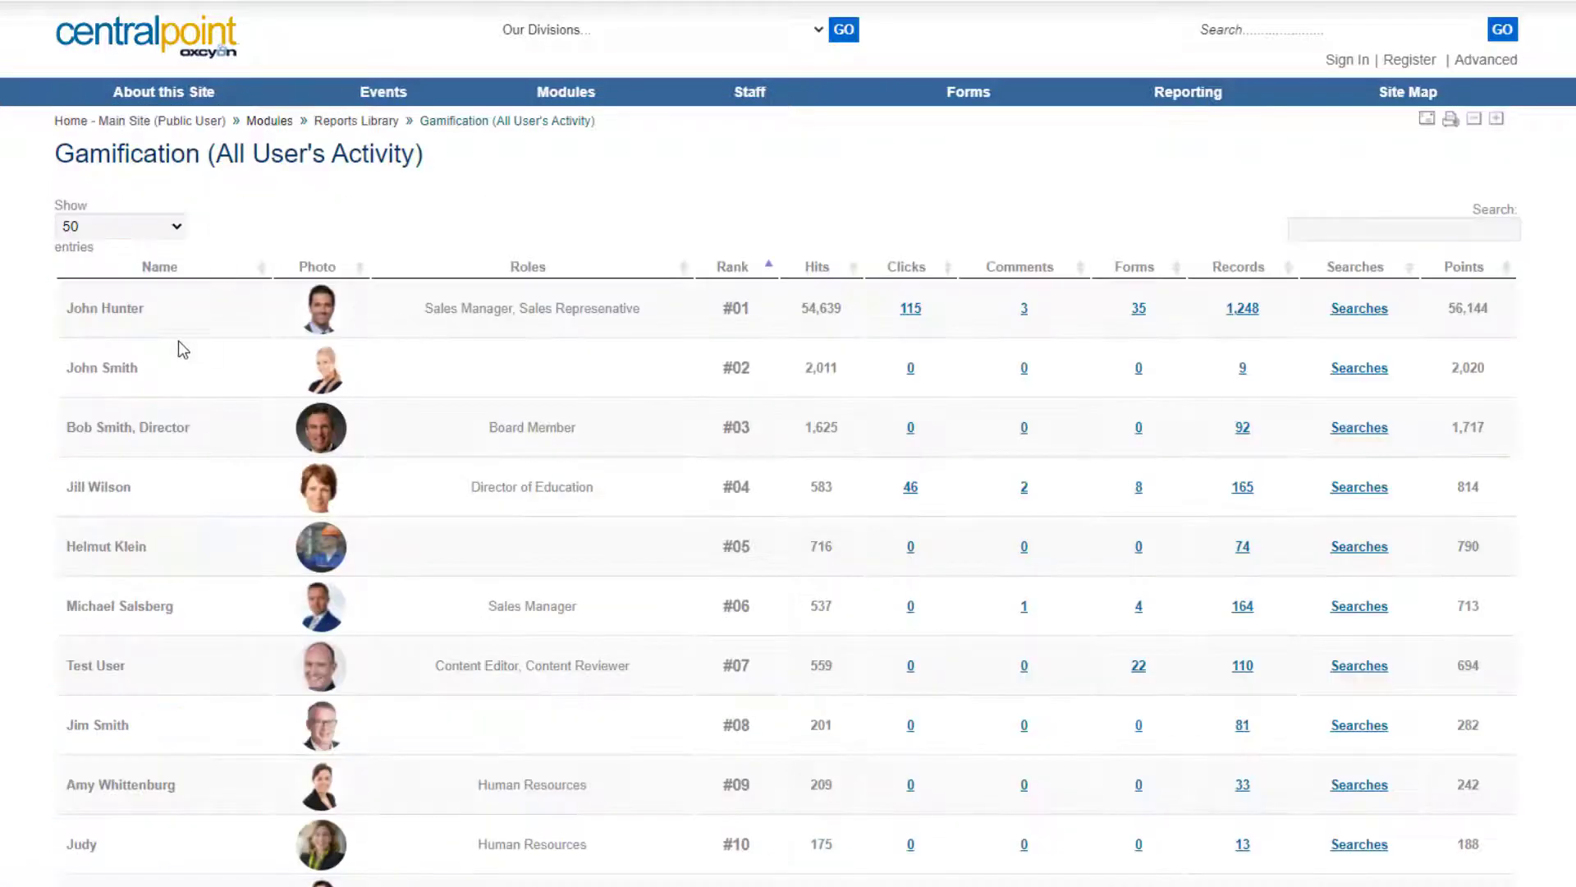
left_click_drag(90, 308, 145, 308)
left_click_drag(78, 552, 196, 554)
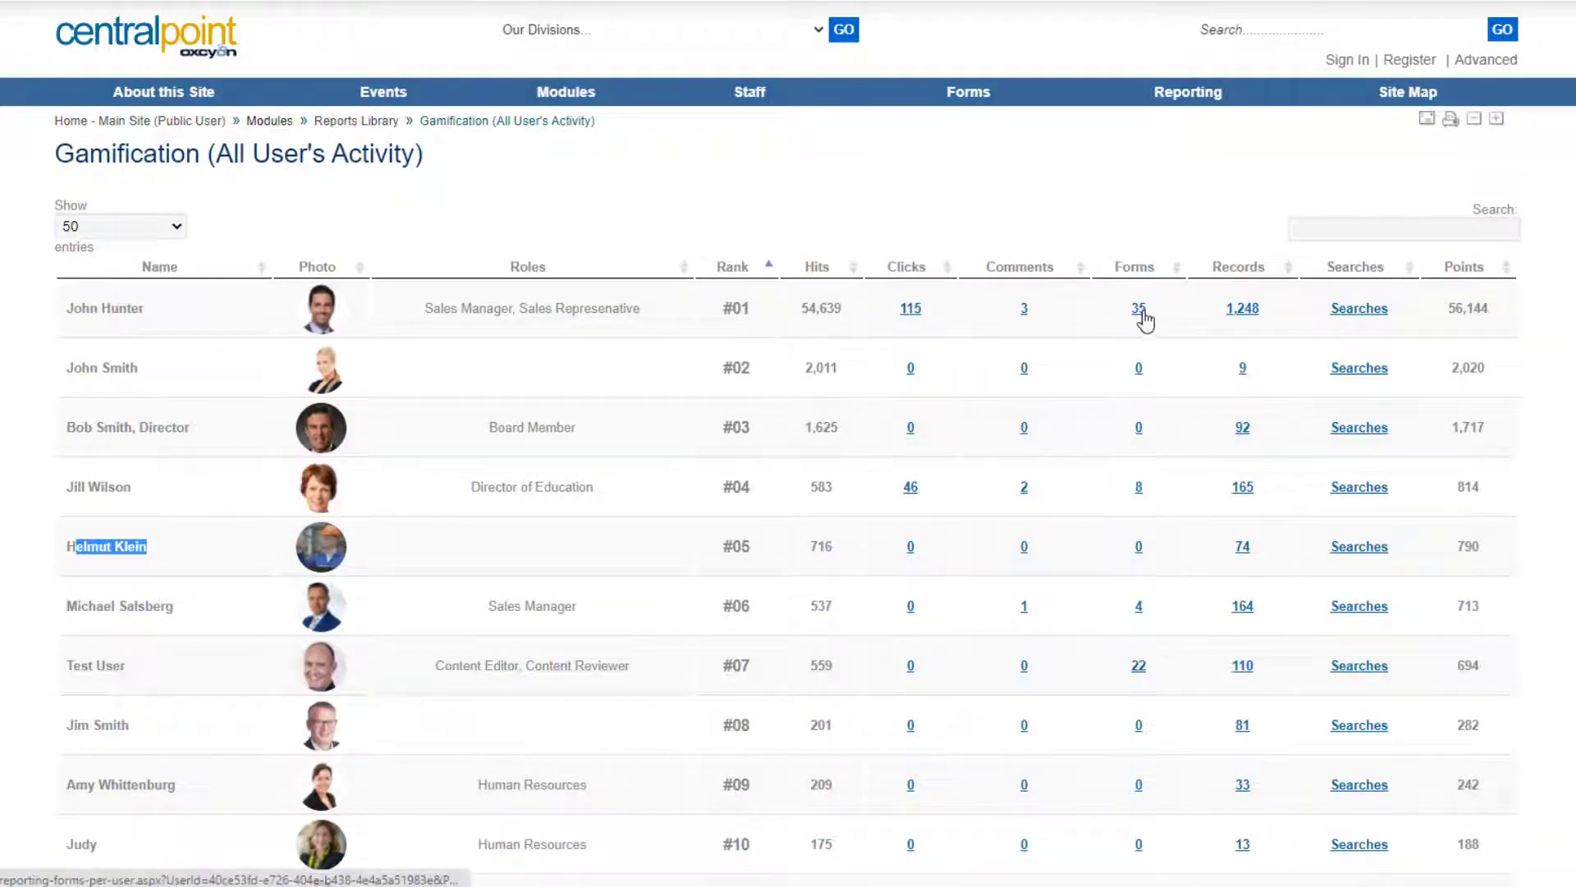
left_click(1139, 310)
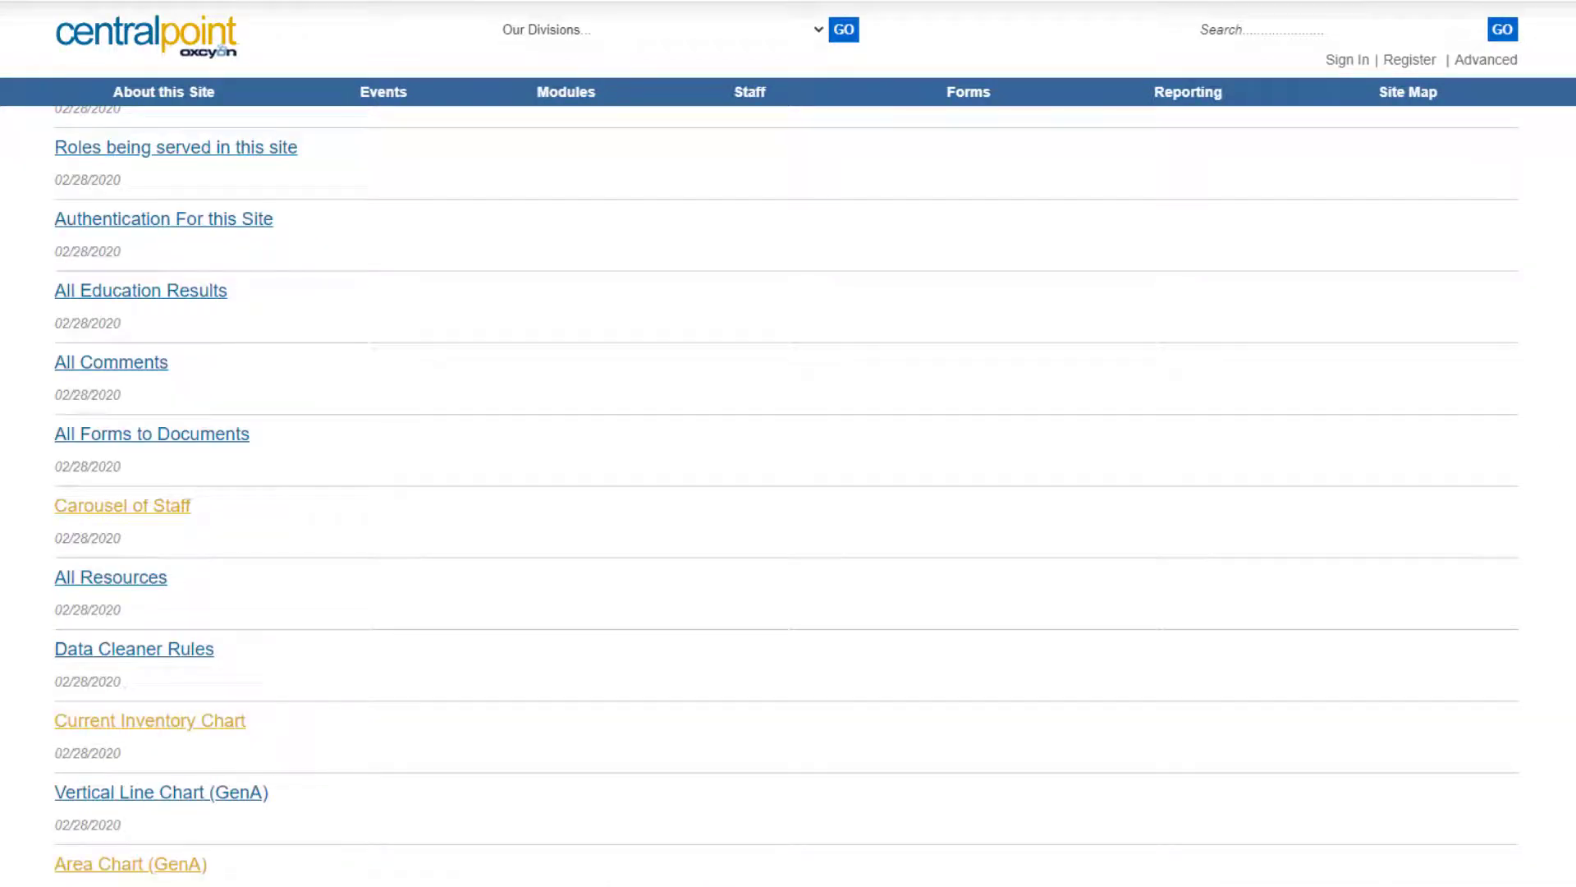
scroll(788, 496, "up", 10)
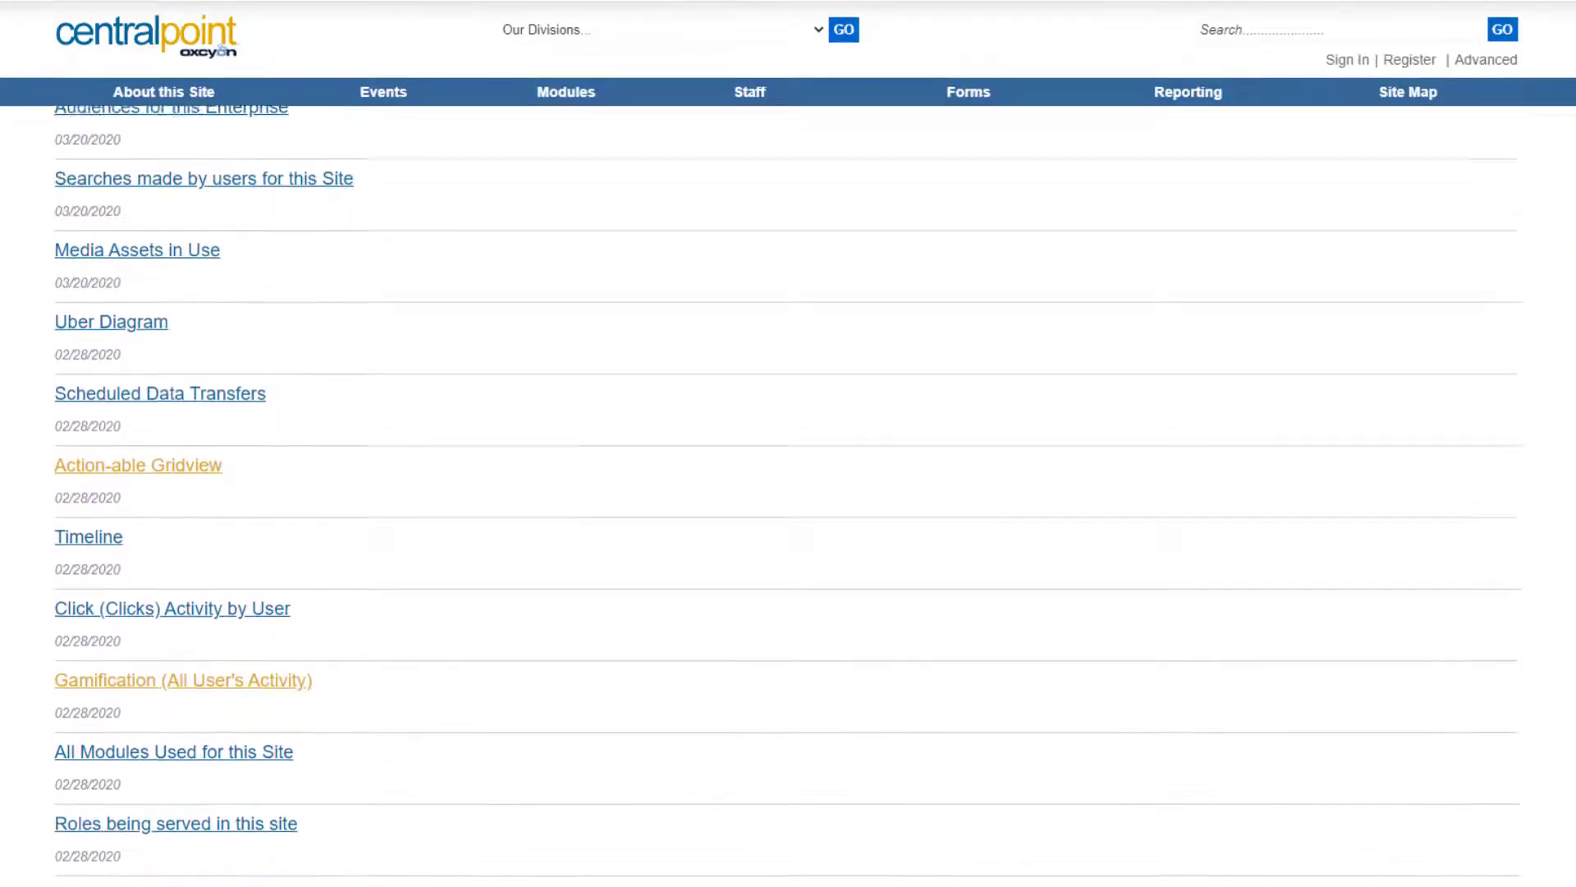
scroll(788, 495, "up", 9)
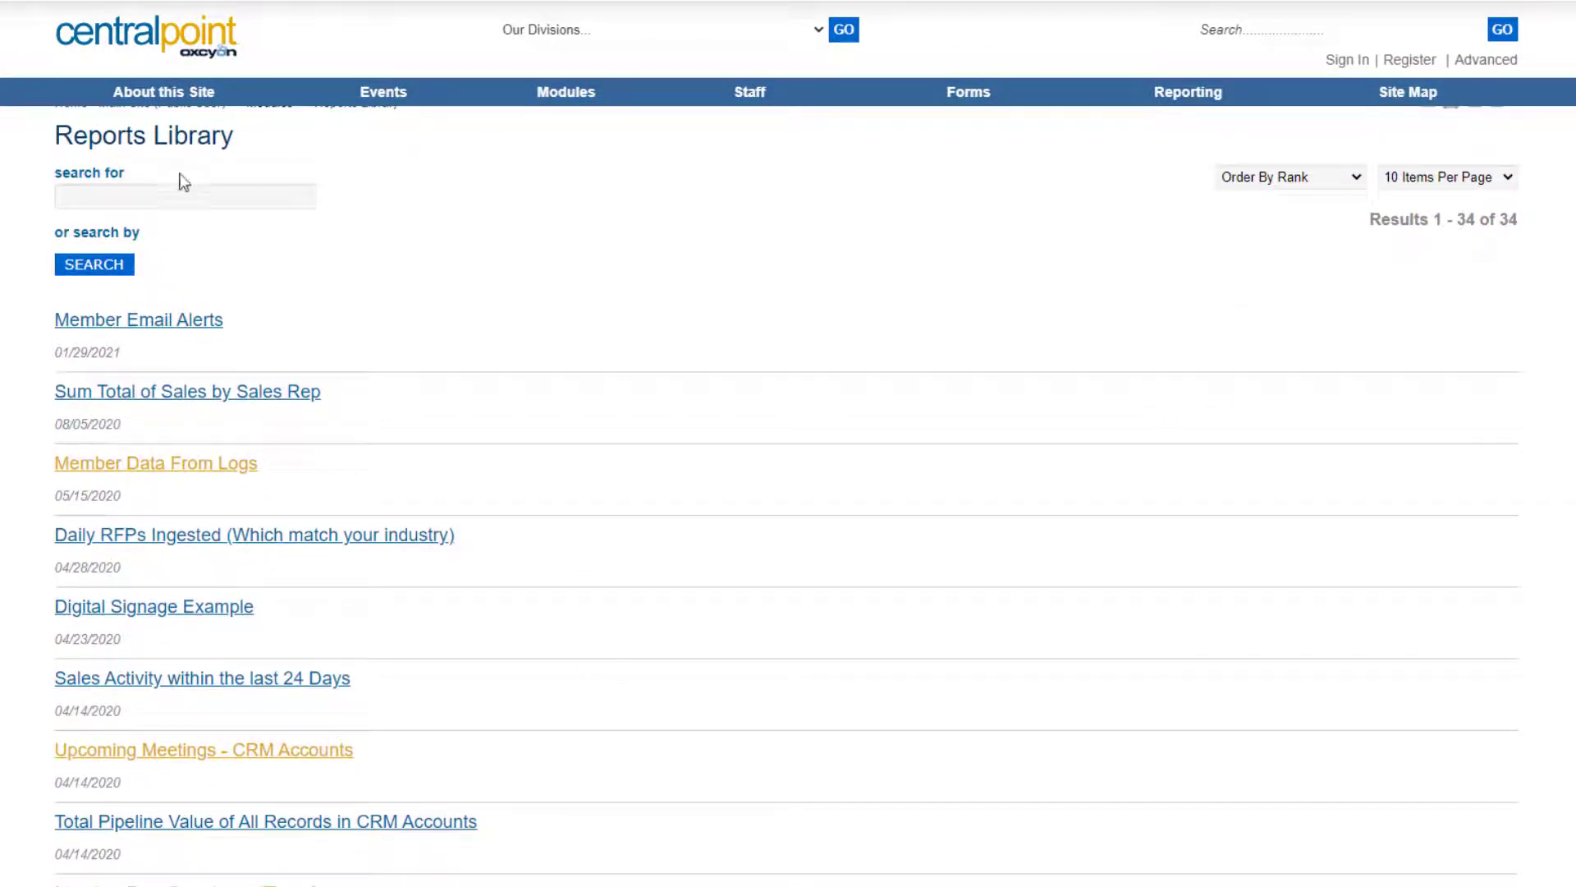
left_click(186, 197)
type("gamifi")
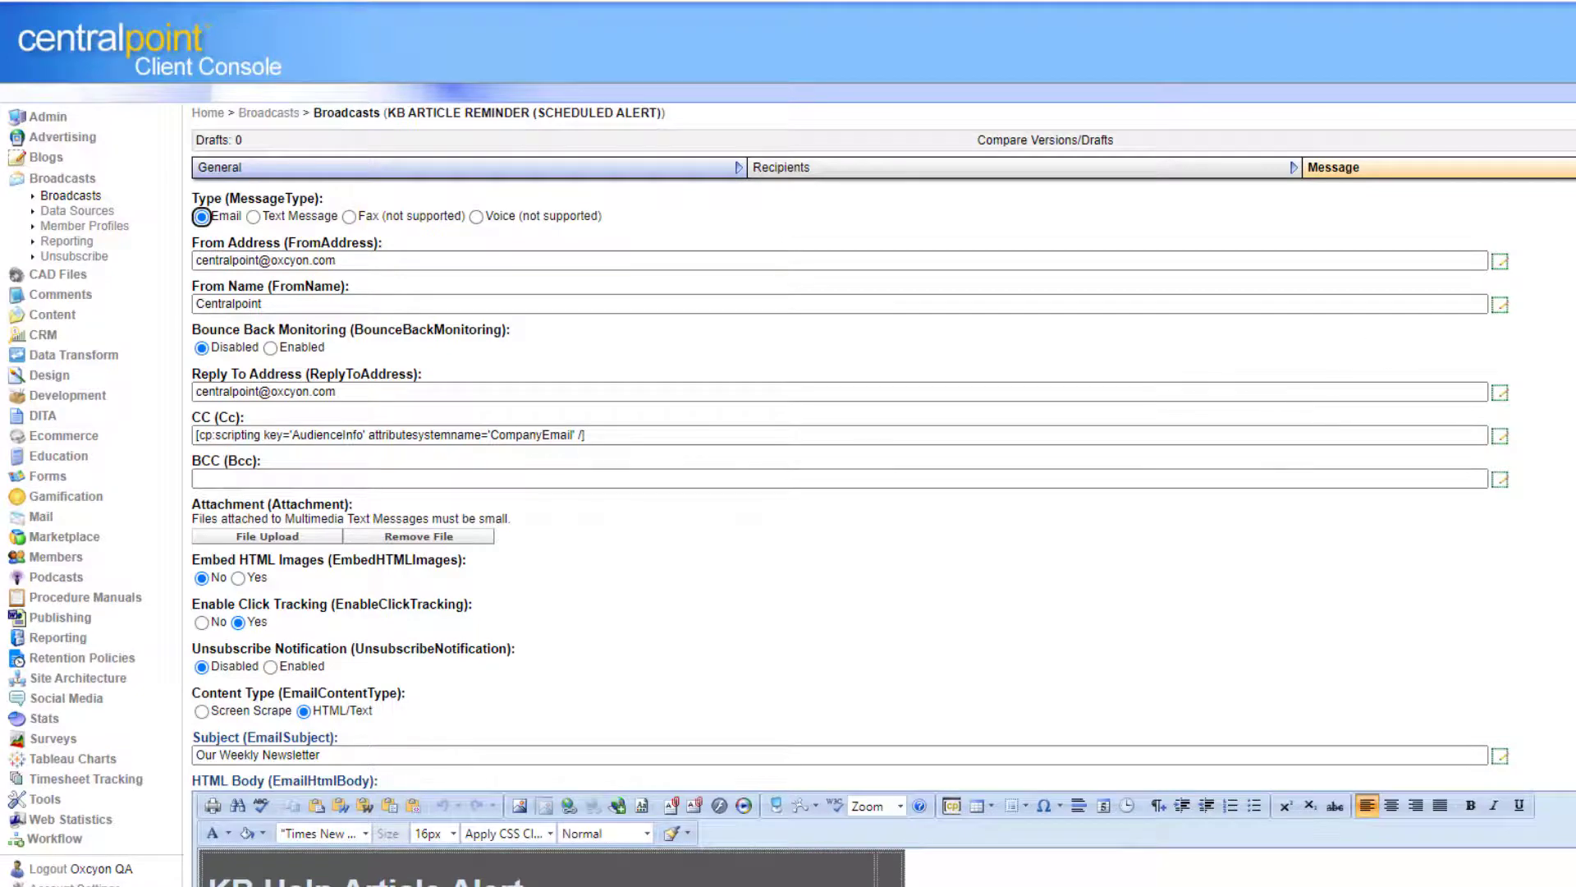
Scroll through the KB Help Article Alert message body of the KB Article Reminder broadcast.
scroll(788, 444, "down", 8)
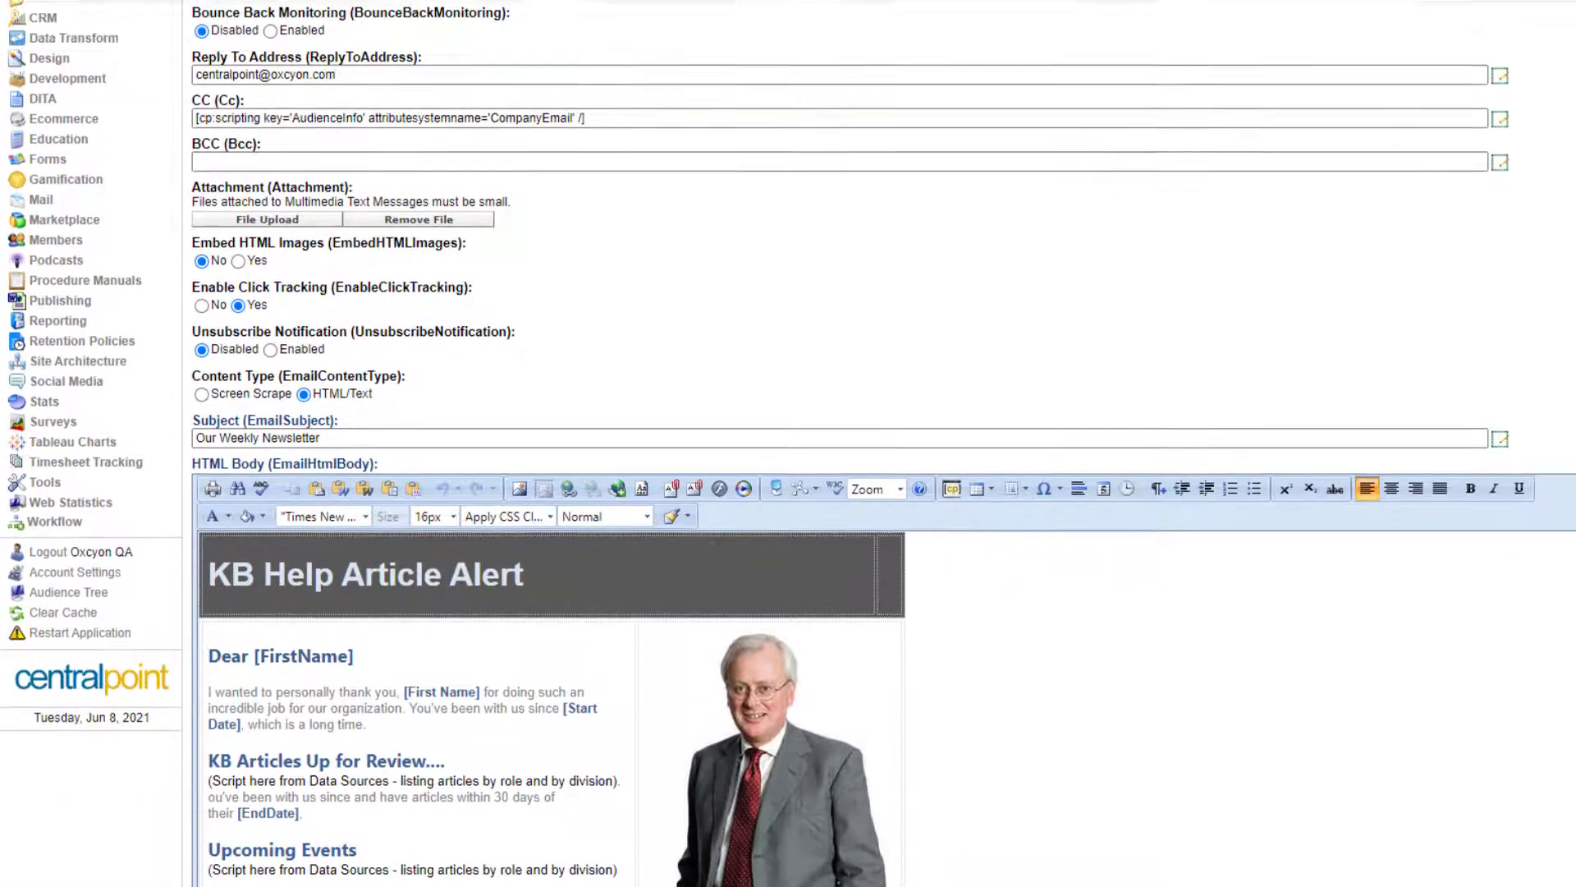
scroll(788, 443, "down", 2)
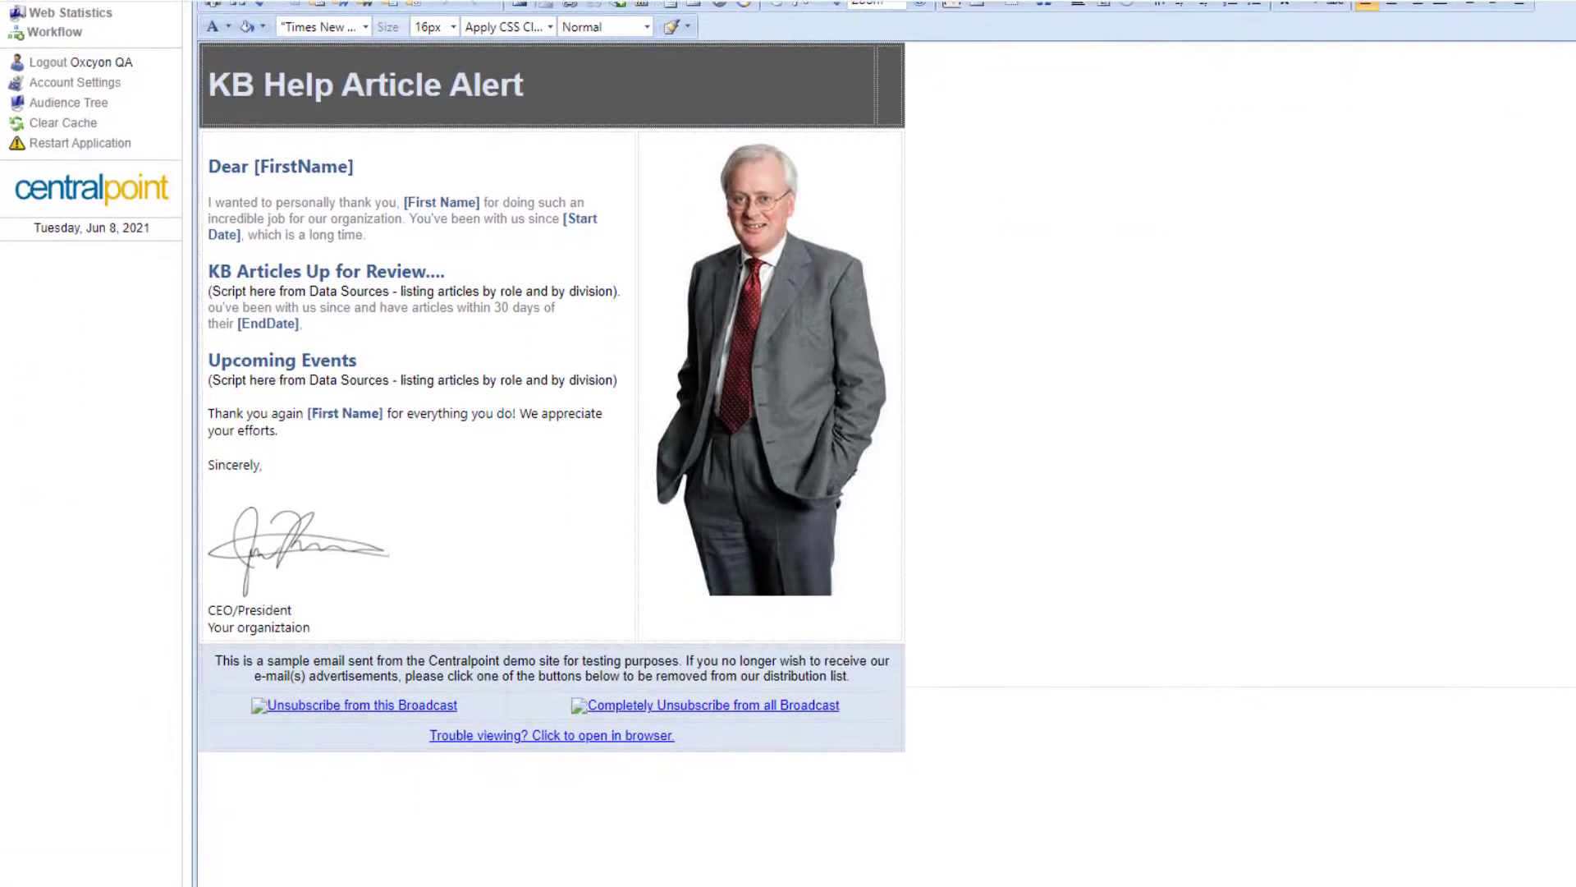
scroll(788, 443, "up", 10)
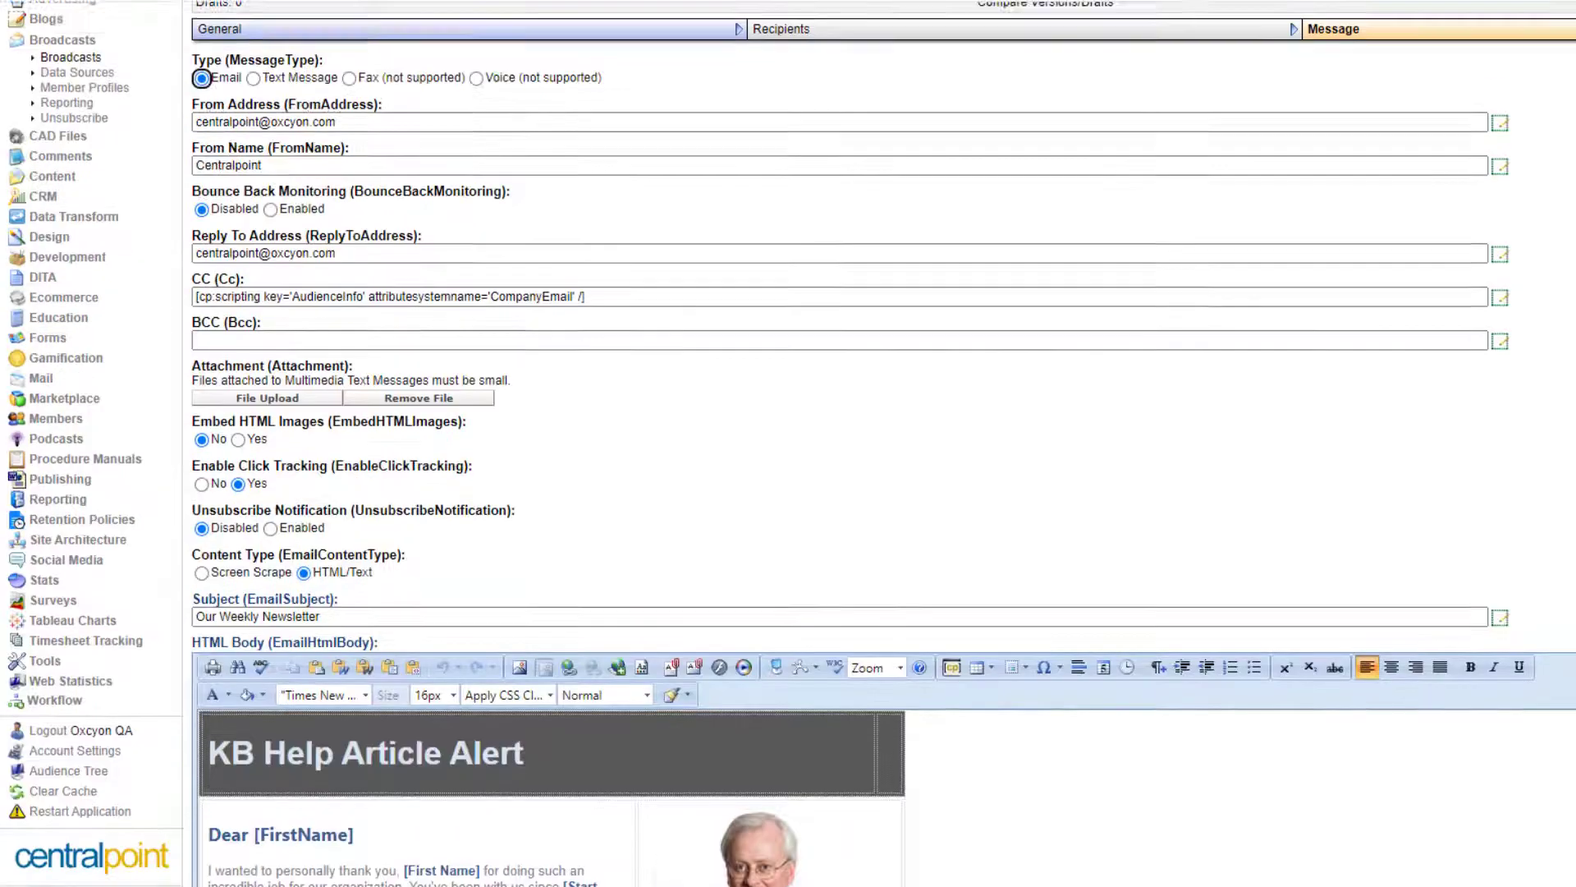